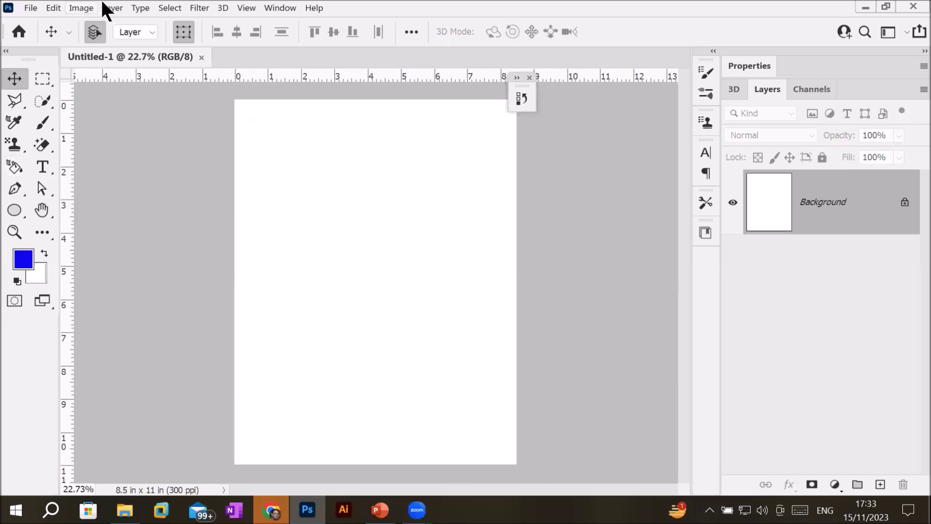
Switch to the Essentials (Default) workspace, reset it, and expand the tools into two columns.
{"action": "left_click", "coordinate": [274, 10]}
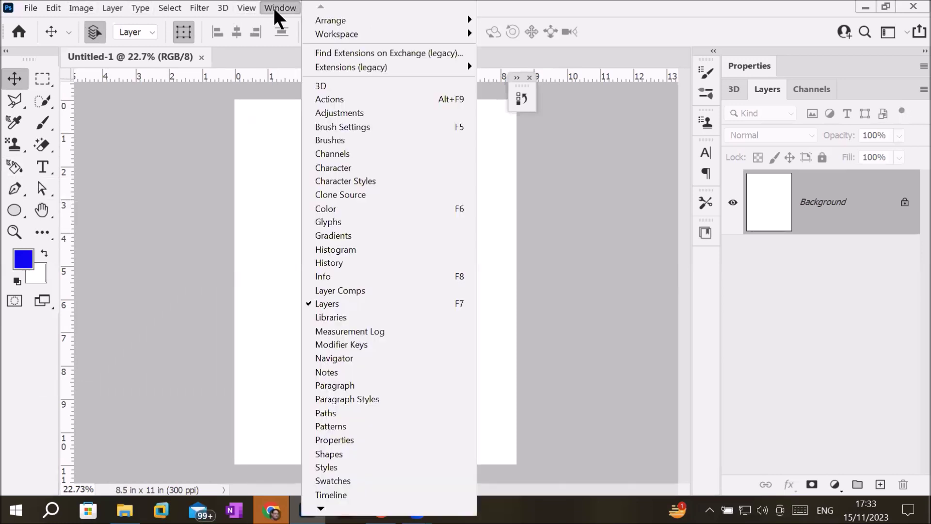
{"action": "mouse_move", "coordinate": [437, 38]}
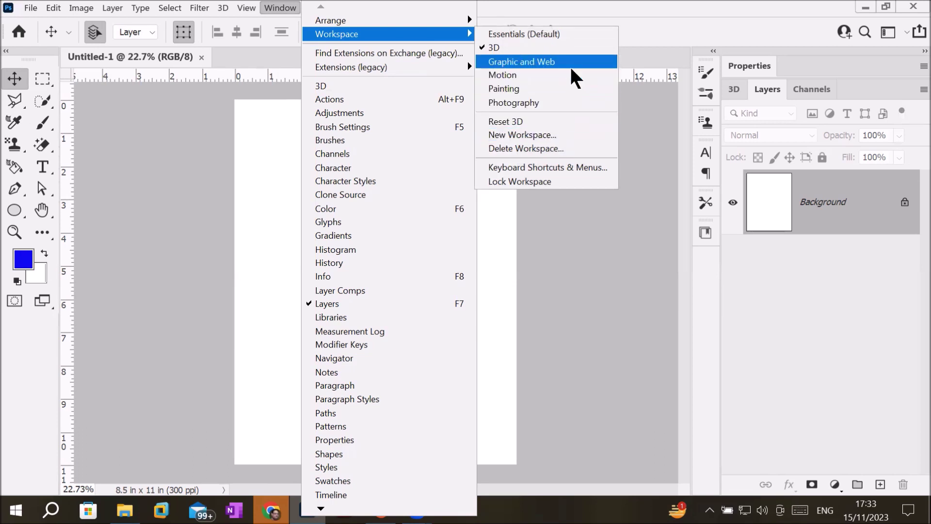
{"action": "left_click", "coordinate": [591, 46]}
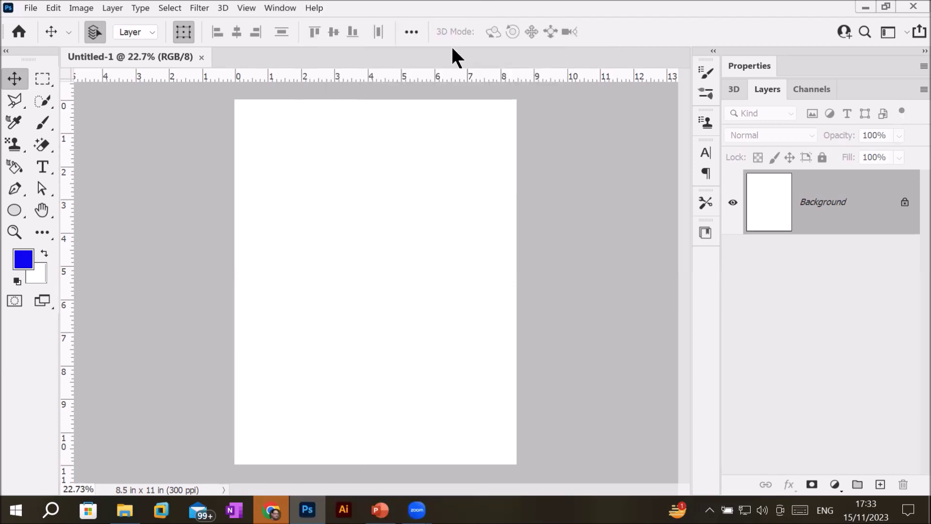
{"action": "left_click", "coordinate": [274, 8]}
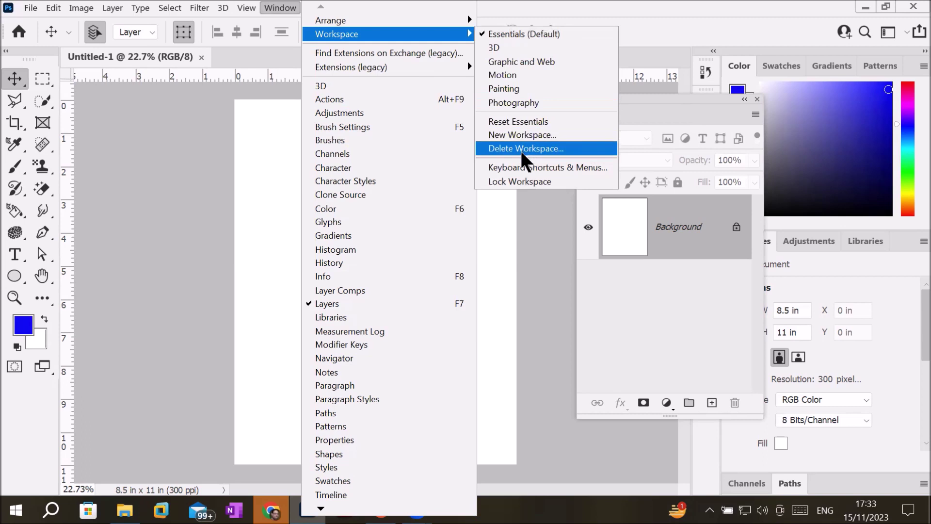
{"action": "left_click", "coordinate": [554, 124]}
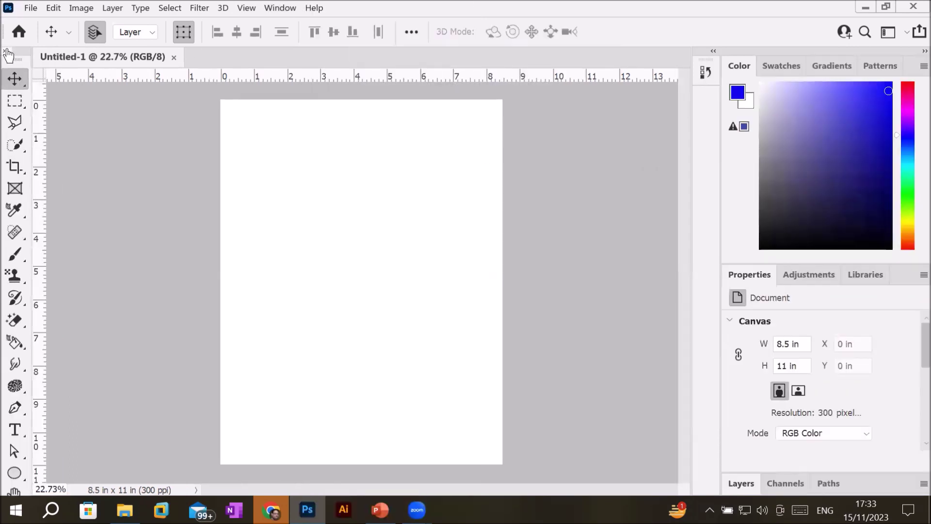
{"action": "left_click", "coordinate": [7, 51]}
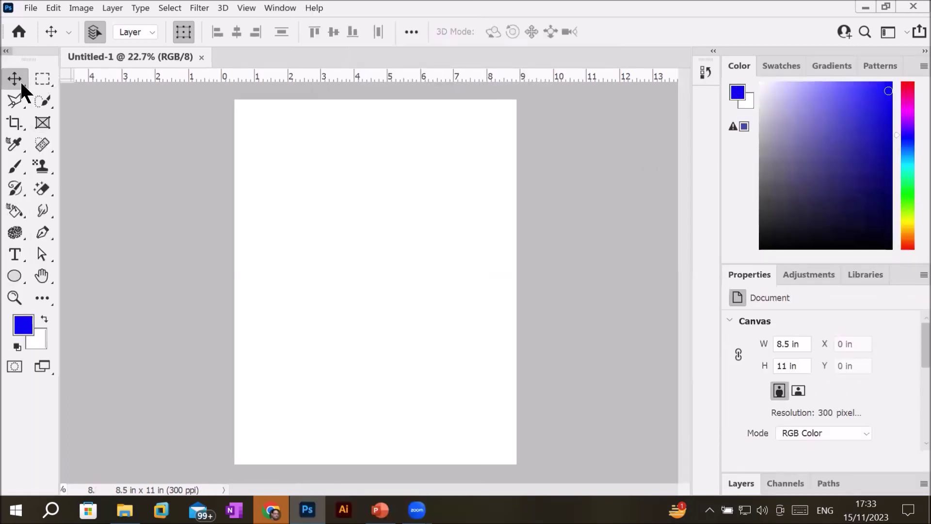
Switch from the Sponge tool to the Dodge tool.
{"action": "left_click", "coordinate": [15, 233]}
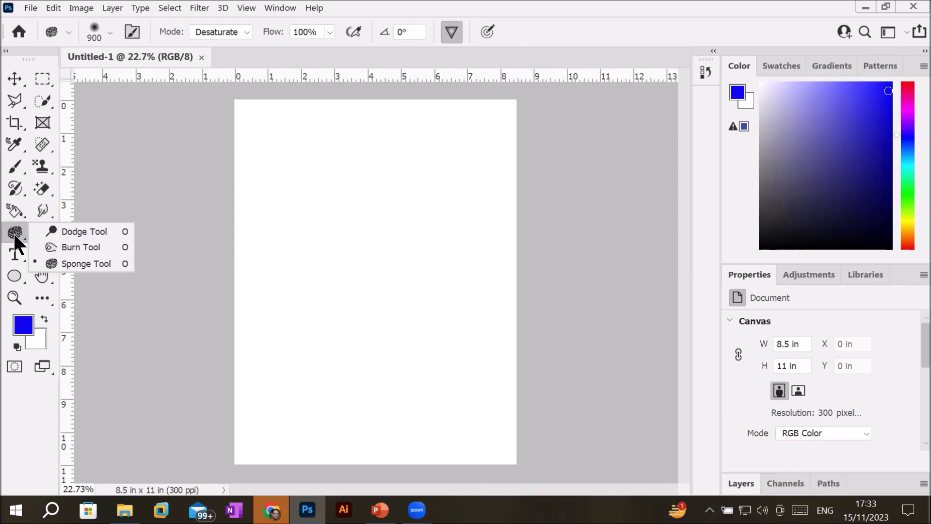
{"action": "left_click", "coordinate": [69, 232]}
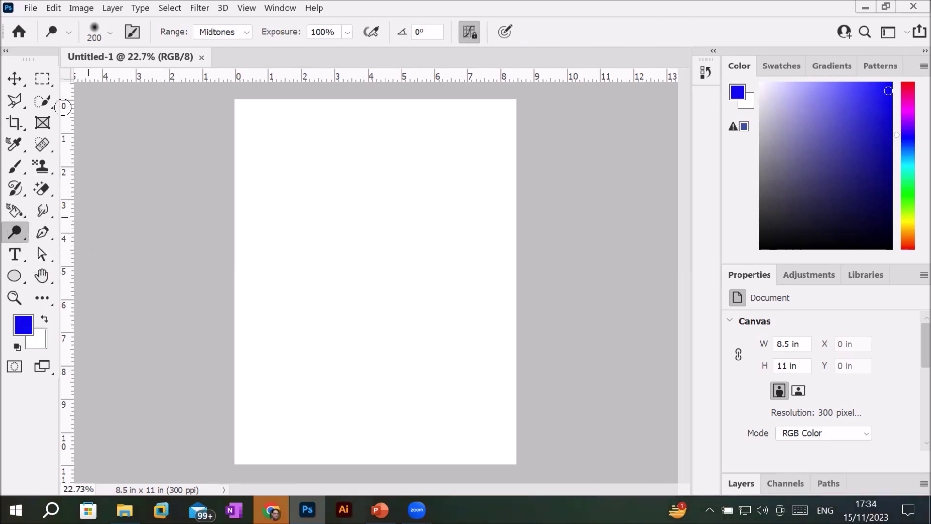
Place the Picture Peak, John Muir Wilderness image as a linked object at its default size and commit the placement.
{"action": "left_click", "coordinate": [30, 8]}
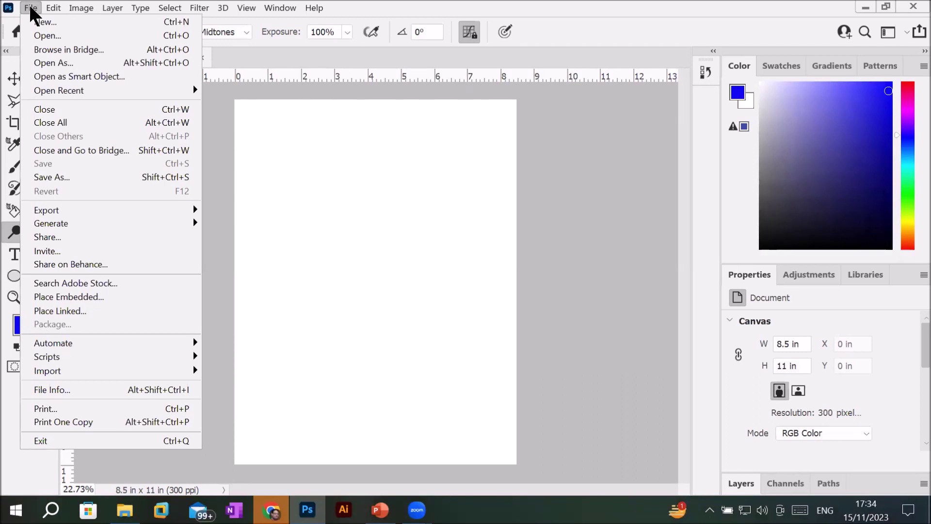
{"action": "key", "text": "Escape"}
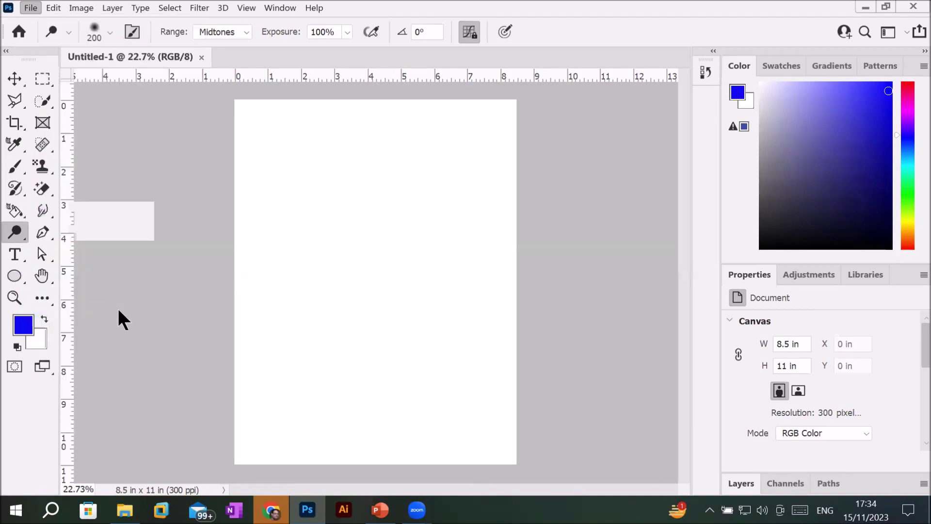
{"action": "scroll", "coordinate": [561, 179], "scroll_direction": "down", "scroll_amount": 15}
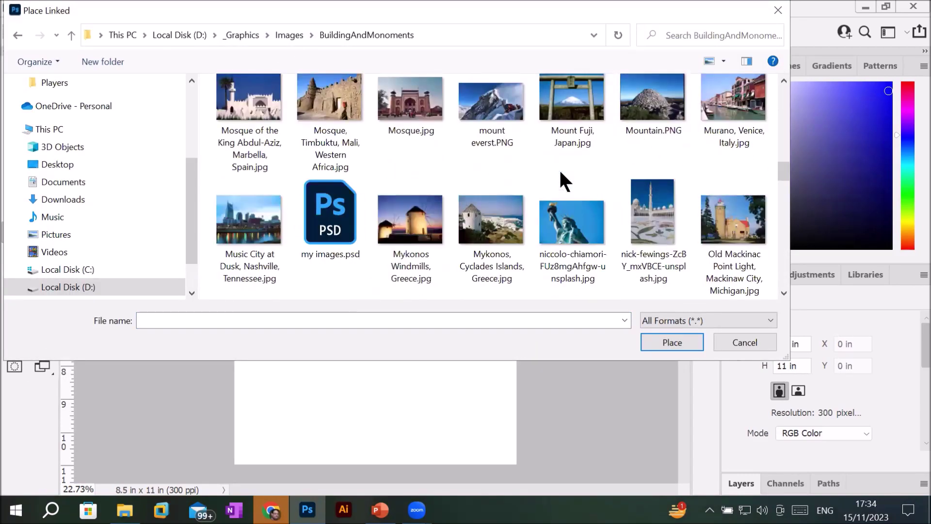
{"action": "scroll", "coordinate": [559, 168], "scroll_direction": "down", "scroll_amount": 5}
{"action": "double_click", "coordinate": [747, 224]}
{"action": "scroll", "coordinate": [408, 345], "scroll_direction": "up", "scroll_amount": 3}
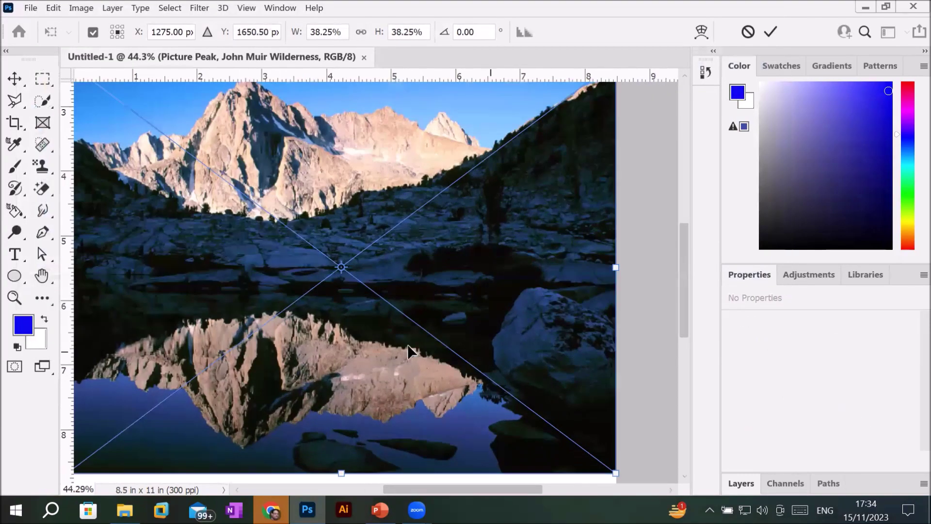
{"action": "scroll", "coordinate": [407, 344], "scroll_direction": "down", "scroll_amount": 1}
{"action": "scroll", "coordinate": [408, 345], "scroll_direction": "down", "scroll_amount": 1}
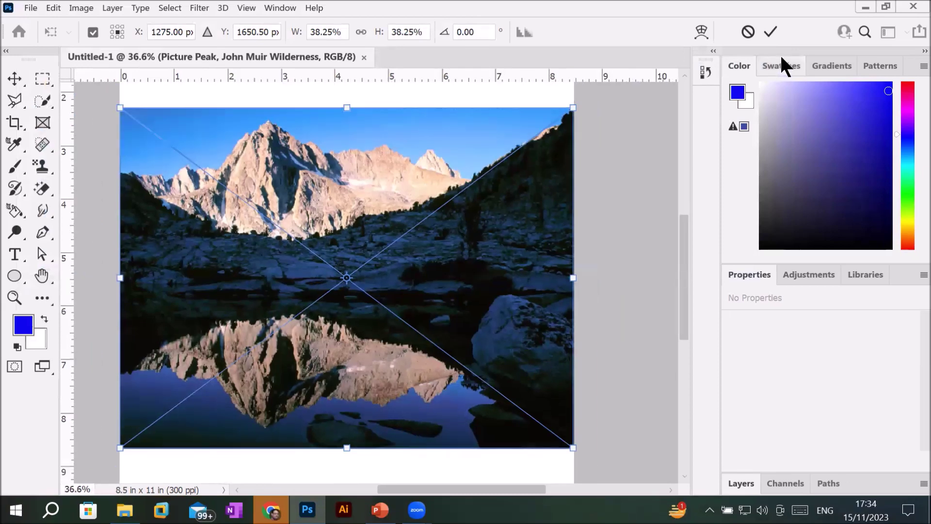
{"action": "left_click", "coordinate": [771, 32]}
{"action": "key", "text": "o"}
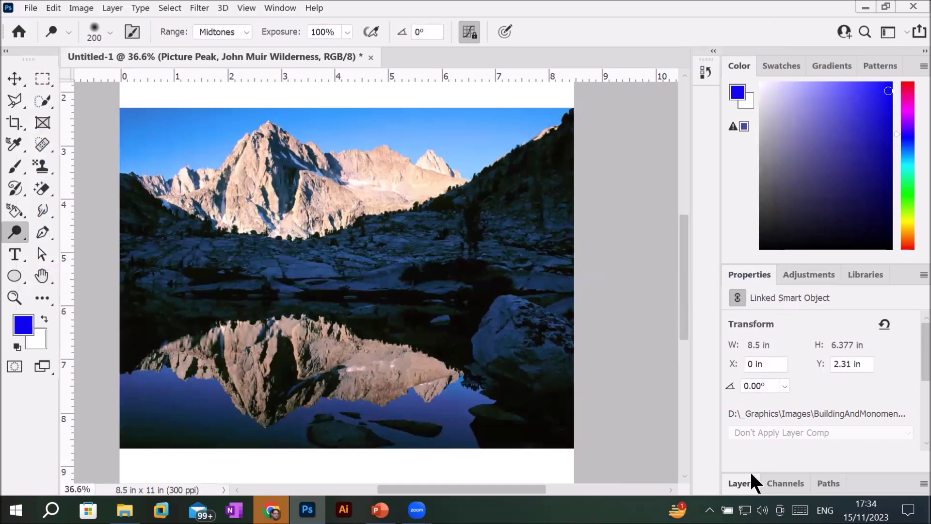
Detach the layer list as a floating window and lengthen it to show both layers in full.
{"action": "left_click", "coordinate": [737, 475]}
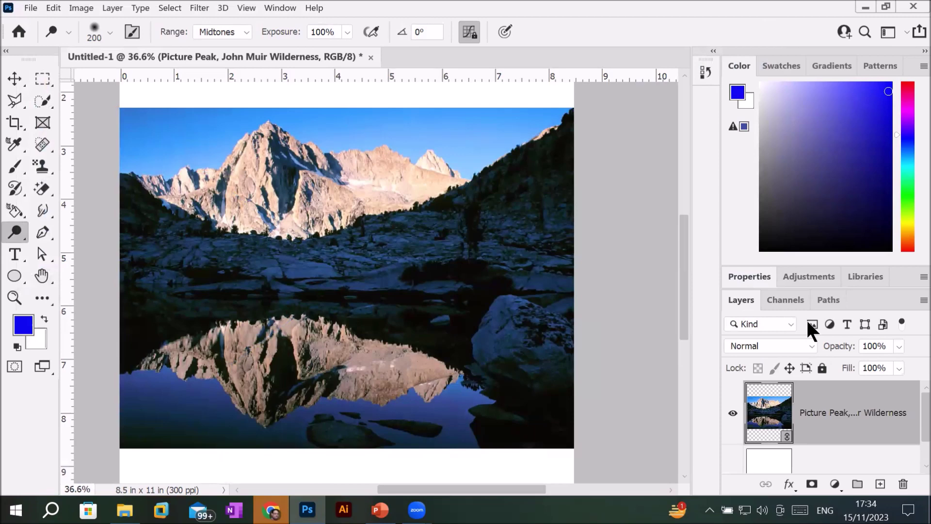
{"action": "left_click_drag", "start_coordinate": [733, 300], "coordinate": [629, 132]}
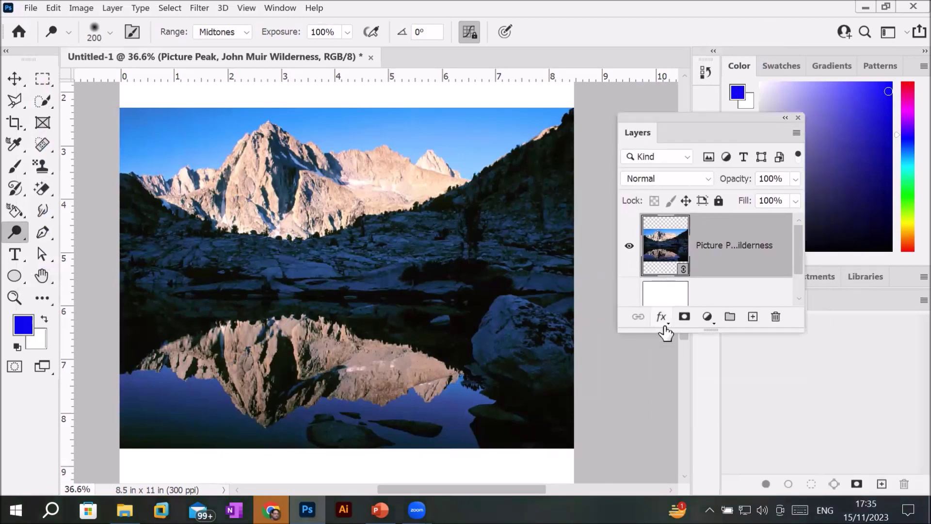
{"action": "left_click_drag", "start_coordinate": [665, 328], "coordinate": [664, 415]}
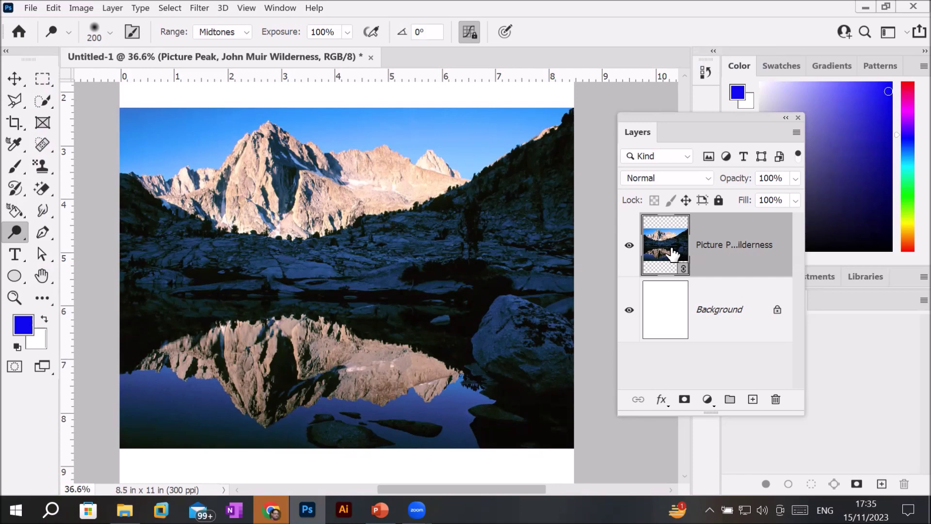
Rasterize the placed Picture Peak smart object and duplicate the resulting layer.
{"action": "left_click", "coordinate": [15, 168]}
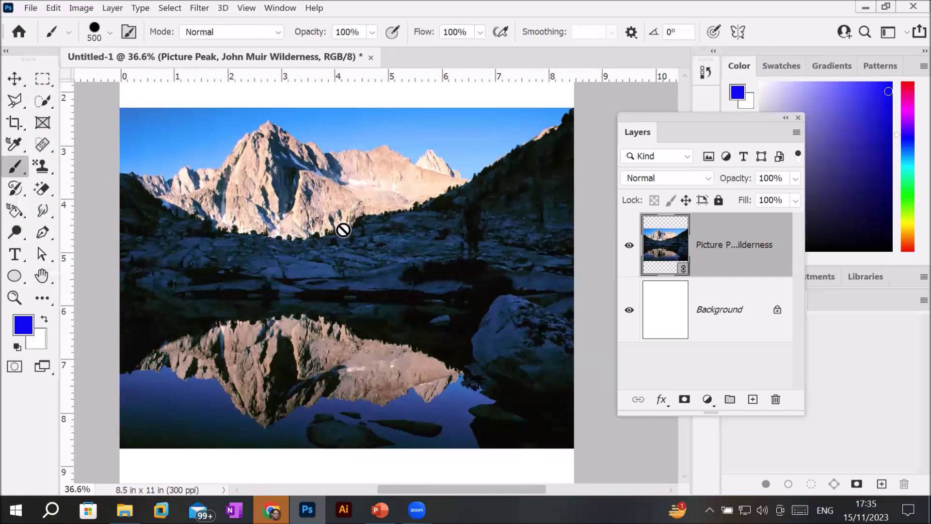
{"action": "left_click", "coordinate": [427, 248]}
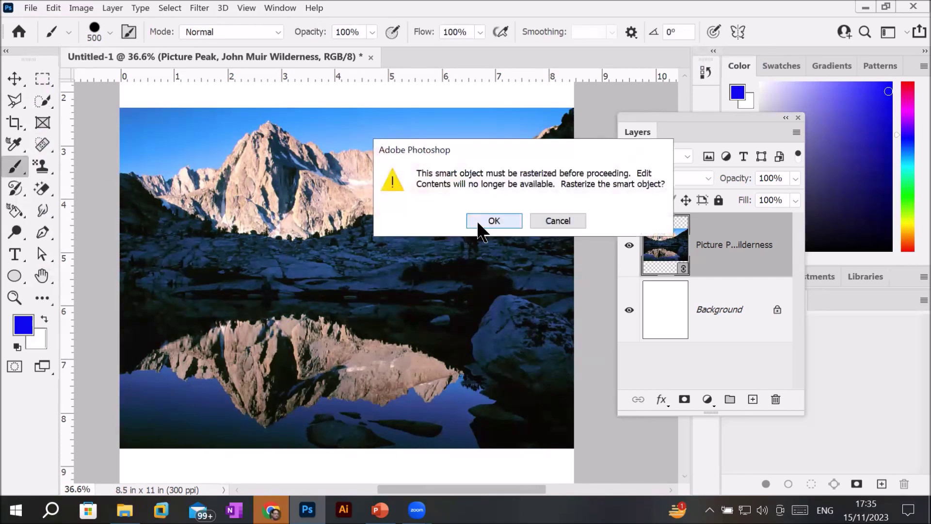
{"action": "left_click", "coordinate": [478, 223]}
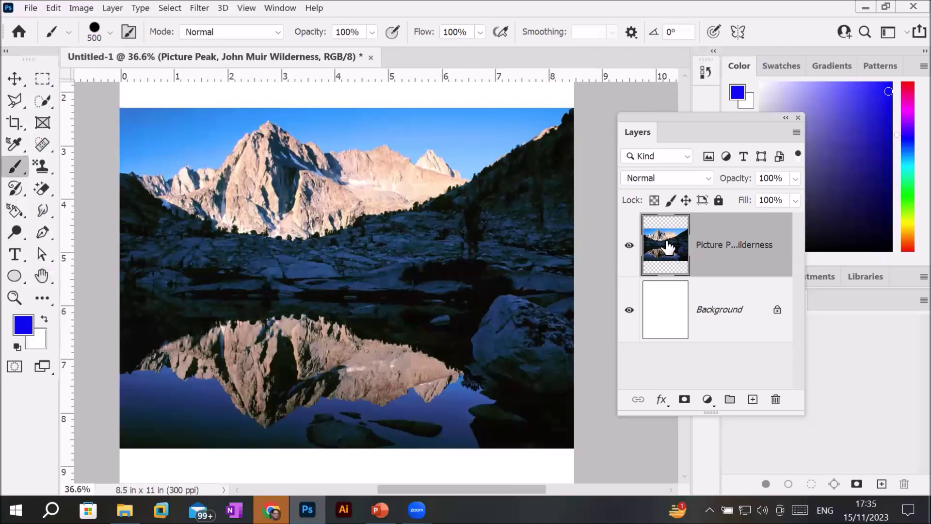
{"action": "left_click_drag", "start_coordinate": [669, 248], "coordinate": [753, 401]}
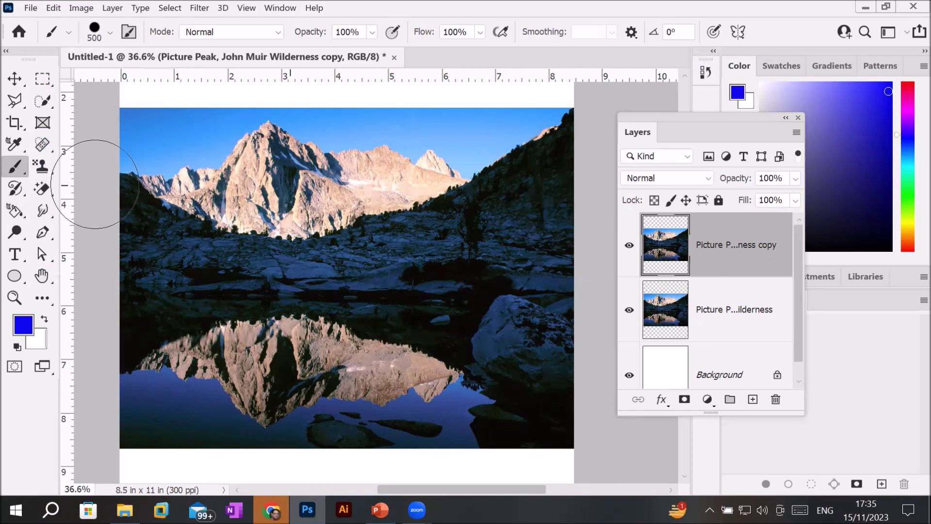
Activate the Dodge tool and set its brush size to 500.
{"action": "left_click", "coordinate": [17, 227]}
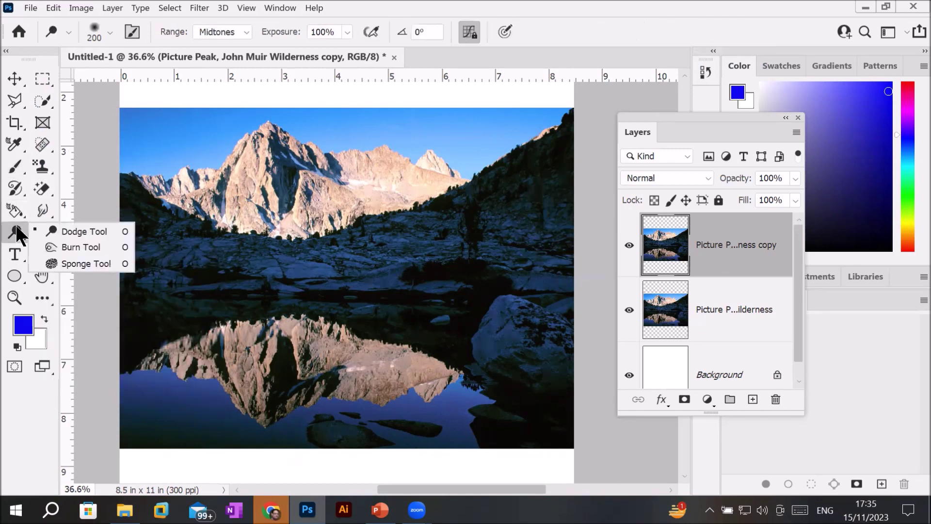
{"action": "left_click", "coordinate": [77, 233]}
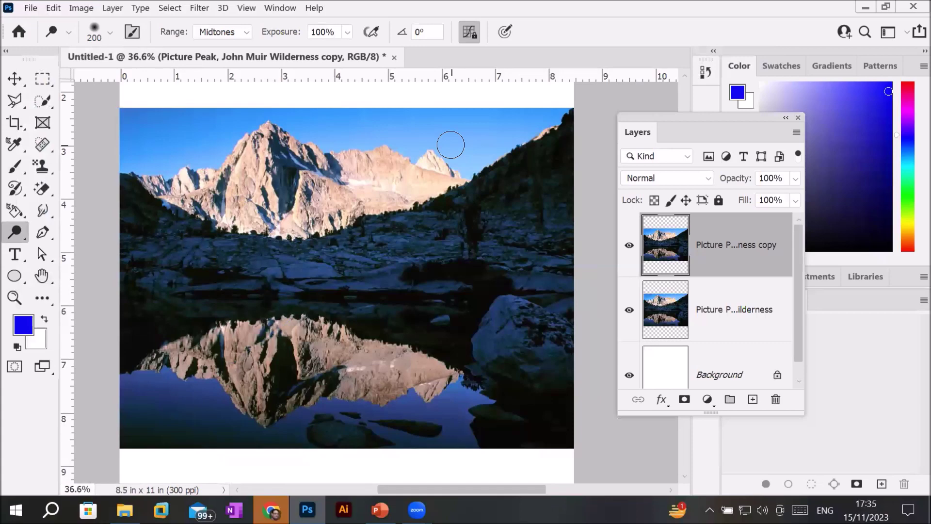
{"action": "key", "text": "bracketright"}
{"action": "key", "text": "bracketright"}
{"action": "key", "text": "bracketright"}
{"action": "key", "text": "bracketright"}
{"action": "key", "text": "bracketright"}
{"action": "key", "text": "bracketright"}
{"action": "key", "text": "bracketright"}
{"action": "key", "text": "bracketright"}
{"action": "key", "text": "bracketright"}
{"action": "key", "text": "bracketright"}
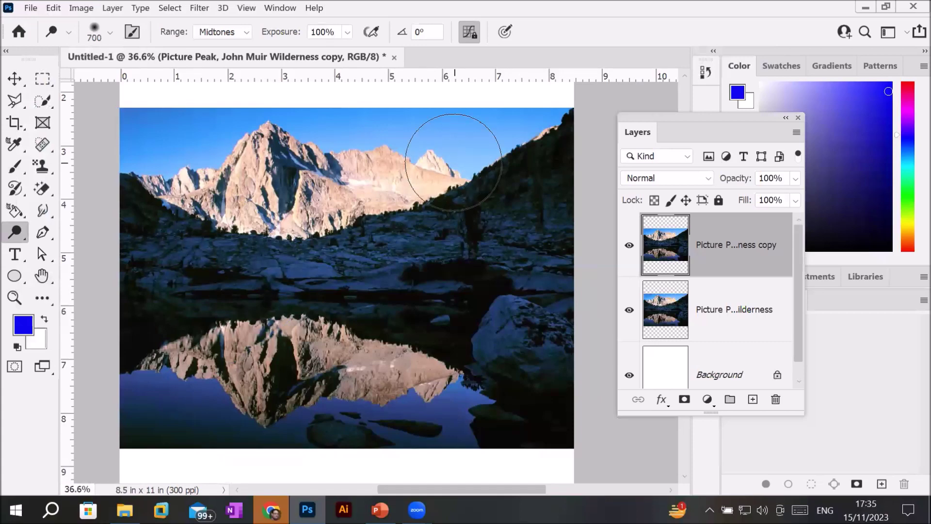
{"action": "key", "text": "bracketleft"}
{"action": "key", "text": "bracketleft"}
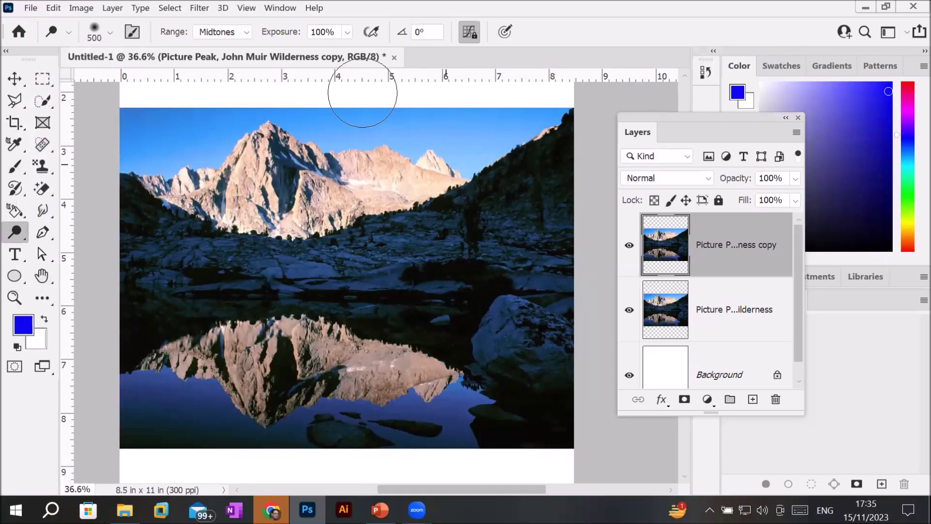
Dodge the dark rocky ground below the mountain with the range set to Shadows, and set the exposure to 100%.
{"action": "left_click", "coordinate": [243, 33]}
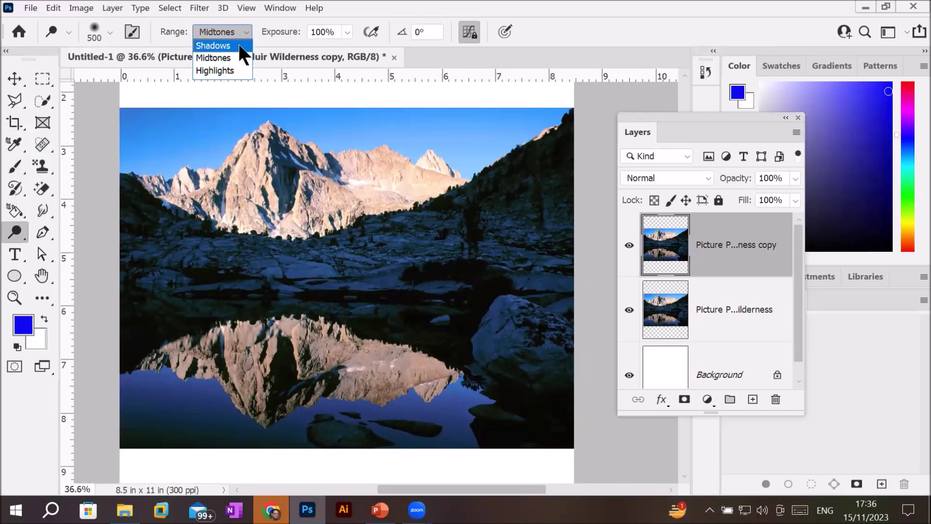
{"action": "left_click", "coordinate": [238, 45]}
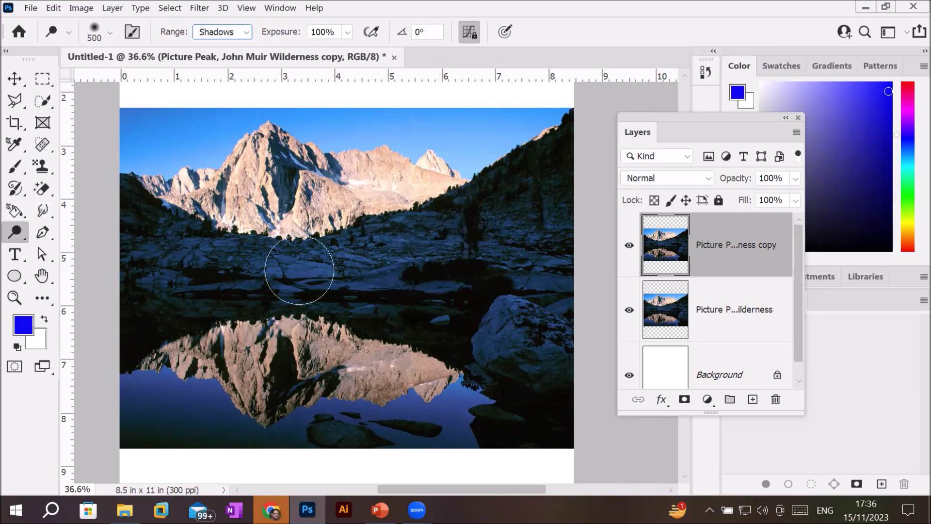
{"action": "mouse_move", "coordinate": [332, 267]}
{"action": "left_mouse_down"}
{"action": "mouse_move", "coordinate": [163, 266]}
{"action": "mouse_move", "coordinate": [125, 257]}
{"action": "left_mouse_up"}
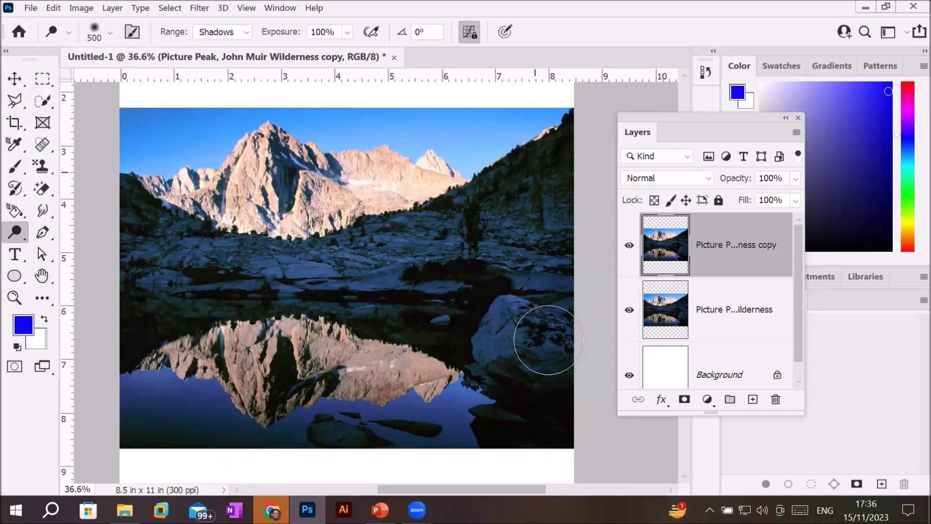
{"action": "left_click", "coordinate": [347, 32]}
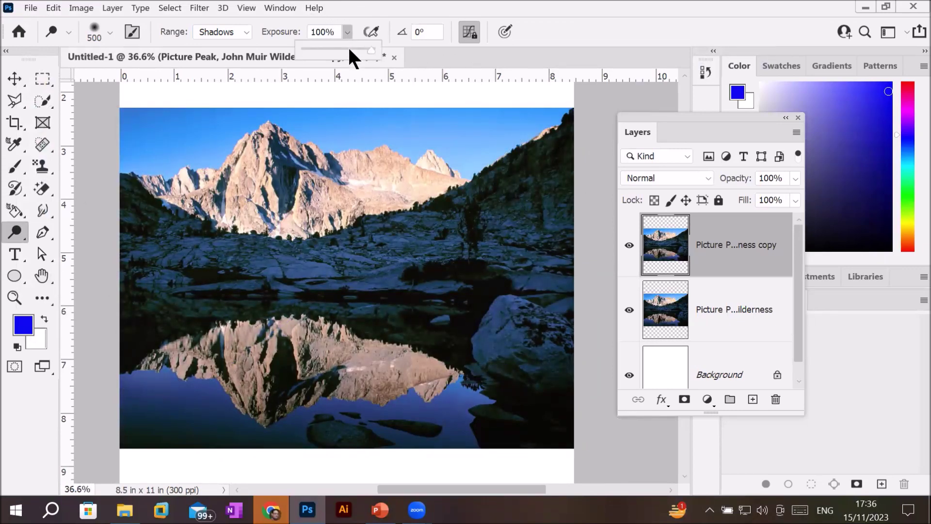
{"action": "left_click_drag", "start_coordinate": [333, 49], "coordinate": [389, 49]}
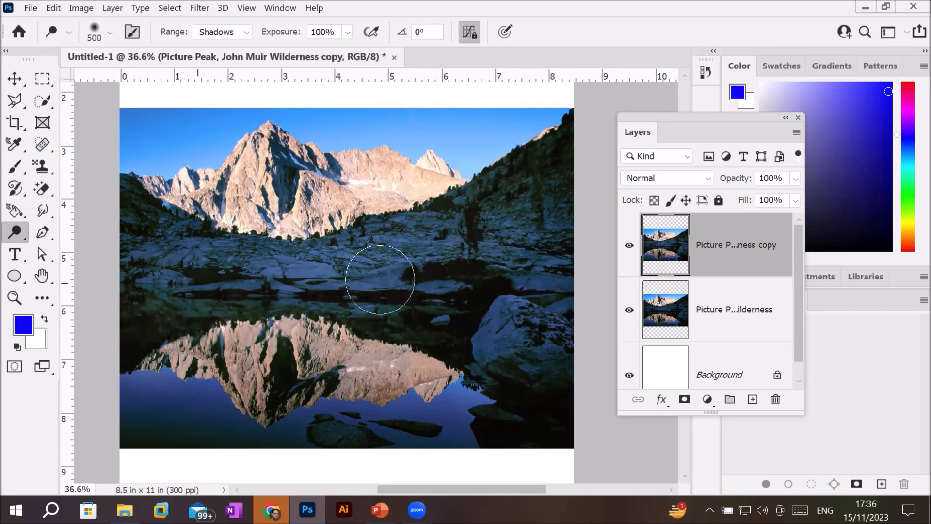
Dodge the shadows over the right-hand slope and boulder, the shoreline rocks and the dark left side of the photo.
{"action": "mouse_move", "coordinate": [537, 311]}
{"action": "left_mouse_down"}
{"action": "mouse_move", "coordinate": [518, 415]}
{"action": "mouse_move", "coordinate": [582, 139]}
{"action": "left_mouse_up"}
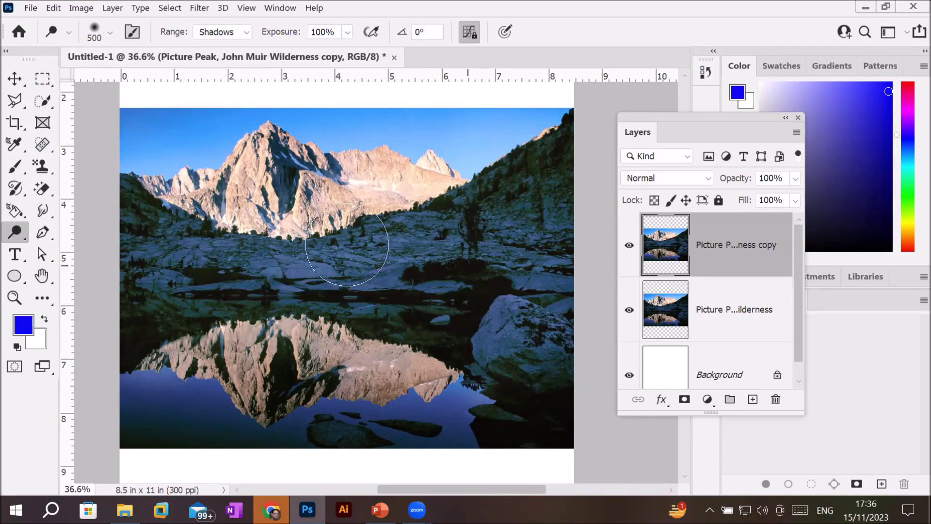
{"action": "scroll", "coordinate": [369, 276], "scroll_direction": "up", "scroll_amount": 4}
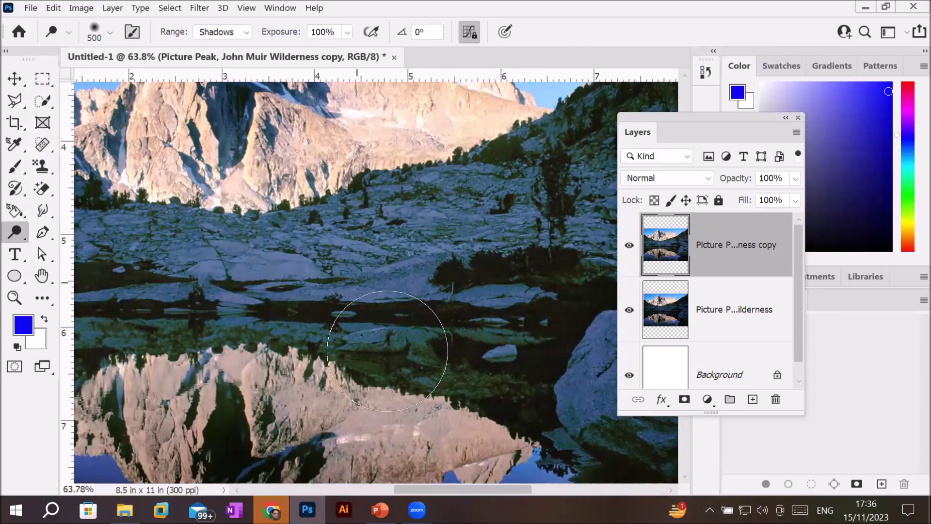
{"action": "mouse_move", "coordinate": [571, 240]}
{"action": "left_mouse_down"}
{"action": "mouse_move", "coordinate": [493, 391]}
{"action": "mouse_move", "coordinate": [572, 156]}
{"action": "mouse_move", "coordinate": [572, 216]}
{"action": "mouse_move", "coordinate": [581, 211]}
{"action": "mouse_move", "coordinate": [543, 307]}
{"action": "mouse_move", "coordinate": [549, 321]}
{"action": "mouse_move", "coordinate": [508, 233]}
{"action": "mouse_move", "coordinate": [537, 191]}
{"action": "mouse_move", "coordinate": [527, 132]}
{"action": "mouse_move", "coordinate": [297, 272]}
{"action": "mouse_move", "coordinate": [446, 231]}
{"action": "mouse_move", "coordinate": [388, 280]}
{"action": "left_mouse_up"}
{"action": "scroll", "coordinate": [388, 280], "scroll_direction": "down", "scroll_amount": 3}
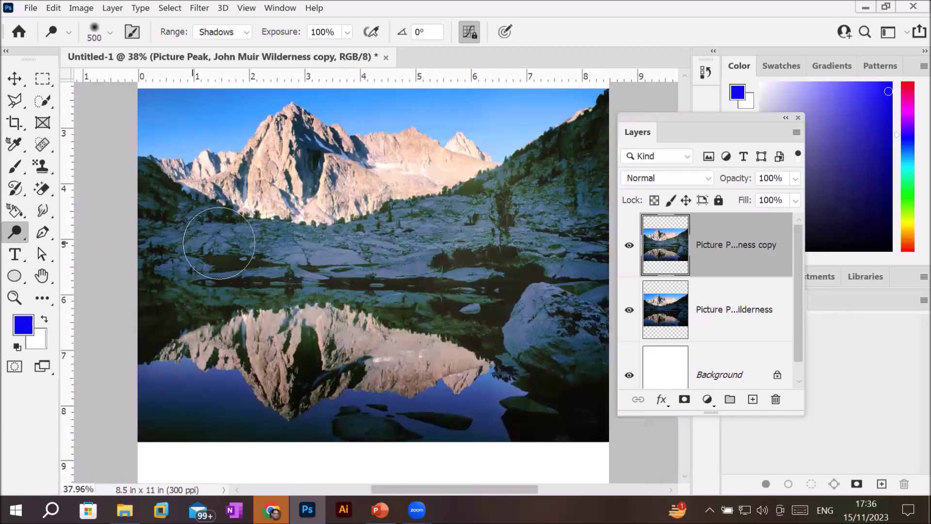
{"action": "mouse_move", "coordinate": [172, 310]}
{"action": "left_mouse_down"}
{"action": "mouse_move", "coordinate": [562, 271]}
{"action": "mouse_move", "coordinate": [572, 259]}
{"action": "mouse_move", "coordinate": [545, 389]}
{"action": "mouse_move", "coordinate": [569, 401]}
{"action": "mouse_move", "coordinate": [598, 389]}
{"action": "mouse_move", "coordinate": [563, 322]}
{"action": "mouse_move", "coordinate": [479, 231]}
{"action": "mouse_move", "coordinate": [337, 250]}
{"action": "mouse_move", "coordinate": [134, 175]}
{"action": "mouse_move", "coordinate": [160, 257]}
{"action": "mouse_move", "coordinate": [140, 250]}
{"action": "left_mouse_up"}
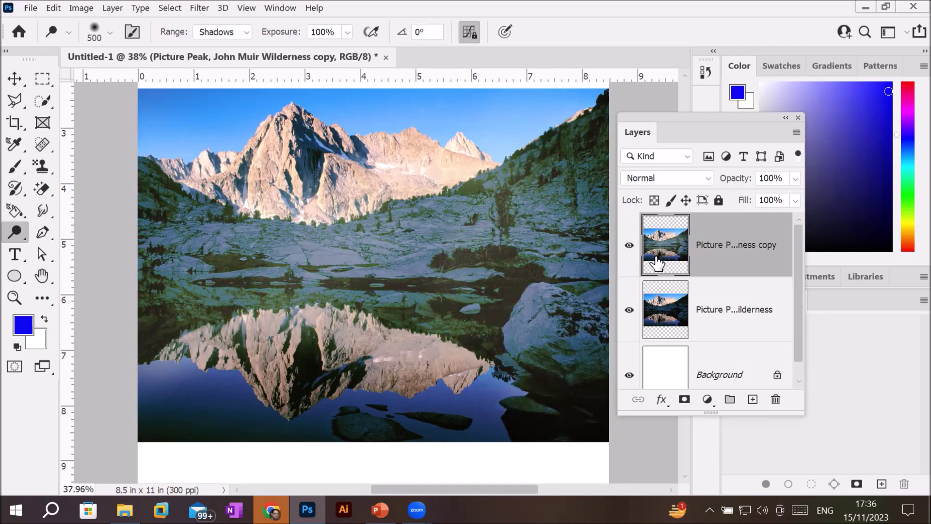
Toggle the visibility of the Picture Peak copy layer to compare the lightened shadows with the original.
{"action": "left_click", "coordinate": [631, 249]}
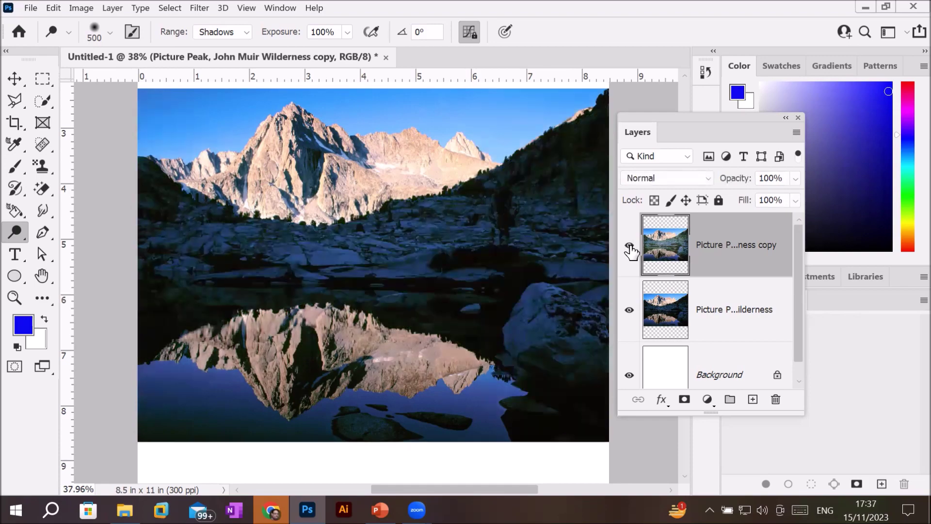
{"action": "left_click", "coordinate": [632, 249]}
{"action": "left_click", "coordinate": [631, 249]}
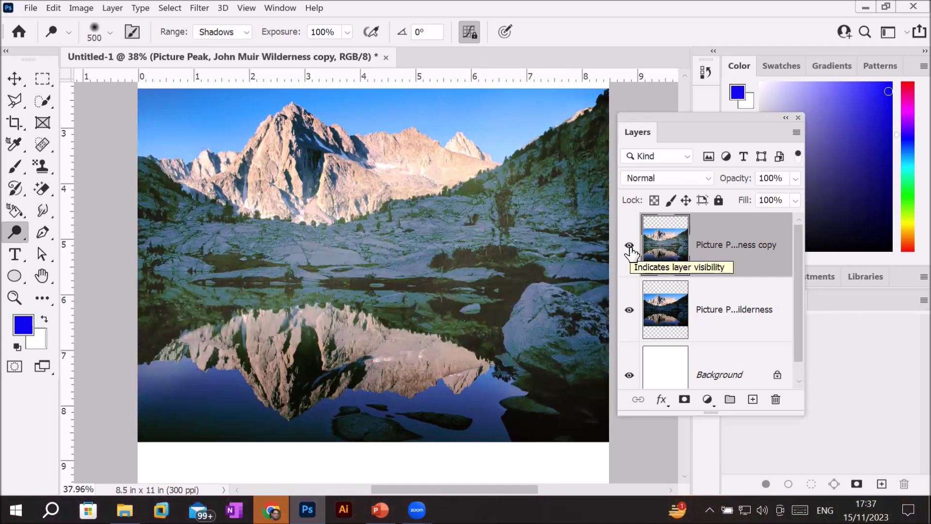
Set the Dodge range to Highlights and dodge the sunlit mountain face on the Picture Peak copy layer.
{"action": "left_click", "coordinate": [243, 29]}
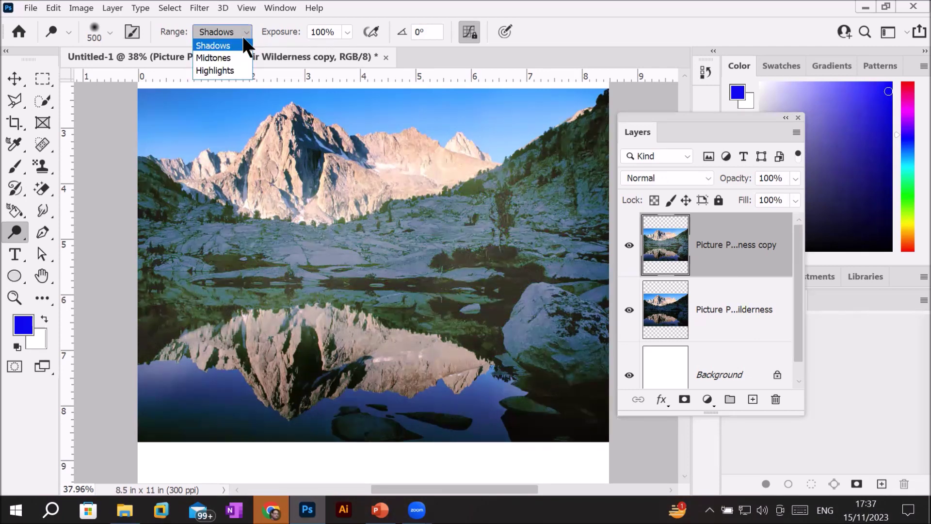
{"action": "left_click", "coordinate": [239, 27]}
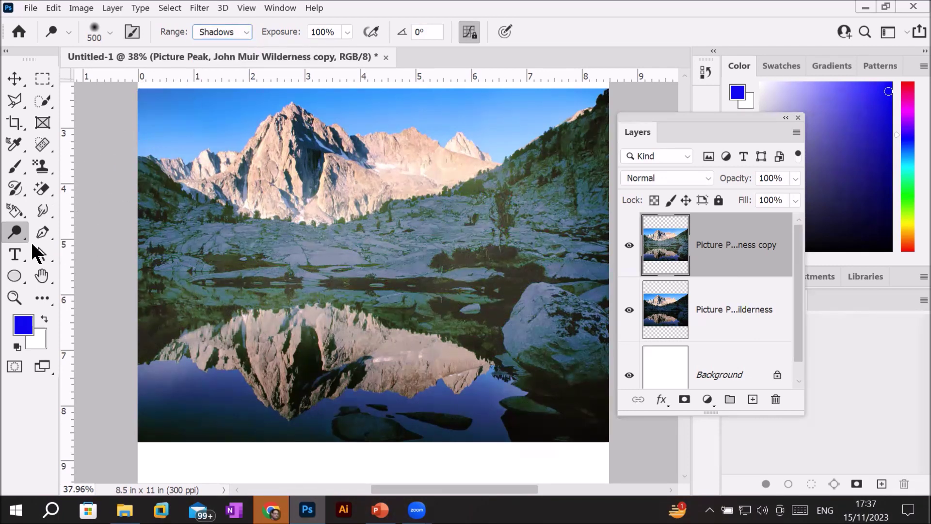
{"action": "left_click", "coordinate": [245, 32]}
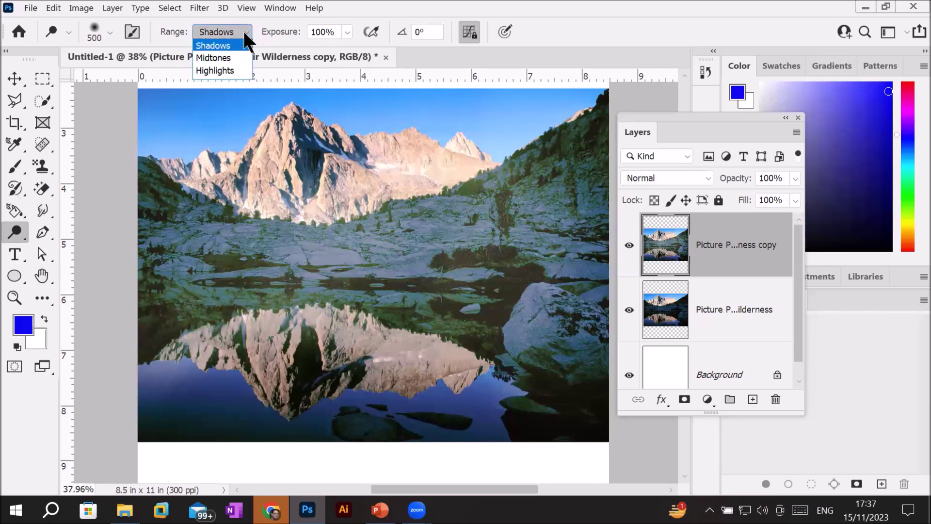
{"action": "left_click", "coordinate": [225, 69]}
{"action": "mouse_move", "coordinate": [351, 174]}
{"action": "left_mouse_down"}
{"action": "mouse_move", "coordinate": [398, 167]}
{"action": "mouse_move", "coordinate": [229, 156]}
{"action": "mouse_move", "coordinate": [441, 104]}
{"action": "mouse_move", "coordinate": [199, 129]}
{"action": "mouse_move", "coordinate": [422, 155]}
{"action": "mouse_move", "coordinate": [456, 108]}
{"action": "mouse_move", "coordinate": [291, 162]}
{"action": "mouse_move", "coordinate": [184, 169]}
{"action": "mouse_move", "coordinate": [414, 162]}
{"action": "mouse_move", "coordinate": [378, 183]}
{"action": "mouse_move", "coordinate": [409, 192]}
{"action": "left_mouse_up"}
{"action": "scroll", "coordinate": [409, 192], "scroll_direction": "up", "scroll_amount": 1}
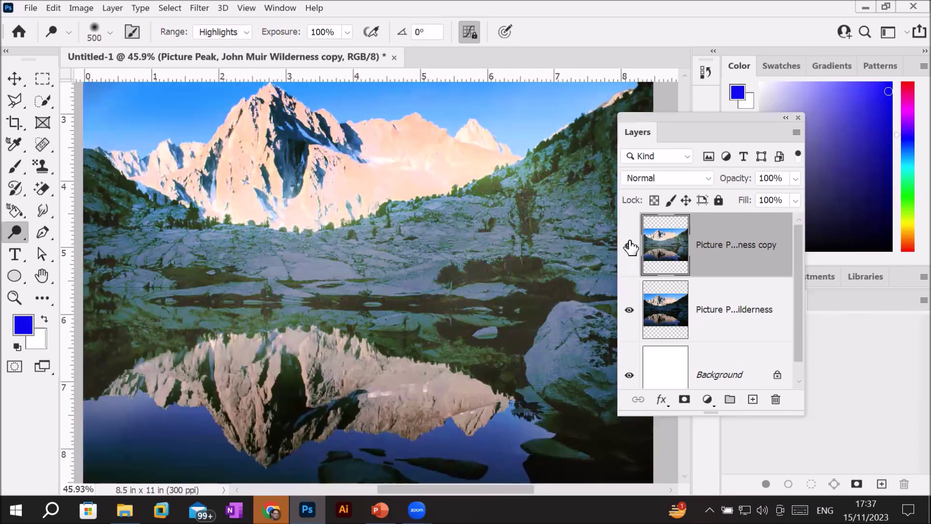
Compare the brightened mountain highlights with the original photo, leaving the Picture Peak copy layer hidden.
{"action": "left_click", "coordinate": [629, 247]}
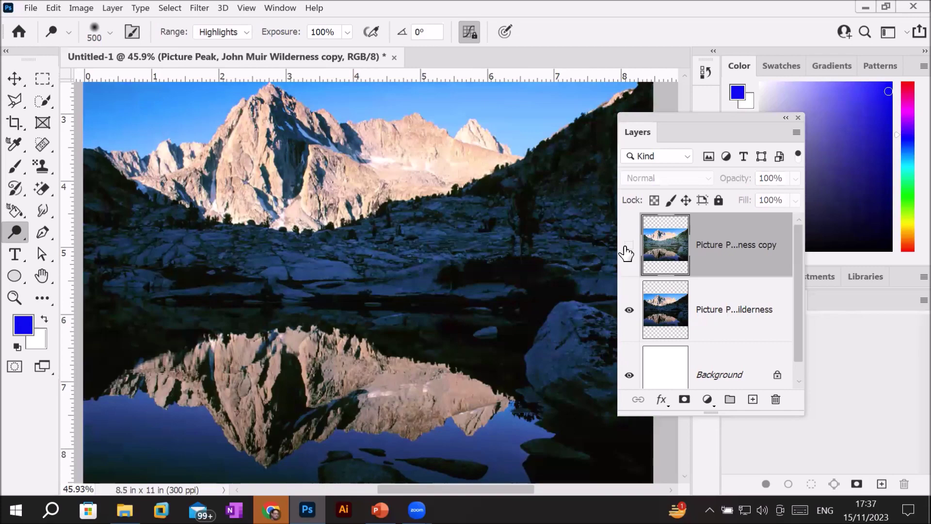
{"action": "left_click", "coordinate": [628, 248]}
{"action": "left_click", "coordinate": [628, 247]}
Place the portrait 23-photography-DId11YZ-xeQ-unsplash as a linked image in the document.
{"action": "left_click", "coordinate": [25, 4]}
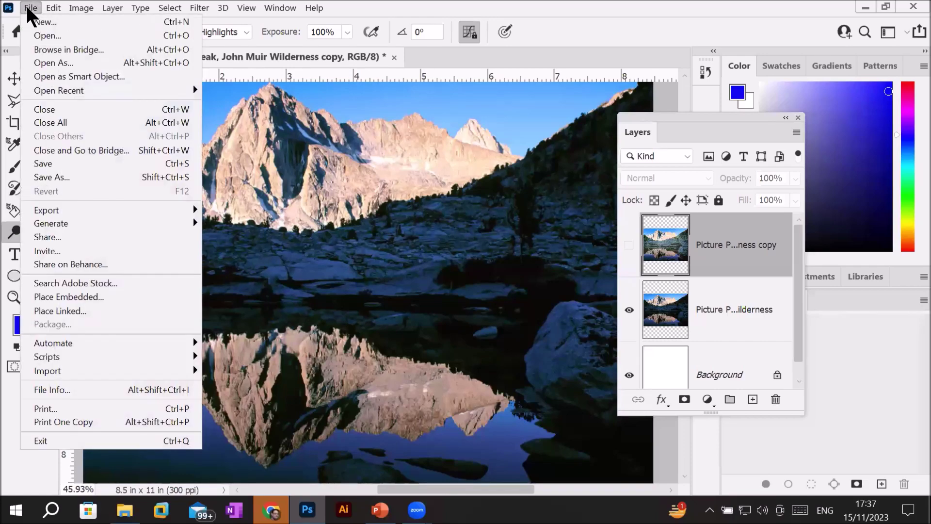
{"action": "left_click", "coordinate": [102, 310]}
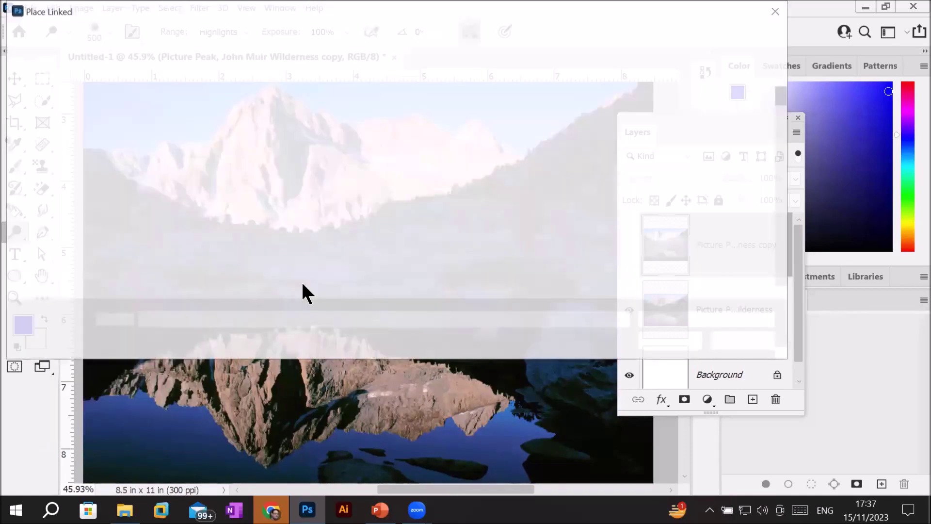
{"action": "scroll", "coordinate": [386, 238], "scroll_direction": "down", "scroll_amount": 5}
{"action": "double_click", "coordinate": [328, 214]}
{"action": "double_click", "coordinate": [322, 122]}
{"action": "scroll", "coordinate": [362, 187], "scroll_direction": "down", "scroll_amount": 8}
{"action": "scroll", "coordinate": [341, 233], "scroll_direction": "up", "scroll_amount": 2}
{"action": "key", "text": "Return"}
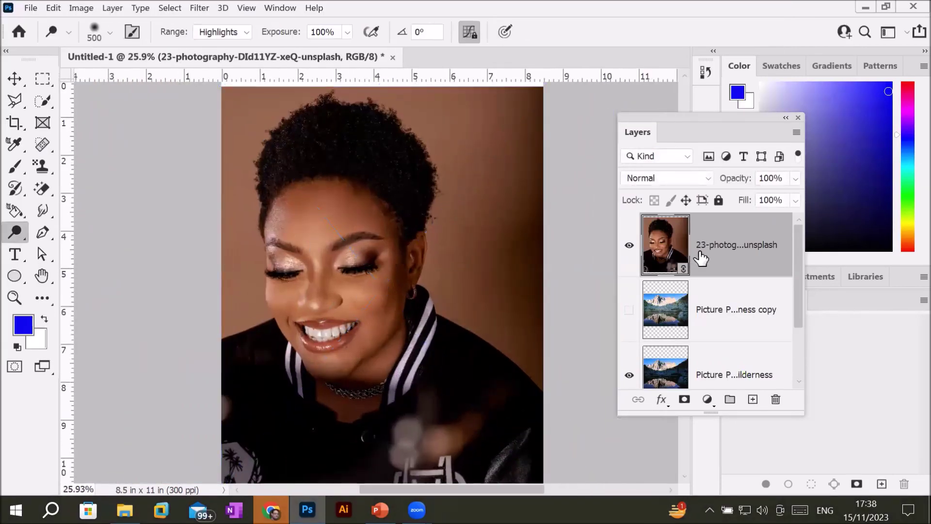
Rasterize the placed portrait smart object by trying to paint on it with the Brush tool.
{"action": "left_click", "coordinate": [15, 167]}
{"action": "left_click", "coordinate": [538, 244]}
{"action": "left_click", "coordinate": [494, 220]}
Delete both Picture Peak layers and duplicate the rasterized portrait layer.
{"action": "left_click", "coordinate": [706, 313]}
{"action": "left_click", "coordinate": [711, 361], "text": "shift"}
{"action": "left_click", "coordinate": [775, 399]}
{"action": "left_click", "coordinate": [454, 213]}
{"action": "left_click_drag", "start_coordinate": [665, 249], "coordinate": [753, 400]}
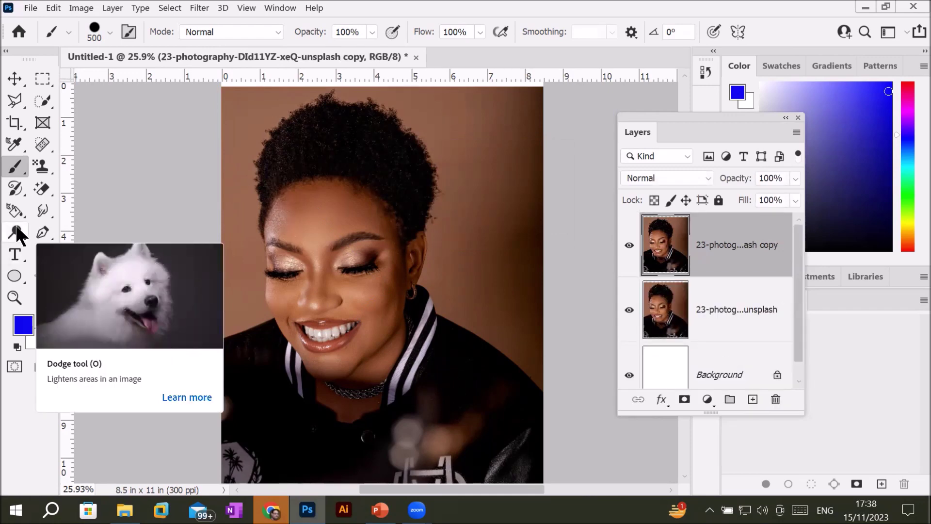
Dodge the skin across the portrait's face with the Dodge tool at Highlights range and 100% exposure.
{"action": "left_click", "coordinate": [16, 228]}
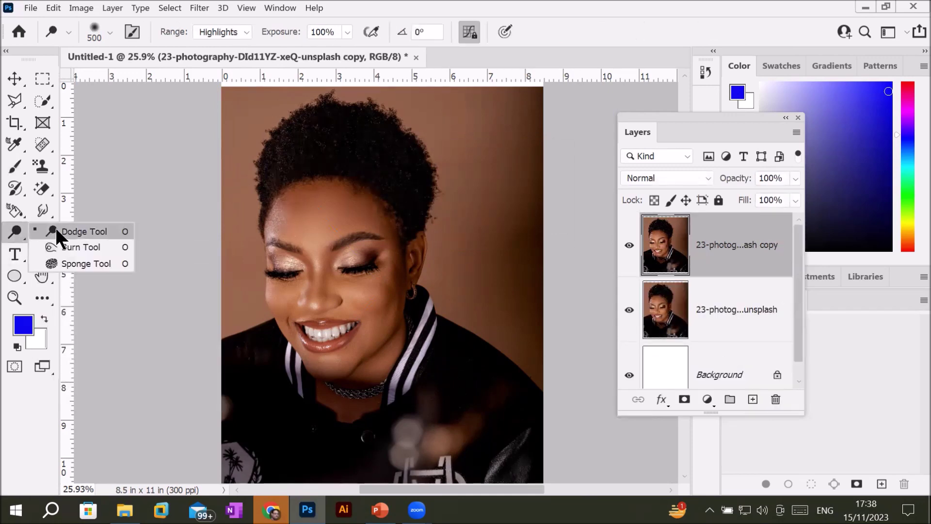
{"action": "left_click", "coordinate": [86, 231]}
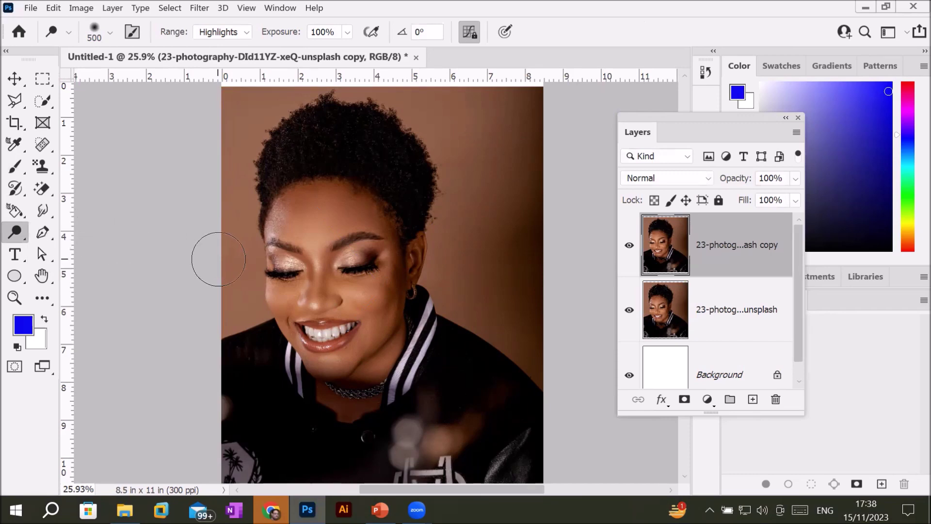
{"action": "scroll", "coordinate": [218, 258], "scroll_direction": "up", "scroll_amount": 2}
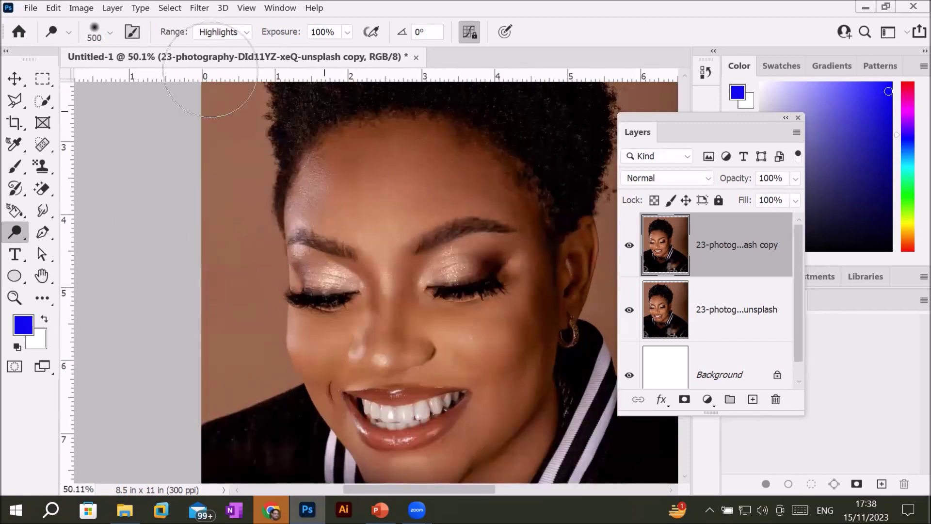
{"action": "mouse_move", "coordinate": [362, 284]}
{"action": "left_mouse_down"}
{"action": "mouse_move", "coordinate": [245, 266]}
{"action": "mouse_move", "coordinate": [468, 239]}
{"action": "mouse_move", "coordinate": [521, 251]}
{"action": "mouse_move", "coordinate": [481, 271]}
{"action": "mouse_move", "coordinate": [213, 279]}
{"action": "mouse_move", "coordinate": [228, 277]}
{"action": "left_mouse_up"}
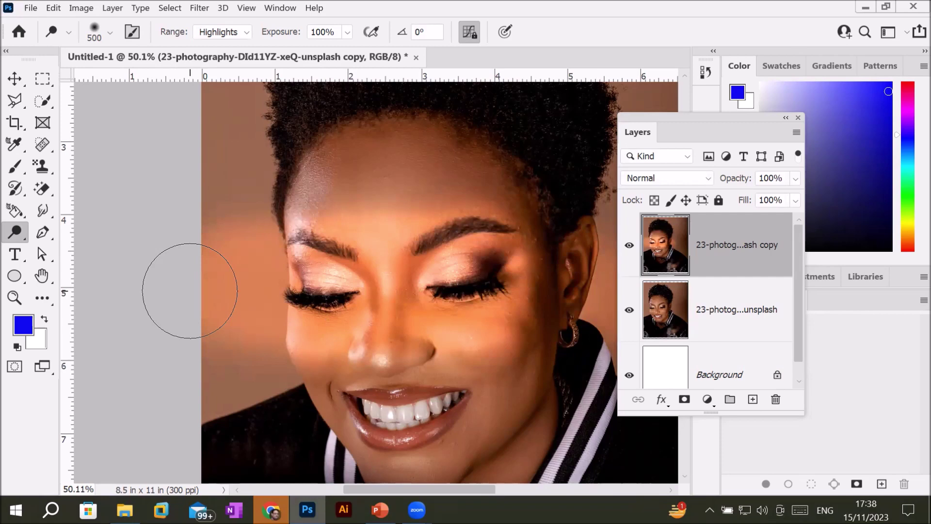
{"action": "mouse_move", "coordinate": [189, 291]}
{"action": "left_mouse_down"}
{"action": "mouse_move", "coordinate": [374, 150]}
{"action": "mouse_move", "coordinate": [416, 142]}
{"action": "mouse_move", "coordinate": [493, 152]}
{"action": "mouse_move", "coordinate": [364, 155]}
{"action": "mouse_move", "coordinate": [311, 228]}
{"action": "mouse_move", "coordinate": [426, 165]}
{"action": "mouse_move", "coordinate": [522, 239]}
{"action": "mouse_move", "coordinate": [388, 296]}
{"action": "mouse_move", "coordinate": [364, 393]}
{"action": "mouse_move", "coordinate": [553, 330]}
{"action": "mouse_move", "coordinate": [511, 401]}
{"action": "mouse_move", "coordinate": [310, 426]}
{"action": "mouse_move", "coordinate": [272, 340]}
{"action": "mouse_move", "coordinate": [523, 315]}
{"action": "mouse_move", "coordinate": [510, 354]}
{"action": "left_mouse_up"}
Reduce the Dodge brush size to 90 and dodge the lips on the portrait copy.
{"action": "scroll", "coordinate": [461, 378], "scroll_direction": "down", "scroll_amount": 1}
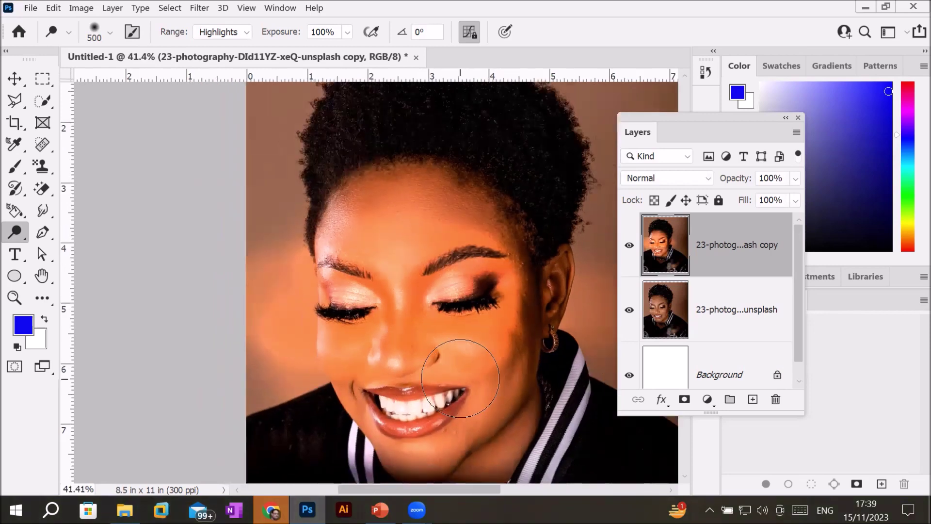
{"action": "scroll", "coordinate": [495, 417], "scroll_direction": "down", "scroll_amount": 1}
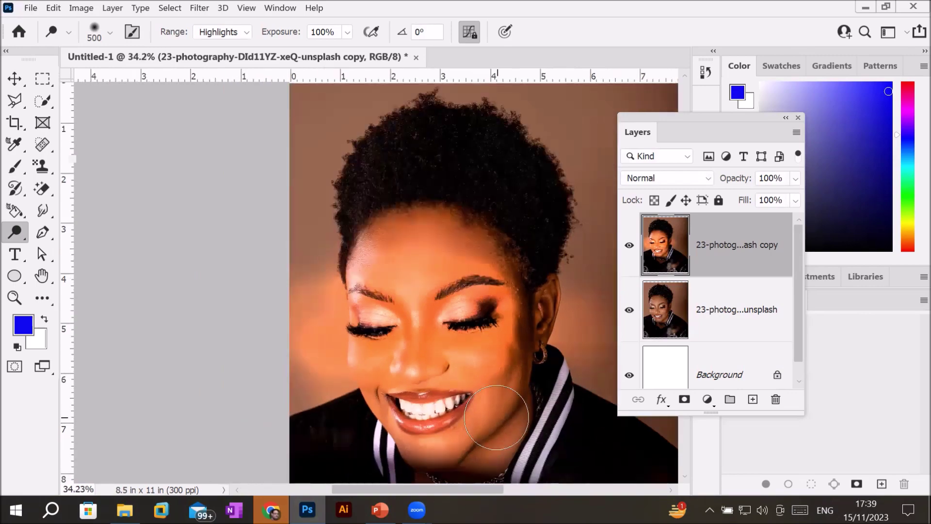
{"action": "scroll", "coordinate": [499, 434], "scroll_direction": "up", "scroll_amount": 3}
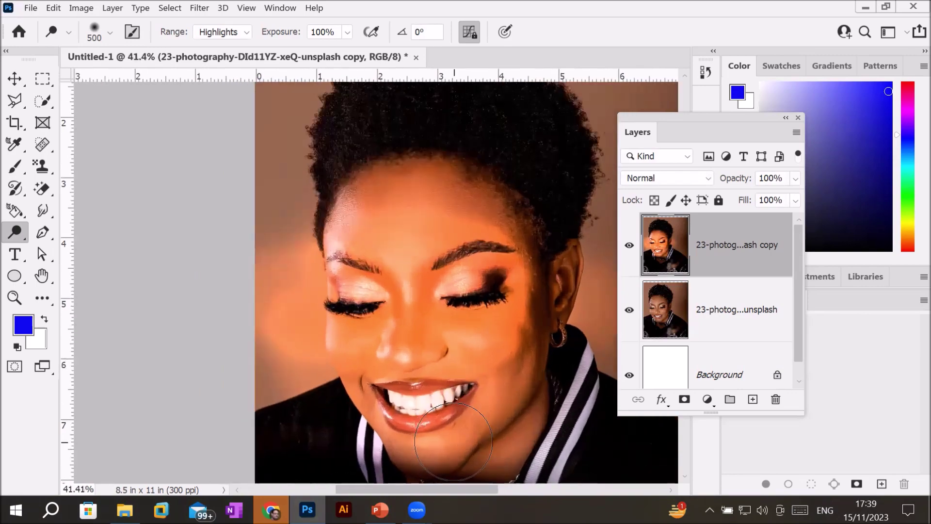
{"action": "scroll", "coordinate": [454, 441], "scroll_direction": "up", "scroll_amount": 2}
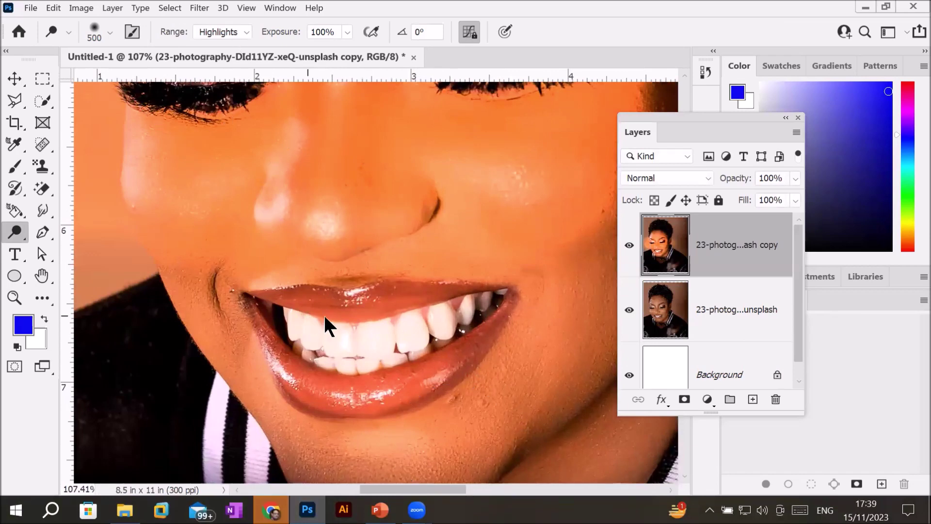
{"action": "key", "text": "bracketleft"}
{"action": "key", "text": "bracketleft"}
{"action": "key", "text": "bracketleft"}
{"action": "key", "text": "bracketleft"}
{"action": "key", "text": "bracketleft"}
{"action": "key", "text": "bracketleft"}
{"action": "key", "text": "bracketleft"}
{"action": "key", "text": "bracketleft"}
{"action": "key", "text": "bracketleft"}
{"action": "mouse_move", "coordinate": [344, 305]}
{"action": "left_mouse_down"}
{"action": "mouse_move", "coordinate": [299, 317]}
{"action": "mouse_move", "coordinate": [278, 296]}
{"action": "mouse_move", "coordinate": [453, 310]}
{"action": "mouse_move", "coordinate": [476, 319]}
{"action": "mouse_move", "coordinate": [476, 366]}
{"action": "mouse_move", "coordinate": [429, 392]}
{"action": "mouse_move", "coordinate": [321, 406]}
{"action": "mouse_move", "coordinate": [261, 389]}
{"action": "mouse_move", "coordinate": [239, 349]}
{"action": "mouse_move", "coordinate": [239, 324]}
{"action": "mouse_move", "coordinate": [287, 311]}
{"action": "mouse_move", "coordinate": [459, 315]}
{"action": "mouse_move", "coordinate": [467, 349]}
{"action": "mouse_move", "coordinate": [386, 385]}
{"action": "mouse_move", "coordinate": [497, 334]}
{"action": "left_mouse_up"}
{"action": "scroll", "coordinate": [308, 264], "scroll_direction": "down", "scroll_amount": 3}
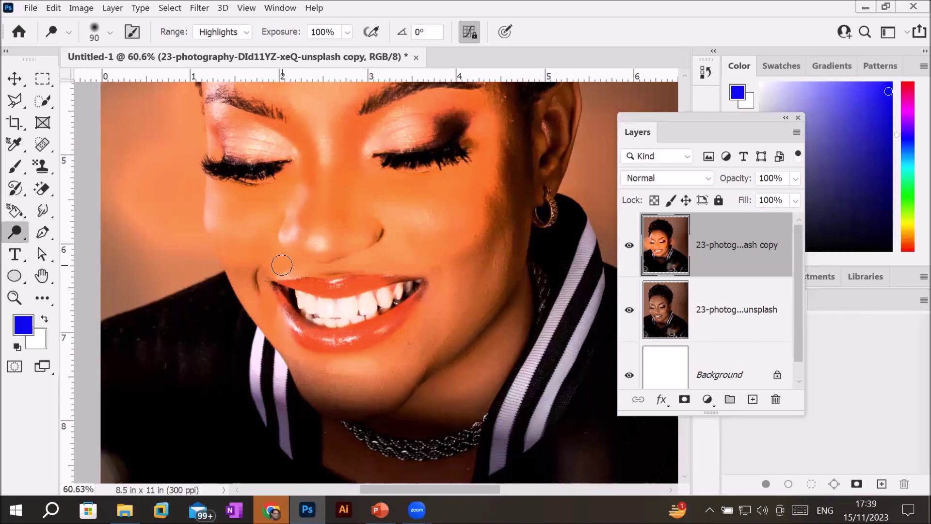
Undo the Dodge strokes on the lips and face.
{"action": "key", "text": "ctrl+z"}
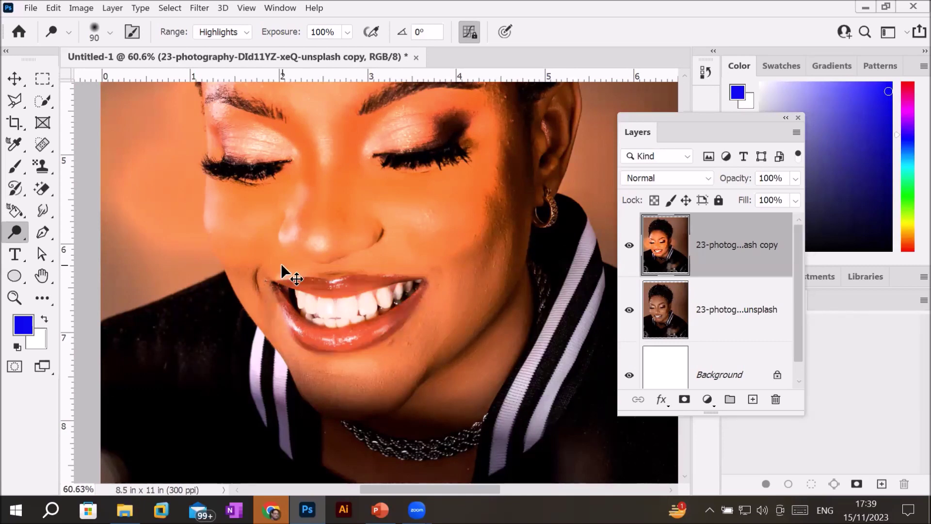
{"action": "key", "text": "ctrl+z"}
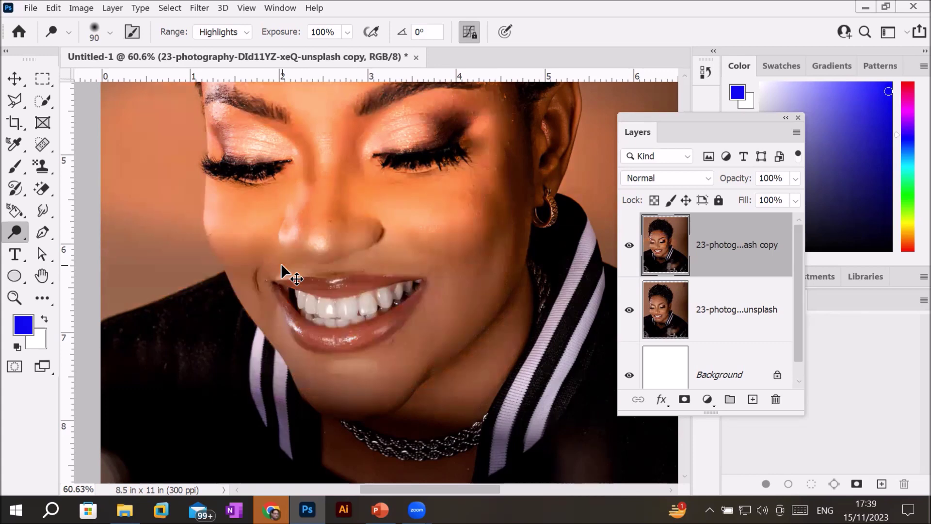
{"action": "key", "text": "ctrl+z"}
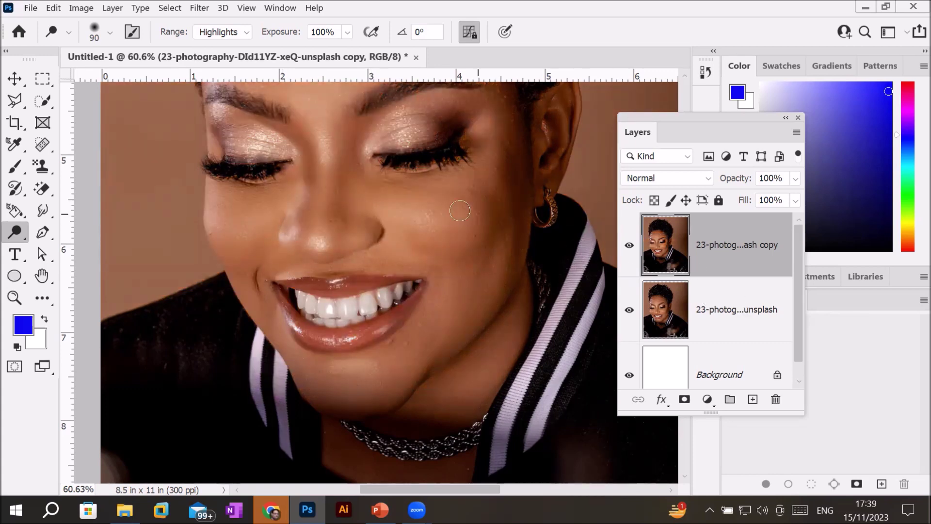
Enlarge the Dodge brush to 500, try dodging the highlights over both eyelids, and undo the stroke.
{"action": "left_click", "coordinate": [8, 226]}
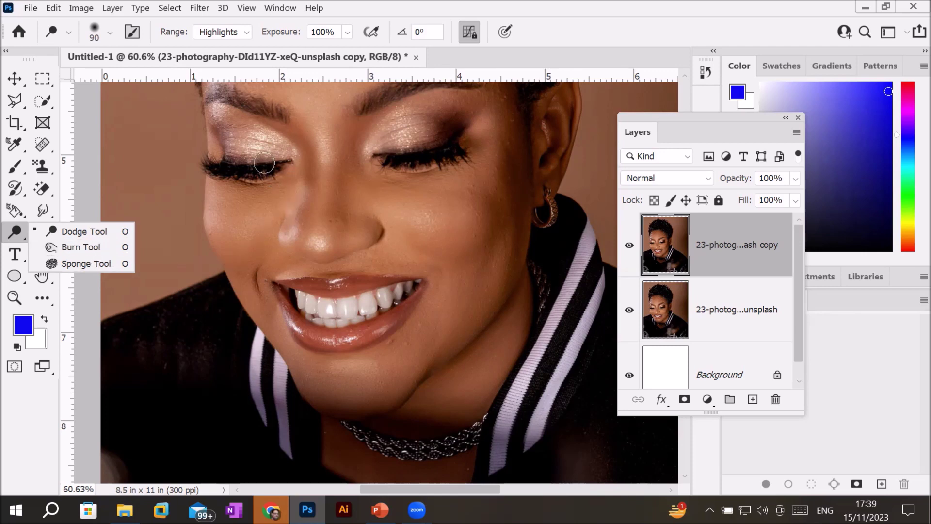
{"action": "key", "text": "bracketright"}
{"action": "key", "text": "bracketright"}
{"action": "key", "text": "bracketright"}
{"action": "key", "text": "bracketright"}
{"action": "key", "text": "bracketright"}
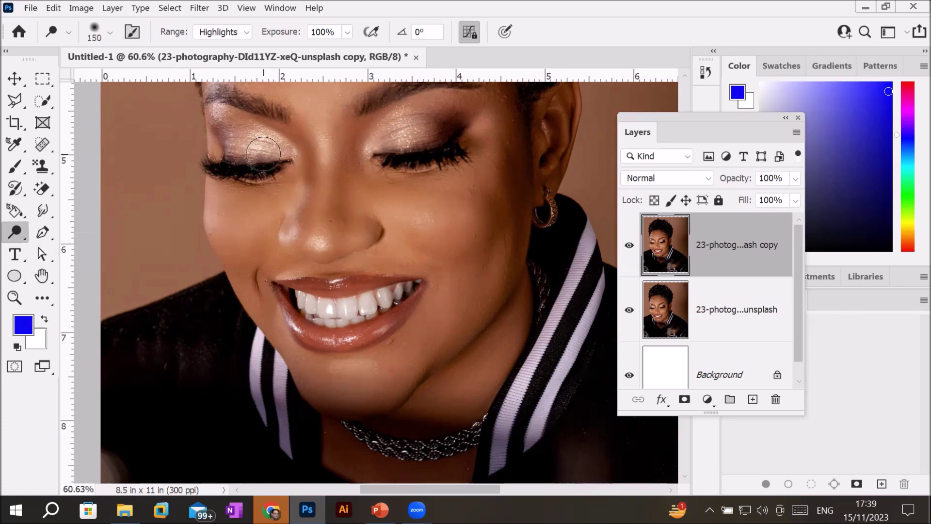
{"action": "key", "text": "bracketright"}
{"action": "key", "text": "bracketright"}
{"action": "key", "text": "bracketright"}
{"action": "key", "text": "bracketright"}
{"action": "mouse_move", "coordinate": [262, 152]}
{"action": "left_mouse_down"}
{"action": "mouse_move", "coordinate": [291, 145]}
{"action": "mouse_move", "coordinate": [242, 145]}
{"action": "mouse_move", "coordinate": [398, 135]}
{"action": "left_mouse_up"}
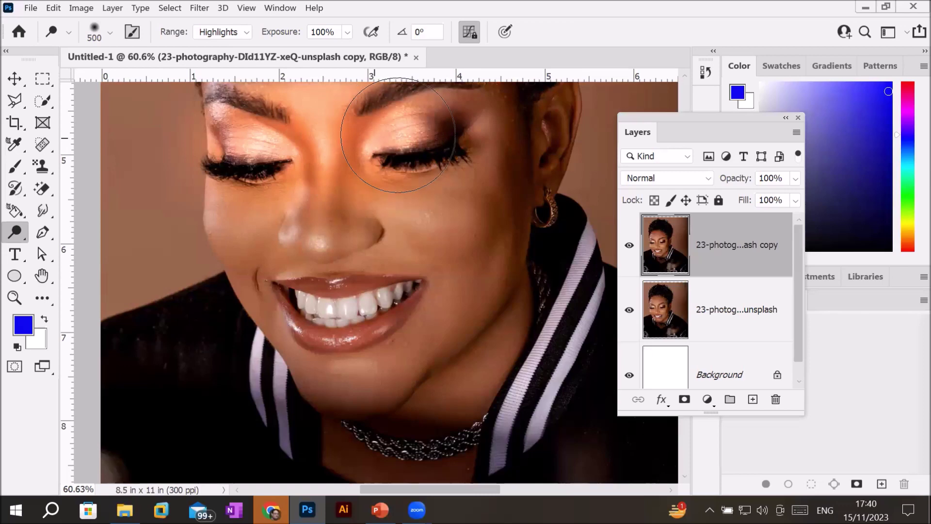
{"action": "key", "text": "ctrl+z"}
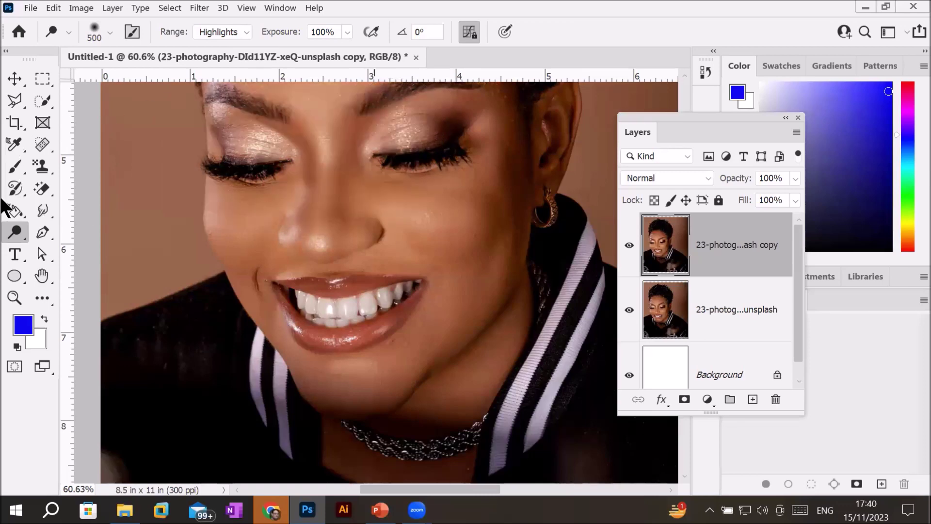
Activate the Burn tool and darken the highlights across the eyes, nose bridge and cheeks at 50% exposure.
{"action": "right_click", "coordinate": [13, 231]}
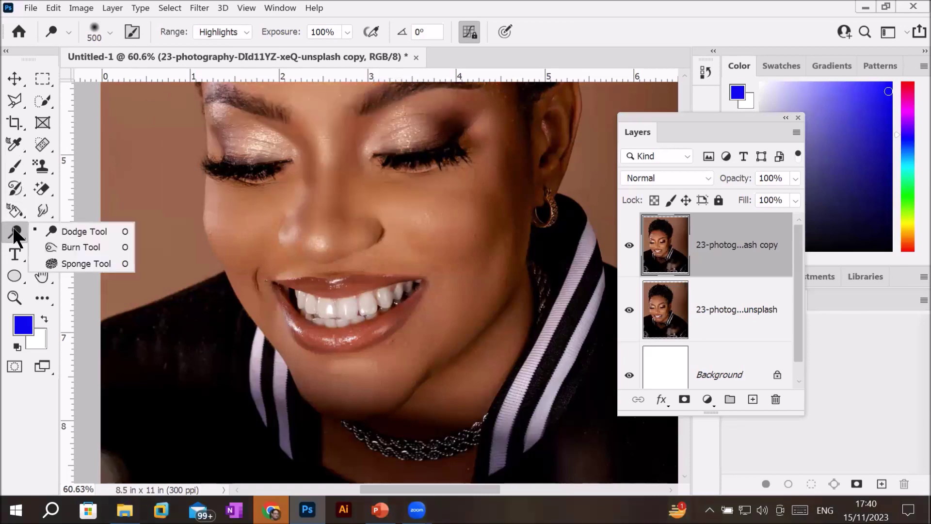
{"action": "left_click", "coordinate": [80, 245]}
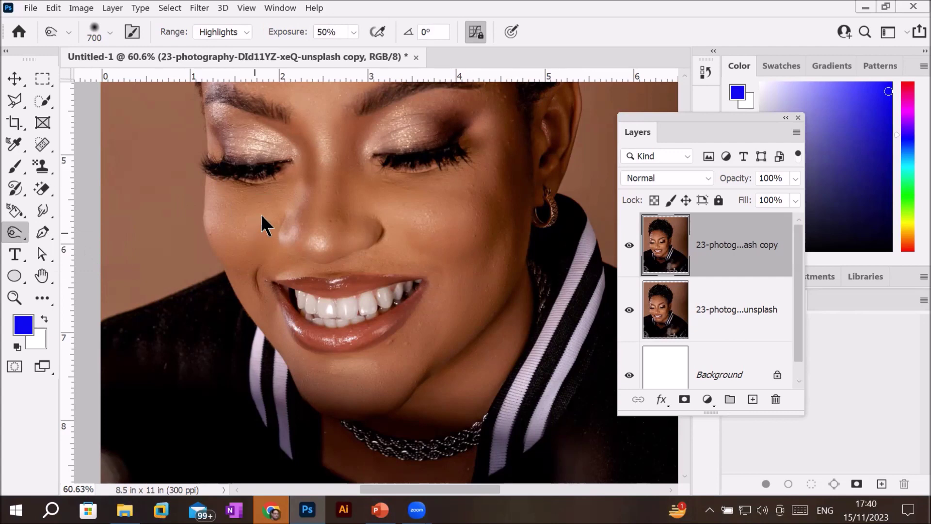
{"action": "mouse_move", "coordinate": [256, 205]}
{"action": "left_mouse_down"}
{"action": "mouse_move", "coordinate": [430, 192]}
{"action": "mouse_move", "coordinate": [485, 161]}
{"action": "left_mouse_up"}
{"action": "left_click_drag", "start_coordinate": [237, 170], "coordinate": [428, 172]}
{"action": "left_click_drag", "start_coordinate": [224, 183], "coordinate": [383, 153]}
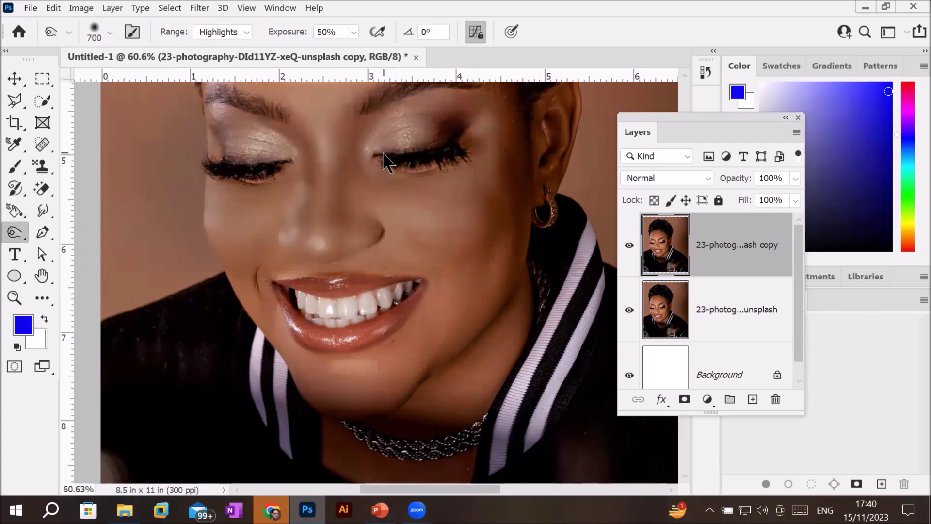
Burn the highlights over the mouth, teeth, nose and lower cheeks of the portrait.
{"action": "mouse_move", "coordinate": [401, 310]}
{"action": "left_mouse_down"}
{"action": "mouse_move", "coordinate": [260, 316]}
{"action": "mouse_move", "coordinate": [421, 284]}
{"action": "left_mouse_up"}
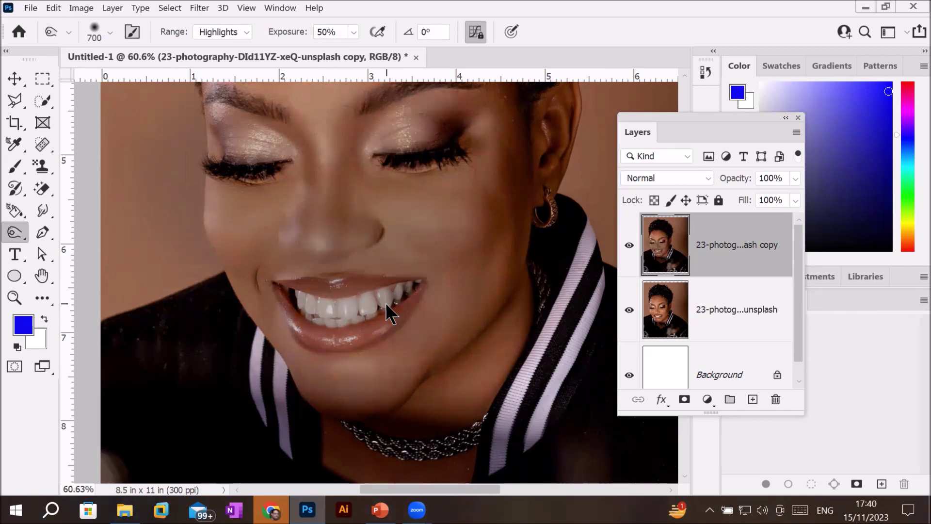
{"action": "mouse_move", "coordinate": [417, 173]}
{"action": "left_mouse_down"}
{"action": "mouse_move", "coordinate": [313, 200]}
{"action": "mouse_move", "coordinate": [404, 247]}
{"action": "mouse_move", "coordinate": [303, 147]}
{"action": "mouse_move", "coordinate": [429, 300]}
{"action": "mouse_move", "coordinate": [372, 125]}
{"action": "mouse_move", "coordinate": [350, 255]}
{"action": "mouse_move", "coordinate": [387, 162]}
{"action": "mouse_move", "coordinate": [316, 151]}
{"action": "mouse_move", "coordinate": [333, 235]}
{"action": "mouse_move", "coordinate": [321, 245]}
{"action": "mouse_move", "coordinate": [329, 282]}
{"action": "left_mouse_up"}
{"action": "scroll", "coordinate": [329, 282], "scroll_direction": "up", "scroll_amount": 4}
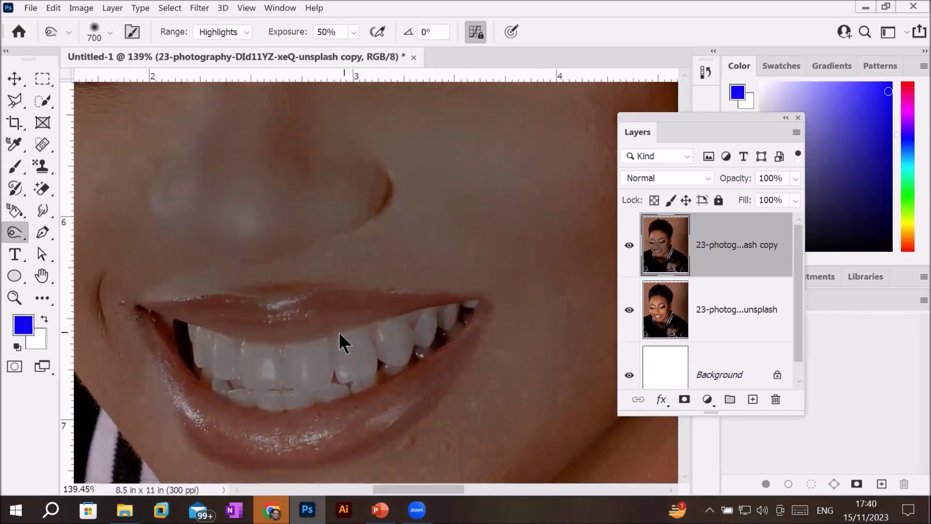
{"action": "scroll", "coordinate": [338, 332], "scroll_direction": "down", "scroll_amount": 7}
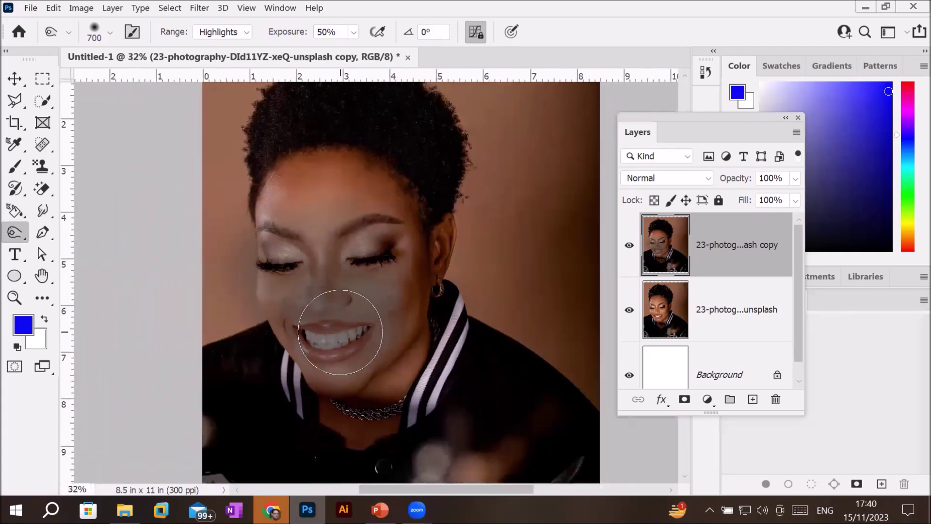
{"action": "scroll", "coordinate": [238, 480], "scroll_direction": "down", "scroll_amount": 1}
Switch to File Explorer and open Ait Ben Haddou, Morocco.jpg from the BuildingAndMonoments folder under Images in Photoshop.
{"action": "left_click", "coordinate": [125, 509]}
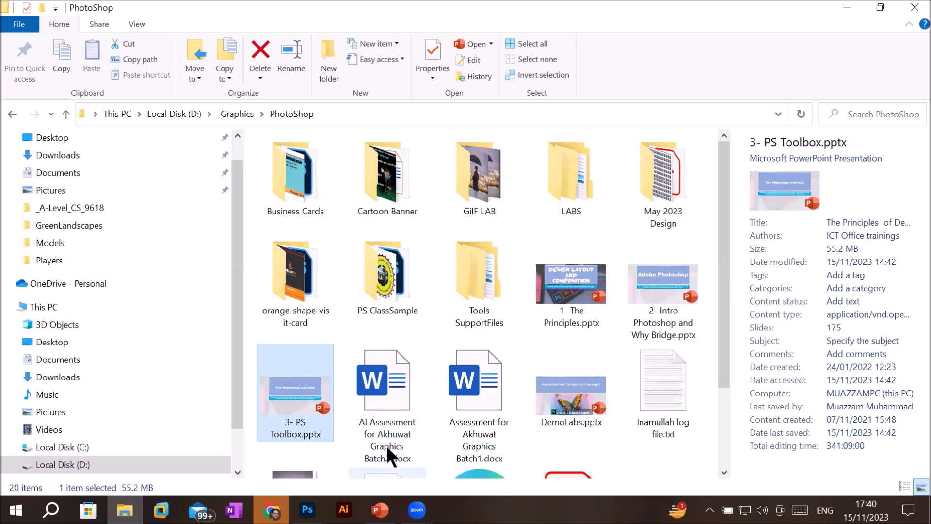
{"action": "left_click", "coordinate": [231, 112]}
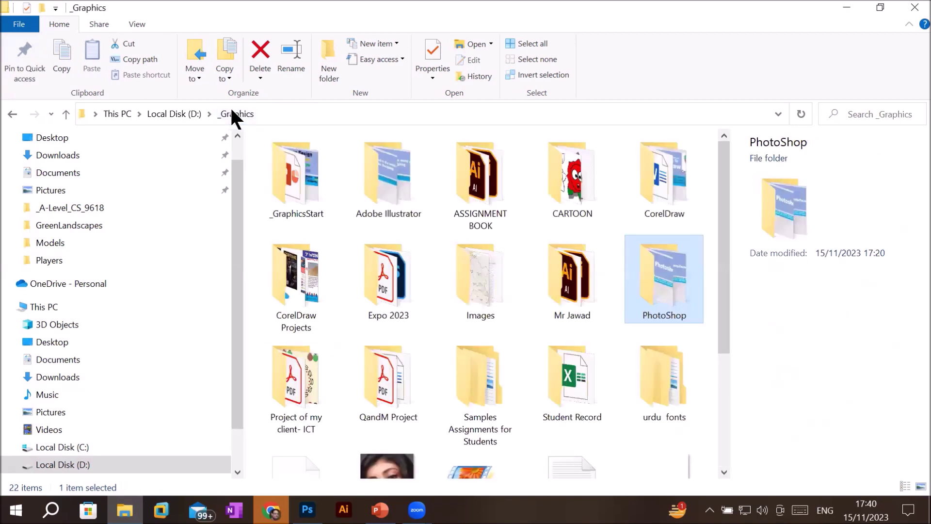
{"action": "double_click", "coordinate": [477, 285]}
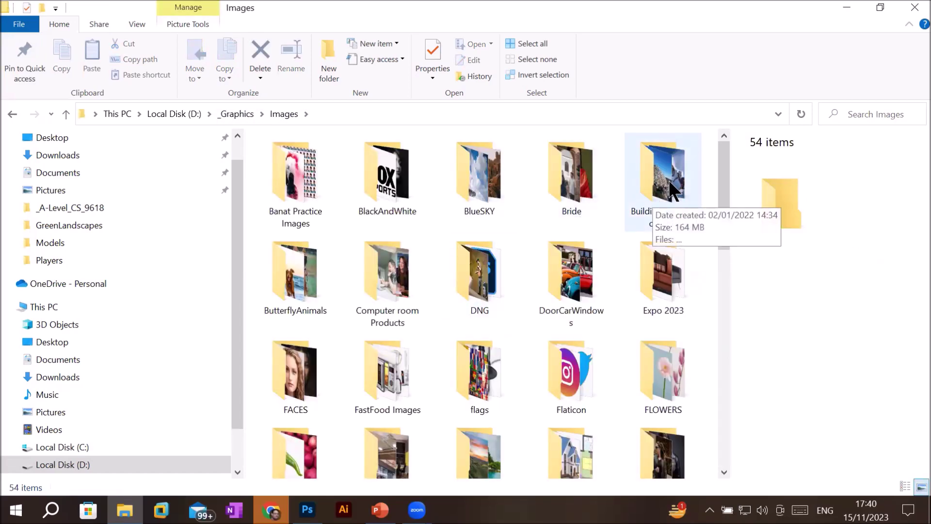
{"action": "double_click", "coordinate": [647, 152]}
{"action": "double_click", "coordinate": [459, 188]}
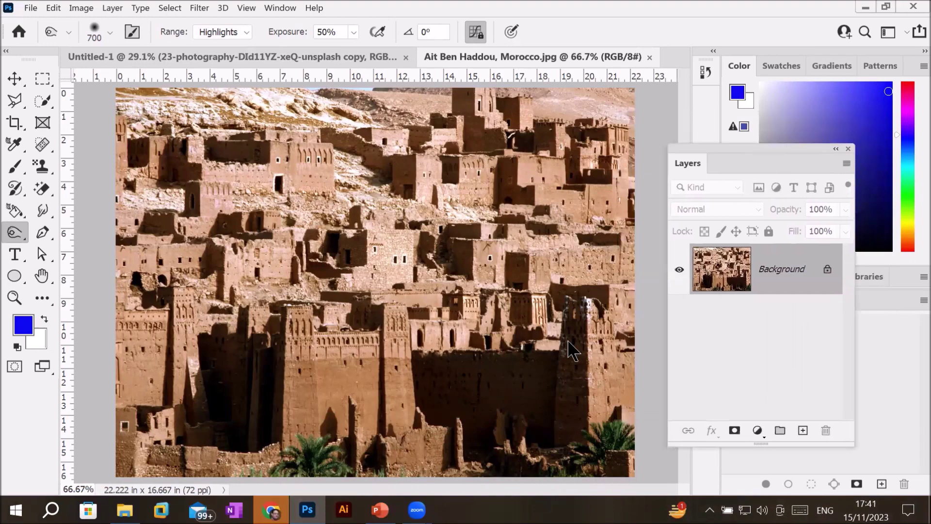
Unlock the Background layer of the Ait Ben Haddou photo so it becomes a regular layer.
{"action": "scroll", "coordinate": [434, 380], "scroll_direction": "up", "scroll_amount": 5}
{"action": "mouse_move", "coordinate": [401, 307]}
{"action": "left_mouse_down"}
{"action": "mouse_move", "coordinate": [366, 208]}
{"action": "mouse_move", "coordinate": [333, 160]}
{"action": "left_mouse_up"}
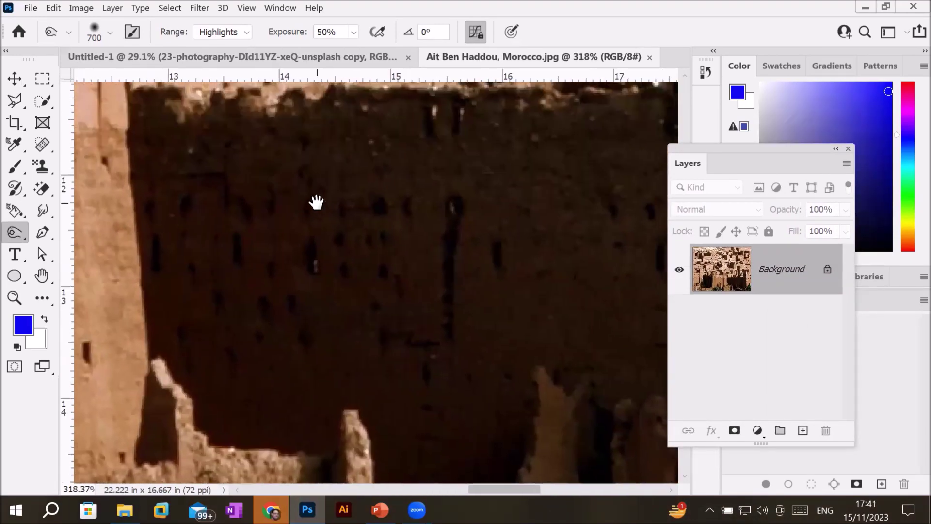
{"action": "scroll", "coordinate": [317, 203], "scroll_direction": "down", "scroll_amount": 5}
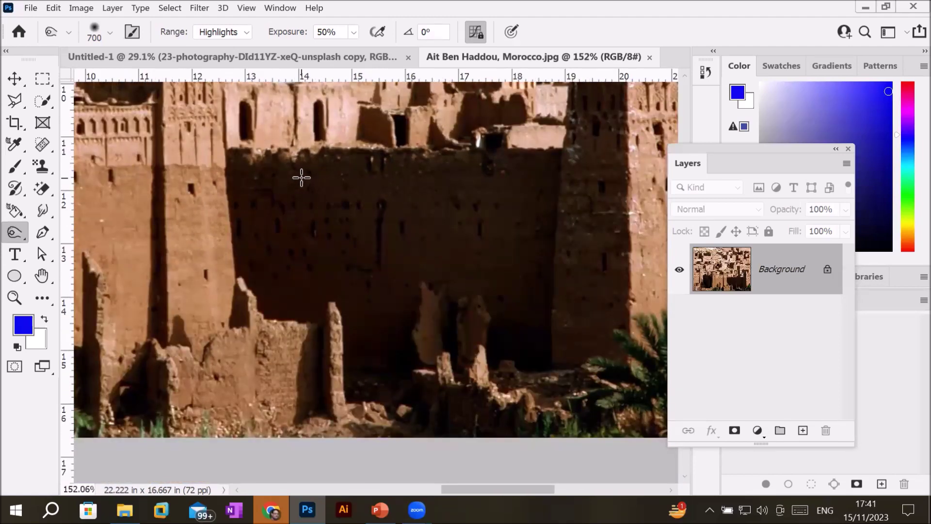
{"action": "scroll", "coordinate": [282, 199], "scroll_direction": "down", "scroll_amount": 3}
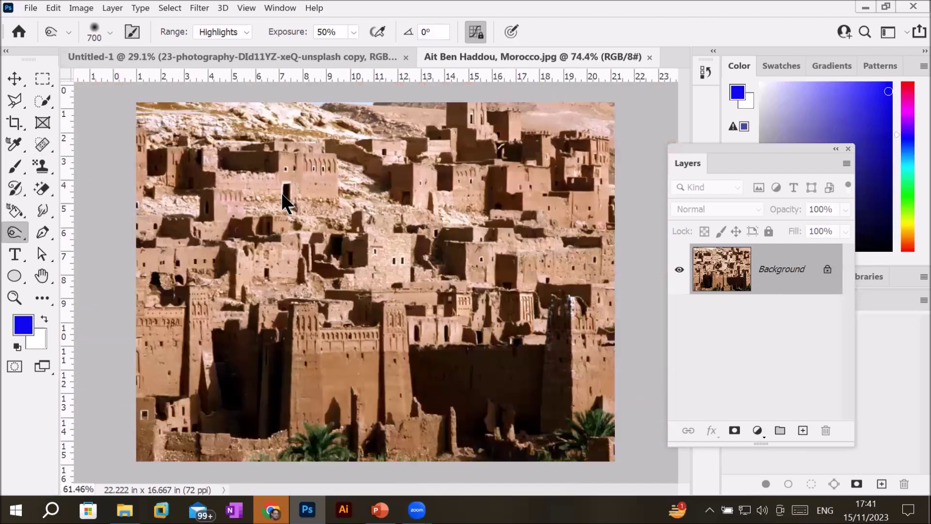
{"action": "scroll", "coordinate": [396, 268], "scroll_direction": "down", "scroll_amount": 1}
{"action": "scroll", "coordinate": [430, 312], "scroll_direction": "up", "scroll_amount": 1}
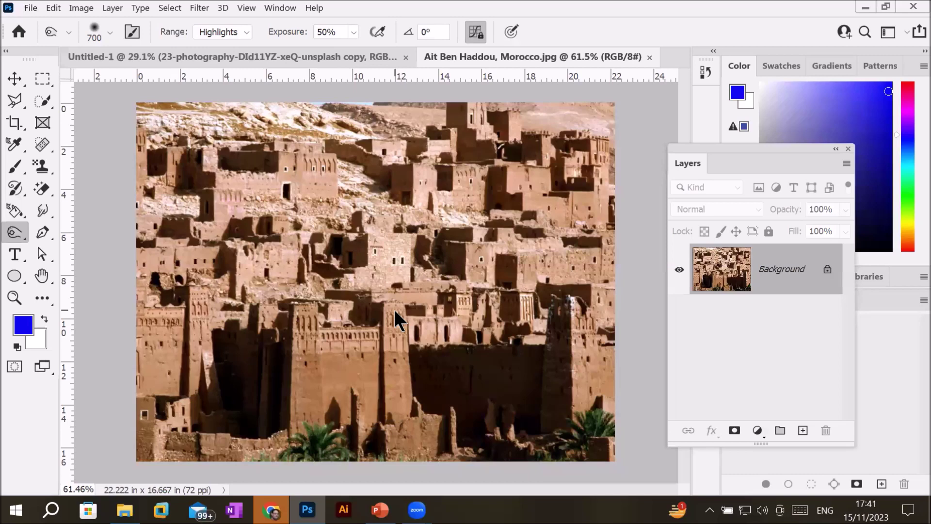
{"action": "left_click", "coordinate": [828, 270]}
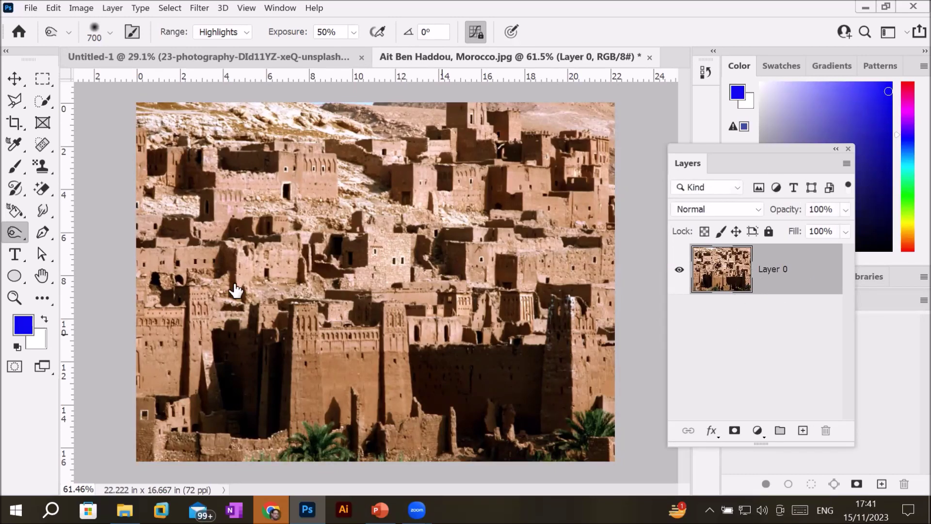
Select the two dark shadowed wall areas on either side of the central fortress with the Quick Selection tool.
{"action": "left_click", "coordinate": [42, 102]}
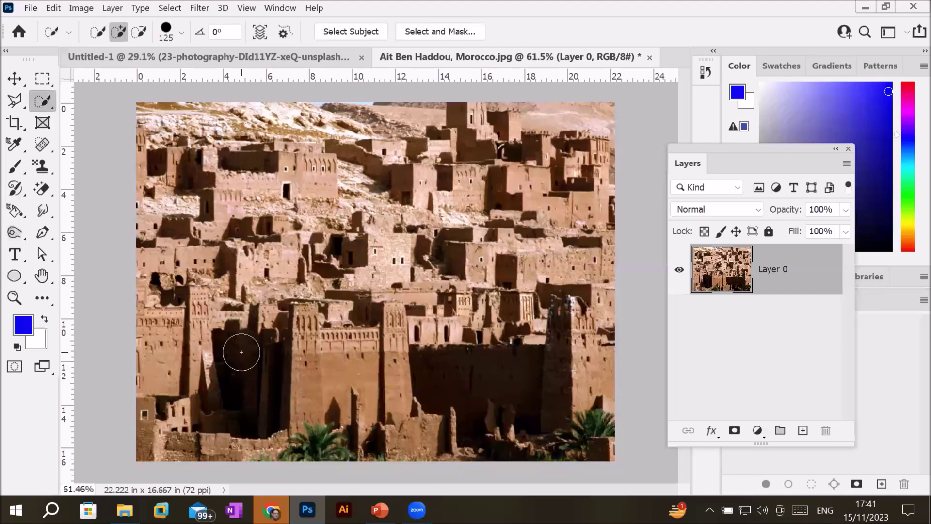
{"action": "left_click_drag", "start_coordinate": [239, 353], "coordinate": [247, 381]}
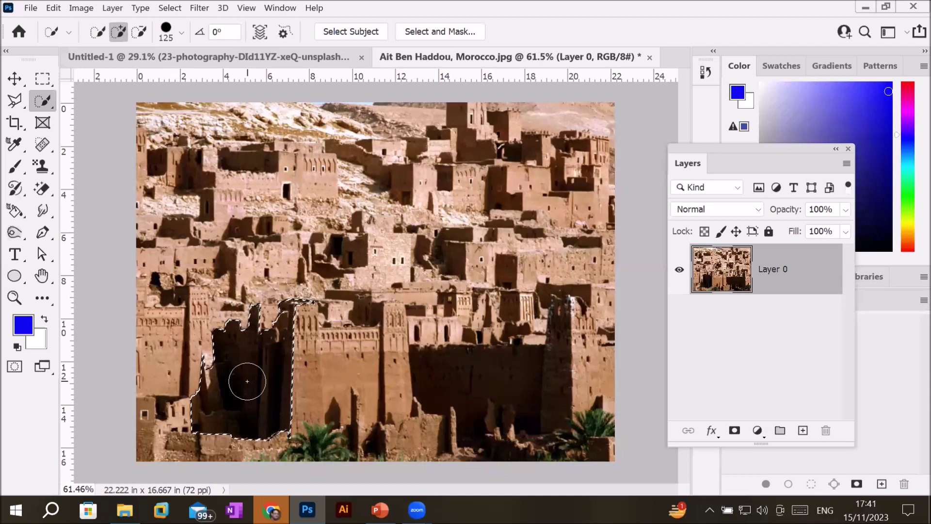
{"action": "left_click", "coordinate": [462, 382]}
{"action": "left_click_drag", "start_coordinate": [476, 388], "coordinate": [505, 393]}
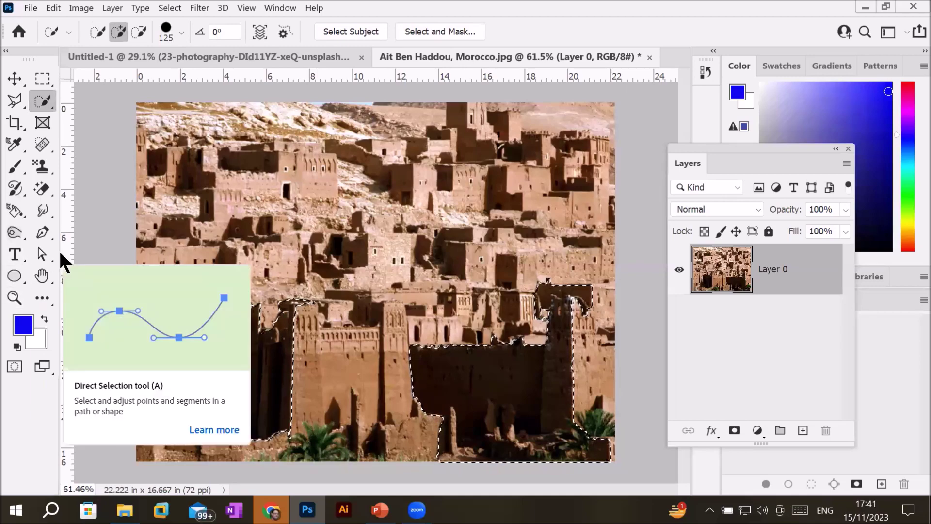
Dodge the selected dark recess left of the central fortress with the range set to Shadows and 100% exposure.
{"action": "left_click", "coordinate": [18, 237]}
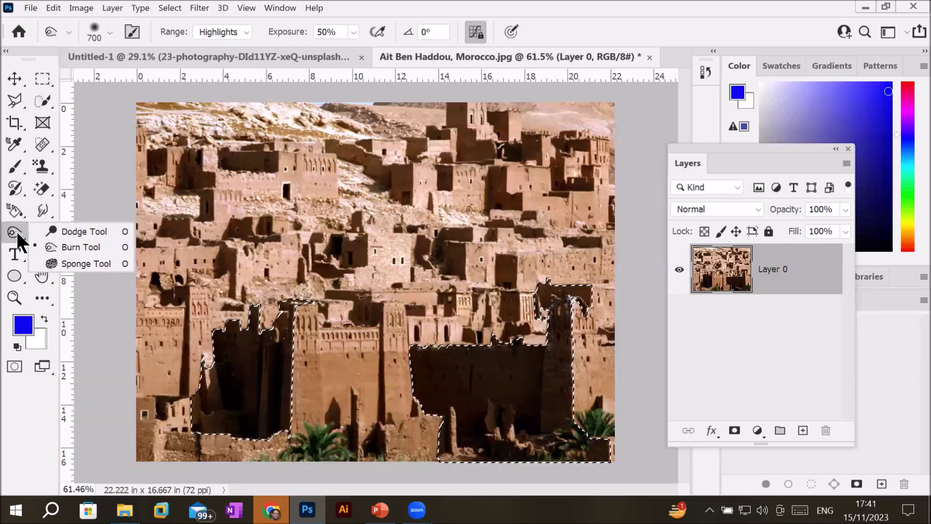
{"action": "left_click", "coordinate": [78, 228]}
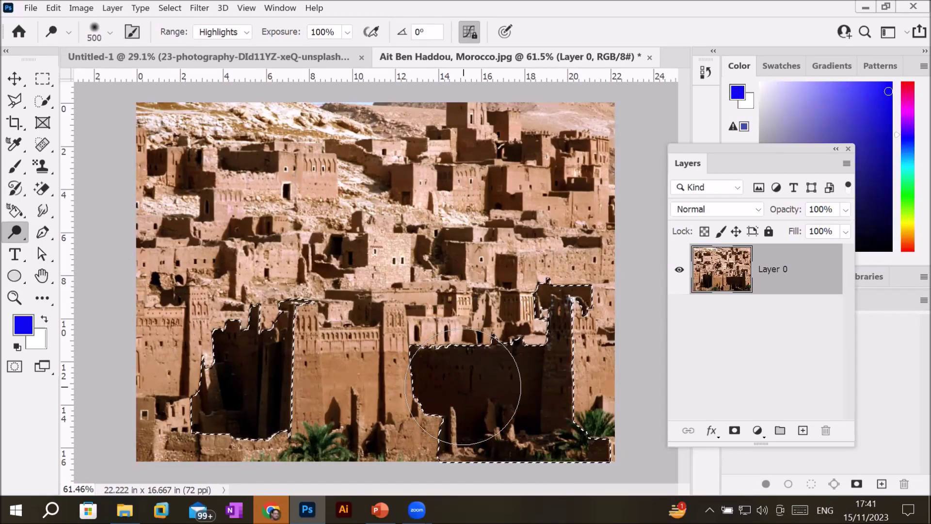
{"action": "scroll", "coordinate": [519, 395], "scroll_direction": "up", "scroll_amount": 2}
{"action": "left_click", "coordinate": [222, 32]}
{"action": "left_click", "coordinate": [213, 42]}
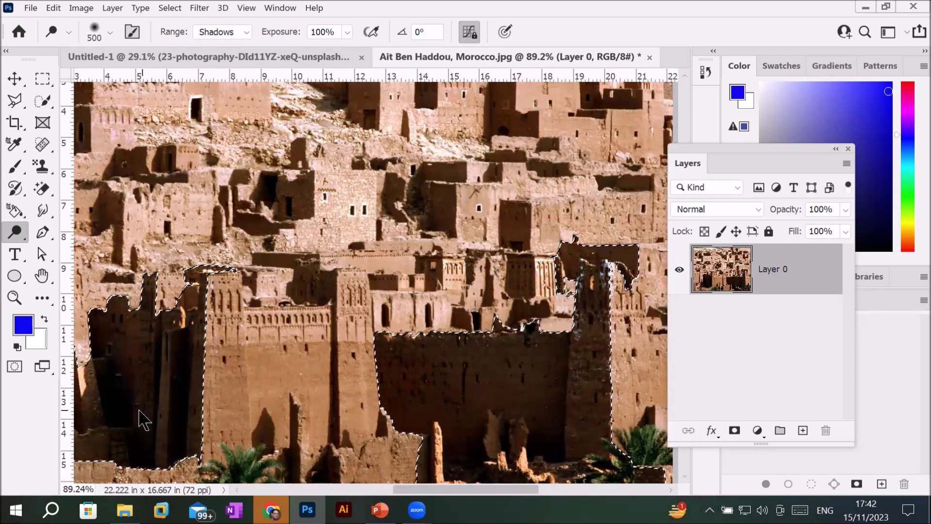
{"action": "scroll", "coordinate": [140, 393], "scroll_direction": "up", "scroll_amount": 2}
{"action": "scroll", "coordinate": [141, 394], "scroll_direction": "up", "scroll_amount": 2}
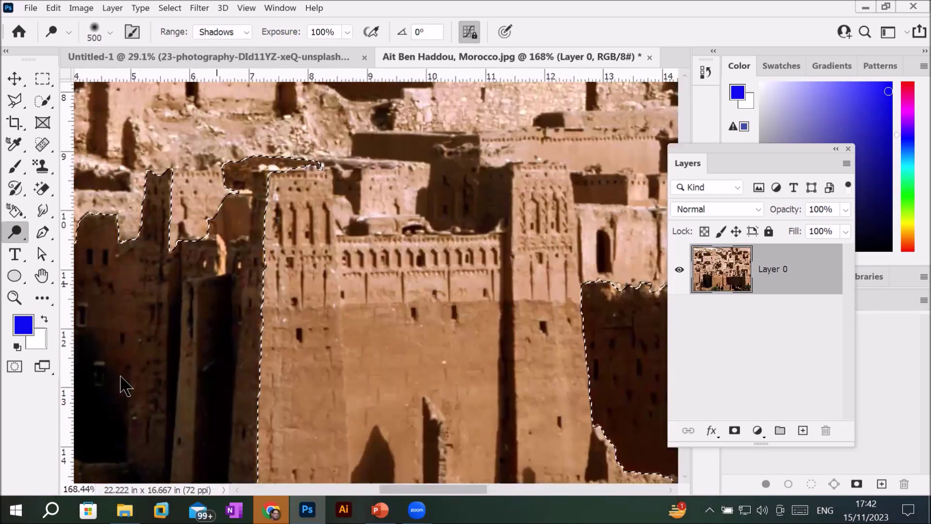
{"action": "mouse_move", "coordinate": [190, 369]}
{"action": "left_mouse_down"}
{"action": "mouse_move", "coordinate": [212, 333]}
{"action": "mouse_move", "coordinate": [194, 287]}
{"action": "mouse_move", "coordinate": [191, 332]}
{"action": "mouse_move", "coordinate": [214, 401]}
{"action": "left_mouse_up"}
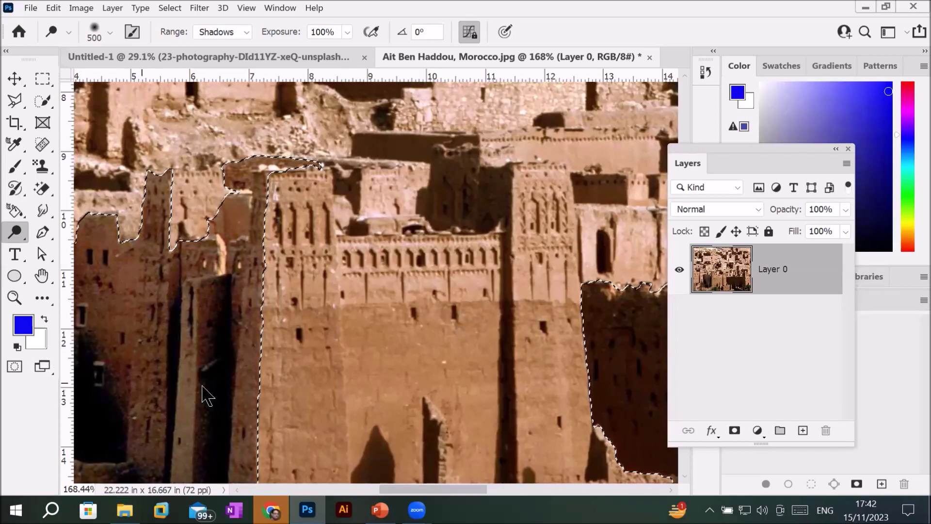
{"action": "mouse_move", "coordinate": [80, 449]}
{"action": "left_mouse_down"}
{"action": "mouse_move", "coordinate": [303, 365]}
{"action": "mouse_move", "coordinate": [291, 349]}
{"action": "mouse_move", "coordinate": [341, 322]}
{"action": "mouse_move", "coordinate": [406, 318]}
{"action": "mouse_move", "coordinate": [429, 342]}
{"action": "mouse_move", "coordinate": [359, 374]}
{"action": "left_mouse_up"}
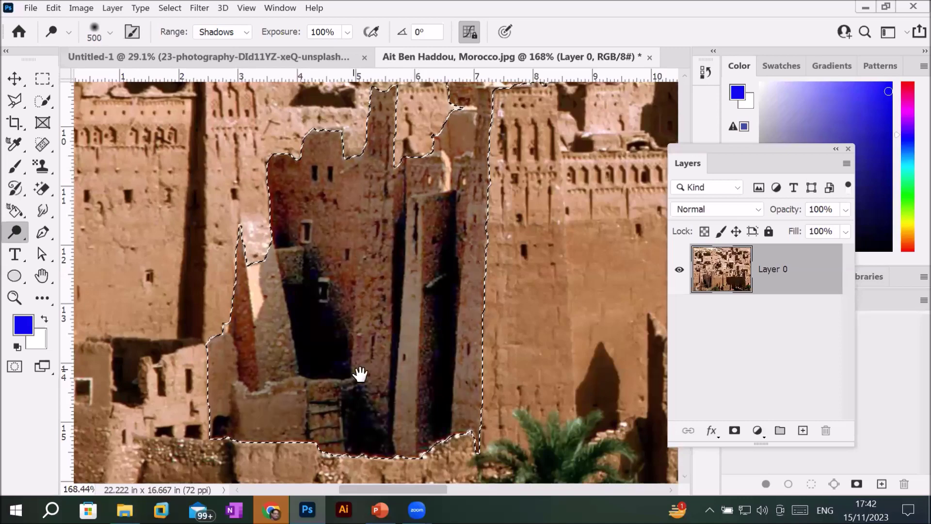
{"action": "mouse_move", "coordinate": [414, 305]}
{"action": "left_mouse_down"}
{"action": "mouse_move", "coordinate": [363, 291]}
{"action": "mouse_move", "coordinate": [332, 314]}
{"action": "mouse_move", "coordinate": [307, 278]}
{"action": "mouse_move", "coordinate": [311, 331]}
{"action": "mouse_move", "coordinate": [345, 339]}
{"action": "mouse_move", "coordinate": [377, 331]}
{"action": "mouse_move", "coordinate": [312, 332]}
{"action": "mouse_move", "coordinate": [335, 329]}
{"action": "left_mouse_up"}
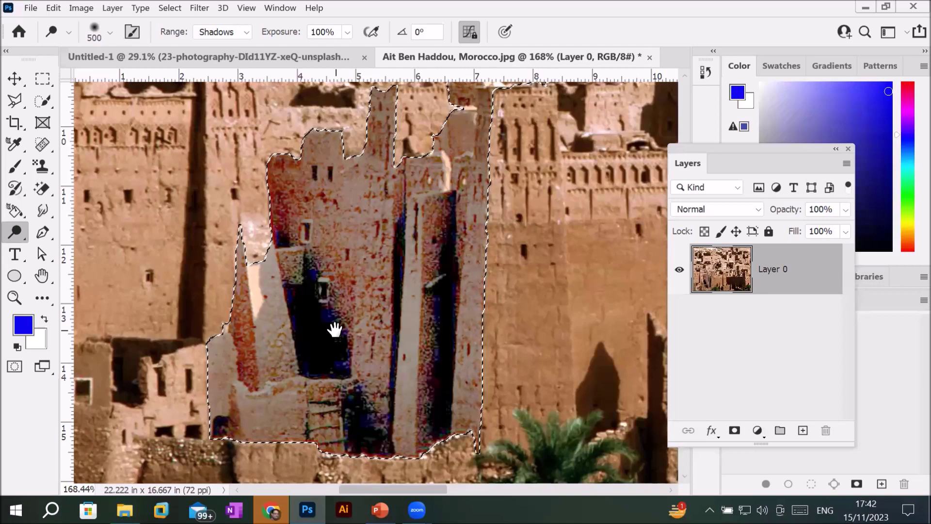
Dodge the shadows across the selected large wall and the ruins right of the central fortress.
{"action": "left_click_drag", "start_coordinate": [515, 316], "coordinate": [173, 281]}
{"action": "left_click_drag", "start_coordinate": [499, 276], "coordinate": [232, 222]}
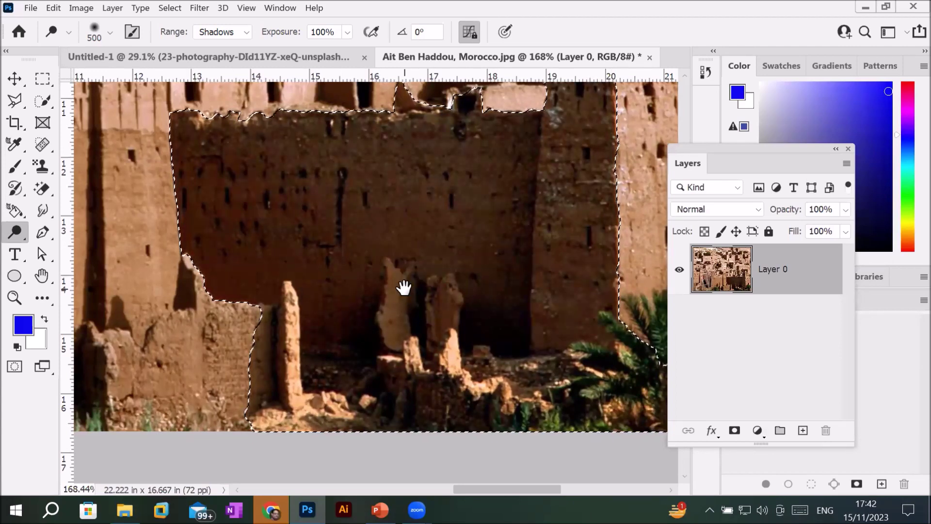
{"action": "left_click_drag", "start_coordinate": [403, 286], "coordinate": [378, 298]}
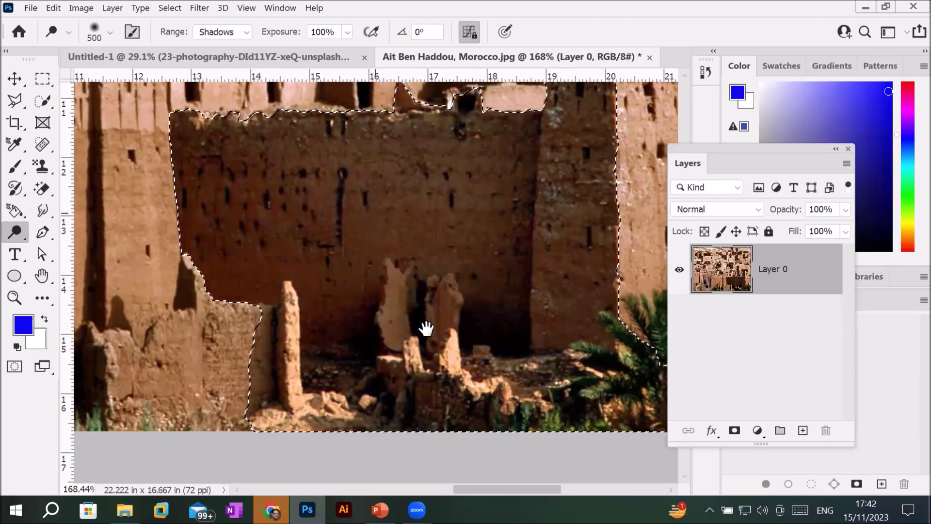
{"action": "mouse_move", "coordinate": [457, 217]}
{"action": "left_mouse_down"}
{"action": "mouse_move", "coordinate": [475, 315]}
{"action": "mouse_move", "coordinate": [426, 329]}
{"action": "left_mouse_up"}
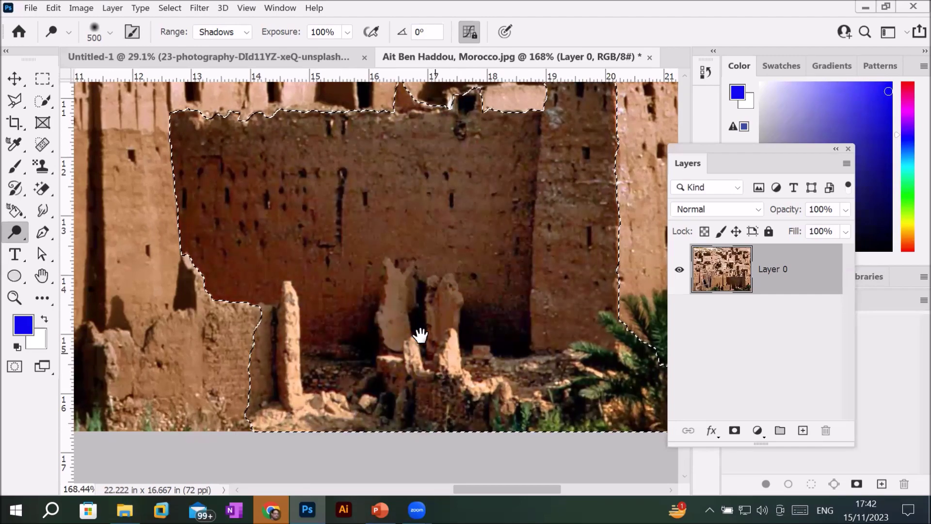
{"action": "left_click_drag", "start_coordinate": [364, 235], "coordinate": [328, 291]}
{"action": "left_click_drag", "start_coordinate": [350, 258], "coordinate": [327, 241]}
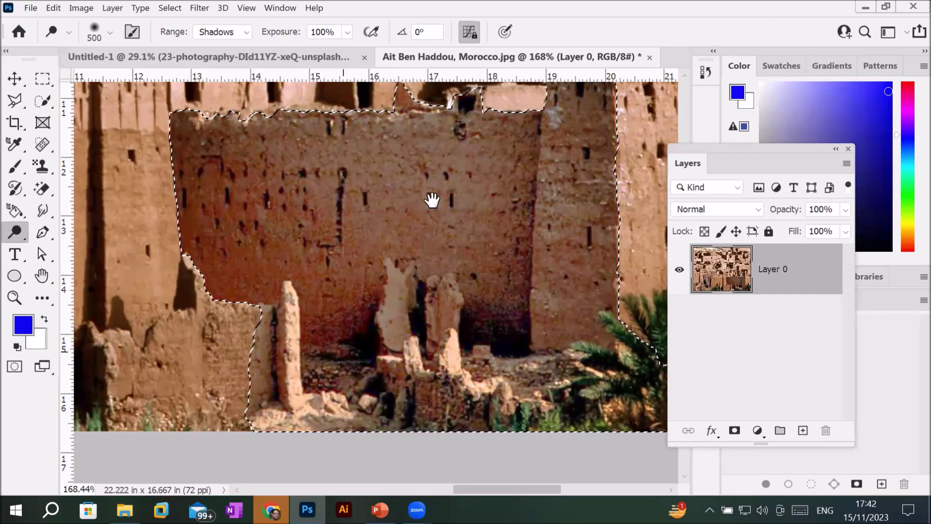
{"action": "mouse_move", "coordinate": [474, 285]}
{"action": "left_mouse_down"}
{"action": "mouse_move", "coordinate": [517, 318]}
{"action": "mouse_move", "coordinate": [509, 231]}
{"action": "left_mouse_up"}
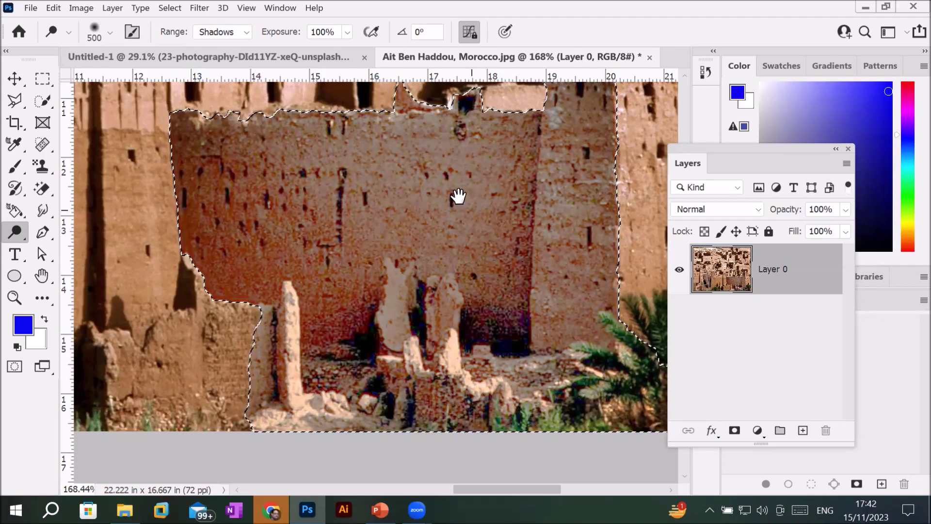
Deselect the two dodged wall areas and view the whole photo.
{"action": "scroll", "coordinate": [456, 197], "scroll_direction": "down", "scroll_amount": 5}
{"action": "scroll", "coordinate": [458, 196], "scroll_direction": "down", "scroll_amount": 3}
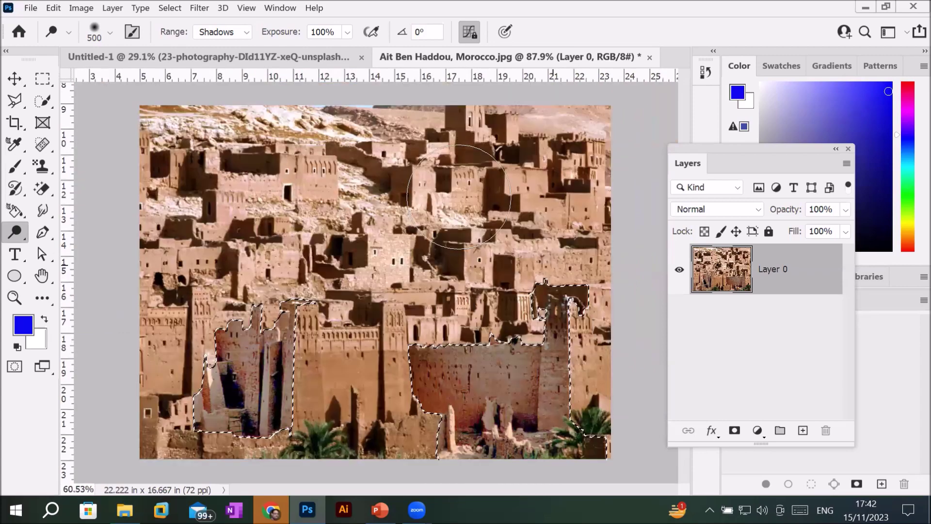
{"action": "scroll", "coordinate": [320, 142], "scroll_direction": "up", "scroll_amount": 2}
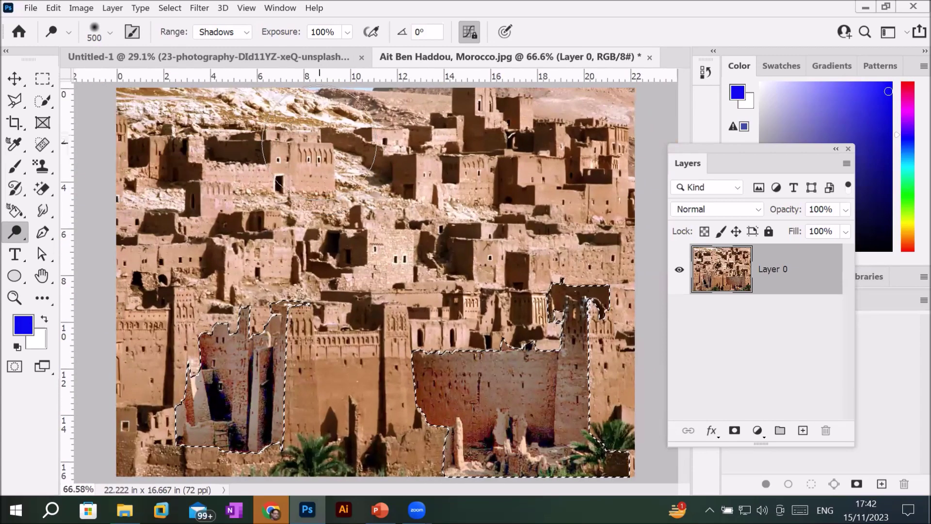
{"action": "scroll", "coordinate": [320, 142], "scroll_direction": "down", "scroll_amount": 1}
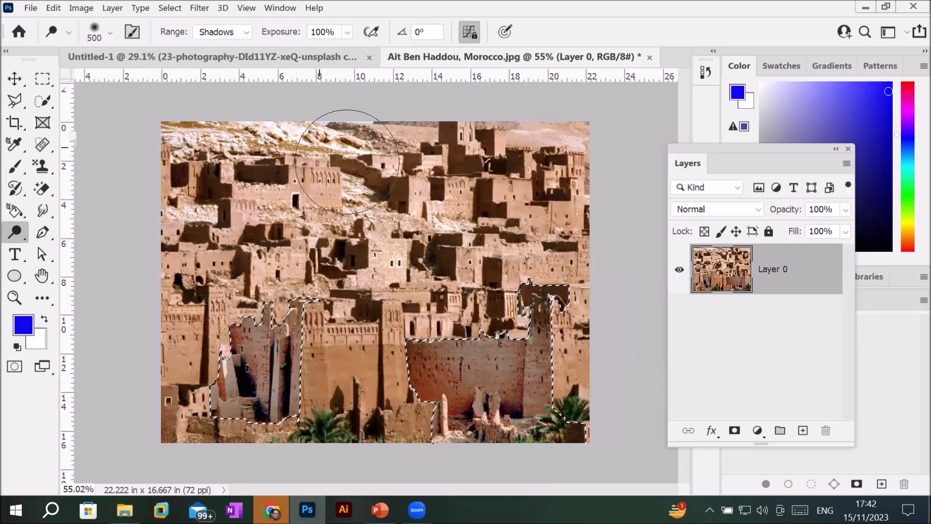
{"action": "key", "text": "ctrl+d"}
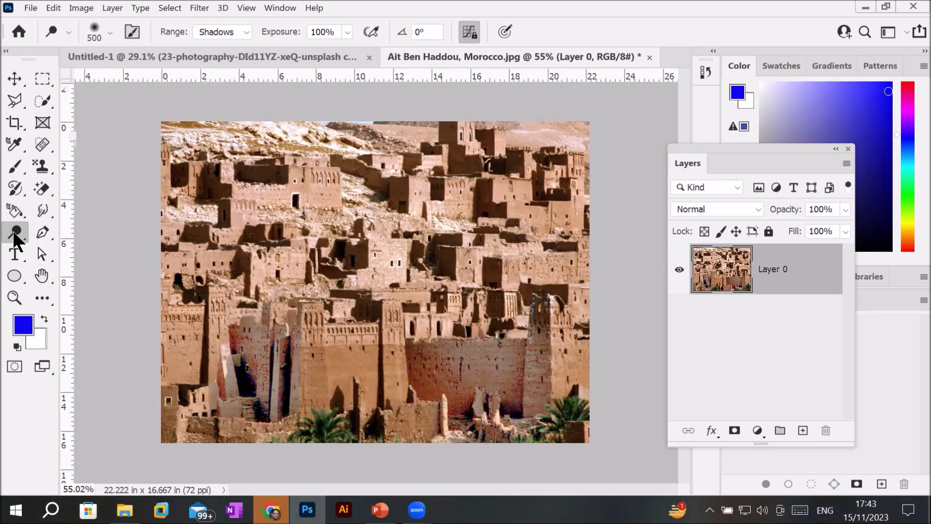
Burn the highlights across the upper buildings and hillside at 50% exposure.
{"action": "right_click", "coordinate": [11, 229]}
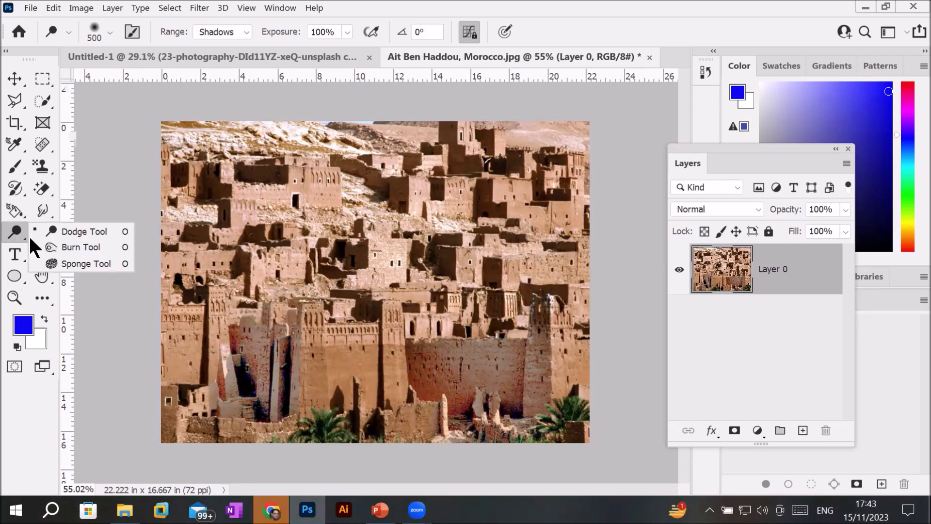
{"action": "left_click", "coordinate": [83, 246]}
{"action": "left_click_drag", "start_coordinate": [229, 163], "coordinate": [518, 158]}
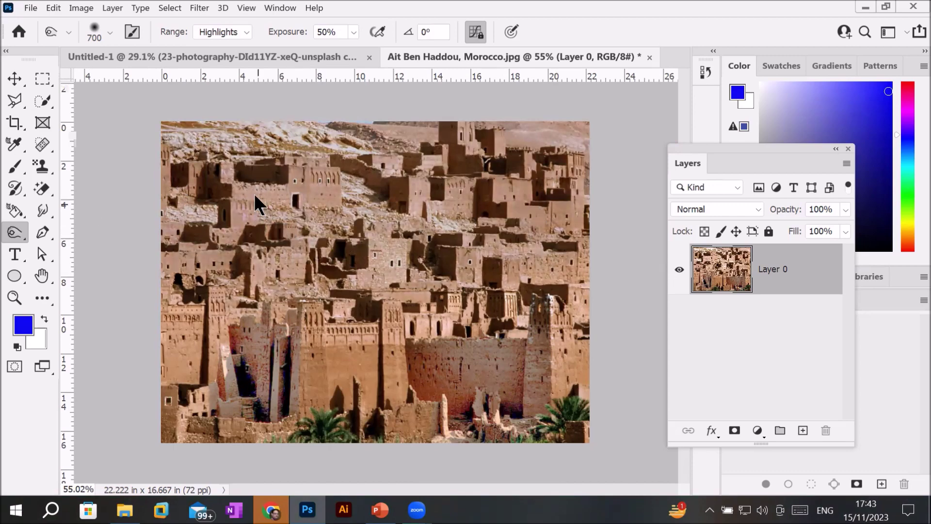
Try to burn the highlights heavily over the buildings in the middle of the photo.
{"action": "scroll", "coordinate": [255, 203], "scroll_direction": "up", "scroll_amount": 8}
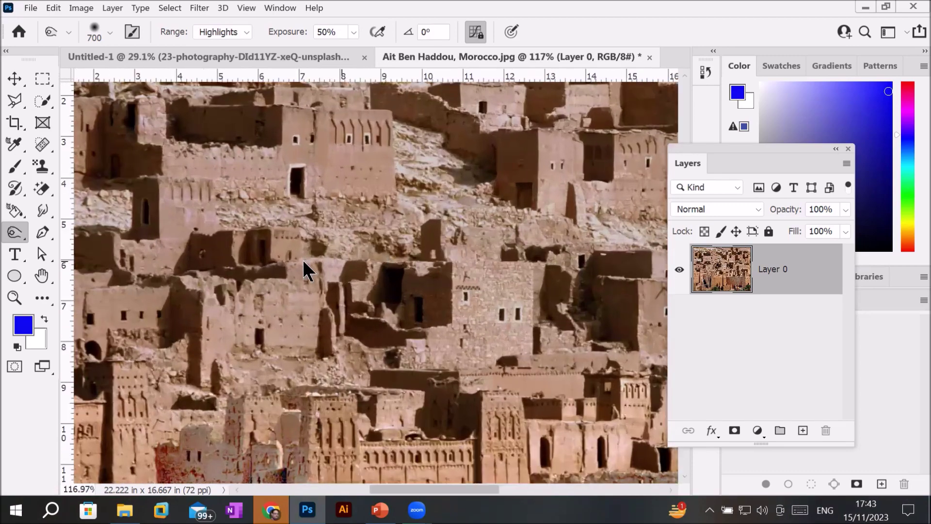
{"action": "mouse_move", "coordinate": [304, 261]}
{"action": "left_mouse_down"}
{"action": "mouse_move", "coordinate": [372, 284]}
{"action": "mouse_move", "coordinate": [474, 237]}
{"action": "mouse_move", "coordinate": [250, 283]}
{"action": "mouse_move", "coordinate": [406, 232]}
{"action": "mouse_move", "coordinate": [352, 231]}
{"action": "mouse_move", "coordinate": [295, 248]}
{"action": "mouse_move", "coordinate": [437, 264]}
{"action": "mouse_move", "coordinate": [303, 287]}
{"action": "mouse_move", "coordinate": [429, 262]}
{"action": "mouse_move", "coordinate": [505, 225]}
{"action": "mouse_move", "coordinate": [347, 285]}
{"action": "mouse_move", "coordinate": [148, 258]}
{"action": "mouse_move", "coordinate": [447, 202]}
{"action": "mouse_move", "coordinate": [267, 292]}
{"action": "mouse_move", "coordinate": [355, 319]}
{"action": "mouse_move", "coordinate": [457, 313]}
{"action": "mouse_move", "coordinate": [309, 287]}
{"action": "mouse_move", "coordinate": [505, 230]}
{"action": "mouse_move", "coordinate": [488, 182]}
{"action": "mouse_move", "coordinate": [484, 201]}
{"action": "mouse_move", "coordinate": [502, 257]}
{"action": "left_mouse_up"}
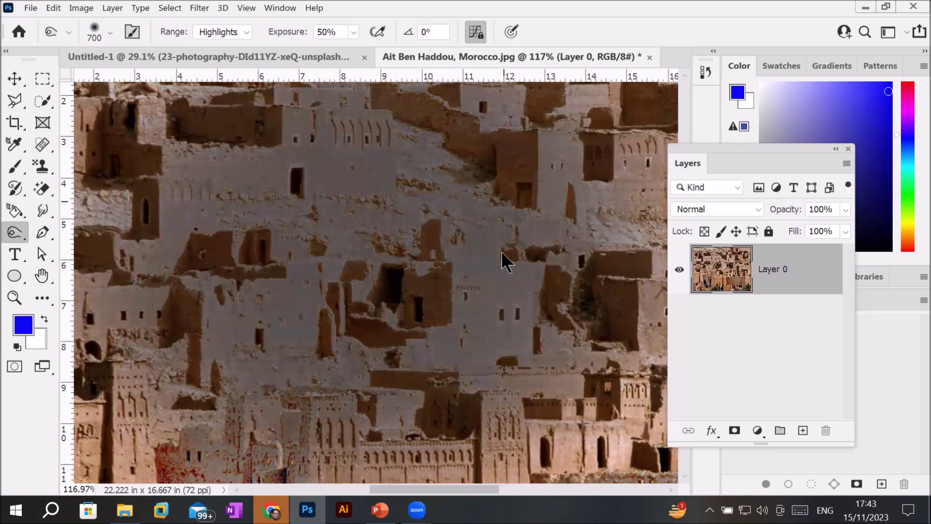
{"action": "scroll", "coordinate": [503, 257], "scroll_direction": "down", "scroll_amount": 5}
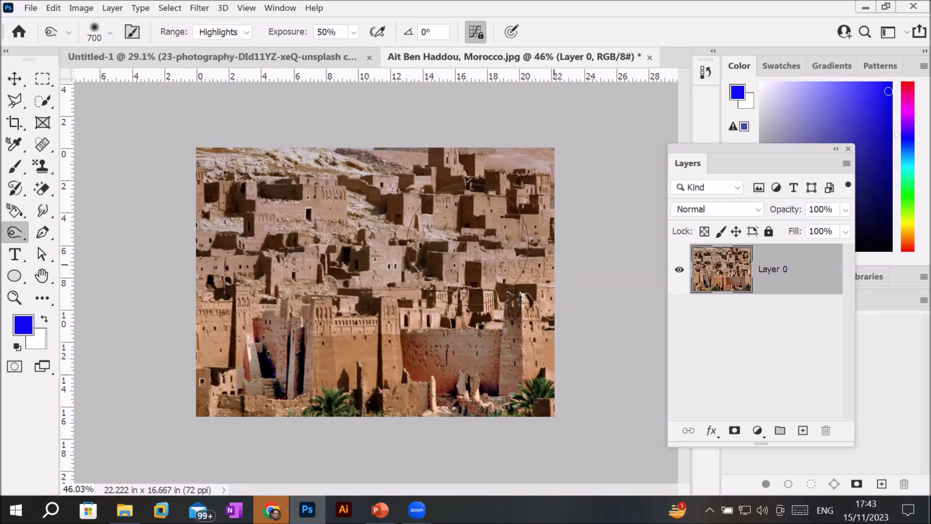
Browse the Images folder and open the portrait of the woman with hoop earrings and the colourful umbrellas photo.
{"action": "right_click", "coordinate": [16, 235]}
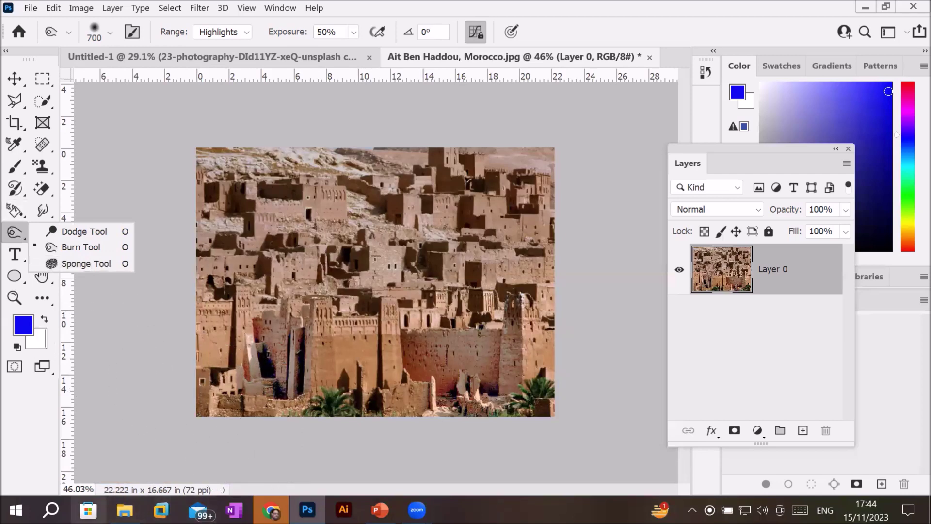
{"action": "left_click", "coordinate": [125, 509]}
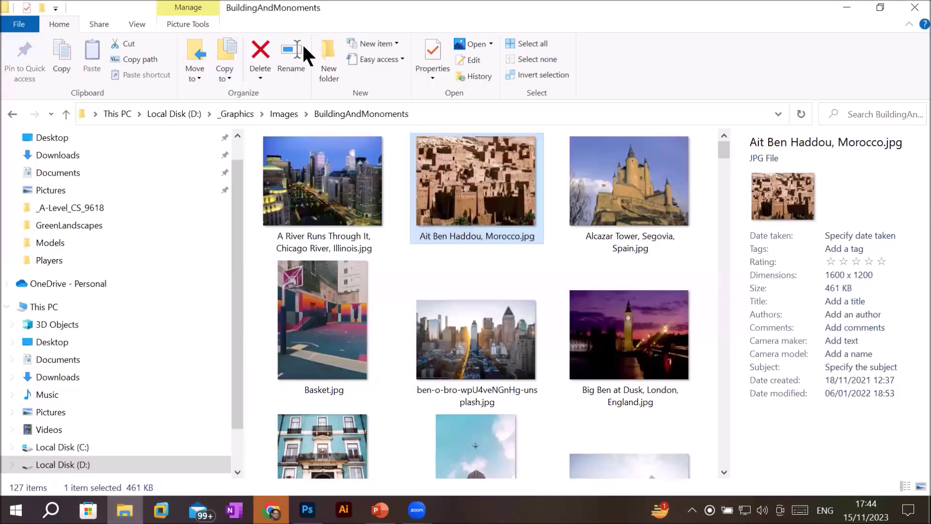
{"action": "left_click", "coordinate": [284, 114]}
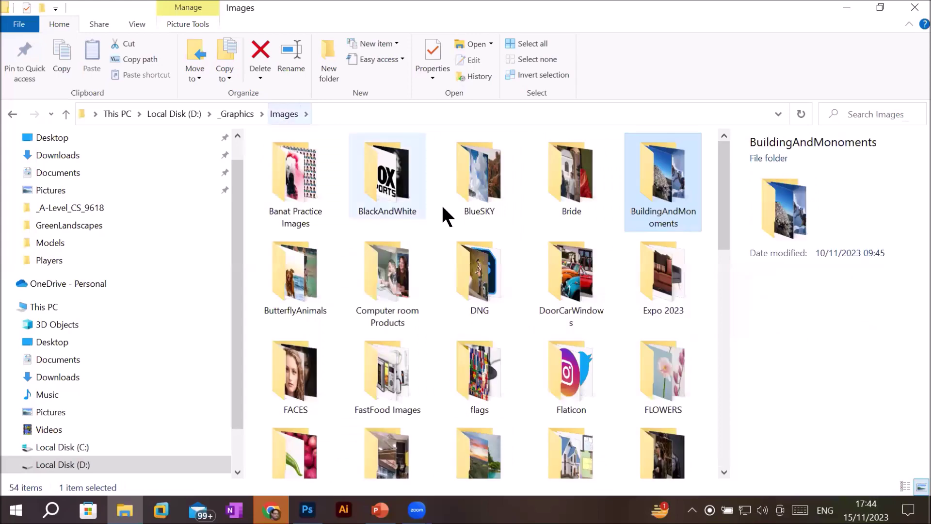
{"action": "scroll", "coordinate": [442, 214], "scroll_direction": "down", "scroll_amount": 5}
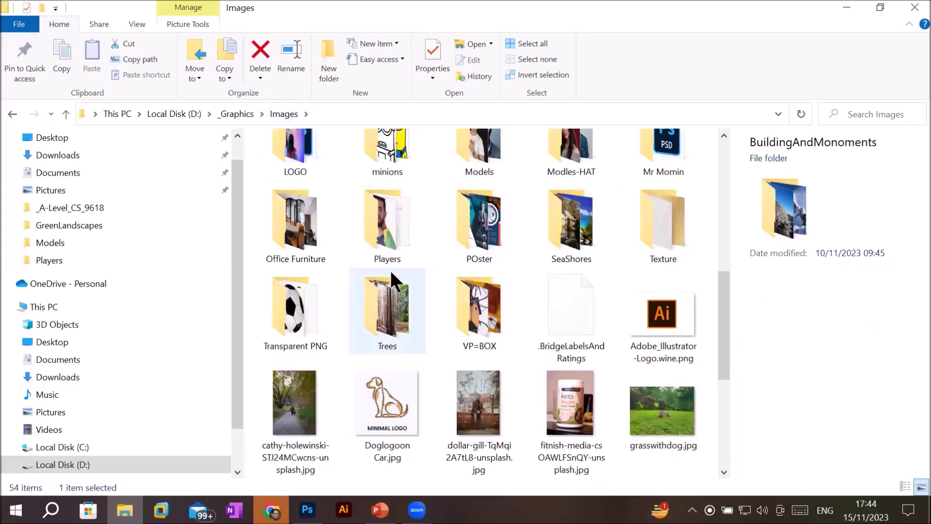
{"action": "scroll", "coordinate": [374, 284], "scroll_direction": "up", "scroll_amount": 5}
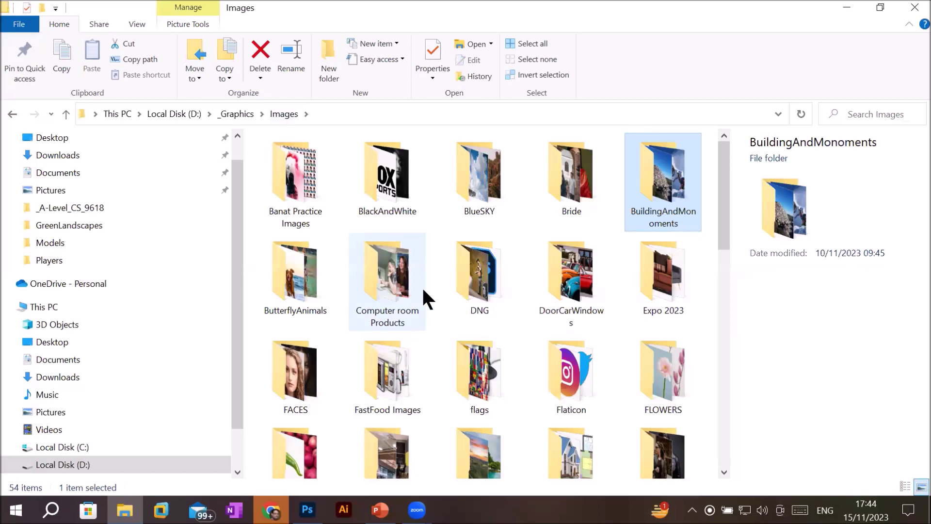
{"action": "mouse_move", "coordinate": [423, 291]}
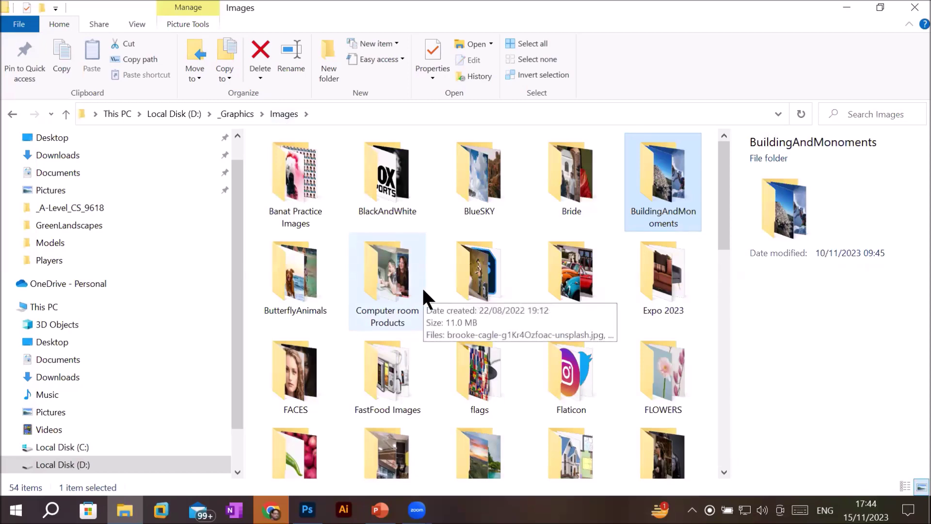
{"action": "left_click", "coordinate": [388, 274]}
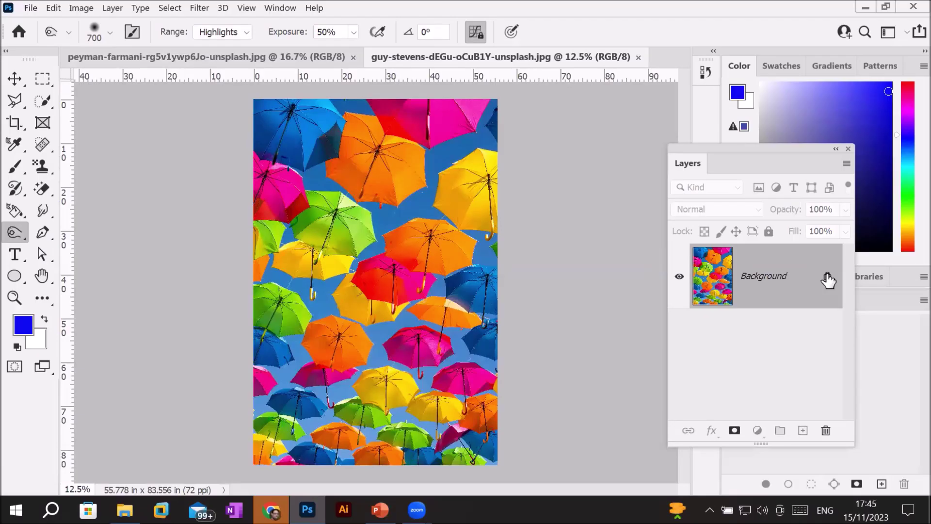
Unlock the umbrellas photo's background layer and place the portrait centred over it as a new layer.
{"action": "left_click", "coordinate": [828, 280]}
{"action": "scroll", "coordinate": [574, 326], "scroll_direction": "down", "scroll_amount": 1}
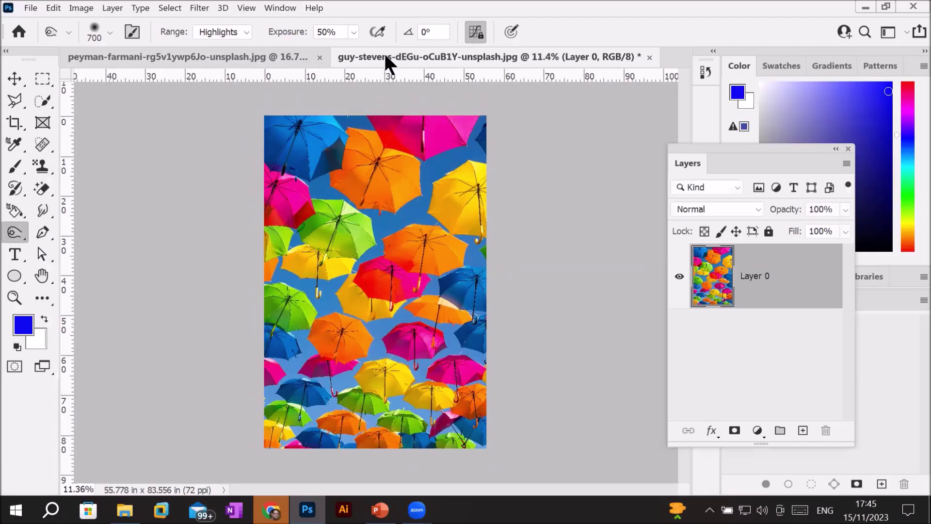
{"action": "left_click", "coordinate": [219, 53]}
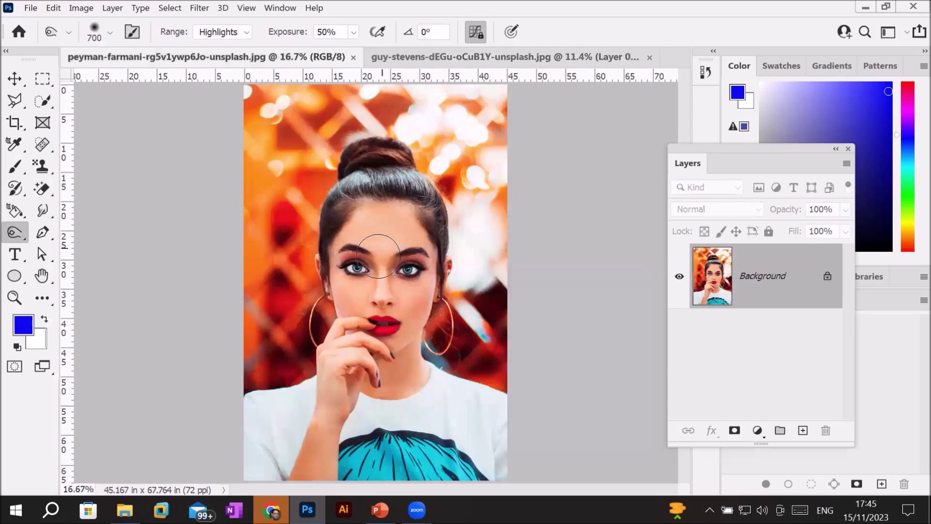
{"action": "left_click", "coordinate": [14, 79]}
{"action": "left_click_drag", "start_coordinate": [320, 243], "coordinate": [440, 57]}
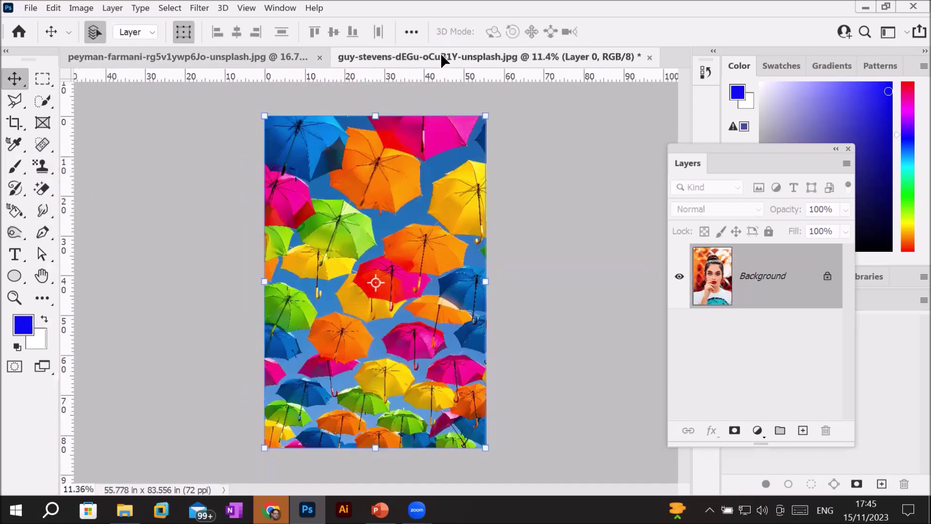
{"action": "left_click_drag", "start_coordinate": [378, 290], "coordinate": [375, 295]}
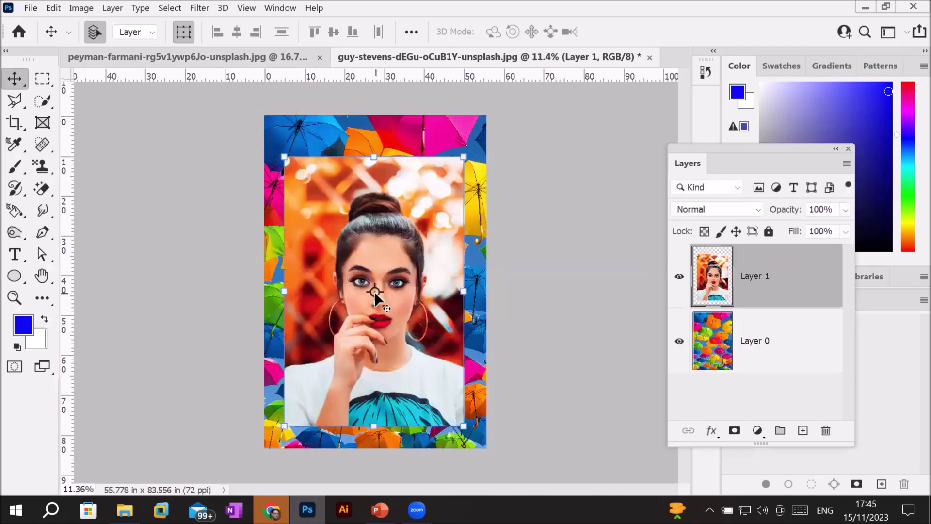
Select the right half of the composition with a rectangular marquee starting at the middle of the woman's face.
{"action": "scroll", "coordinate": [425, 324], "scroll_direction": "up", "scroll_amount": 1}
{"action": "scroll", "coordinate": [426, 332], "scroll_direction": "up", "scroll_amount": 3}
{"action": "scroll", "coordinate": [426, 331], "scroll_direction": "down", "scroll_amount": 4}
{"action": "scroll", "coordinate": [519, 415], "scroll_direction": "up", "scroll_amount": 3}
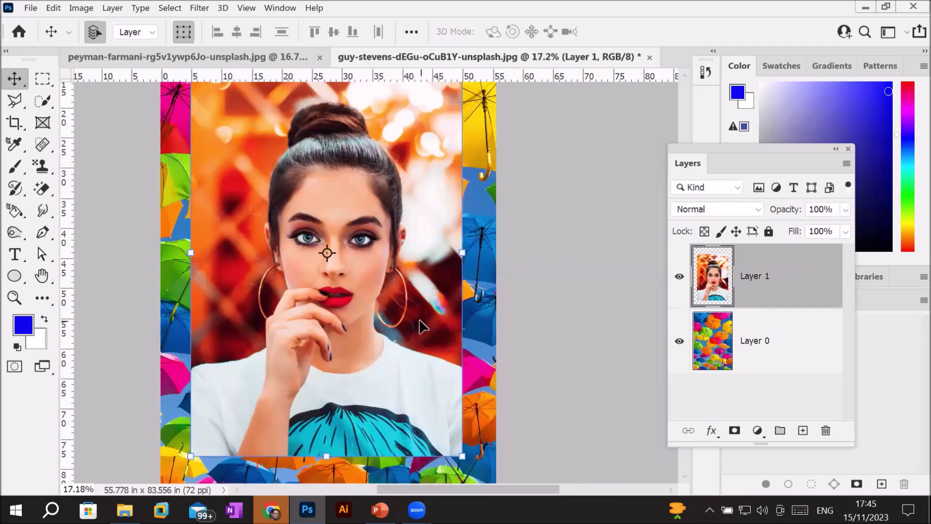
{"action": "scroll", "coordinate": [419, 319], "scroll_direction": "down", "scroll_amount": 2}
{"action": "left_click", "coordinate": [44, 76]}
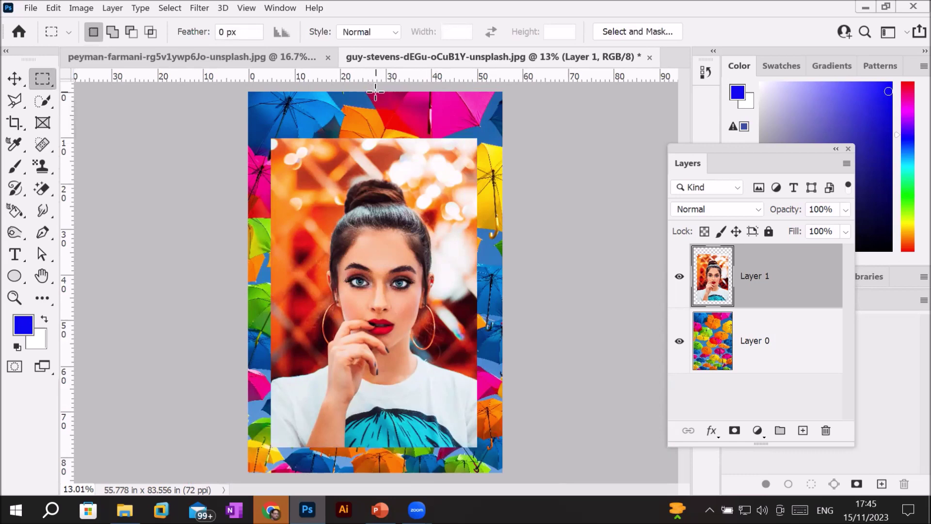
{"action": "left_click_drag", "start_coordinate": [375, 91], "coordinate": [523, 437]}
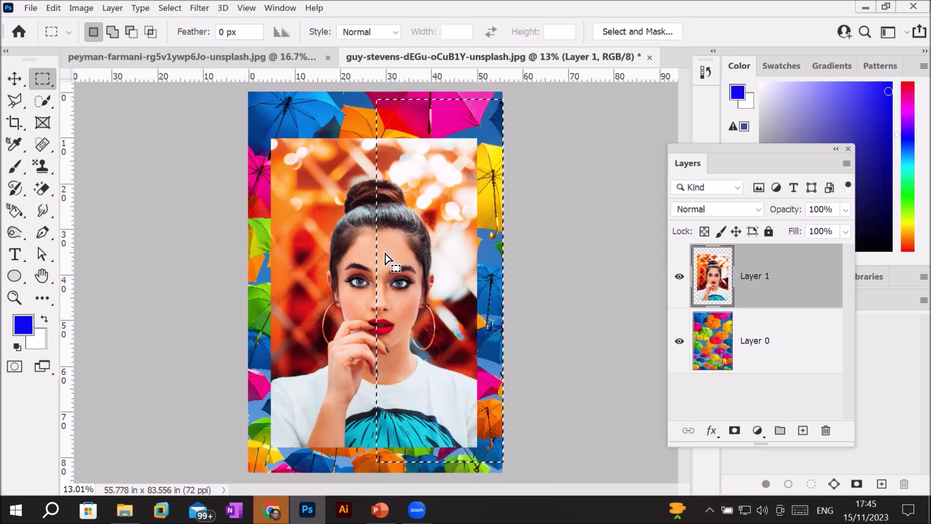
Desaturate the selected half of the woman's face with an enlarged Sponge tool brush in Desaturate mode at 100% flow.
{"action": "left_click", "coordinate": [14, 234]}
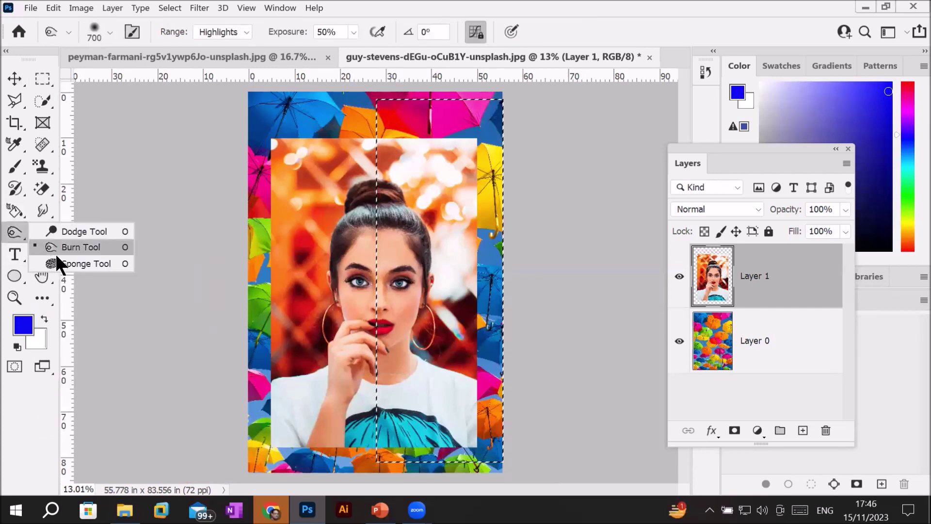
{"action": "left_click", "coordinate": [65, 262]}
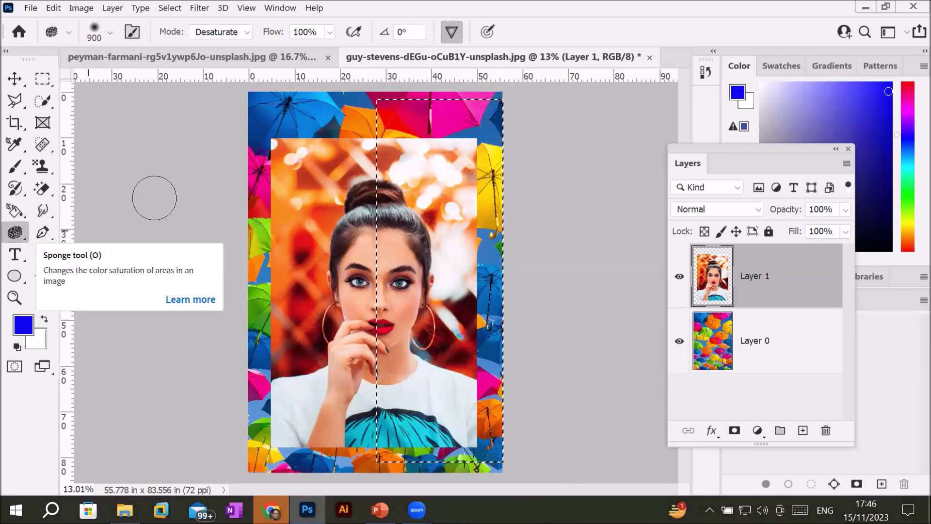
{"action": "left_click", "coordinate": [246, 31]}
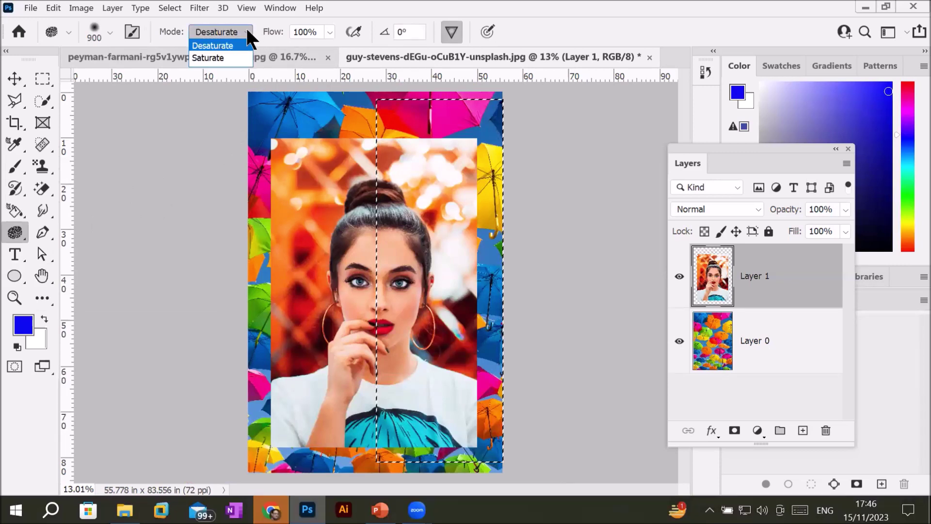
{"action": "left_click", "coordinate": [309, 30]}
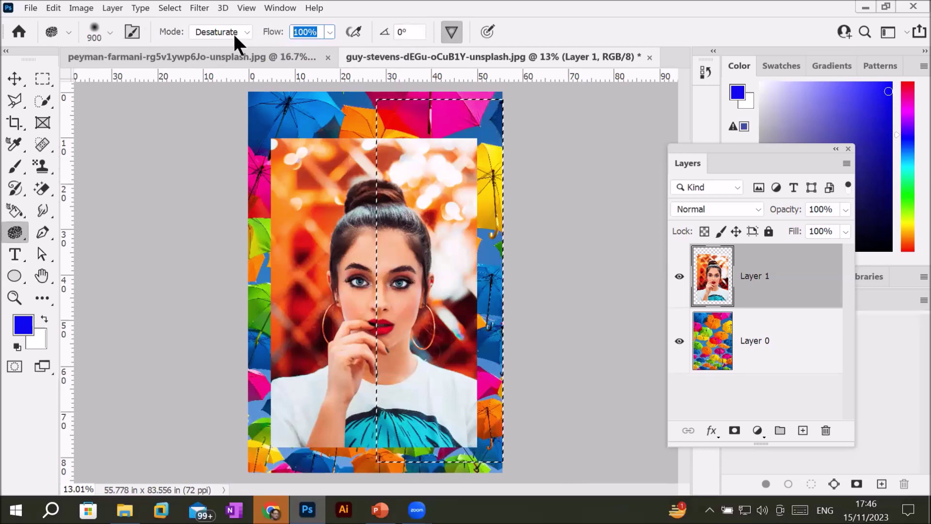
{"action": "left_click", "coordinate": [414, 222]}
{"action": "key", "text": "bracketright"}
{"action": "key", "text": "bracketright"}
{"action": "key", "text": "bracketright"}
{"action": "key", "text": "bracketright"}
{"action": "key", "text": "bracketright"}
{"action": "key", "text": "bracketright"}
{"action": "key", "text": "bracketright"}
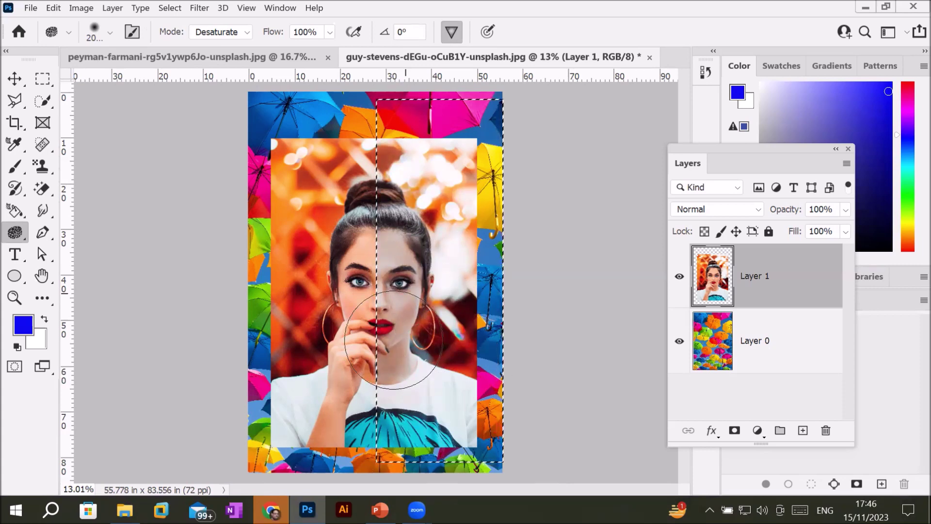
Desaturate the blurred background beside the earring and deselect the right half of the photo.
{"action": "scroll", "coordinate": [446, 344], "scroll_direction": "up", "scroll_amount": 1}
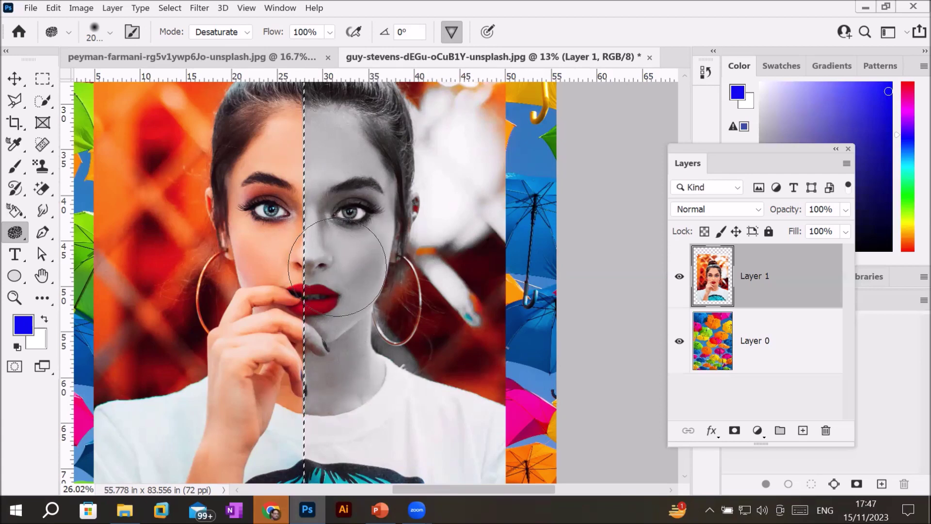
{"action": "mouse_move", "coordinate": [432, 304]}
{"action": "left_mouse_down"}
{"action": "mouse_move", "coordinate": [474, 158]}
{"action": "mouse_move", "coordinate": [461, 116]}
{"action": "mouse_move", "coordinate": [482, 114]}
{"action": "mouse_move", "coordinate": [489, 324]}
{"action": "left_mouse_up"}
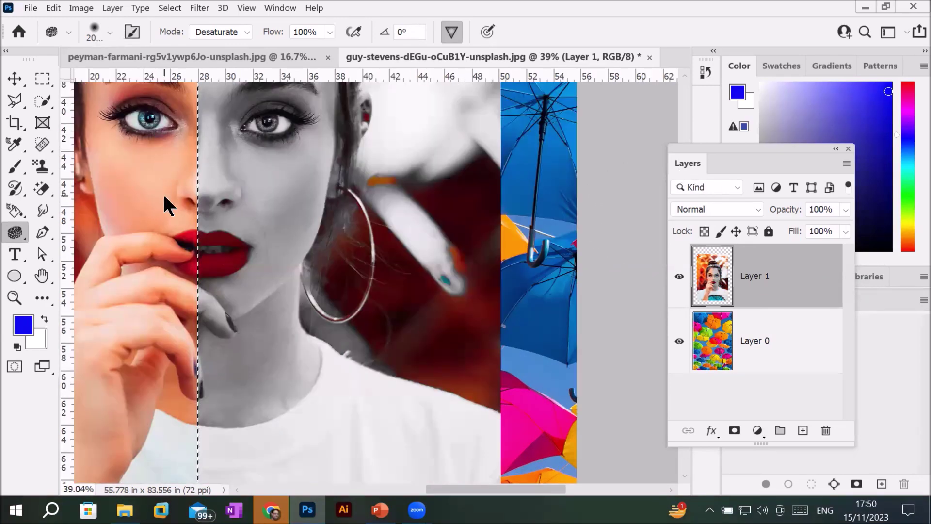
{"action": "scroll", "coordinate": [163, 193], "scroll_direction": "down", "scroll_amount": 2}
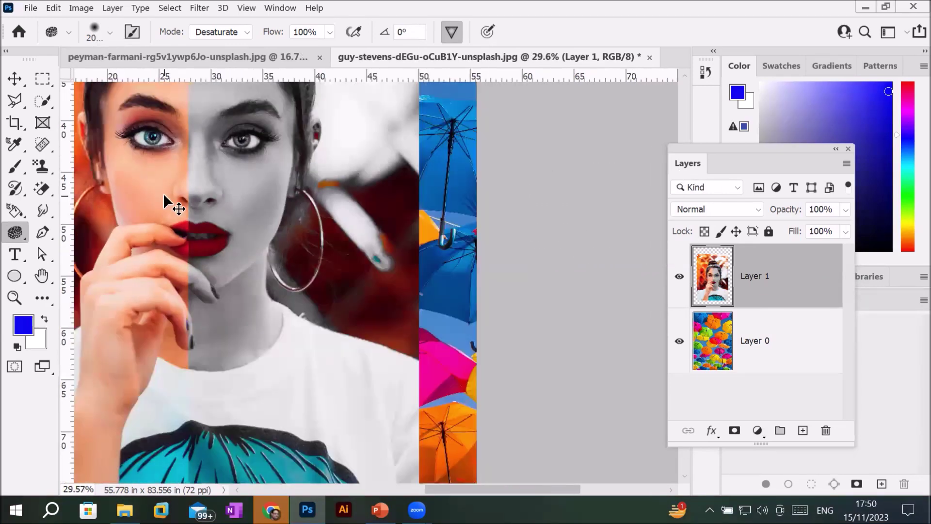
{"action": "scroll", "coordinate": [163, 193], "scroll_direction": "down", "scroll_amount": 3}
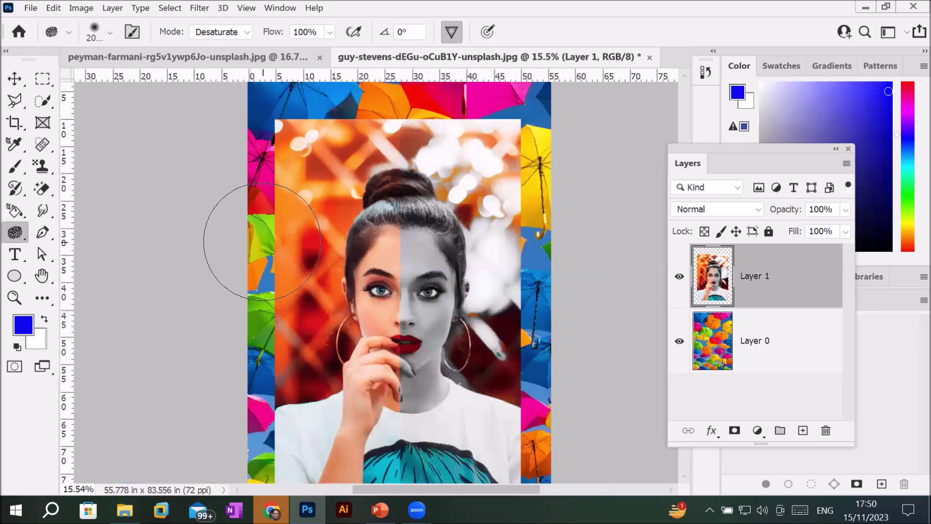
Saturate the coloured left side of the portrait with the Sponge tool in Saturate mode at 100% flow.
{"action": "scroll", "coordinate": [262, 241], "scroll_direction": "up", "scroll_amount": 3}
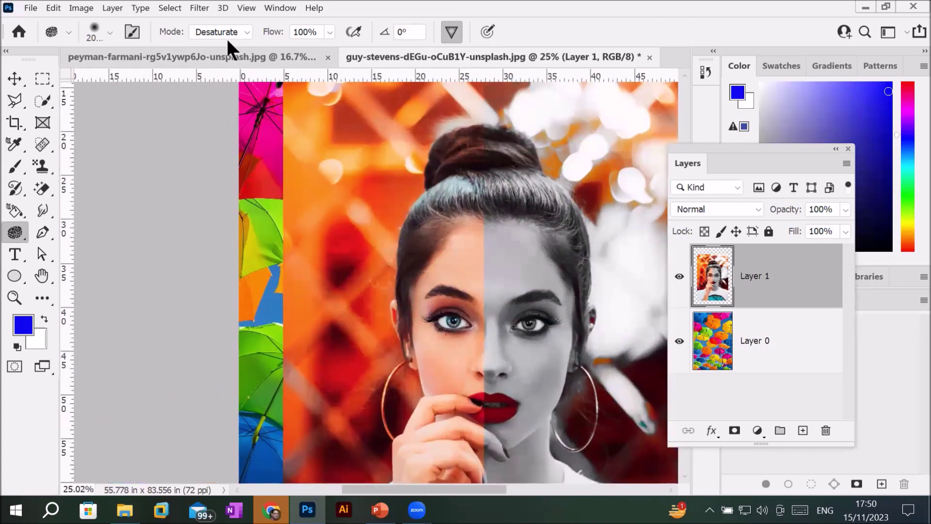
{"action": "left_click", "coordinate": [245, 31]}
{"action": "left_click", "coordinate": [221, 56]}
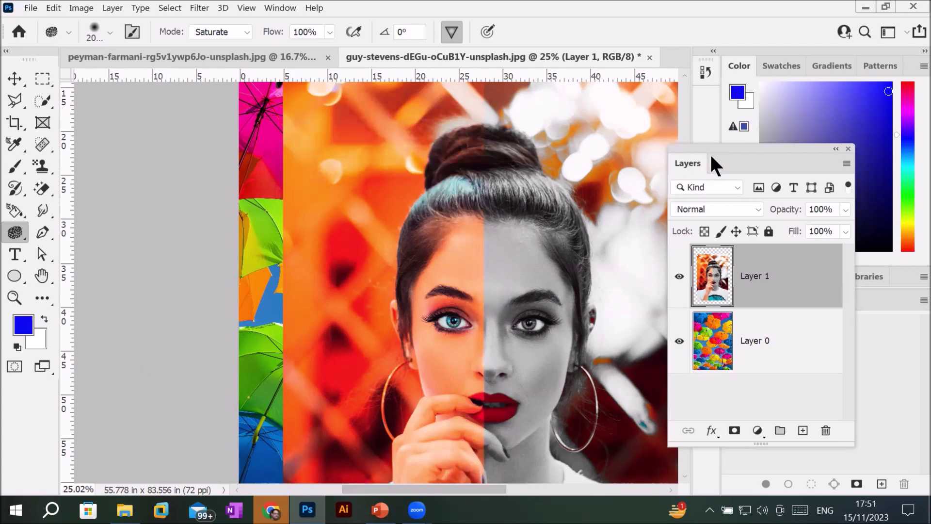
{"action": "scroll", "coordinate": [615, 445], "scroll_direction": "up", "scroll_amount": 5}
{"action": "scroll", "coordinate": [579, 436], "scroll_direction": "up", "scroll_amount": 6}
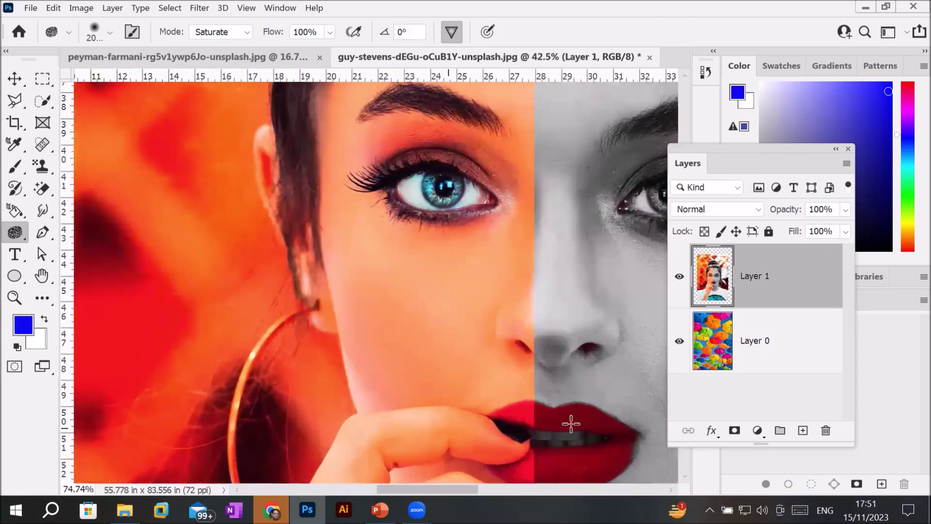
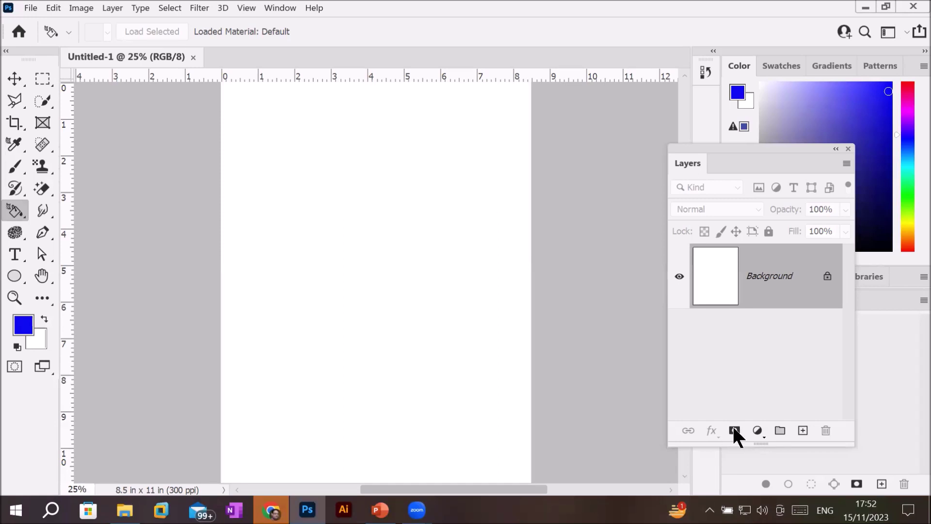
{"action": "left_click", "coordinate": [757, 431]}
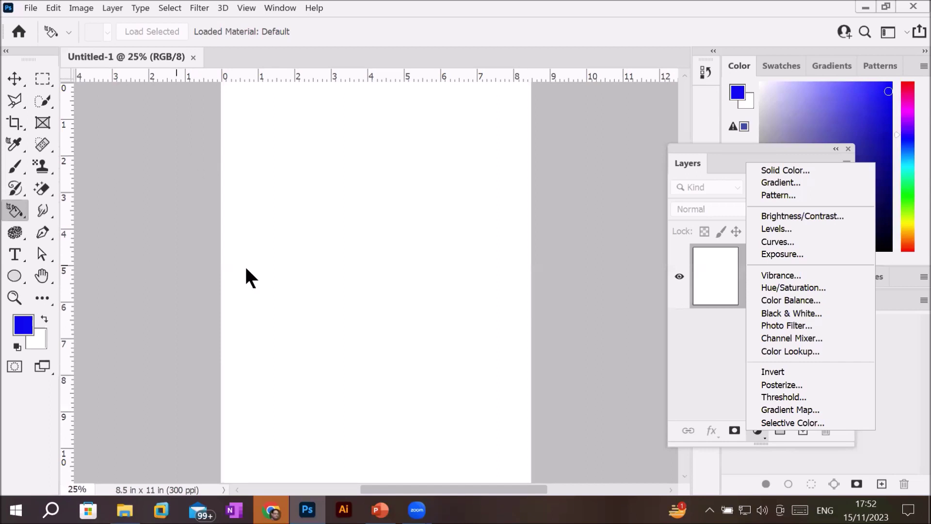
{"action": "left_click", "coordinate": [325, 275]}
{"action": "scroll", "coordinate": [324, 274], "scroll_direction": "down", "scroll_amount": 1}
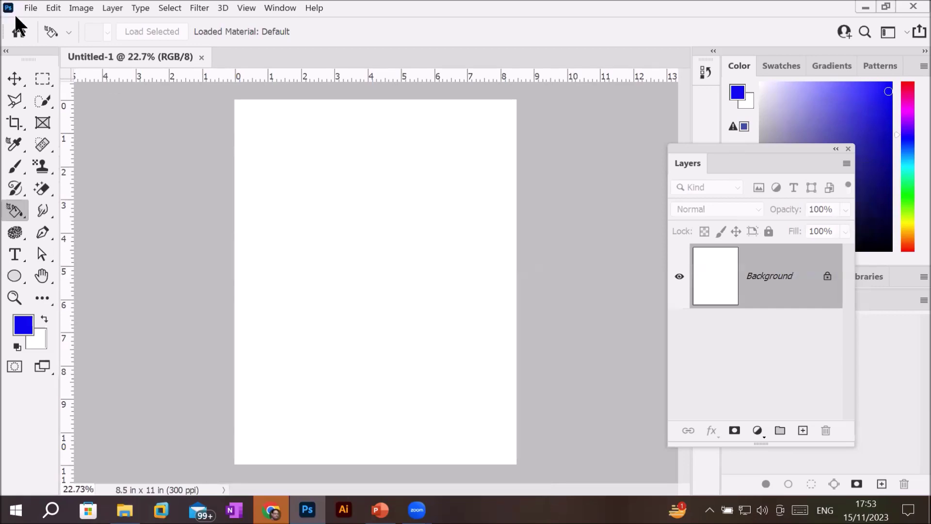
Place the photo of the man with a backpack on the beach from the Models folder into the blank Untitled-1 document.
{"action": "left_click", "coordinate": [124, 509]}
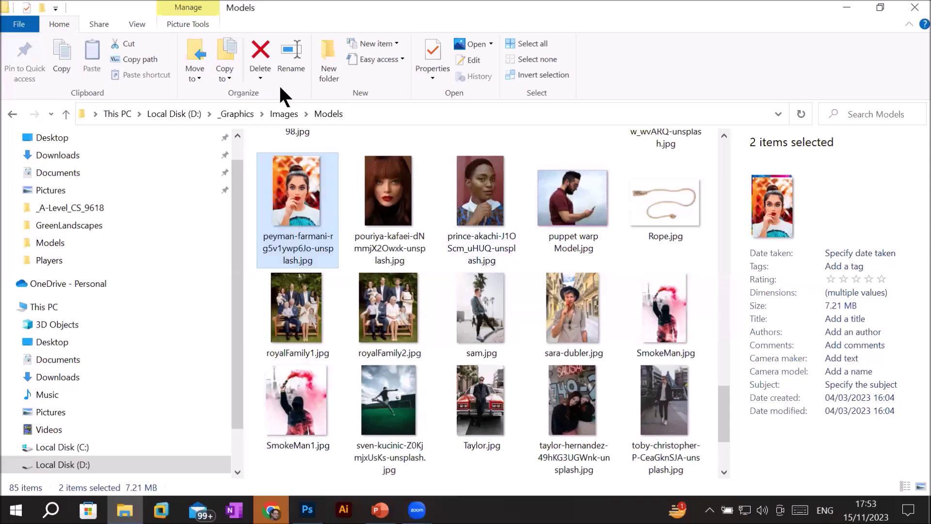
{"action": "scroll", "coordinate": [494, 269], "scroll_direction": "down", "scroll_amount": 2}
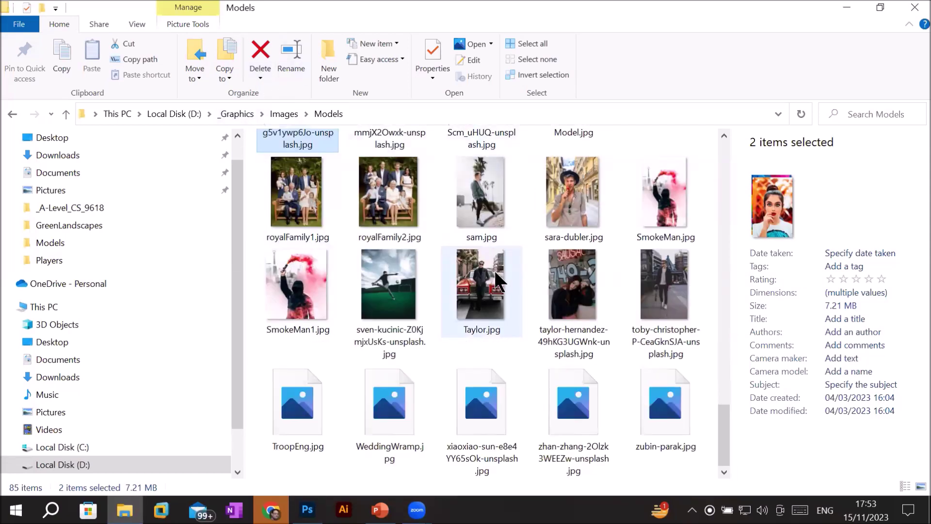
{"action": "scroll", "coordinate": [553, 354], "scroll_direction": "up", "scroll_amount": 3}
{"action": "scroll", "coordinate": [554, 354], "scroll_direction": "down", "scroll_amount": 3}
{"action": "left_click", "coordinate": [575, 402]}
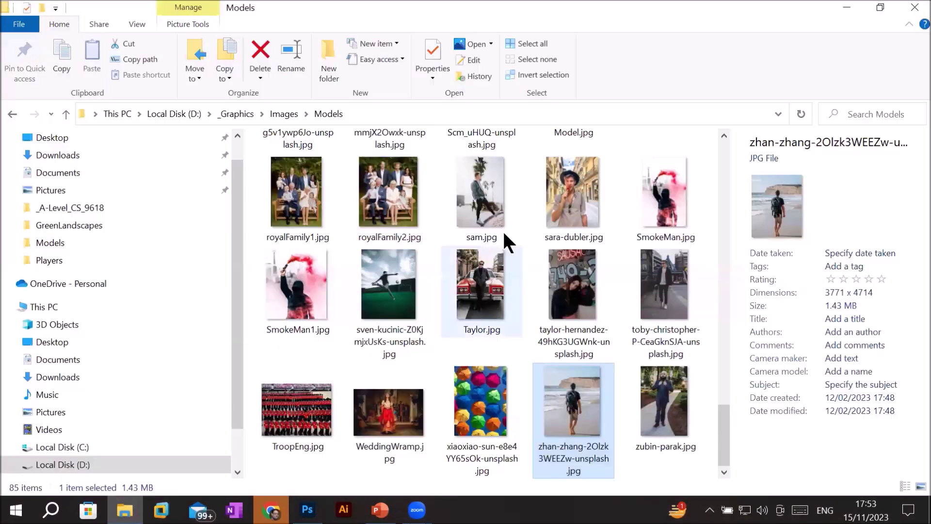
{"action": "key", "text": "alt+Up"}
{"action": "double_click", "coordinate": [476, 373]}
{"action": "left_click_drag", "start_coordinate": [441, 167], "coordinate": [494, 397]}
{"action": "key", "text": "alt+Tab"}
{"action": "scroll", "coordinate": [587, 361], "scroll_direction": "down", "scroll_amount": 5}
{"action": "left_click_drag", "start_coordinate": [364, 310], "coordinate": [480, 51]}
{"action": "left_click", "coordinate": [774, 30]}
Place the Landscapes- (27) wooden bridge photo and stretch it vertically to cover nearly the whole page.
{"action": "key", "text": "alt+Tab"}
{"action": "left_click_drag", "start_coordinate": [365, 301], "coordinate": [384, 297]}
{"action": "left_click_drag", "start_coordinate": [375, 183], "coordinate": [374, 97]}
{"action": "left_click_drag", "start_coordinate": [375, 378], "coordinate": [368, 468]}
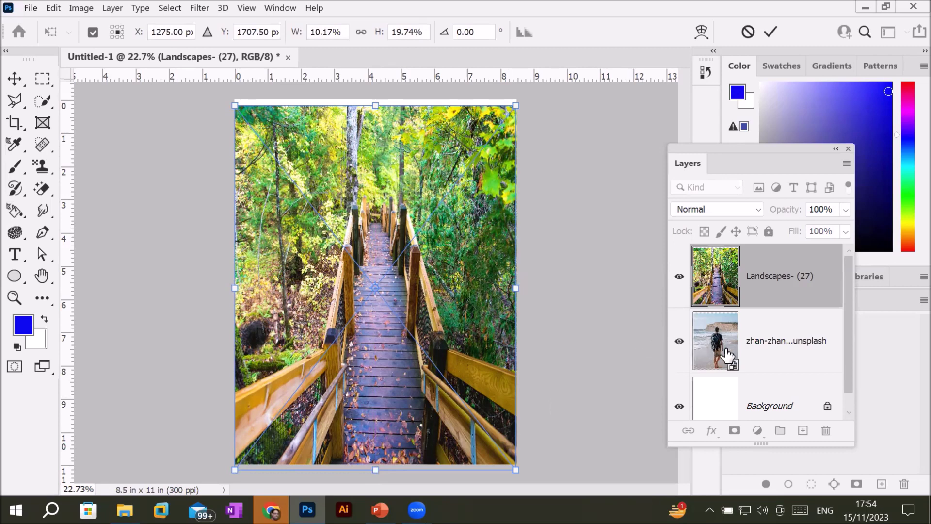
{"action": "key", "text": "Return"}
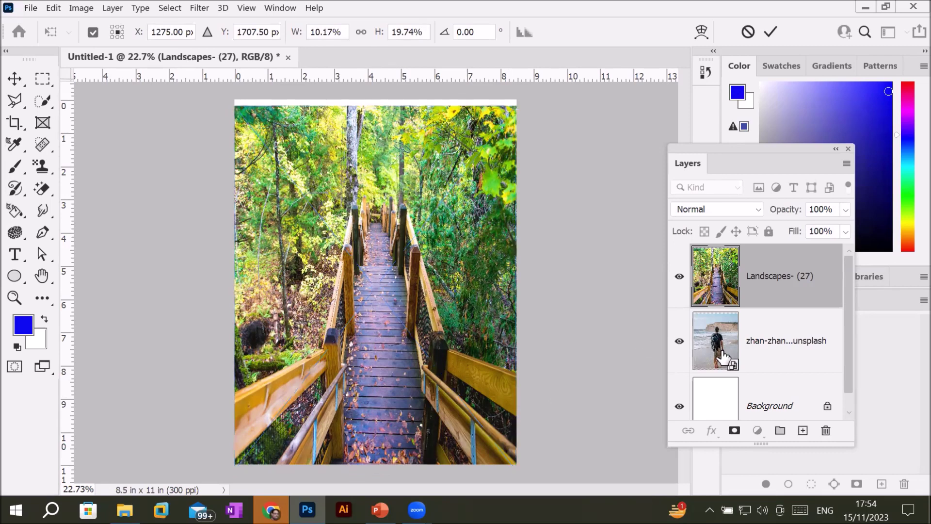
Move the beach photo layer above the Landscapes- (27) layer.
{"action": "left_click", "coordinate": [723, 357]}
{"action": "left_click_drag", "start_coordinate": [717, 354], "coordinate": [717, 246]}
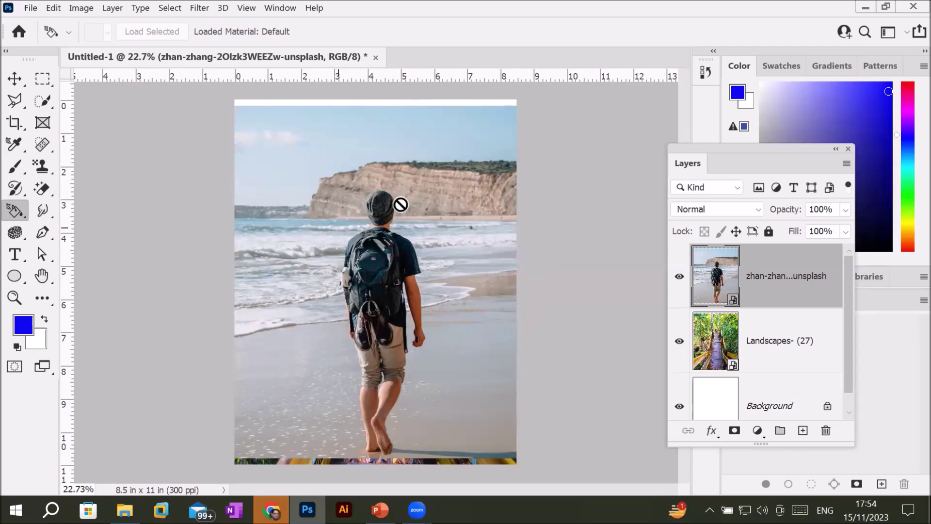
{"action": "scroll", "coordinate": [409, 326], "scroll_direction": "down", "scroll_amount": 1}
{"action": "scroll", "coordinate": [425, 349], "scroll_direction": "down", "scroll_amount": 1}
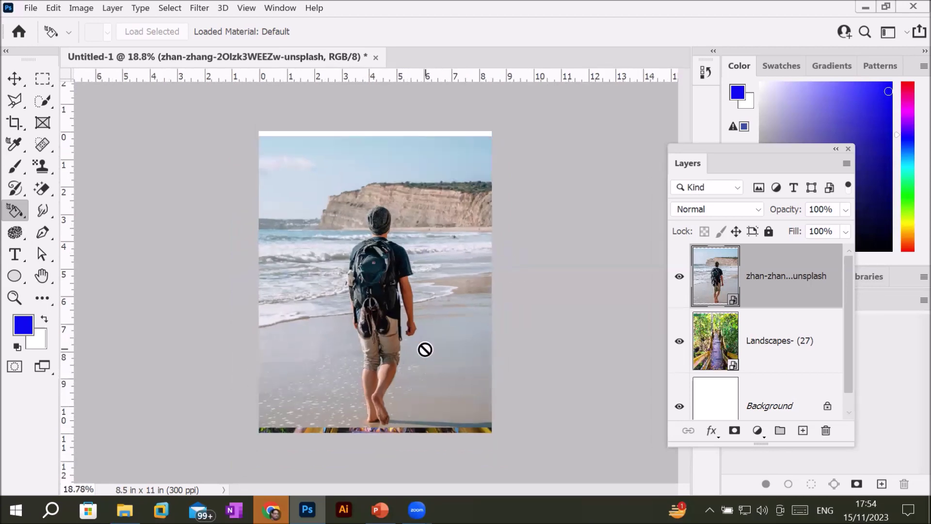
{"action": "left_click_drag", "start_coordinate": [728, 288], "coordinate": [386, 275]}
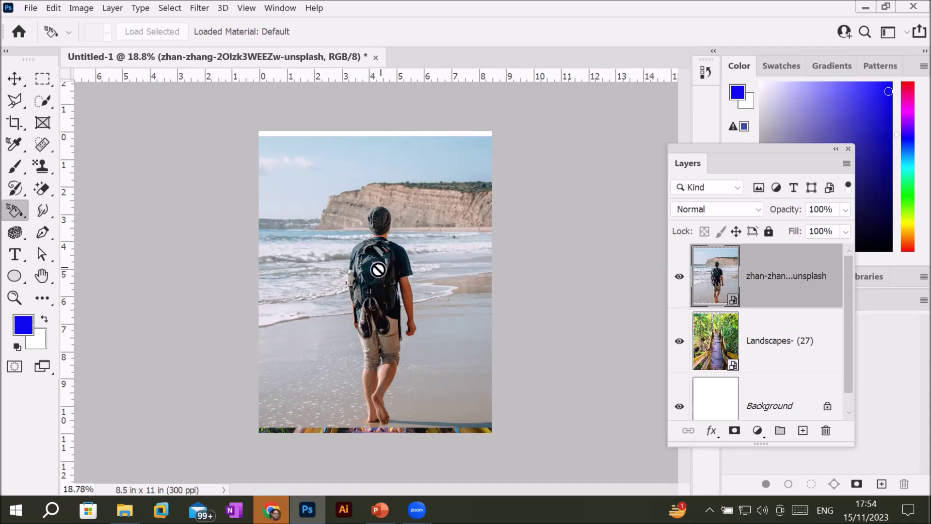
{"action": "left_click_drag", "start_coordinate": [713, 280], "coordinate": [381, 278]}
{"action": "mouse_move", "coordinate": [380, 278]}
{"action": "left_mouse_down"}
{"action": "mouse_move", "coordinate": [727, 304]}
{"action": "mouse_move", "coordinate": [404, 317]}
{"action": "mouse_move", "coordinate": [382, 294]}
{"action": "left_mouse_up"}
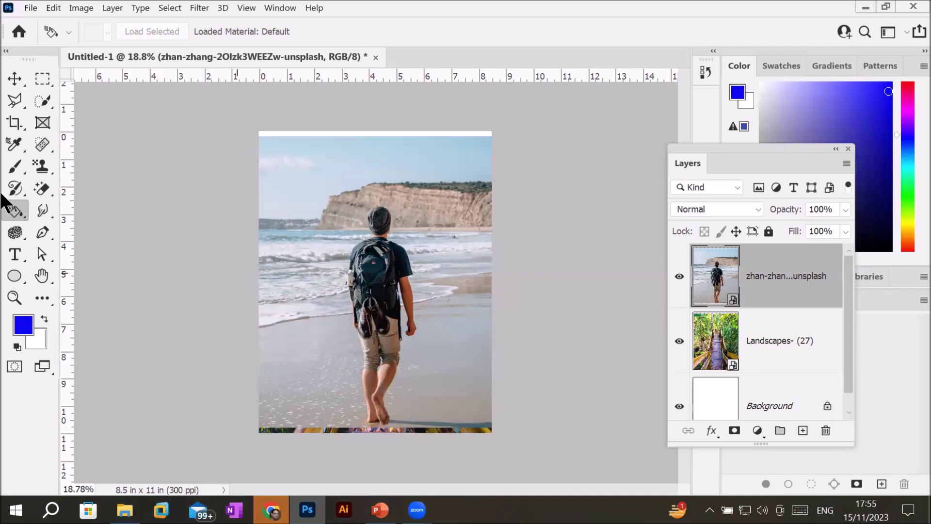
Rasterize the beach photo's smart object layer when prompted by painting on it with the Brush tool.
{"action": "left_click", "coordinate": [14, 166]}
{"action": "left_click", "coordinate": [378, 263]}
{"action": "left_click", "coordinate": [508, 213]}
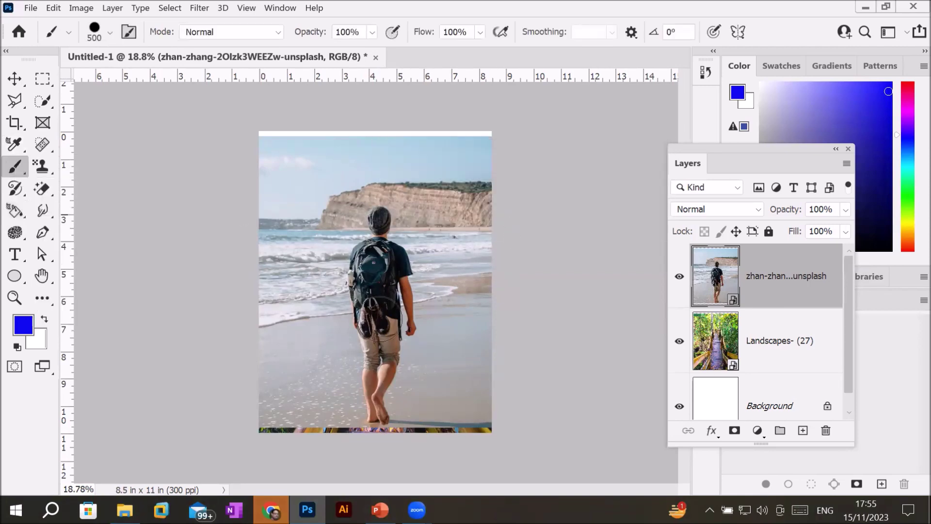
Delete the beach around the man using Select Subject and an inverted selection, and undo the deletion.
{"action": "left_click", "coordinate": [42, 101]}
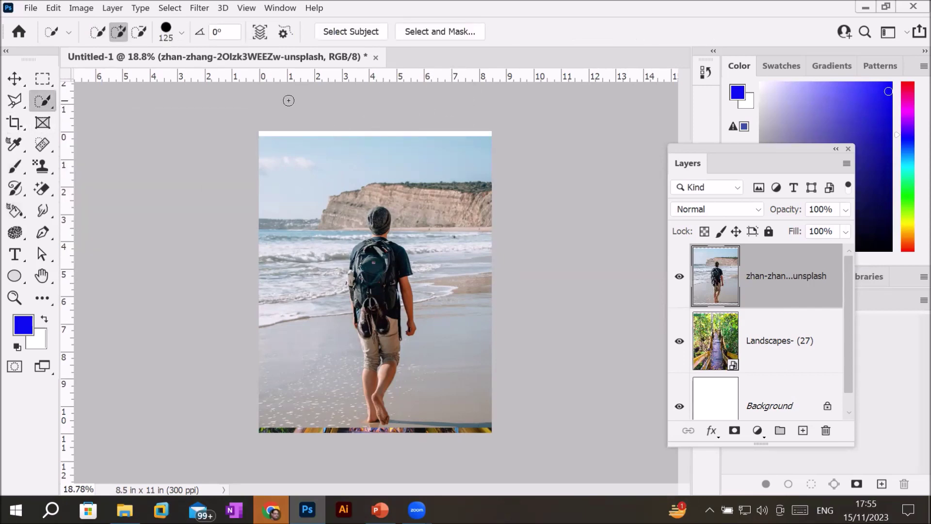
{"action": "left_click", "coordinate": [340, 30]}
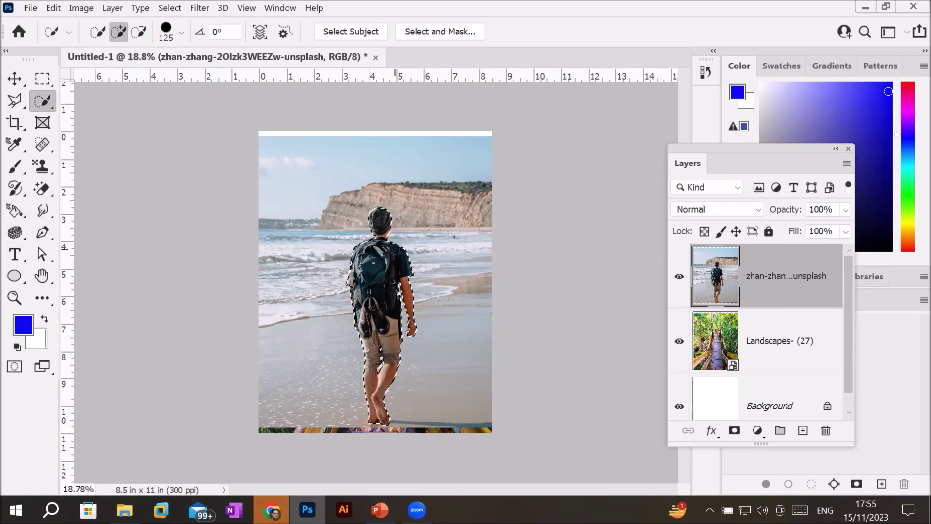
{"action": "right_click", "coordinate": [388, 279]}
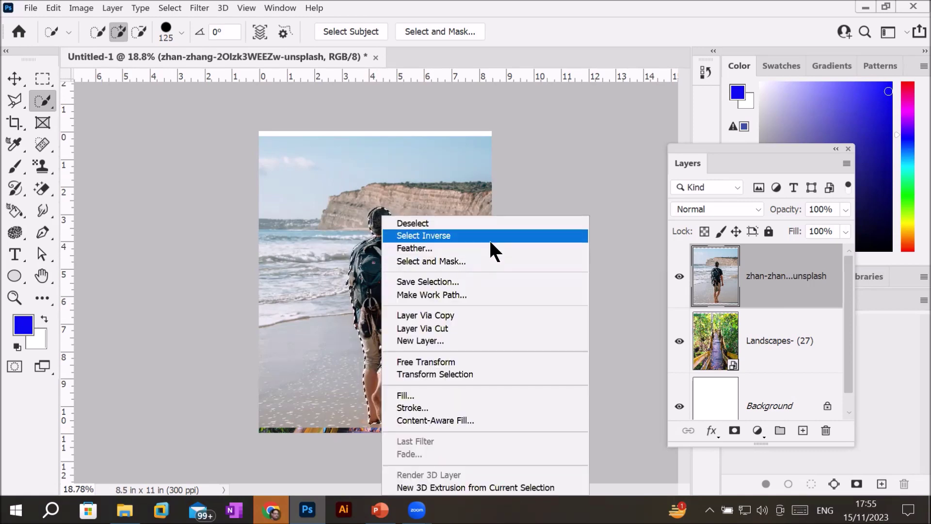
{"action": "left_click", "coordinate": [489, 239]}
{"action": "key", "text": "Delete"}
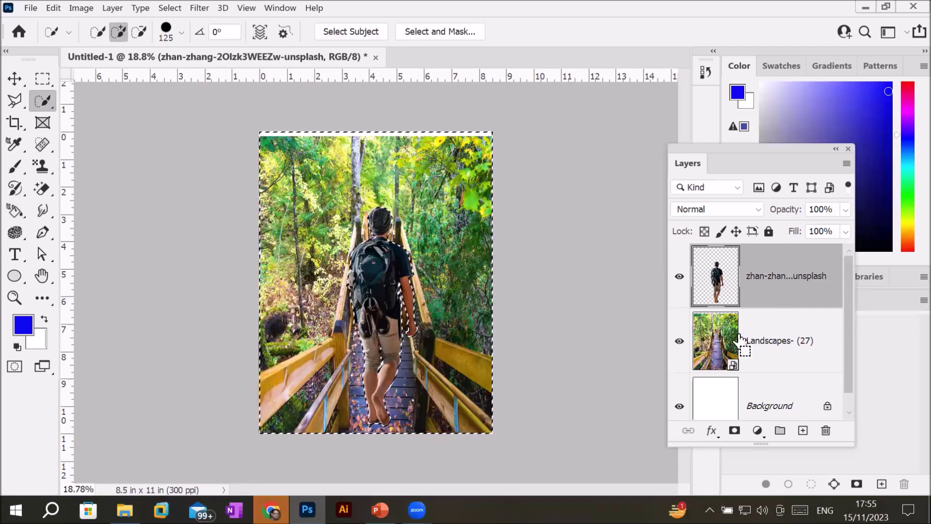
{"action": "key", "text": "ctrl+d"}
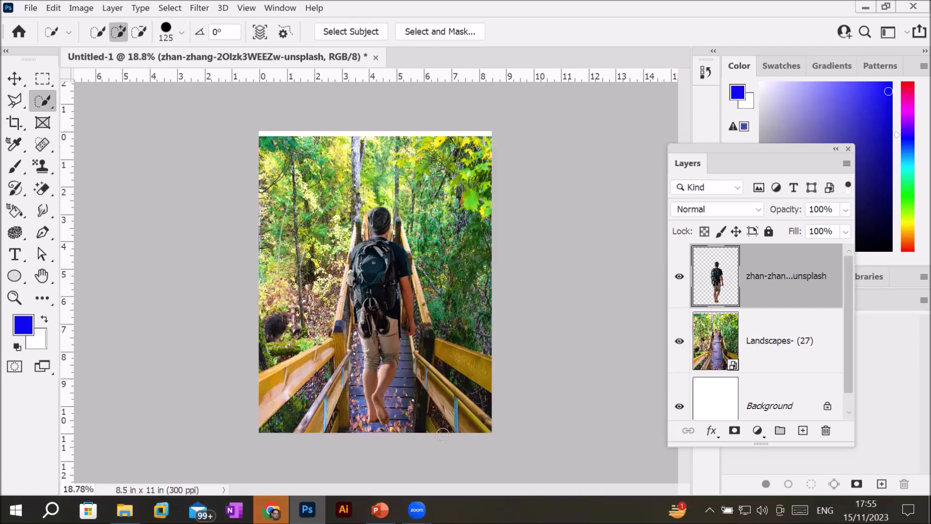
{"action": "scroll", "coordinate": [443, 435], "scroll_direction": "up", "scroll_amount": 1}
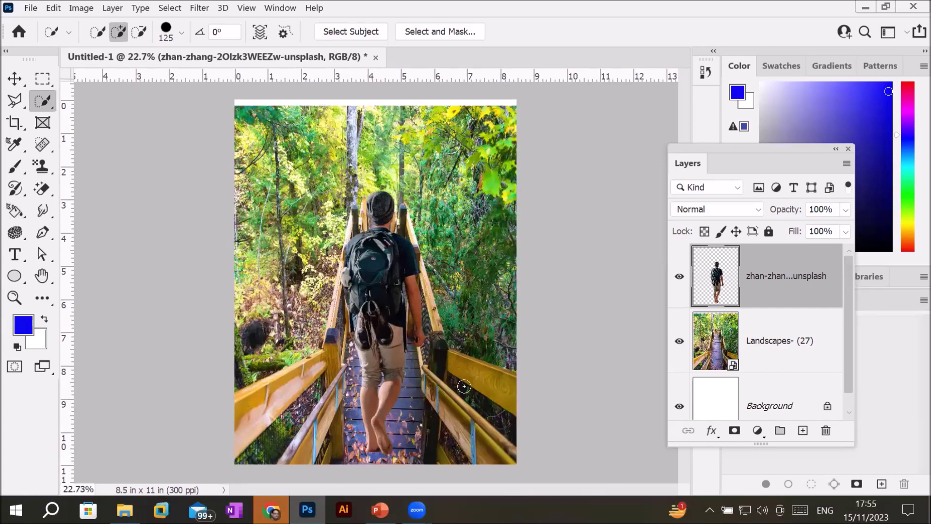
{"action": "scroll", "coordinate": [729, 284], "scroll_direction": "down", "scroll_amount": 1}
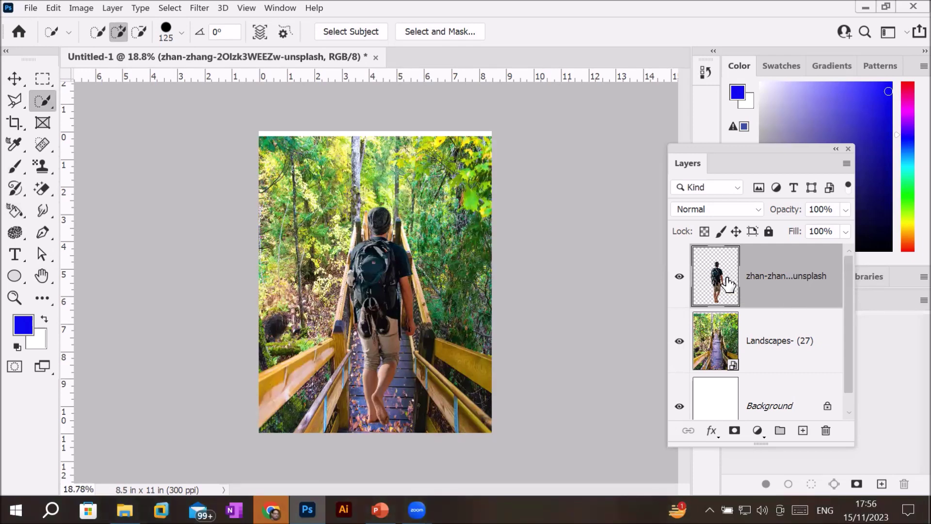
{"action": "left_click", "coordinate": [716, 275], "text": "ctrl"}
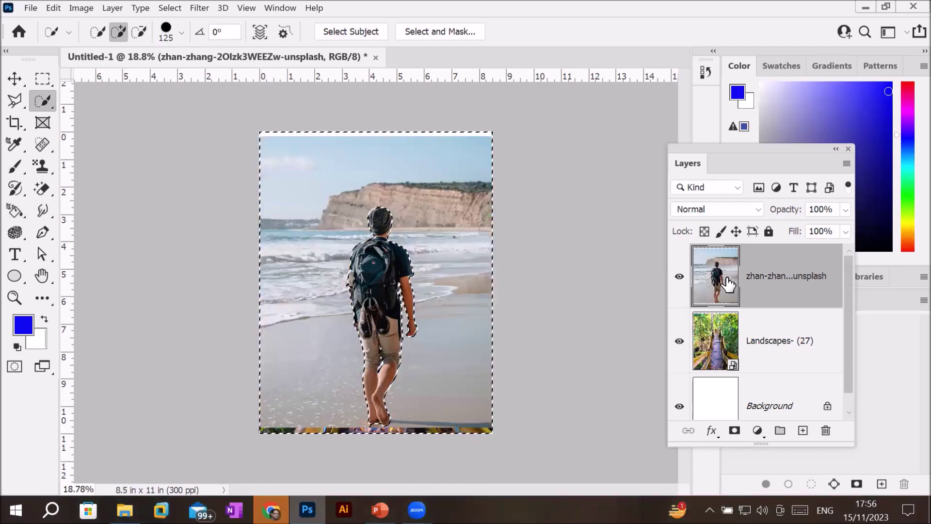
{"action": "key", "text": "ctrl+d"}
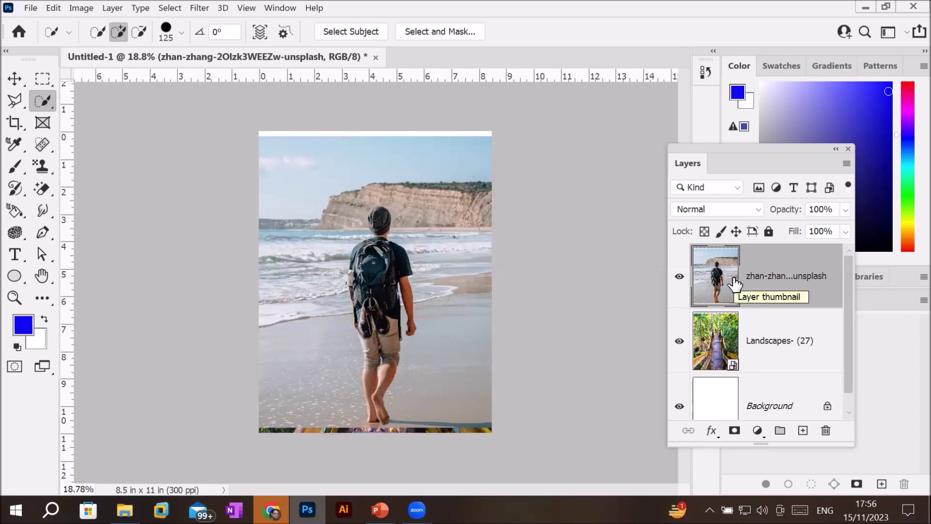
Mask the beach photo layer from a Select Subject selection of the man, and undo the mask and selection.
{"action": "left_click", "coordinate": [345, 30]}
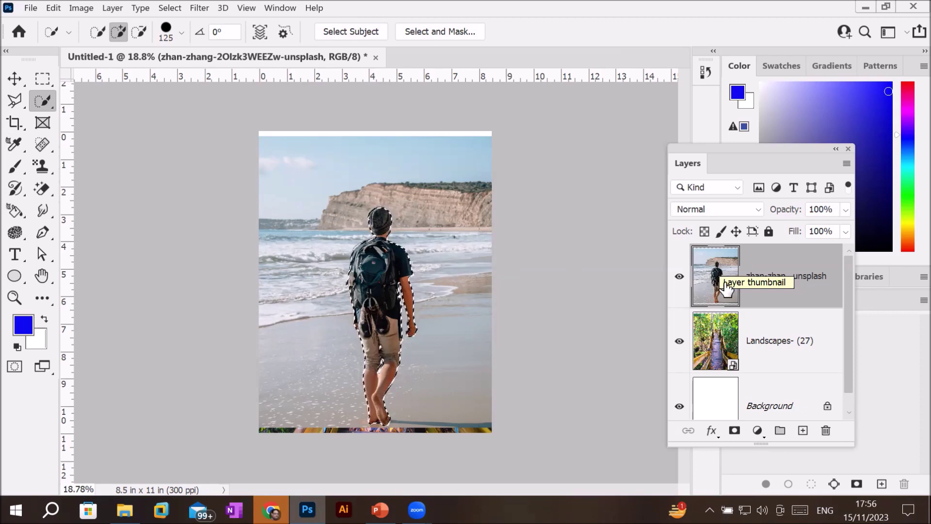
{"action": "left_click", "coordinate": [734, 431]}
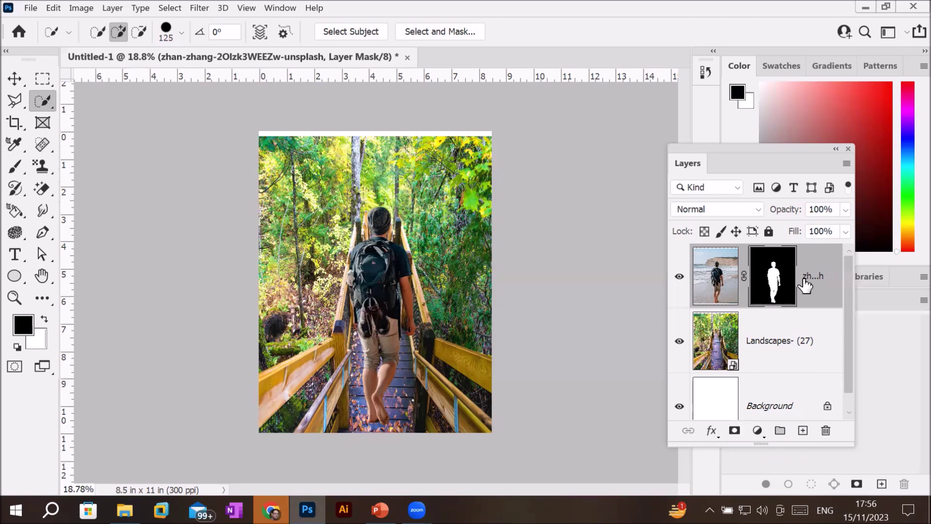
{"action": "left_click", "coordinate": [713, 270]}
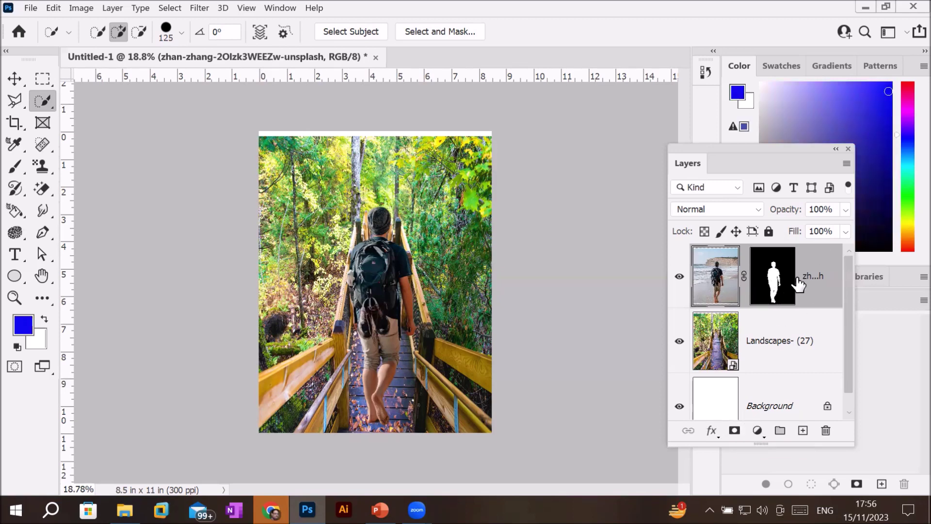
{"action": "left_click", "coordinate": [780, 288]}
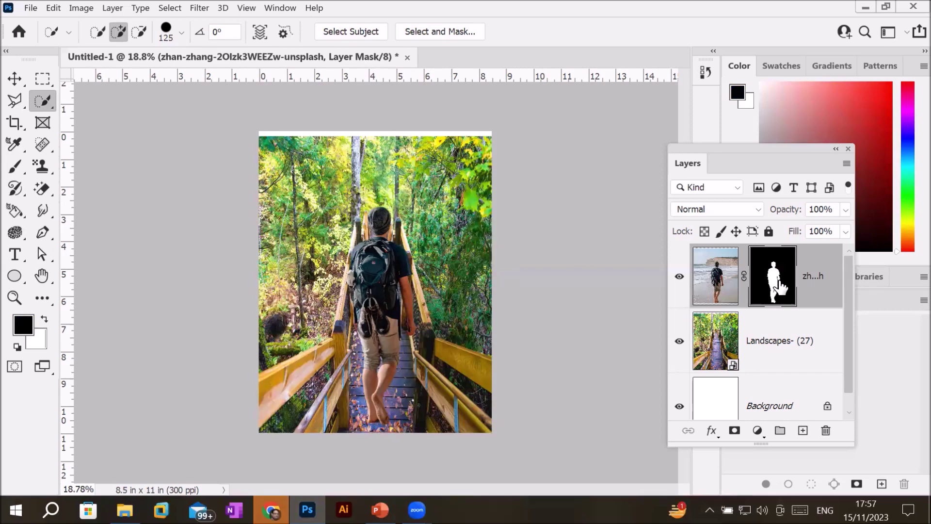
{"action": "key", "text": "ctrl+z"}
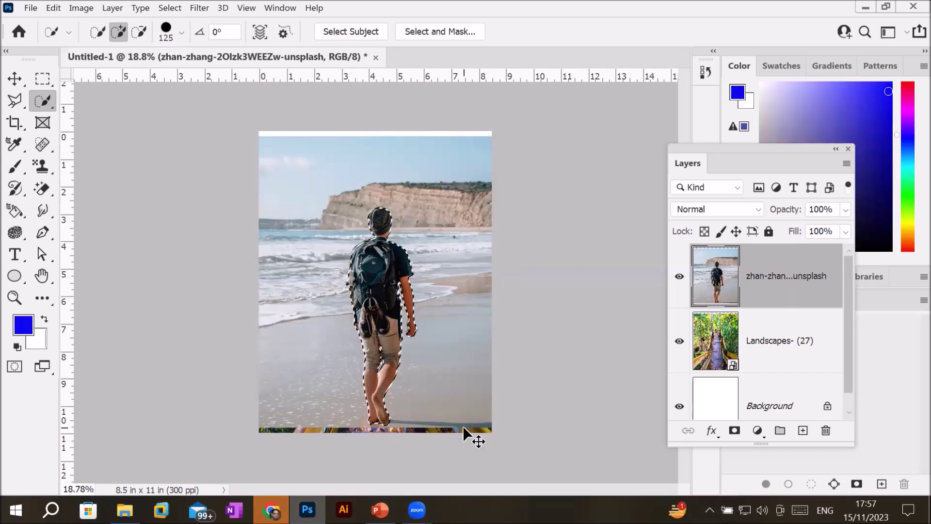
{"action": "key", "text": "ctrl+d"}
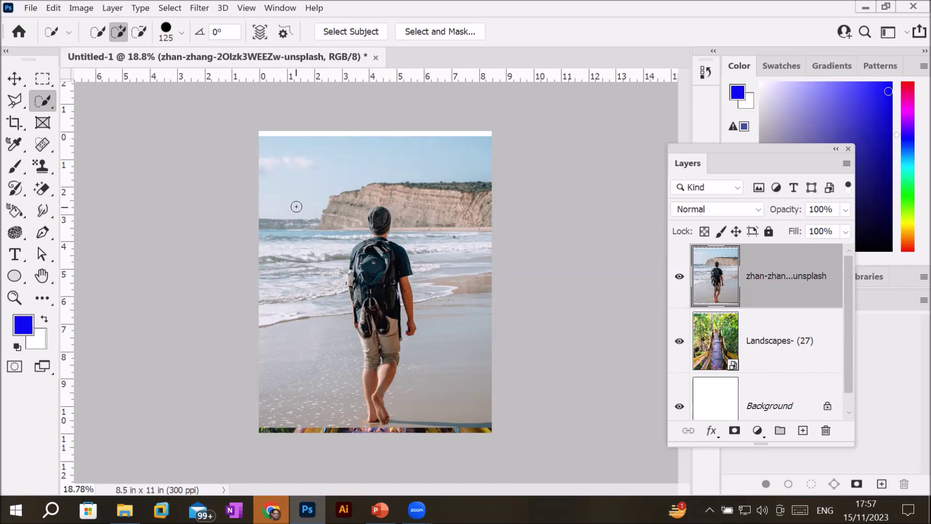
Try a white layer mask and a black hide-all mask on the beach photo layer, undoing each one.
{"action": "left_click", "coordinate": [735, 431]}
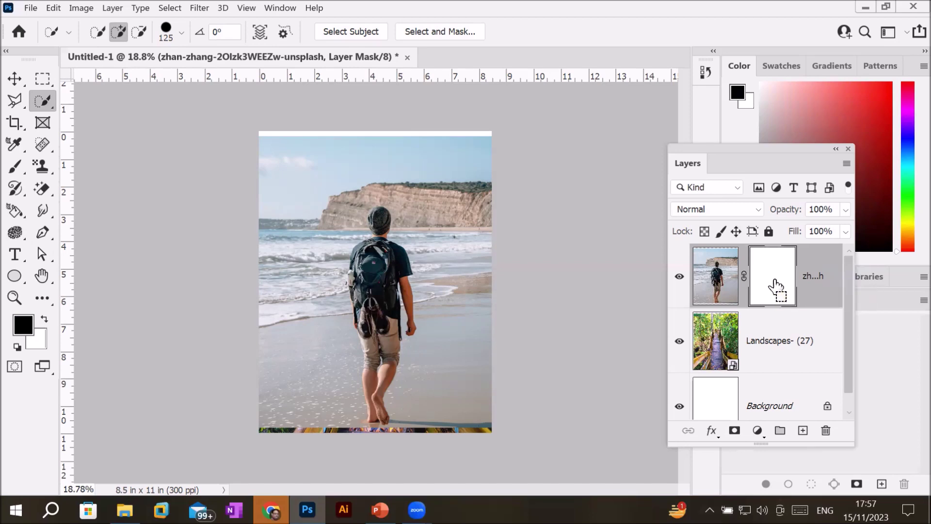
{"action": "key", "text": "ctrl+z"}
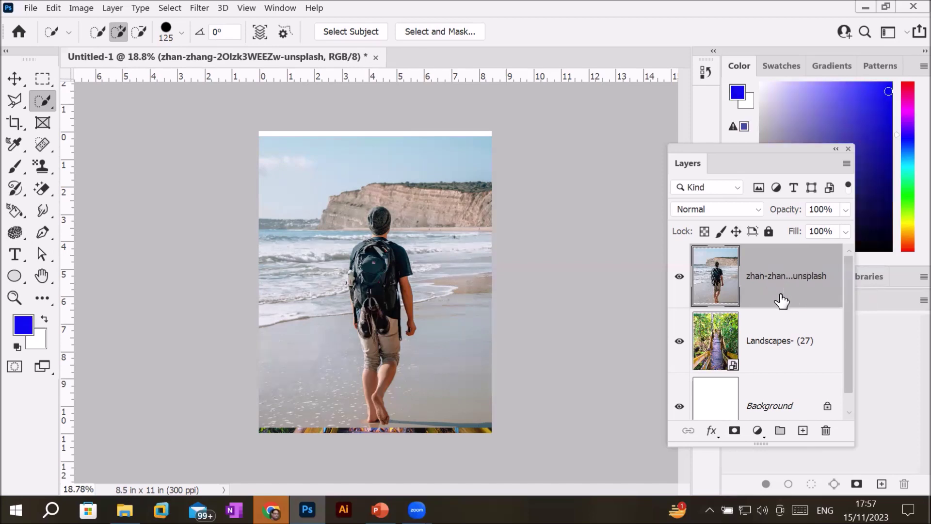
{"action": "left_click", "coordinate": [733, 432]}
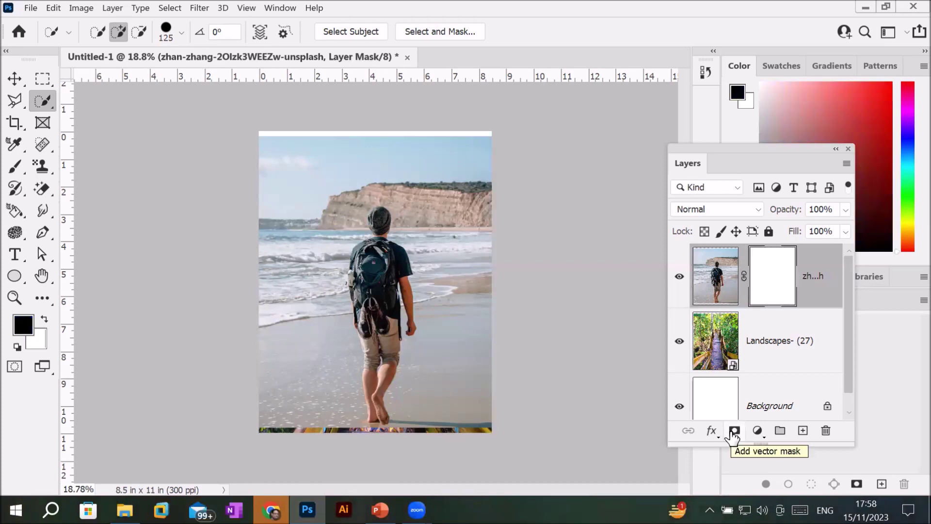
{"action": "key", "text": "ctrl+z"}
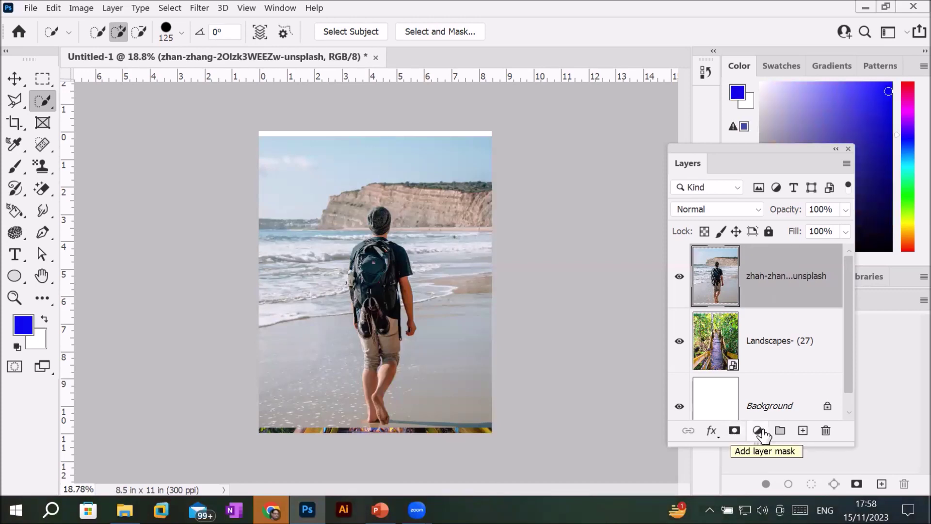
{"action": "left_click", "coordinate": [734, 432], "text": "alt"}
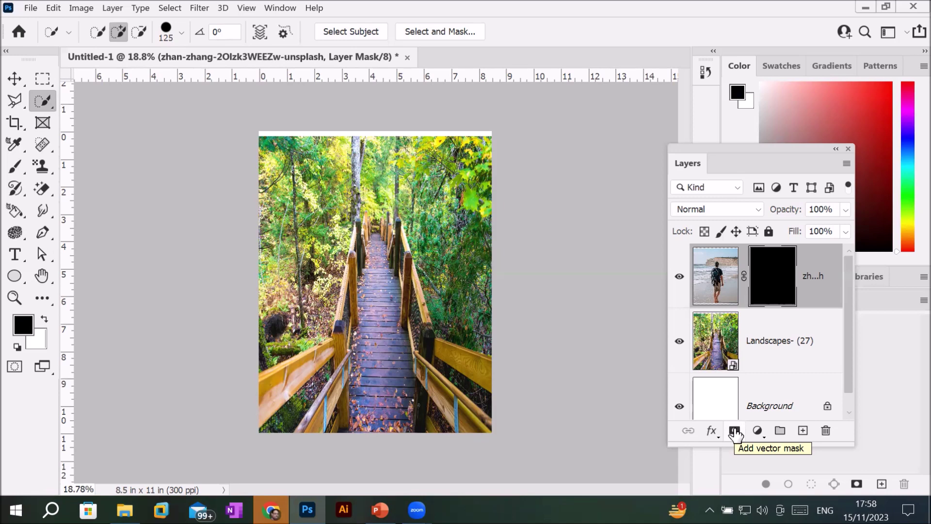
{"action": "key", "text": "ctrl+z"}
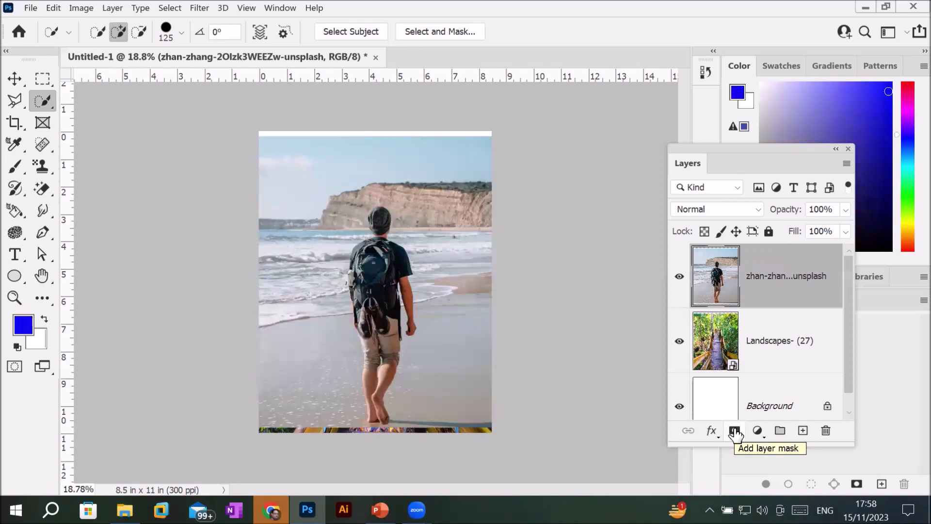
Add a white layer mask to the beach photo layer and make the mask the active editing target.
{"action": "left_click", "coordinate": [734, 432]}
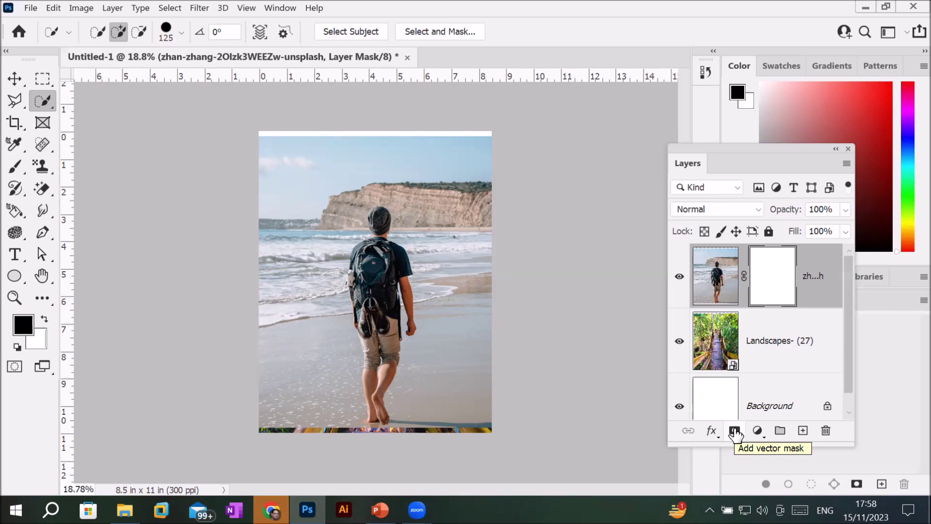
{"action": "left_click", "coordinate": [715, 279]}
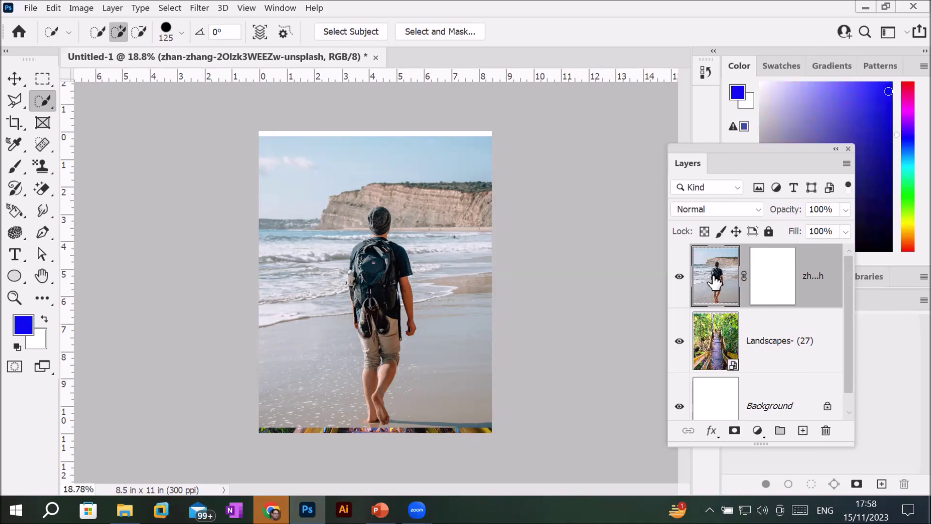
{"action": "left_click", "coordinate": [778, 272]}
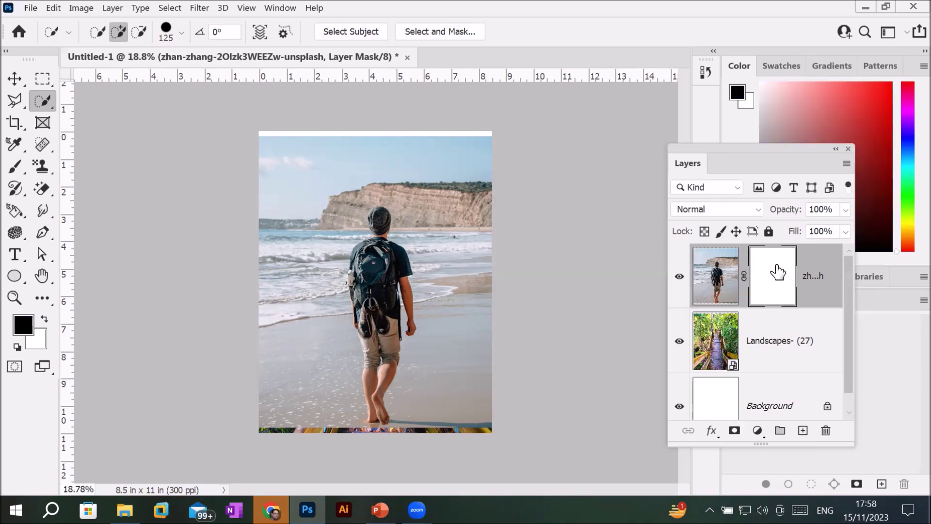
Paint black on the mask with an enlarged brush in a straight vertical strip to hide the beach right of the man.
{"action": "left_click", "coordinate": [15, 166]}
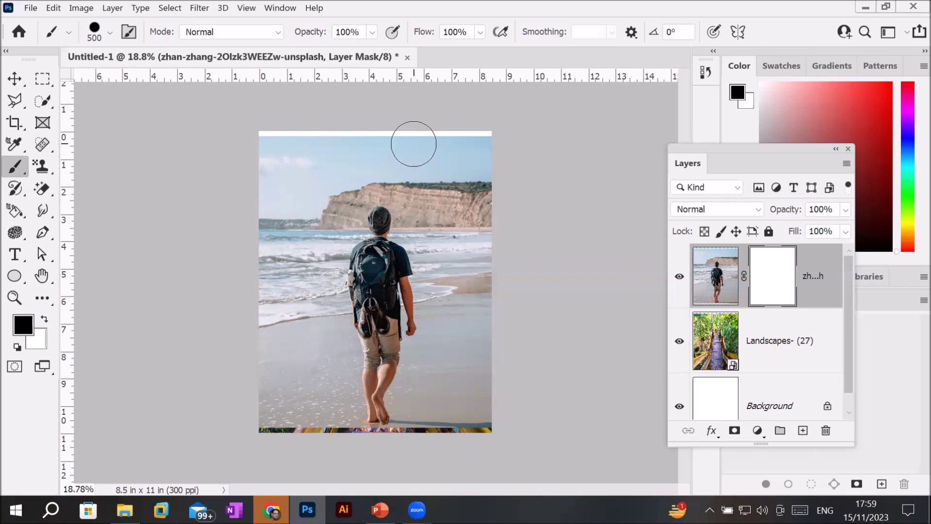
{"action": "key", "text": "bracketright"}
{"action": "key", "text": "bracketright"}
{"action": "key", "text": "bracketright"}
{"action": "key", "text": "bracketright"}
{"action": "key", "text": "bracketright"}
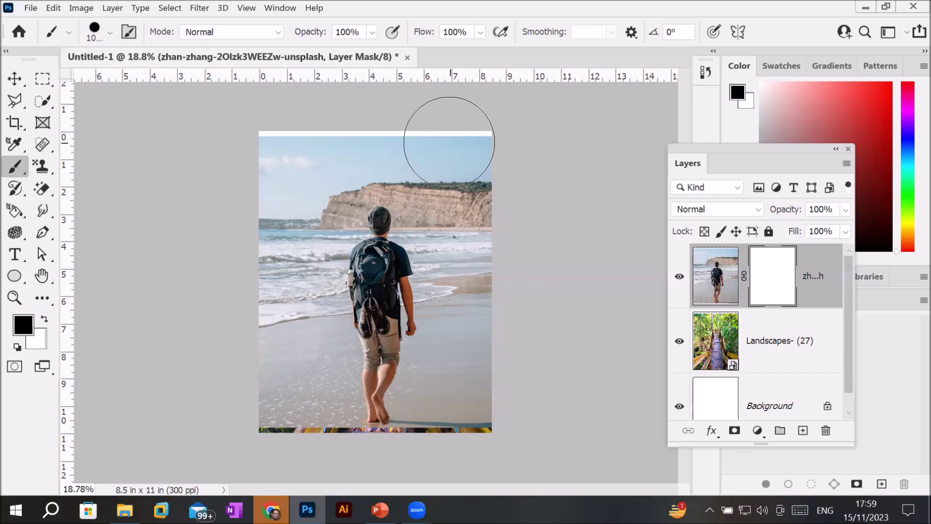
{"action": "left_click", "coordinate": [449, 142]}
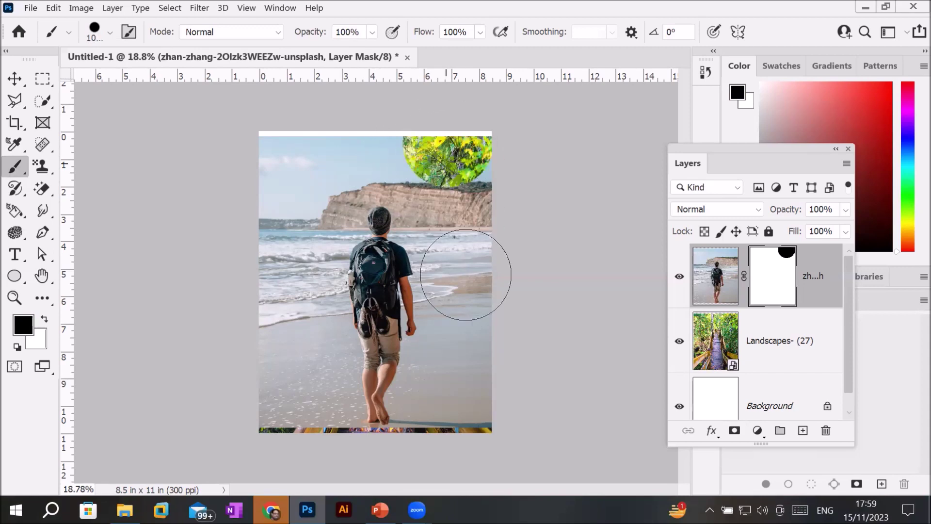
{"action": "left_click", "coordinate": [453, 397], "text": "shift"}
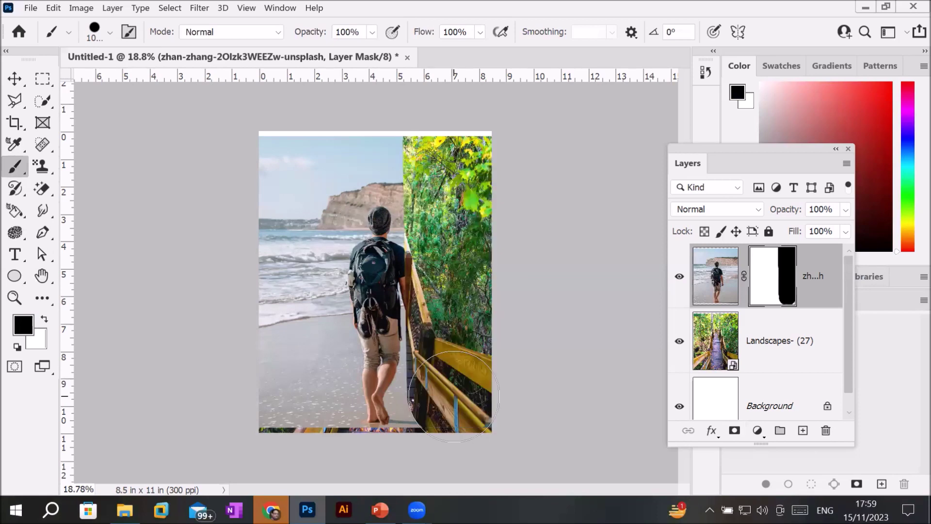
Paint black over the remaining white areas of the mask, left of and across the man, to hide the whole beach photo.
{"action": "left_click", "coordinate": [282, 155]}
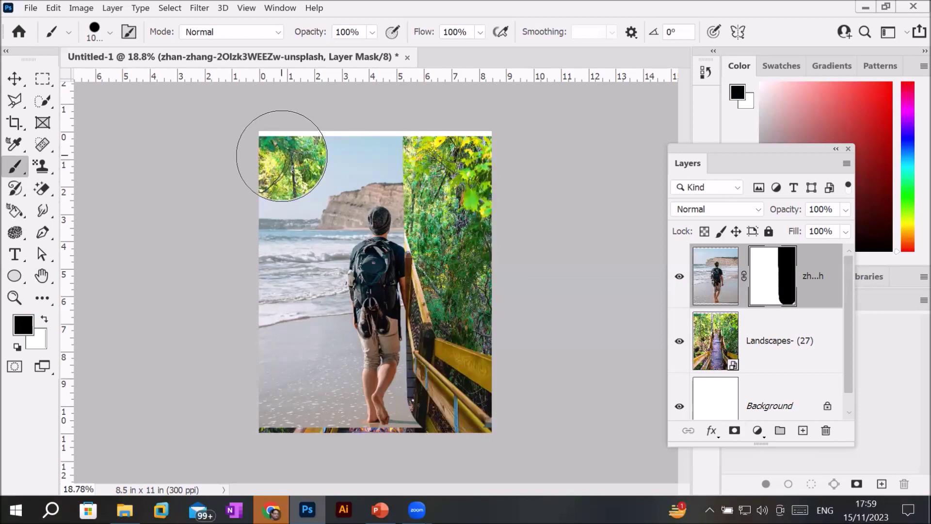
{"action": "left_click", "coordinate": [284, 415], "text": "shift"}
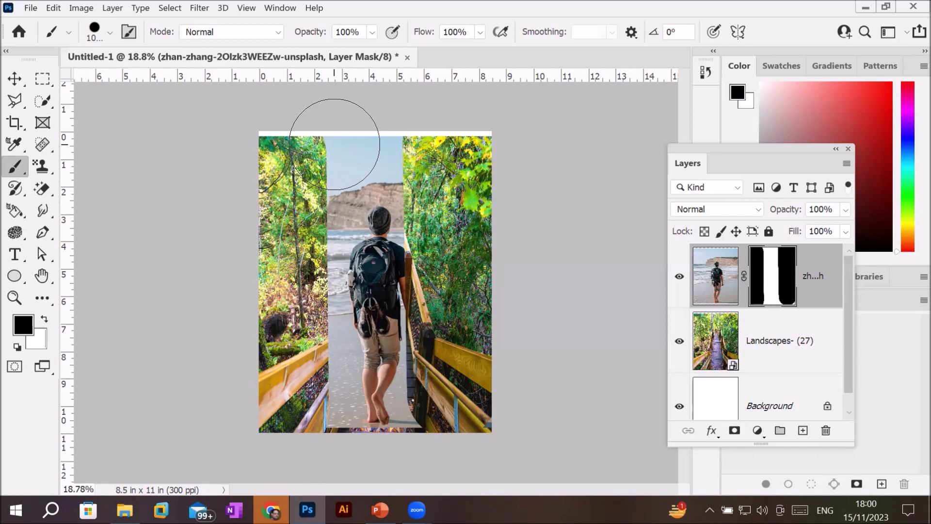
{"action": "left_click_drag", "start_coordinate": [334, 144], "coordinate": [395, 124]}
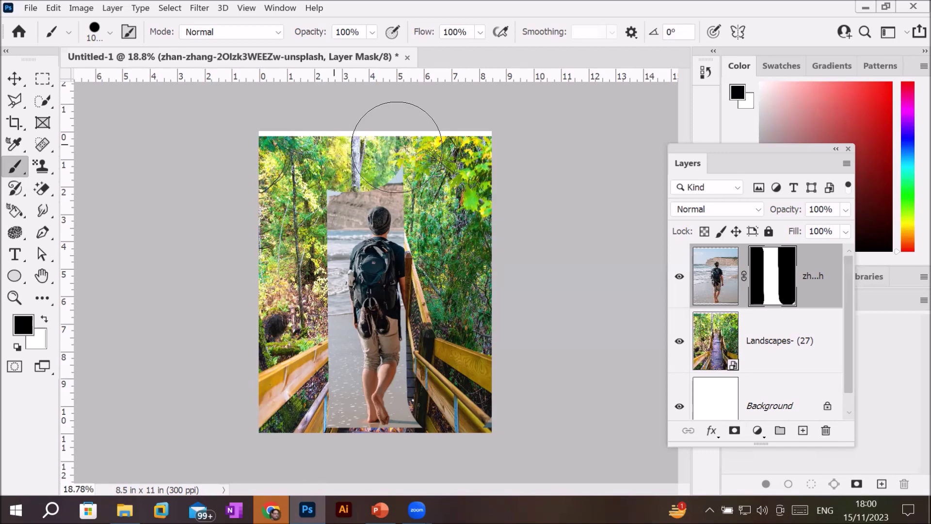
{"action": "mouse_move", "coordinate": [496, 426]}
{"action": "left_mouse_down"}
{"action": "mouse_move", "coordinate": [311, 427]}
{"action": "mouse_move", "coordinate": [270, 395]}
{"action": "mouse_move", "coordinate": [509, 281]}
{"action": "mouse_move", "coordinate": [341, 310]}
{"action": "mouse_move", "coordinate": [409, 125]}
{"action": "left_mouse_up"}
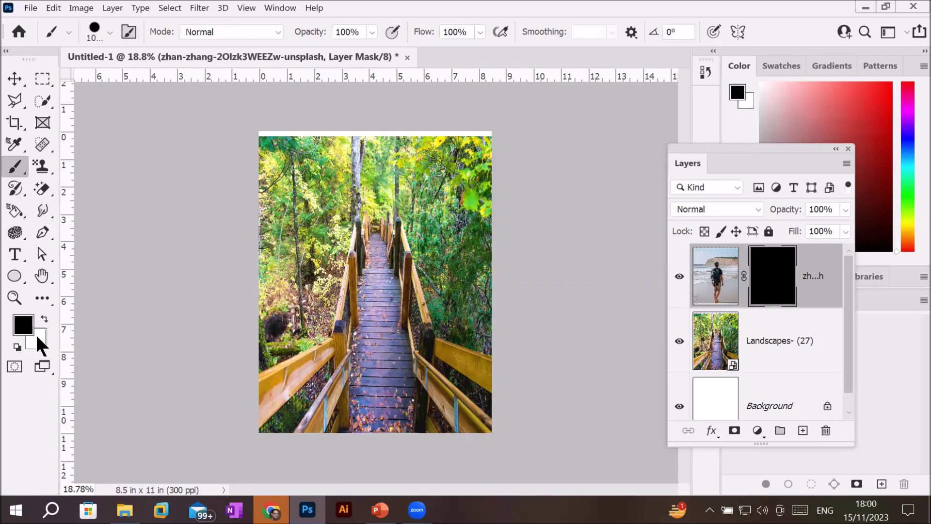
Paint white on the mask in a broad inverted V from the sky down both sides of the man to reveal the beach photo.
{"action": "left_click", "coordinate": [43, 317]}
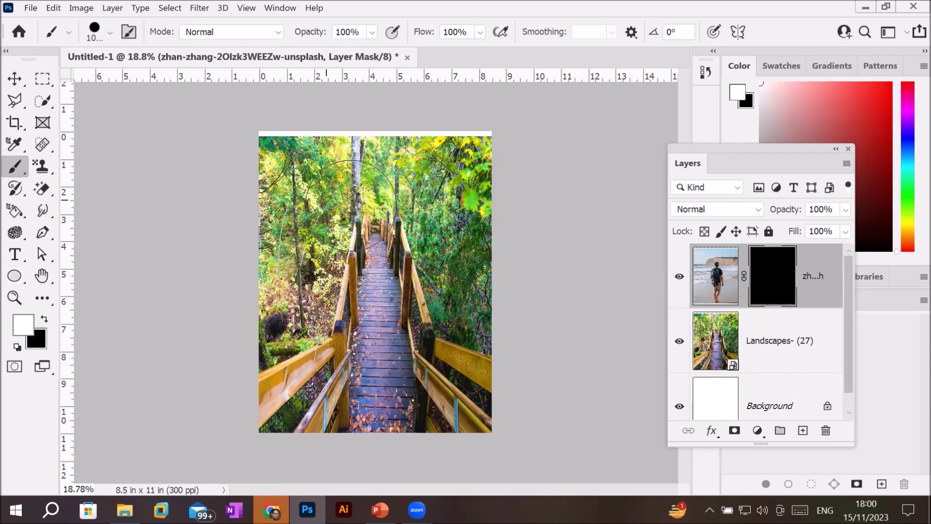
{"action": "left_click", "coordinate": [368, 182]}
{"action": "mouse_move", "coordinate": [369, 182]}
{"action": "left_mouse_down"}
{"action": "mouse_move", "coordinate": [257, 480]}
{"action": "mouse_move", "coordinate": [368, 219]}
{"action": "mouse_move", "coordinate": [383, 219]}
{"action": "left_mouse_up"}
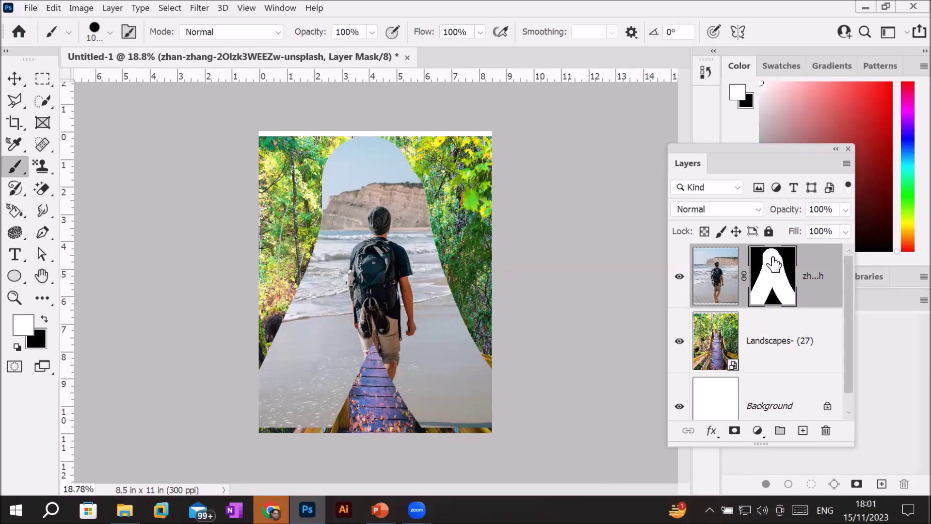
Disable and re-enable the beach photo's layer mask, and try applying the mask permanently to the layer before undoing it.
{"action": "left_click", "coordinate": [779, 284], "text": "shift"}
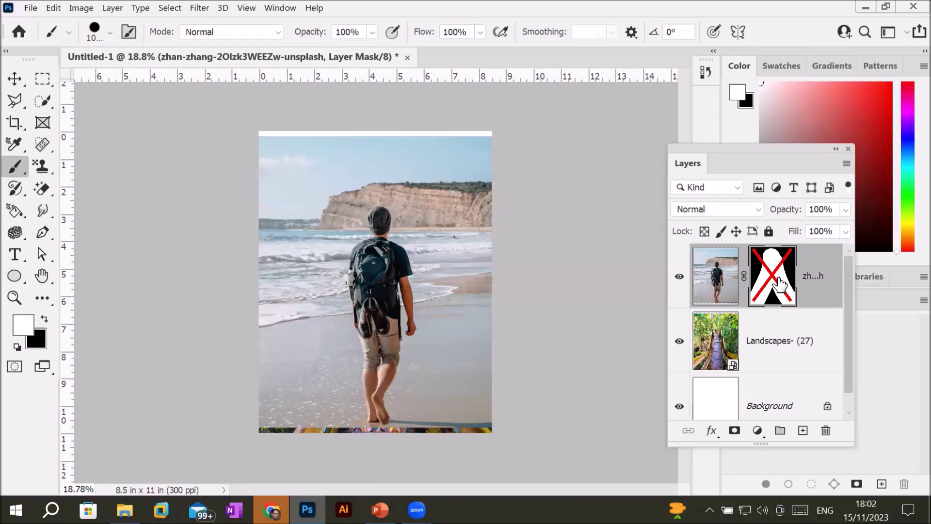
{"action": "left_click", "coordinate": [780, 284], "text": "shift"}
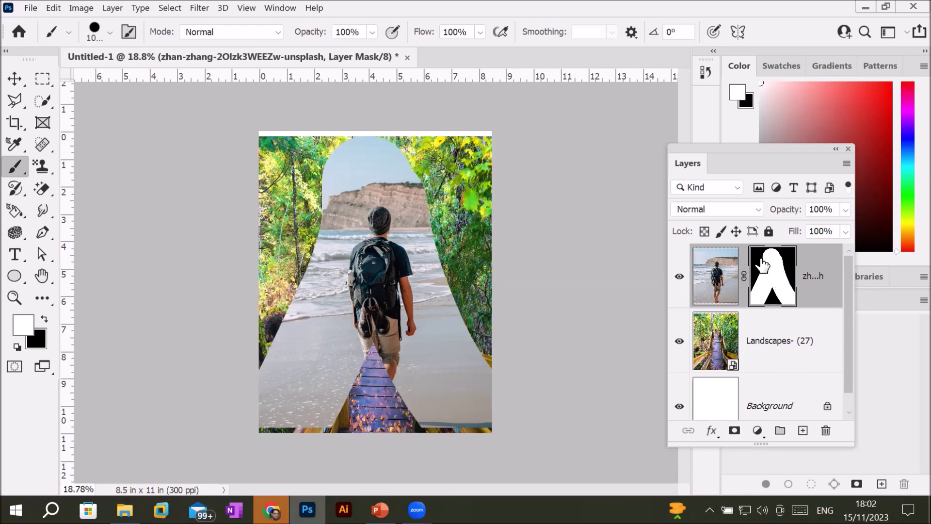
{"action": "left_click", "coordinate": [826, 431]}
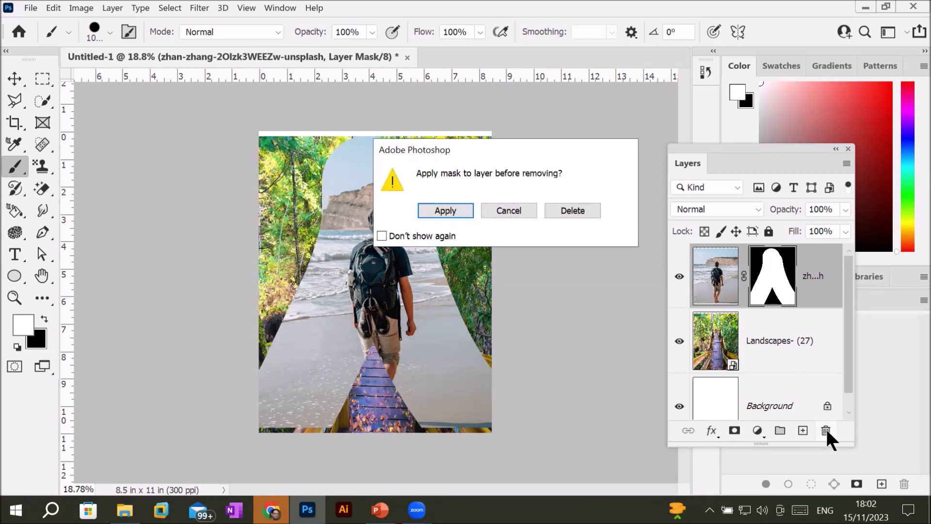
{"action": "left_click", "coordinate": [452, 204]}
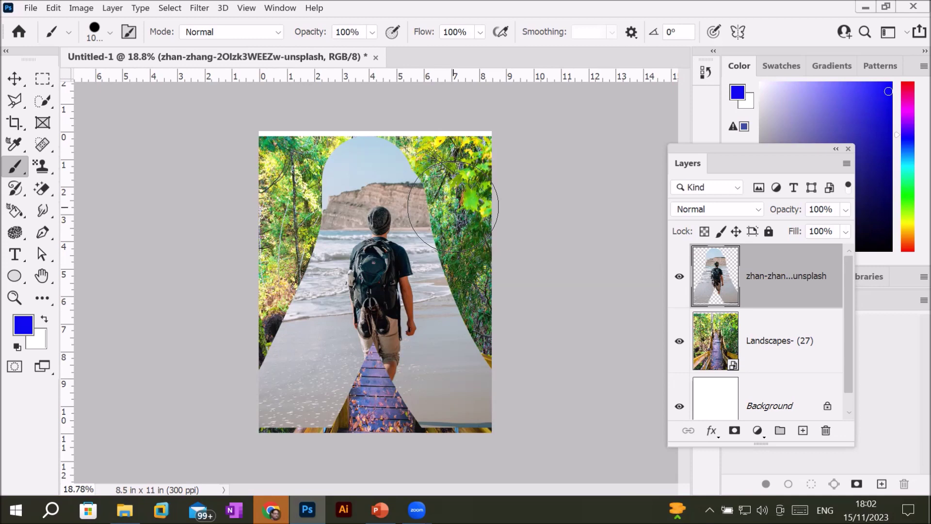
{"action": "key", "text": "ctrl+shift+m"}
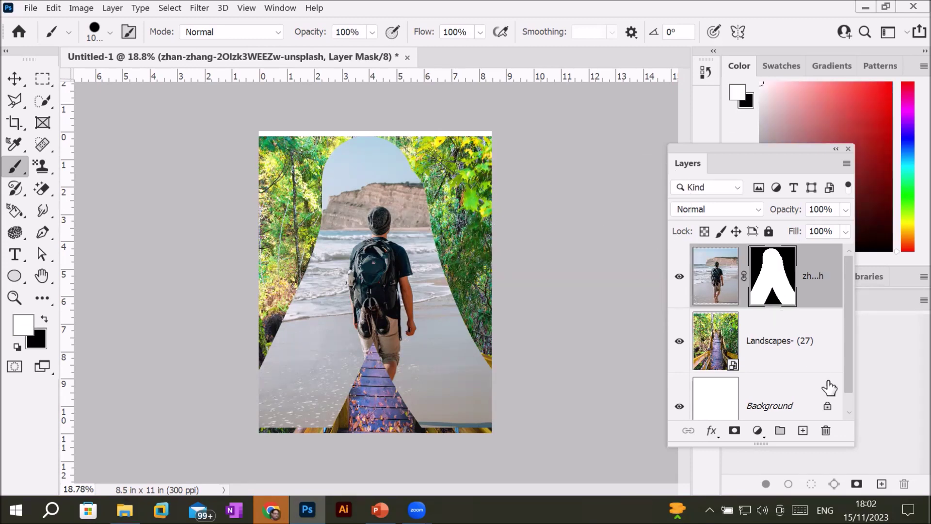
Delete the beach photo's painted layer mask without applying it, and add a new white layer mask.
{"action": "left_click", "coordinate": [826, 432]}
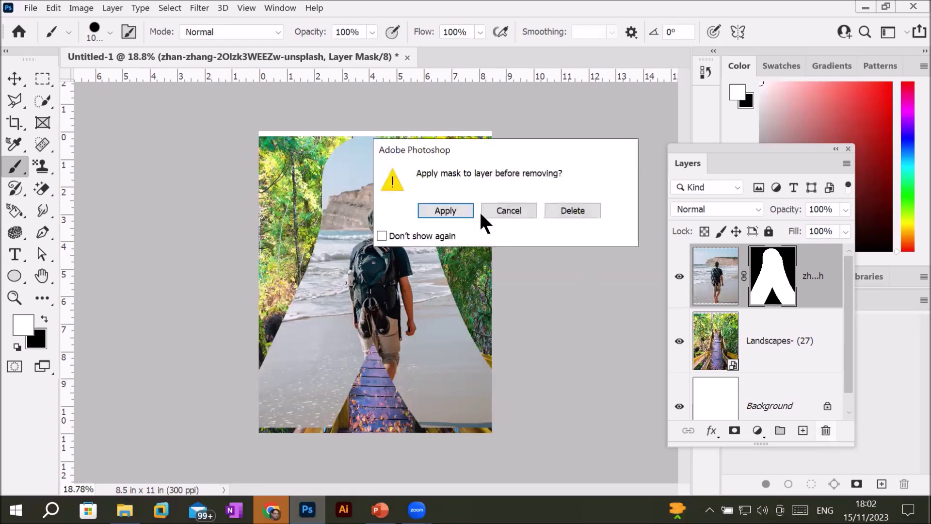
{"action": "left_click", "coordinate": [581, 207]}
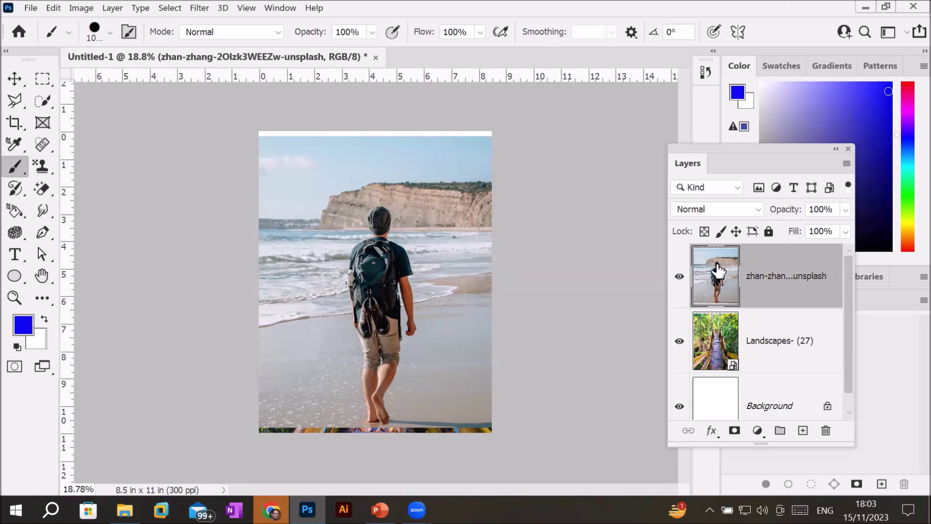
{"action": "left_click", "coordinate": [735, 432]}
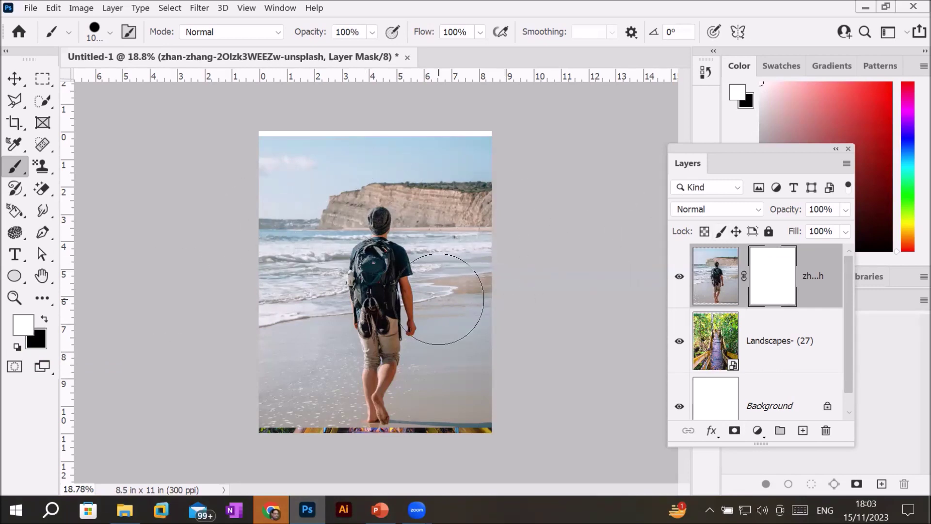
Paint black horizontal bands across the upper and lower parts of the mask to expose the forest bridge.
{"action": "left_click", "coordinate": [44, 318]}
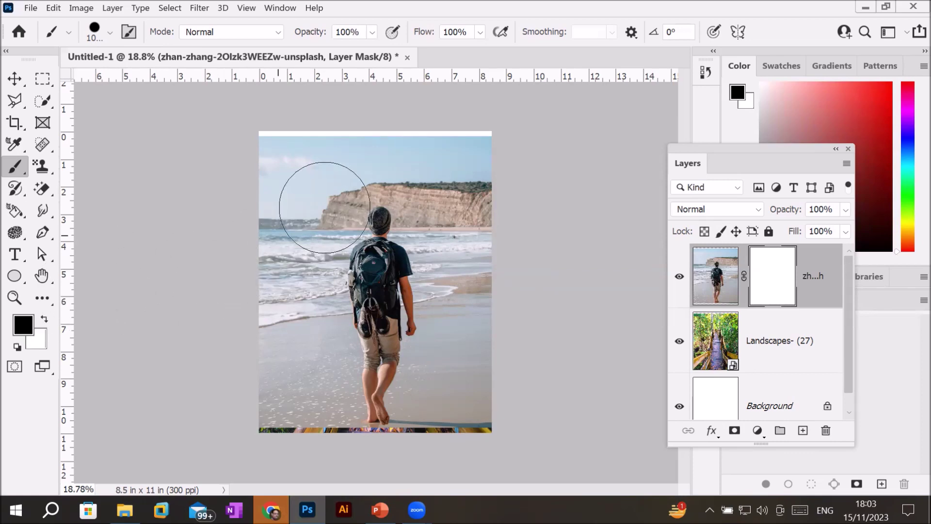
{"action": "mouse_move", "coordinate": [290, 170]}
{"action": "left_mouse_down"}
{"action": "mouse_move", "coordinate": [405, 155]}
{"action": "mouse_move", "coordinate": [607, 166]}
{"action": "left_mouse_up"}
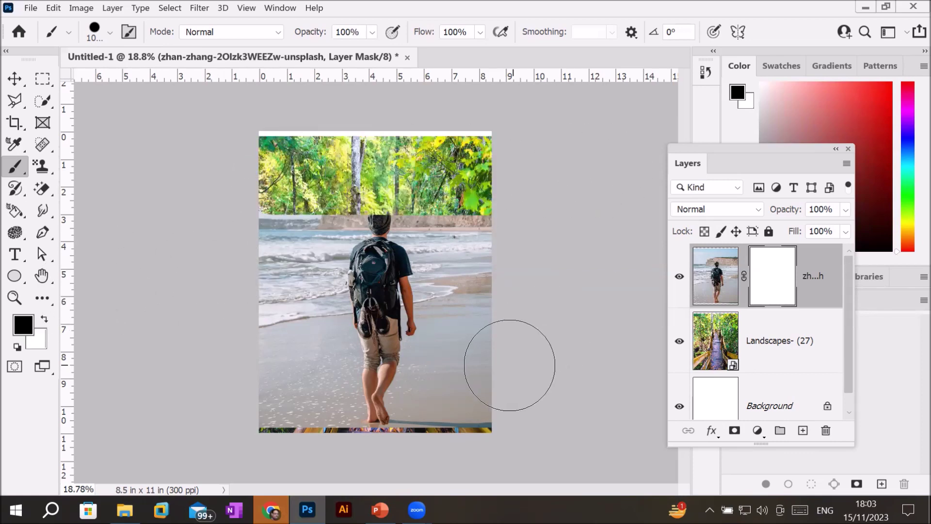
{"action": "left_click_drag", "start_coordinate": [509, 364], "coordinate": [463, 388]}
{"action": "left_click_drag", "start_coordinate": [252, 389], "coordinate": [466, 388]}
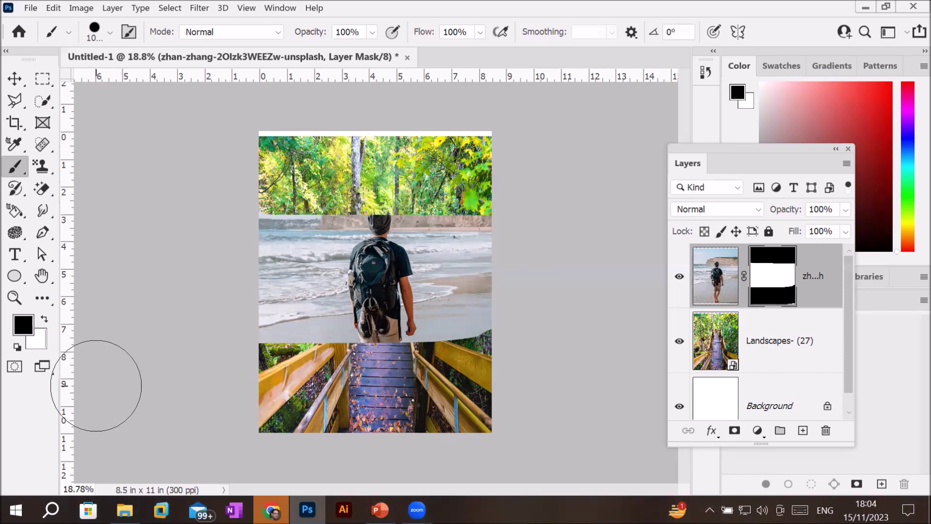
Paint white over both black bands on the mask to restore the full beach photo.
{"action": "left_click", "coordinate": [44, 319]}
{"action": "mouse_move", "coordinate": [335, 347]}
{"action": "left_mouse_down"}
{"action": "mouse_move", "coordinate": [298, 418]}
{"action": "mouse_move", "coordinate": [466, 416]}
{"action": "left_mouse_up"}
{"action": "mouse_move", "coordinate": [369, 174]}
{"action": "left_mouse_down"}
{"action": "mouse_move", "coordinate": [221, 182]}
{"action": "mouse_move", "coordinate": [285, 197]}
{"action": "left_mouse_up"}
{"action": "left_click_drag", "start_coordinate": [484, 199], "coordinate": [499, 231]}
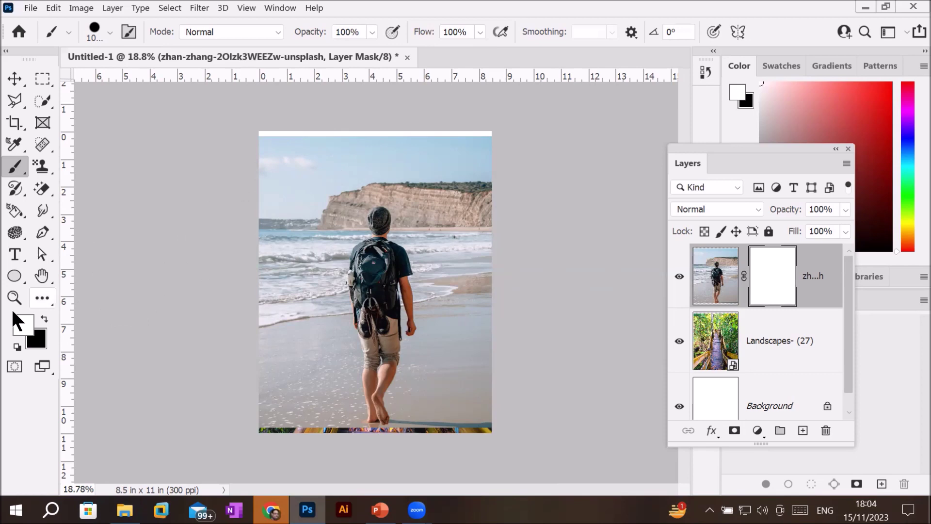
Stamp four black brush circles on the mask, one near each corner of the beach photo.
{"action": "left_click", "coordinate": [44, 318]}
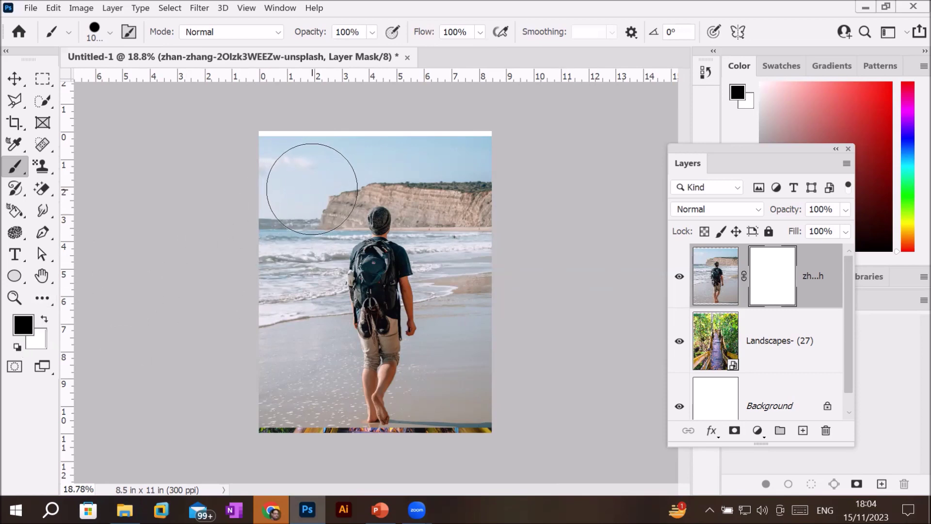
{"action": "left_click", "coordinate": [312, 188]}
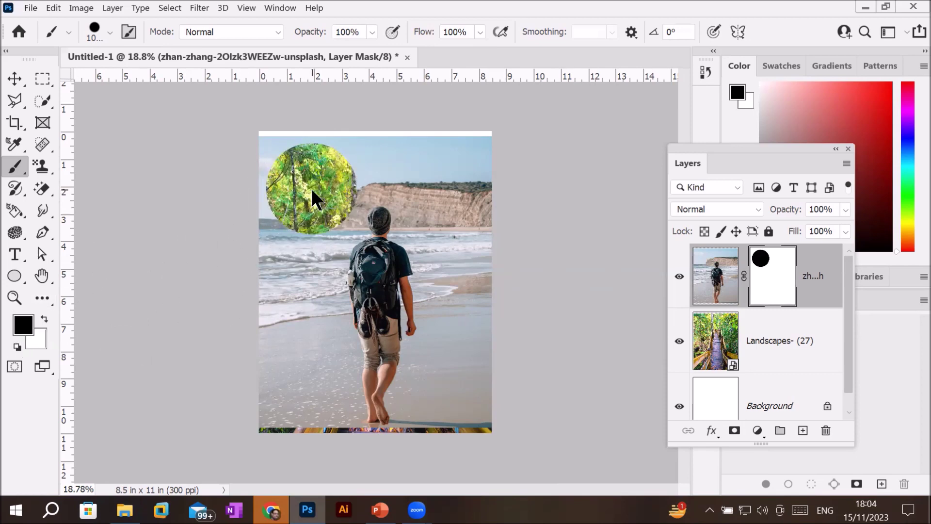
{"action": "left_click", "coordinate": [439, 371]}
{"action": "left_click", "coordinate": [440, 186]}
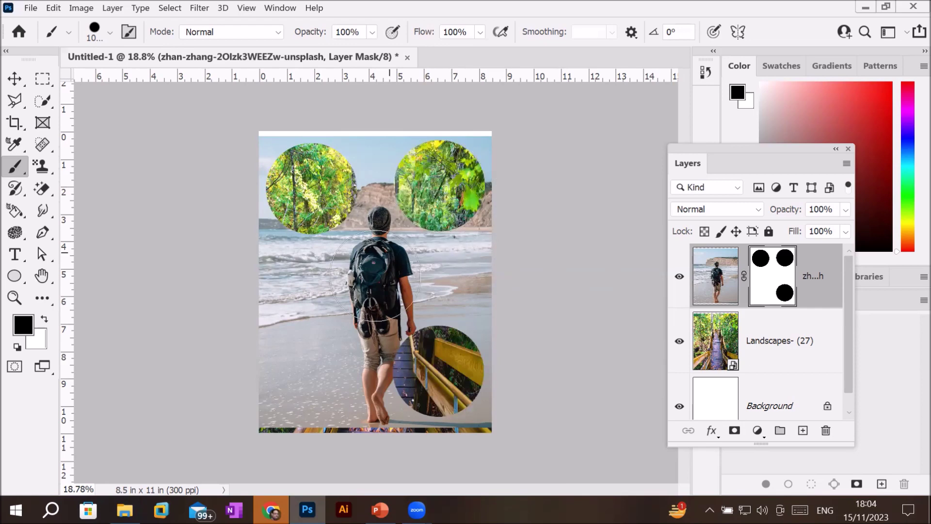
{"action": "left_click", "coordinate": [313, 368]}
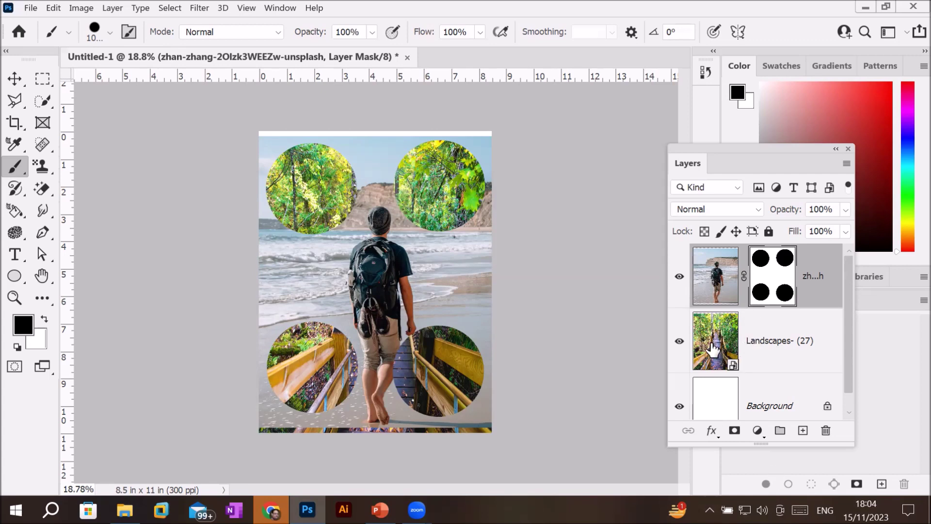
Delete the Landscapes- (27) layer beneath the masked beach photo.
{"action": "left_click", "coordinate": [741, 363]}
{"action": "left_click", "coordinate": [826, 430]}
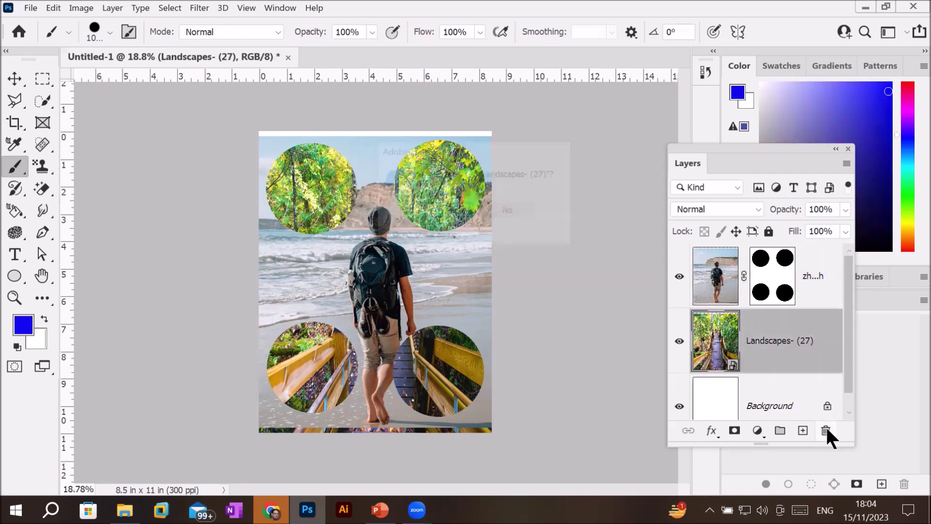
{"action": "left_click", "coordinate": [439, 211]}
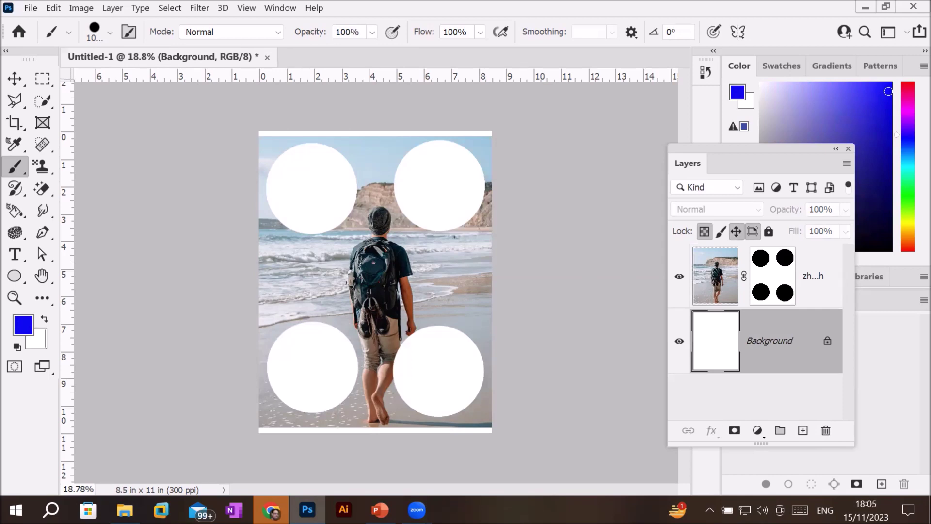
Unlock the white background layer and fill it with a multicoloured diamond gradient drawn diagonally across the canvas.
{"action": "left_click", "coordinate": [828, 340]}
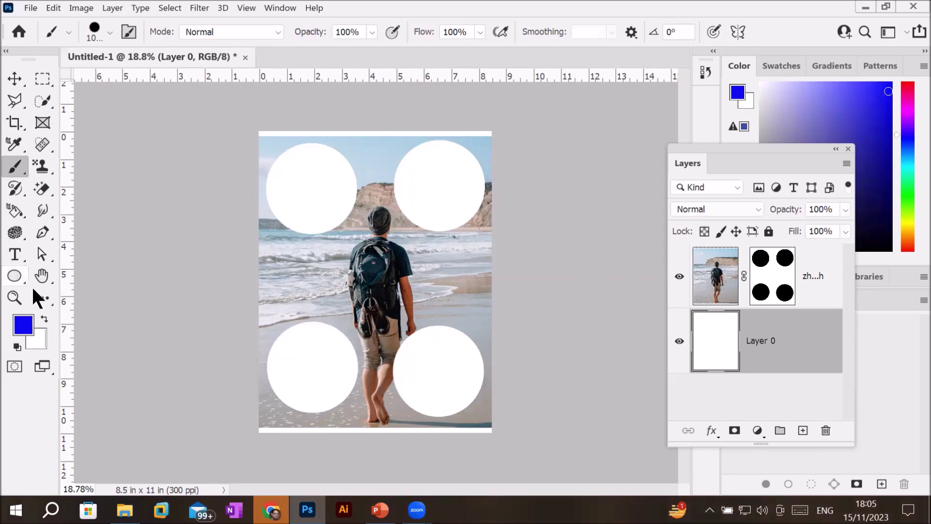
{"action": "left_click", "coordinate": [17, 212]}
{"action": "left_click", "coordinate": [68, 207]}
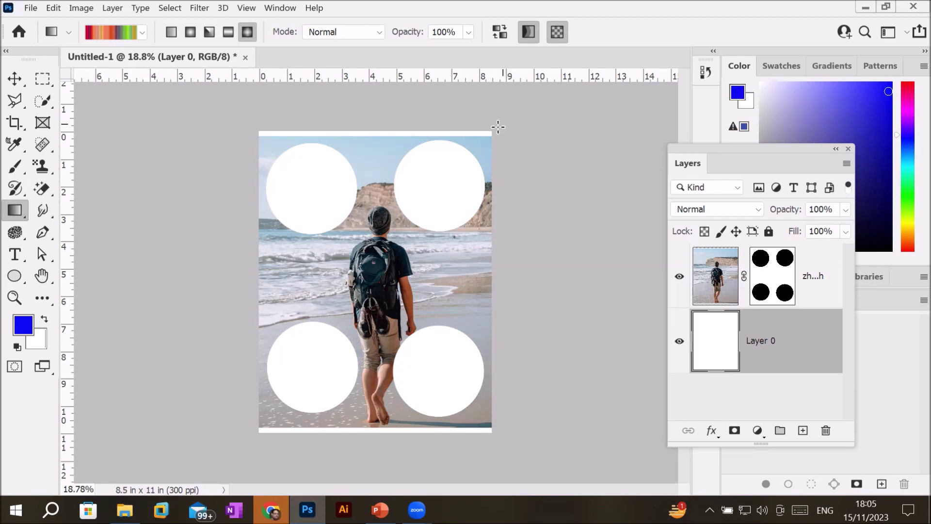
{"action": "left_click_drag", "start_coordinate": [486, 134], "coordinate": [259, 432]}
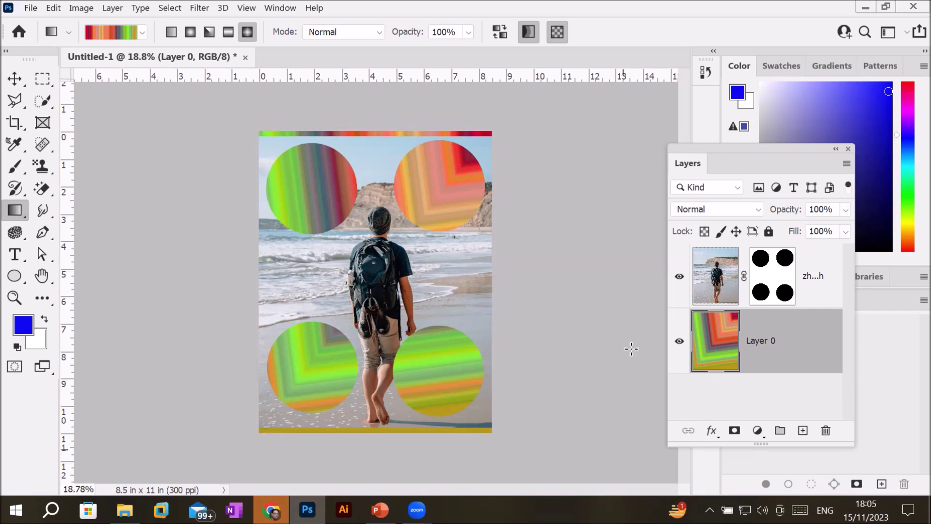
Set the foreground colour to mid-grey 817f7f with the beach photo's mask active, and switch editing to the photo's image.
{"action": "left_click", "coordinate": [774, 277]}
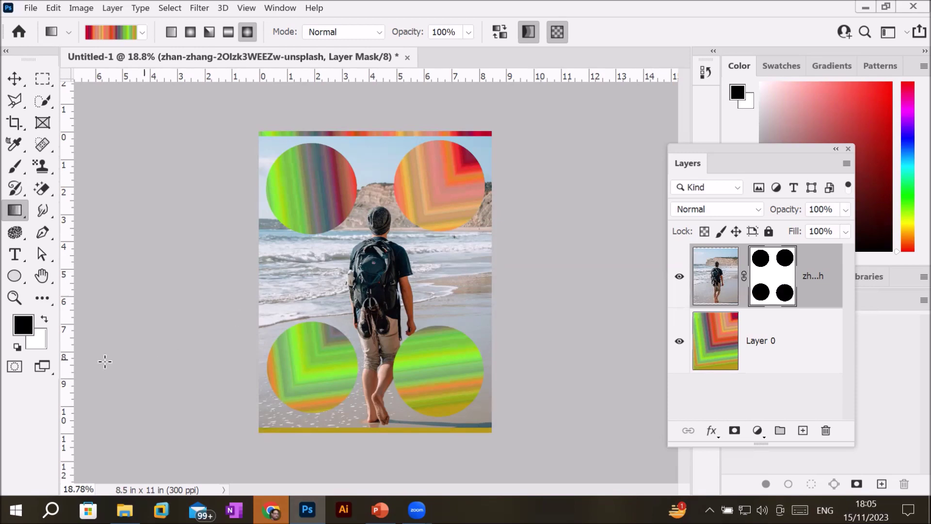
{"action": "left_click", "coordinate": [24, 325]}
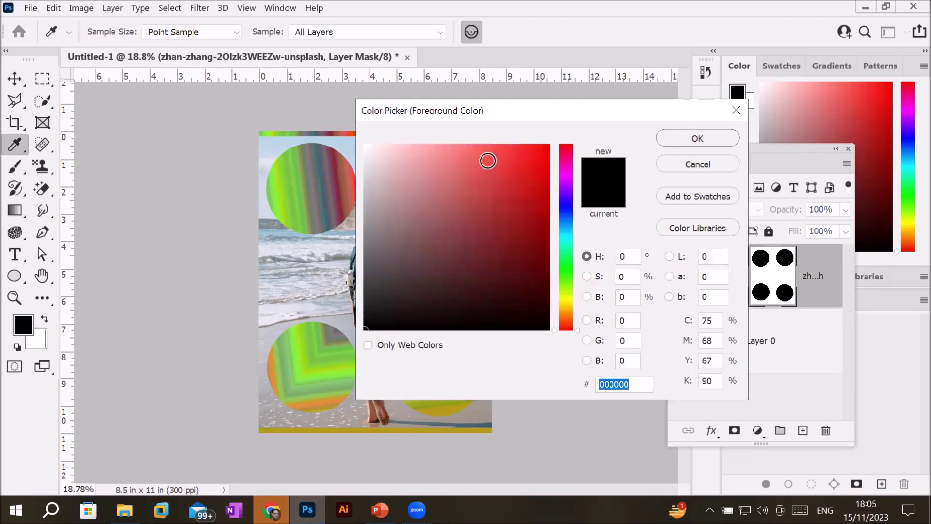
{"action": "left_click", "coordinate": [488, 160]}
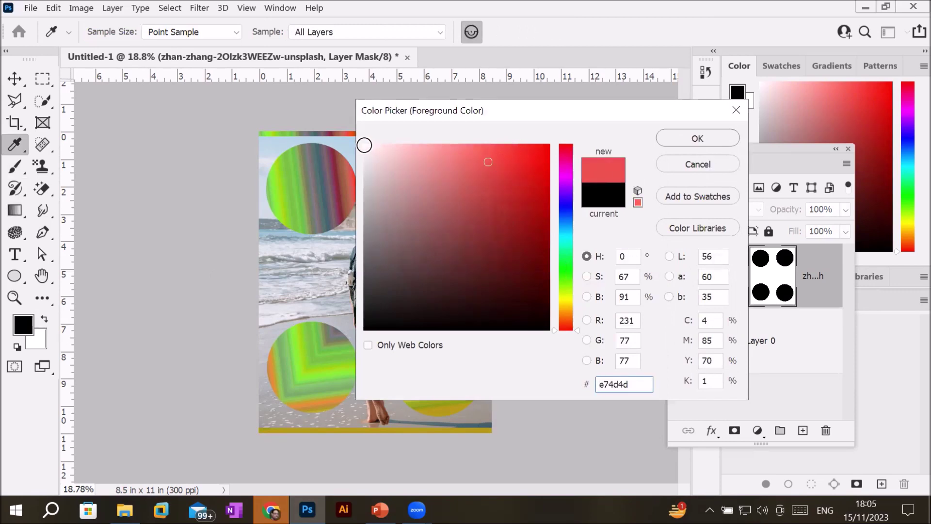
{"action": "left_click", "coordinate": [366, 146]}
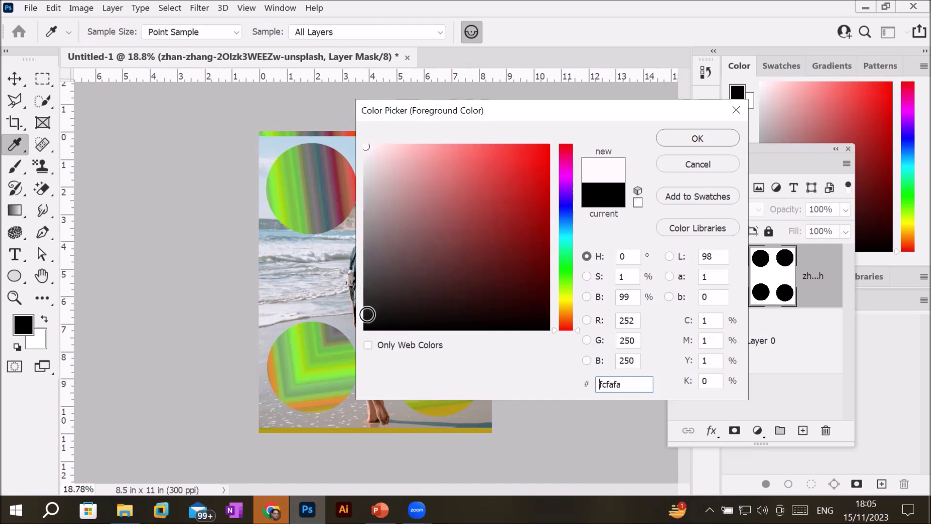
{"action": "left_click", "coordinate": [367, 327]}
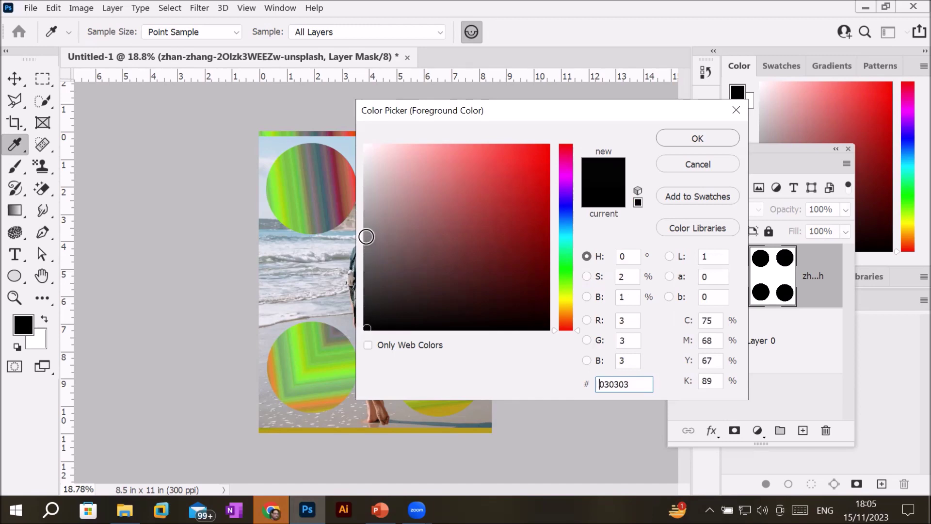
{"action": "left_click", "coordinate": [366, 234]}
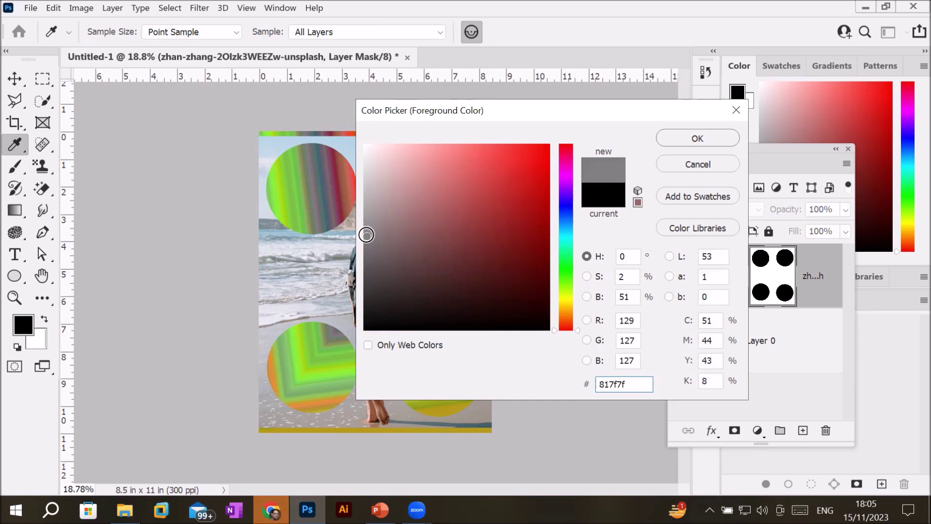
{"action": "left_click", "coordinate": [710, 136]}
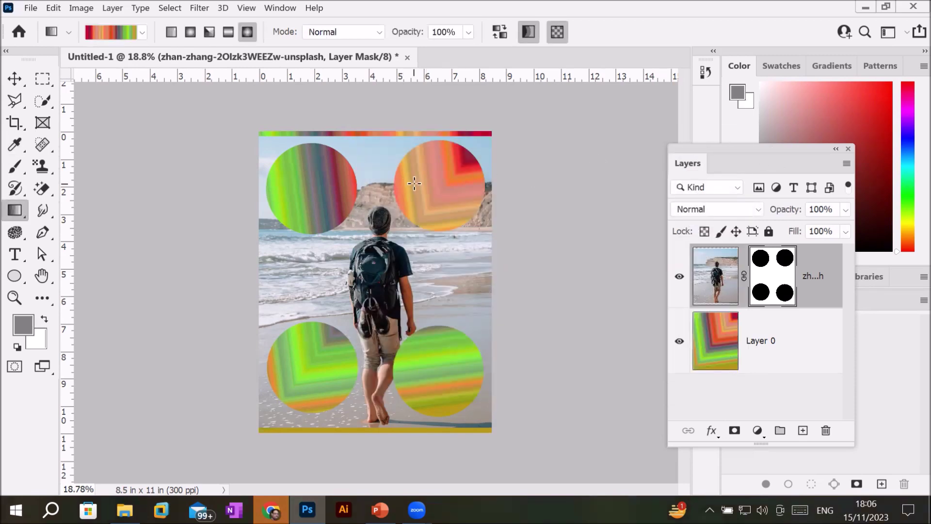
{"action": "left_click", "coordinate": [712, 274]}
{"action": "left_click", "coordinate": [713, 275]}
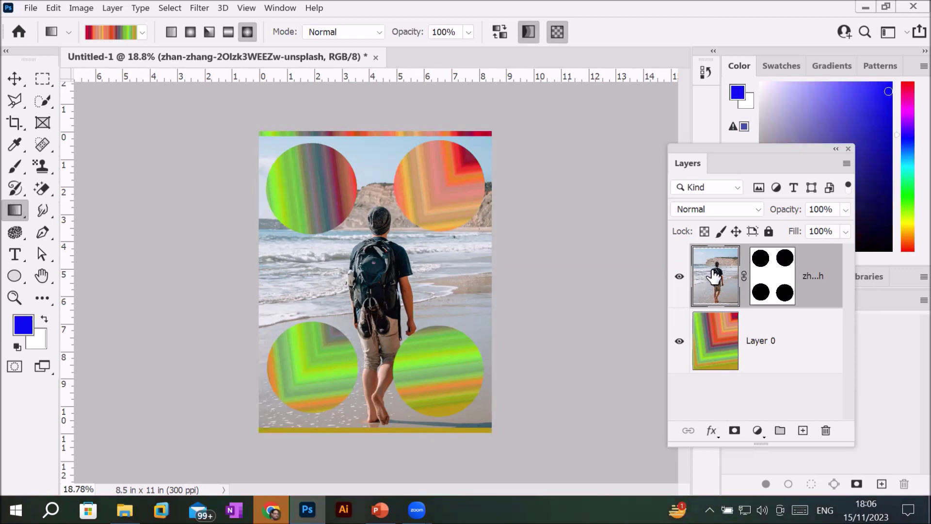
Paint mid-grey with the brush over the whole of the beach photo's layer mask.
{"action": "left_click", "coordinate": [777, 270]}
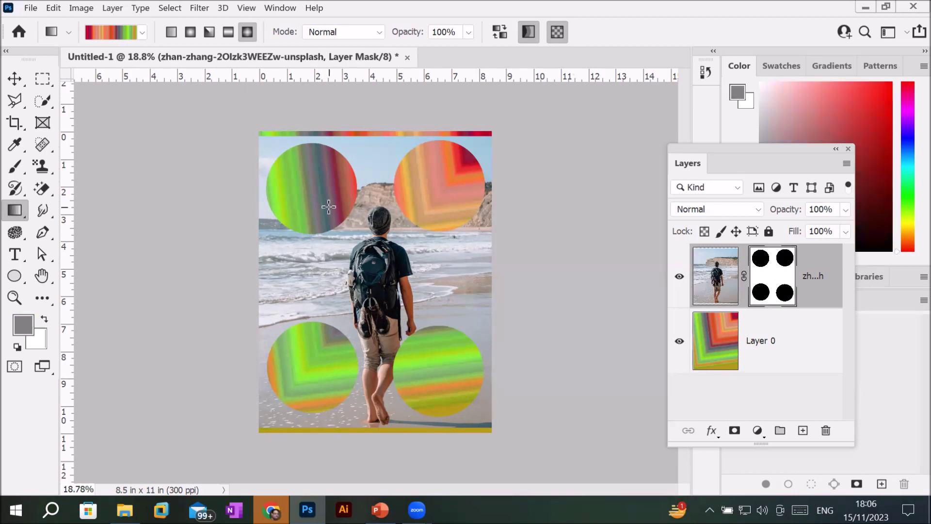
{"action": "left_click", "coordinate": [14, 166]}
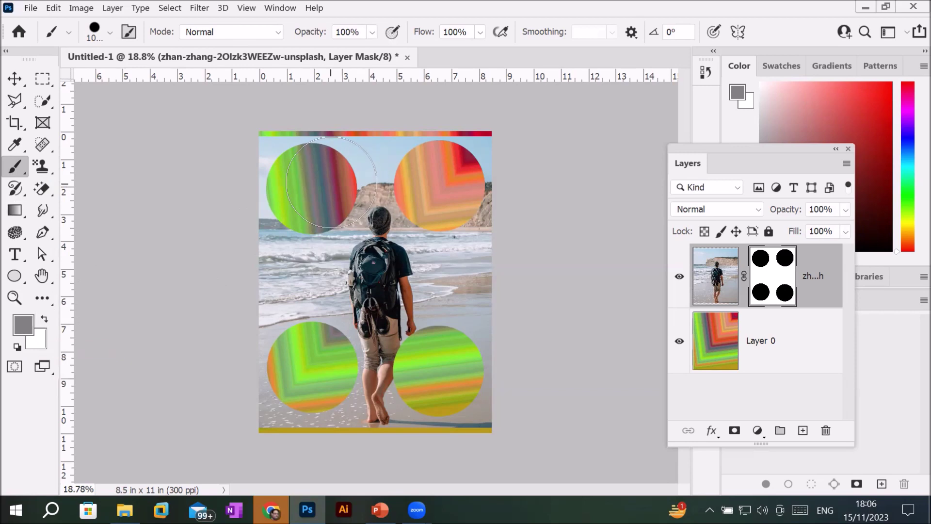
{"action": "mouse_move", "coordinate": [346, 179]}
{"action": "left_mouse_down"}
{"action": "mouse_move", "coordinate": [228, 206]}
{"action": "mouse_move", "coordinate": [269, 192]}
{"action": "mouse_move", "coordinate": [460, 178]}
{"action": "mouse_move", "coordinate": [547, 173]}
{"action": "left_mouse_up"}
{"action": "mouse_move", "coordinate": [291, 223]}
{"action": "left_mouse_down"}
{"action": "mouse_move", "coordinate": [485, 252]}
{"action": "mouse_move", "coordinate": [272, 305]}
{"action": "mouse_move", "coordinate": [543, 281]}
{"action": "mouse_move", "coordinate": [218, 350]}
{"action": "mouse_move", "coordinate": [603, 357]}
{"action": "mouse_move", "coordinate": [218, 383]}
{"action": "mouse_move", "coordinate": [597, 402]}
{"action": "left_mouse_up"}
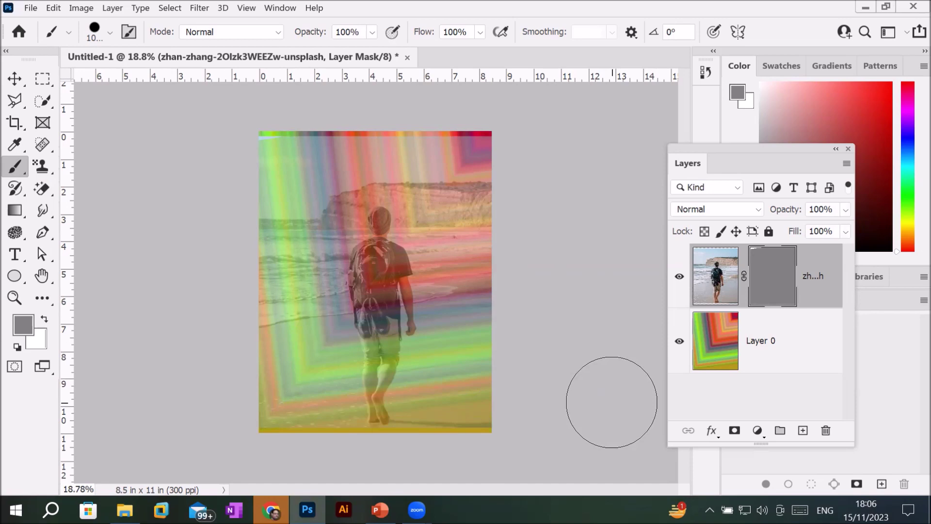
Paint the beach photo's mask white over the entire canvas to reveal the photo fully again.
{"action": "scroll", "coordinate": [572, 291], "scroll_direction": "up", "scroll_amount": 5}
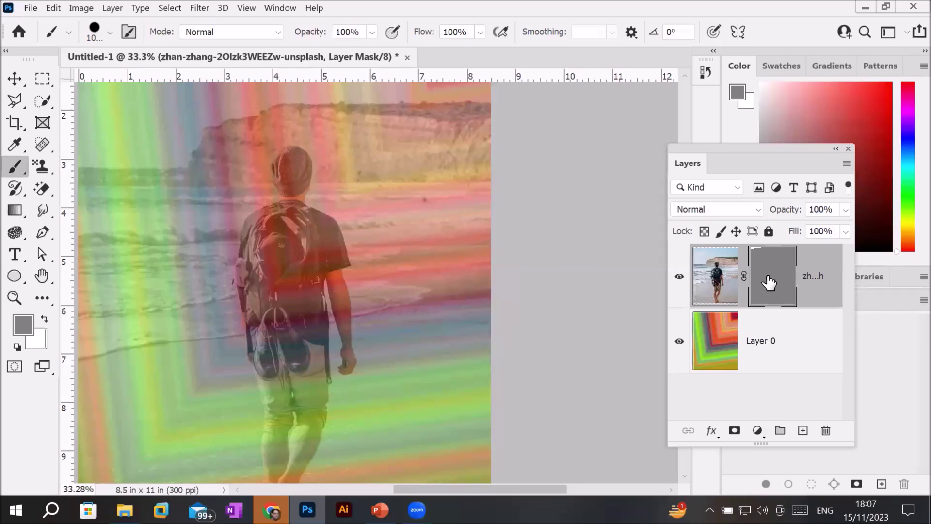
{"action": "left_click", "coordinate": [13, 341]}
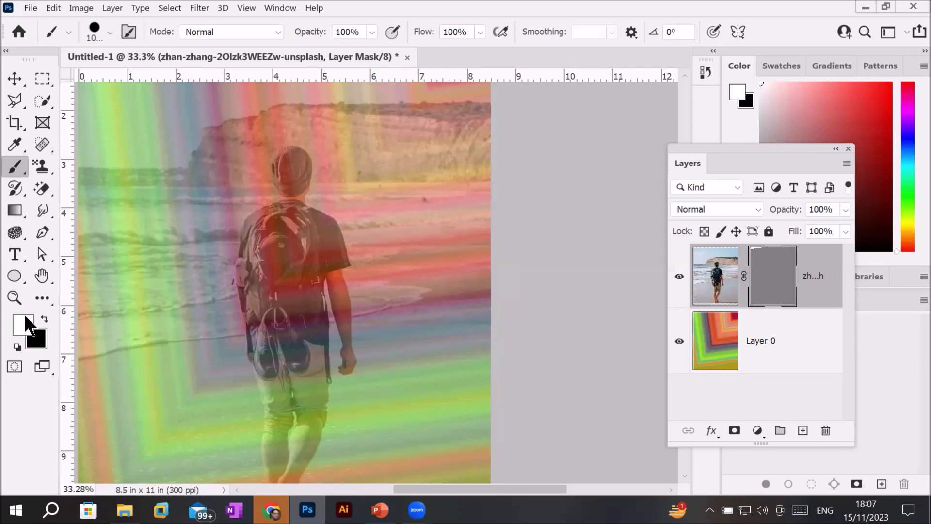
{"action": "mouse_move", "coordinate": [136, 160]}
{"action": "left_mouse_down"}
{"action": "mouse_move", "coordinate": [488, 137]}
{"action": "mouse_move", "coordinate": [29, 262]}
{"action": "mouse_move", "coordinate": [443, 312]}
{"action": "mouse_move", "coordinate": [478, 370]}
{"action": "mouse_move", "coordinate": [136, 470]}
{"action": "mouse_move", "coordinate": [149, 194]}
{"action": "mouse_move", "coordinate": [114, 108]}
{"action": "mouse_move", "coordinate": [408, 286]}
{"action": "left_mouse_up"}
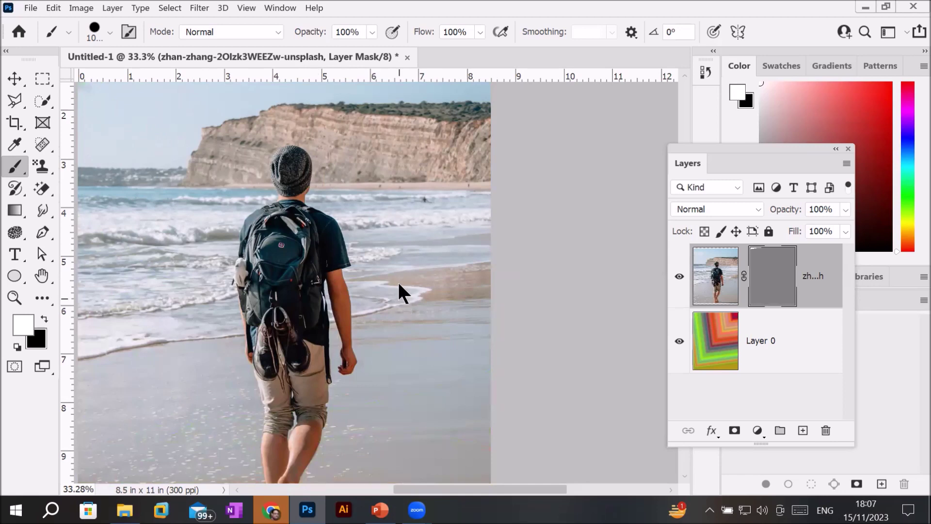
{"action": "scroll", "coordinate": [399, 291], "scroll_direction": "down", "scroll_amount": 2}
{"action": "mouse_move", "coordinate": [393, 178]}
{"action": "left_mouse_down"}
{"action": "mouse_move", "coordinate": [493, 108]}
{"action": "mouse_move", "coordinate": [536, 187]}
{"action": "left_mouse_up"}
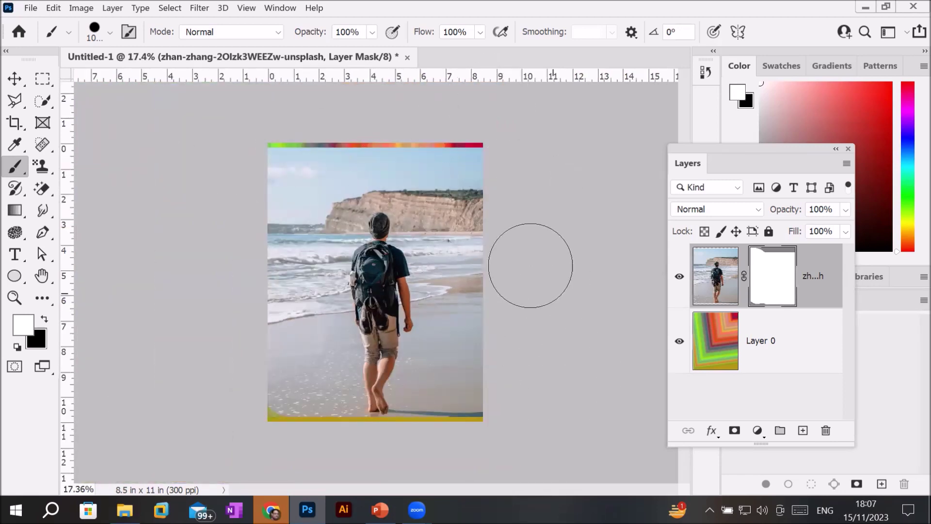
{"action": "scroll", "coordinate": [540, 254], "scroll_direction": "up", "scroll_amount": 1}
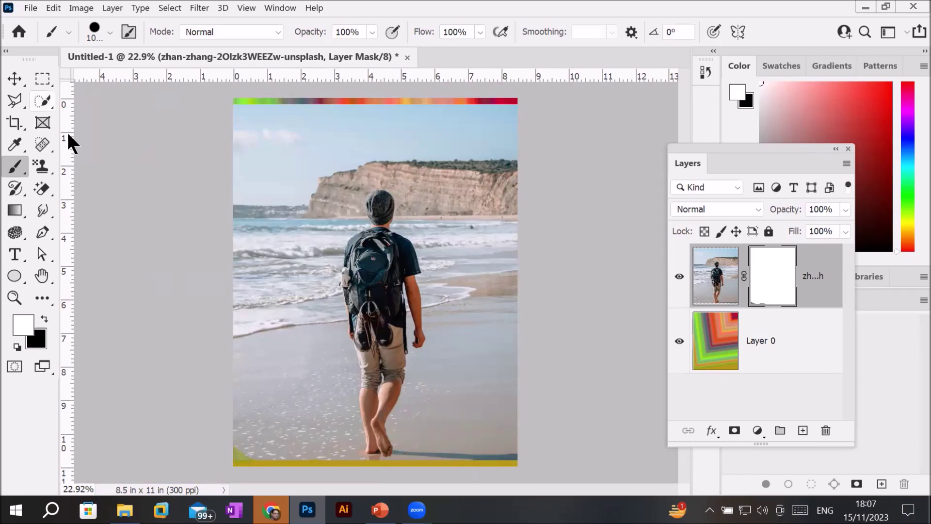
Paint a straight vertical black band on the mask over the hiker, from the sky down to his feet.
{"action": "left_click", "coordinate": [43, 320]}
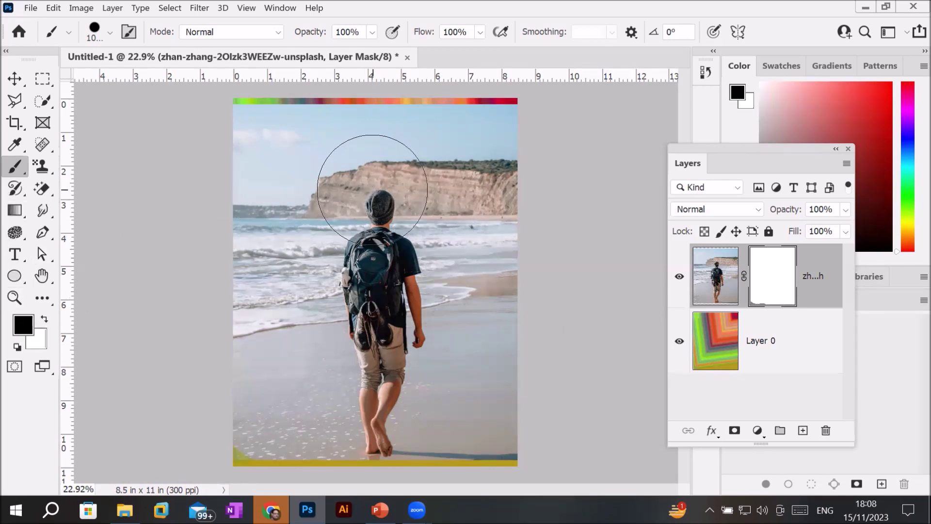
{"action": "left_click", "coordinate": [376, 146]}
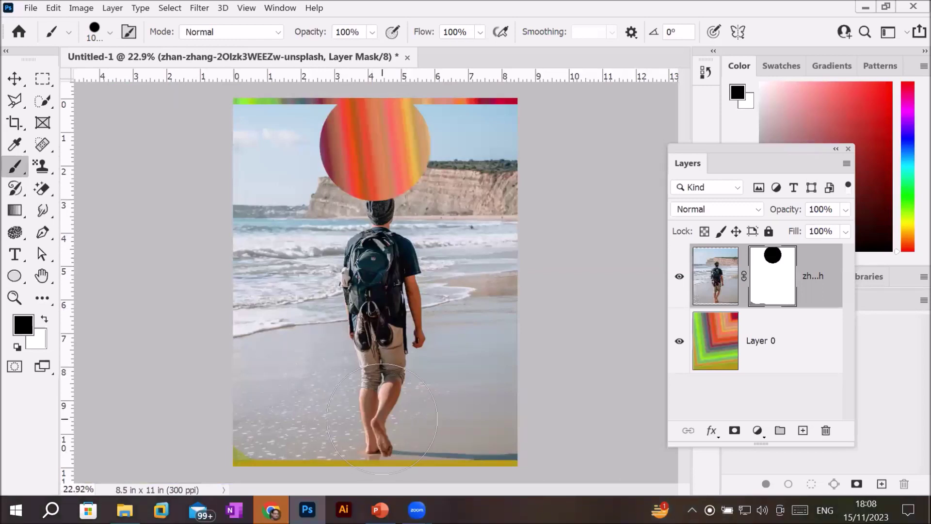
{"action": "left_click", "coordinate": [382, 418], "text": "shift"}
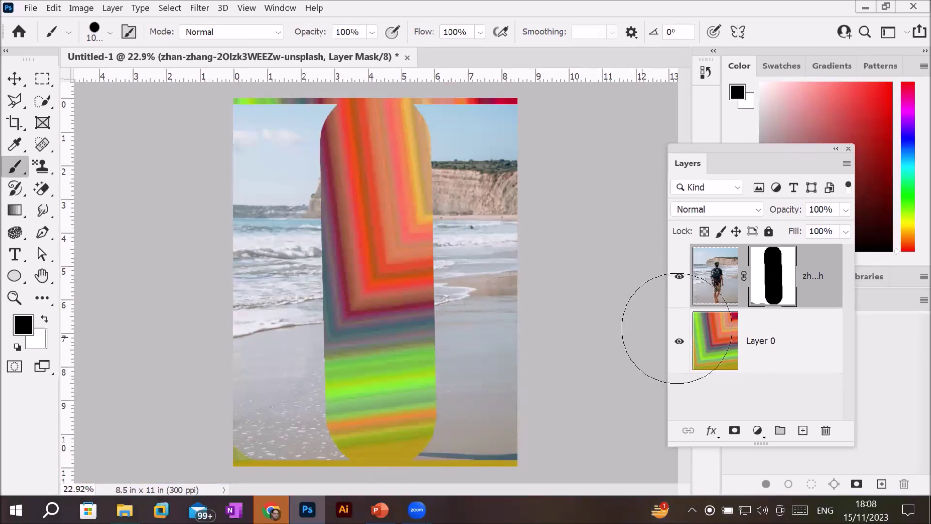
Try moving the beach photo with its linked mask, and again on its own with the mask unlinked.
{"action": "left_click", "coordinate": [723, 284]}
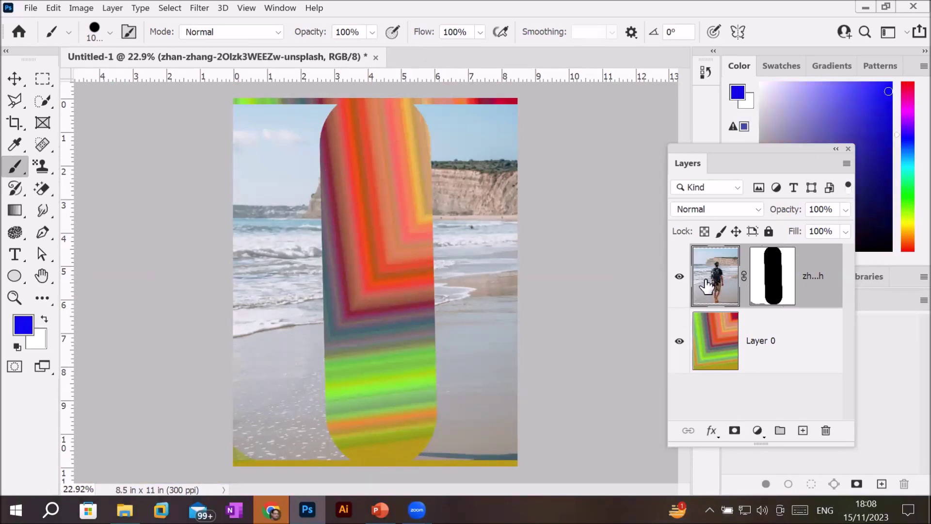
{"action": "left_click", "coordinate": [13, 78]}
{"action": "mouse_move", "coordinate": [489, 216]}
{"action": "left_mouse_down"}
{"action": "mouse_move", "coordinate": [409, 243]}
{"action": "mouse_move", "coordinate": [463, 215]}
{"action": "mouse_move", "coordinate": [558, 211]}
{"action": "mouse_move", "coordinate": [587, 227]}
{"action": "mouse_move", "coordinate": [478, 233]}
{"action": "mouse_move", "coordinate": [521, 202]}
{"action": "mouse_move", "coordinate": [507, 232]}
{"action": "mouse_move", "coordinate": [479, 214]}
{"action": "mouse_move", "coordinate": [538, 208]}
{"action": "mouse_move", "coordinate": [660, 265]}
{"action": "mouse_move", "coordinate": [553, 223]}
{"action": "mouse_move", "coordinate": [481, 233]}
{"action": "mouse_move", "coordinate": [528, 233]}
{"action": "mouse_move", "coordinate": [391, 228]}
{"action": "mouse_move", "coordinate": [535, 210]}
{"action": "mouse_move", "coordinate": [455, 208]}
{"action": "mouse_move", "coordinate": [467, 224]}
{"action": "mouse_move", "coordinate": [490, 216]}
{"action": "left_mouse_up"}
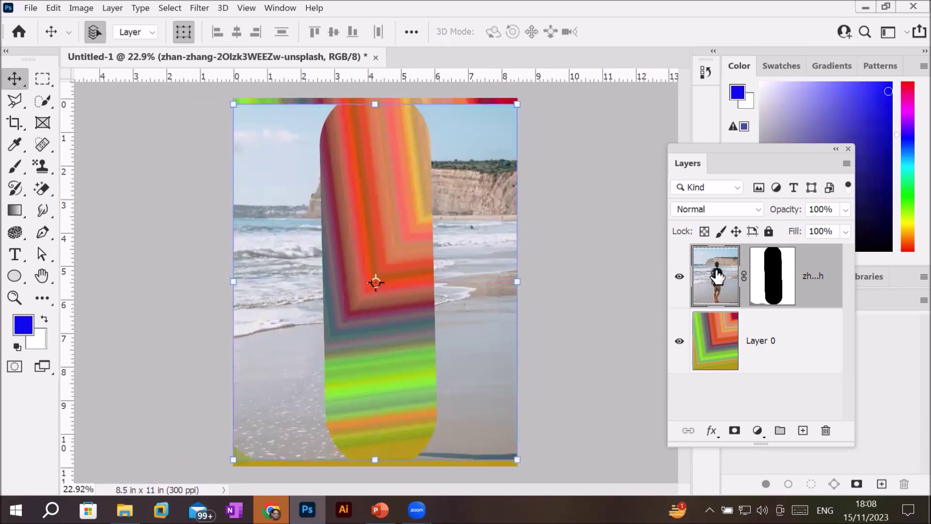
{"action": "left_click", "coordinate": [744, 276]}
{"action": "mouse_move", "coordinate": [474, 261]}
{"action": "left_mouse_down"}
{"action": "mouse_move", "coordinate": [323, 261]}
{"action": "mouse_move", "coordinate": [597, 255]}
{"action": "mouse_move", "coordinate": [324, 260]}
{"action": "mouse_move", "coordinate": [509, 257]}
{"action": "mouse_move", "coordinate": [443, 264]}
{"action": "mouse_move", "coordinate": [475, 266]}
{"action": "left_mouse_up"}
Shift the unlinked mask slightly to the right and relink it to the beach photo.
{"action": "left_click", "coordinate": [771, 287]}
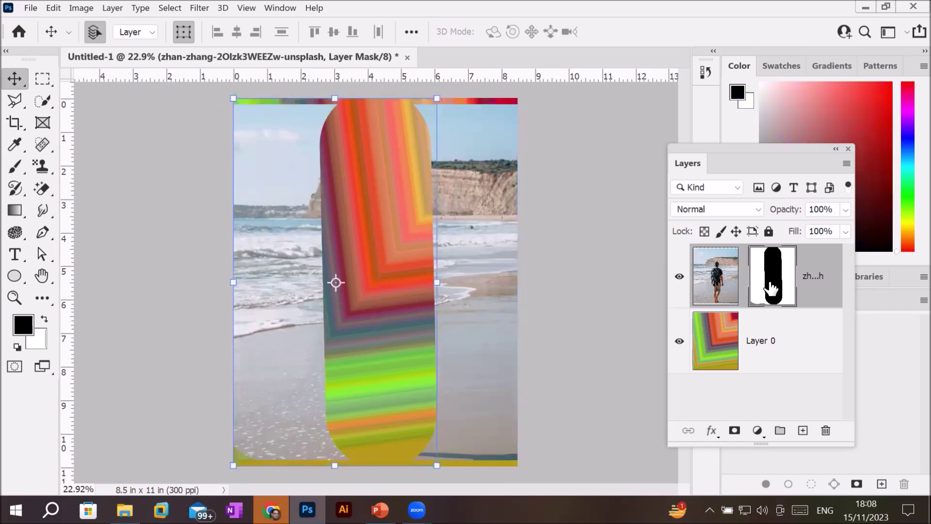
{"action": "mouse_move", "coordinate": [372, 242]}
{"action": "left_mouse_down"}
{"action": "mouse_move", "coordinate": [349, 252]}
{"action": "mouse_move", "coordinate": [291, 252]}
{"action": "mouse_move", "coordinate": [508, 252]}
{"action": "mouse_move", "coordinate": [369, 247]}
{"action": "mouse_move", "coordinate": [377, 241]}
{"action": "left_mouse_up"}
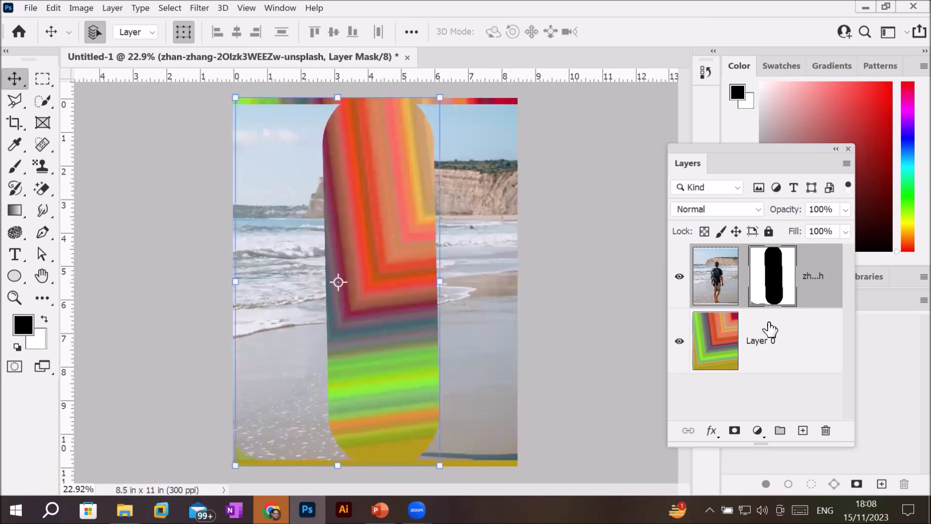
{"action": "left_click", "coordinate": [744, 276]}
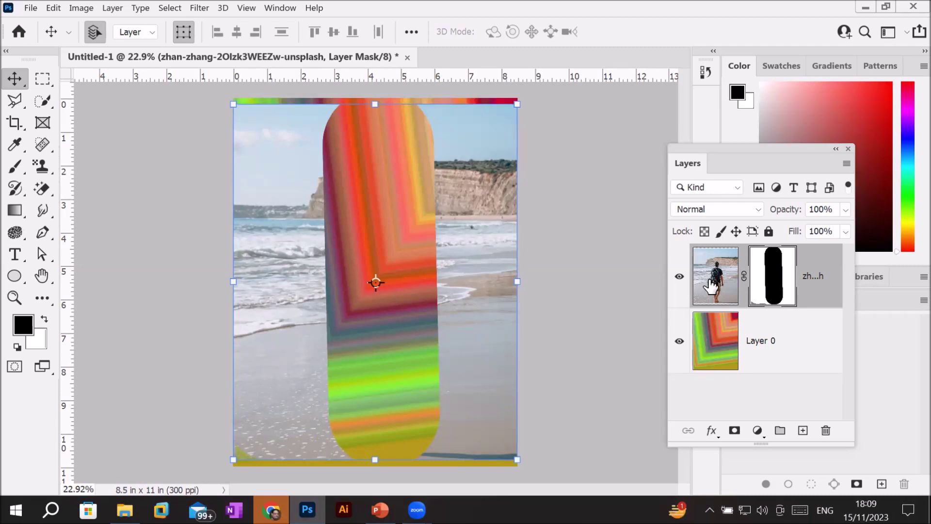
Disable and re-enable the beach photo's layer mask, and delete the mask without applying it.
{"action": "left_click", "coordinate": [774, 264], "text": "shift"}
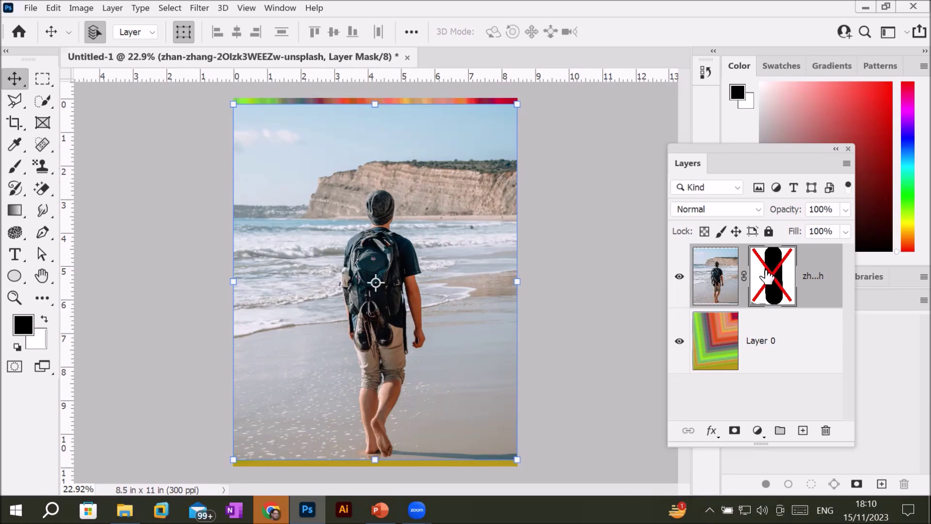
{"action": "left_click", "coordinate": [774, 272], "text": "shift"}
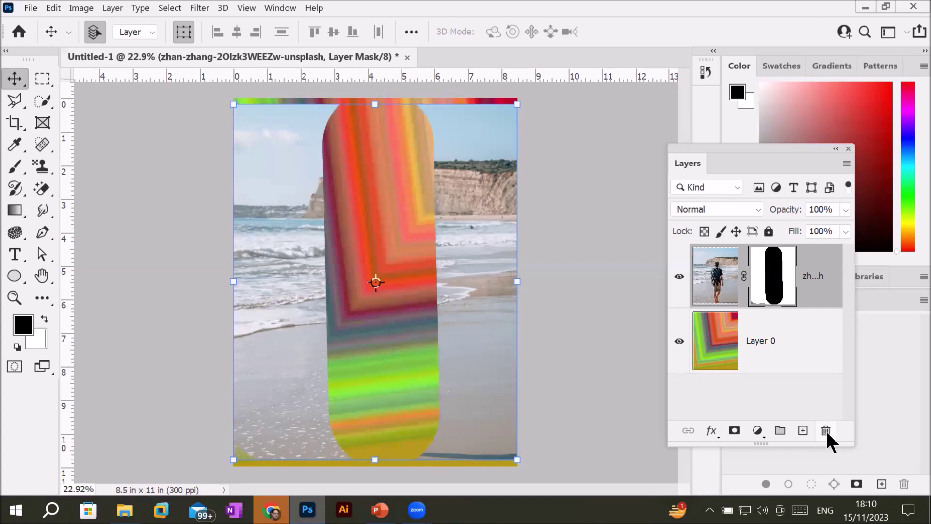
{"action": "left_click", "coordinate": [826, 430]}
{"action": "left_click", "coordinate": [574, 211]}
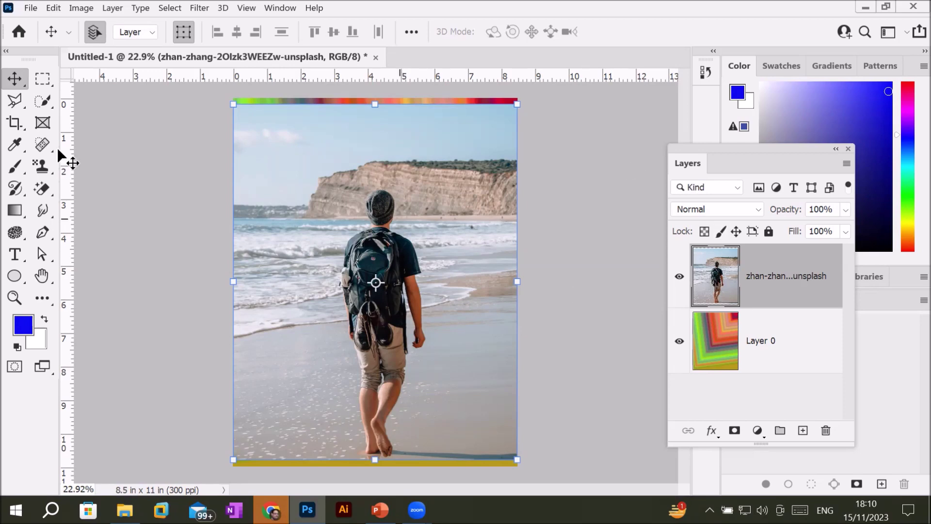
Select the hiker in the beach photo with Select Subject, and try an inverted layer mask that hides him.
{"action": "left_click", "coordinate": [42, 100]}
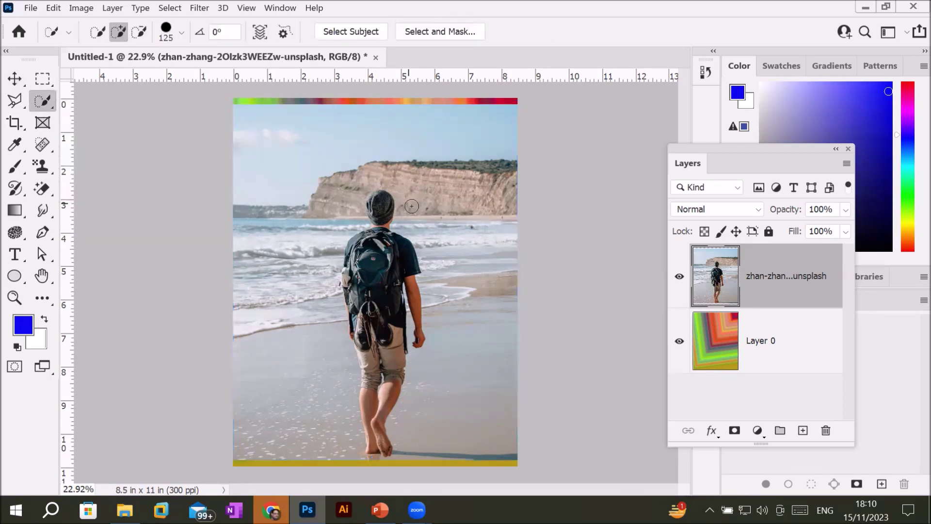
{"action": "left_click", "coordinate": [360, 33]}
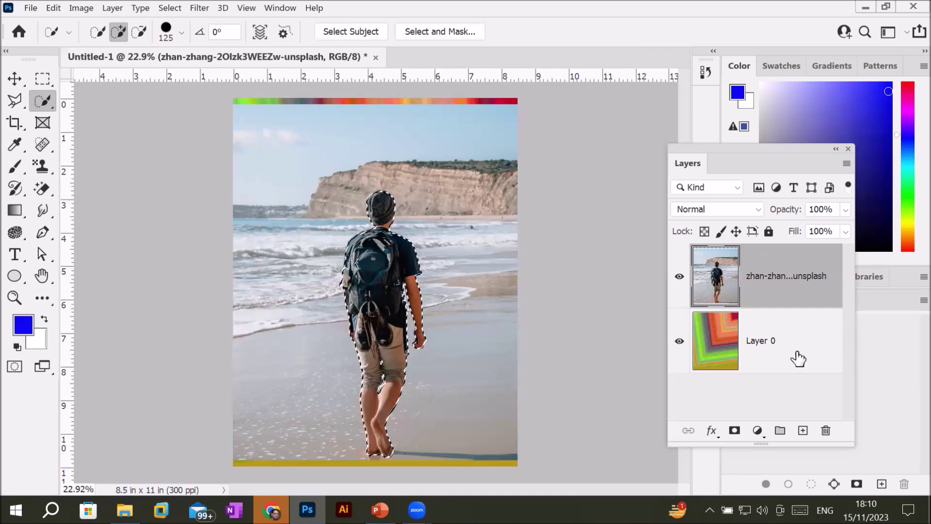
{"action": "left_click", "coordinate": [734, 431]}
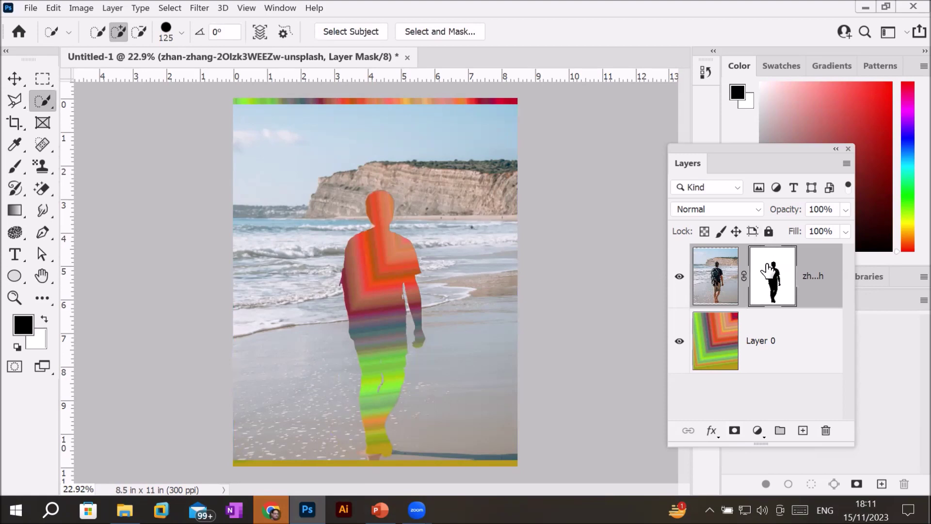
{"action": "key", "text": "ctrl+z"}
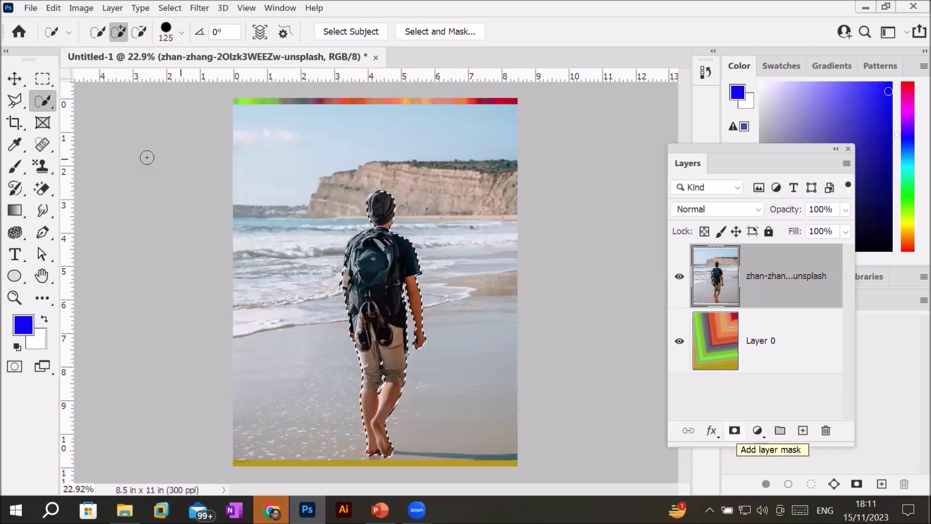
Try painting black directly on the beach photo inside the hiker selection, and undo the painting.
{"action": "left_click", "coordinate": [12, 168]}
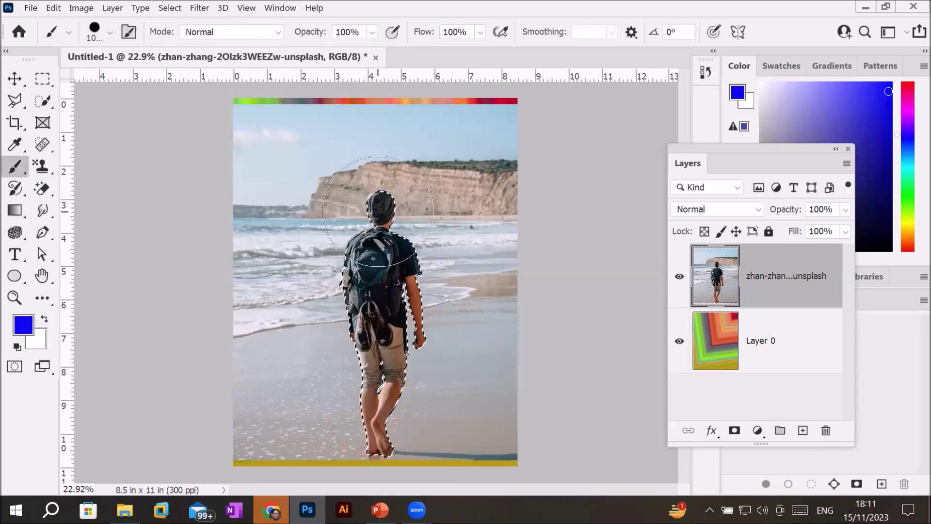
{"action": "left_click", "coordinate": [16, 345]}
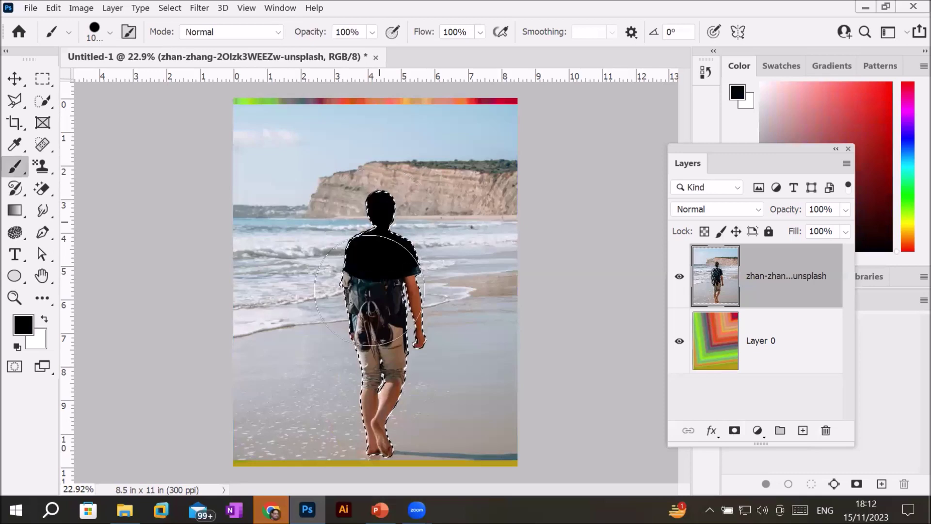
{"action": "left_click_drag", "start_coordinate": [369, 290], "coordinate": [380, 410]}
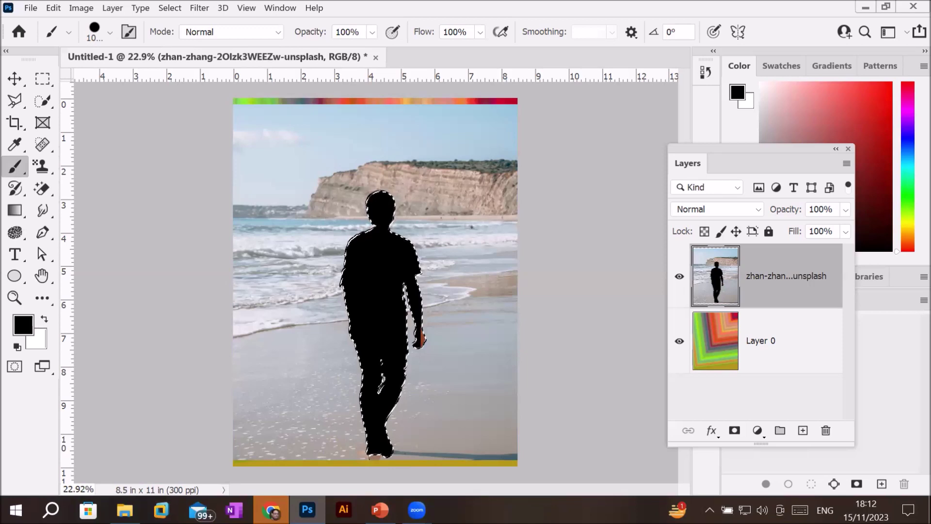
{"action": "key", "text": "ctrl+z"}
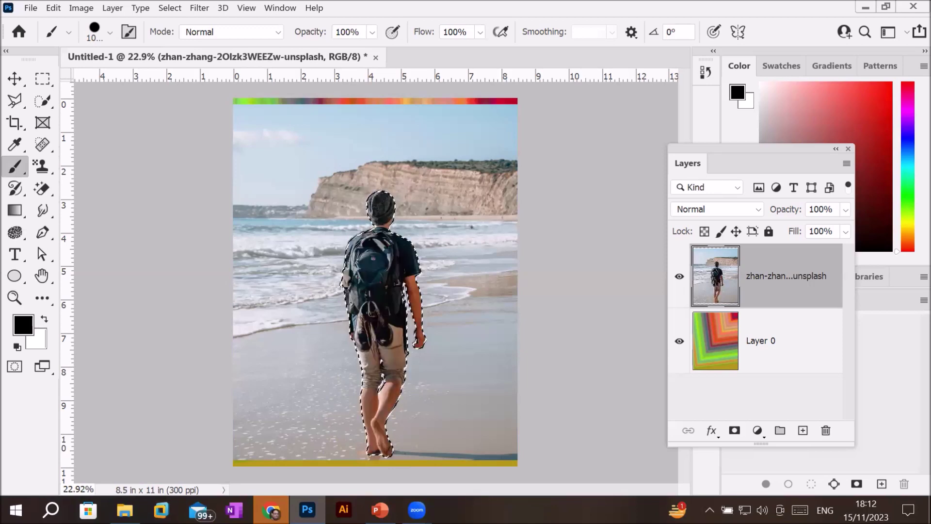
Try normal and inverted layer masks from the hiker selection, and keep the one that shows only the hiker over the gradient.
{"action": "left_click", "coordinate": [734, 432]}
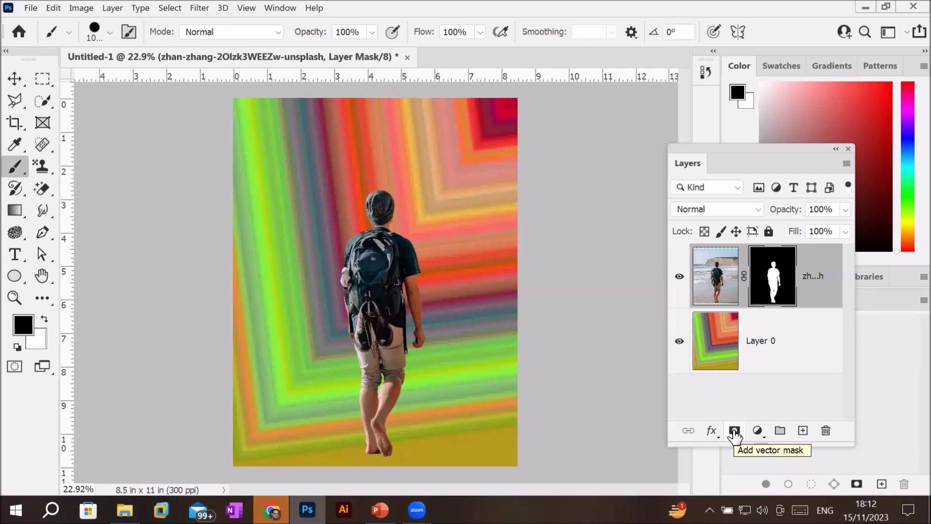
{"action": "key", "text": "ctrl+z"}
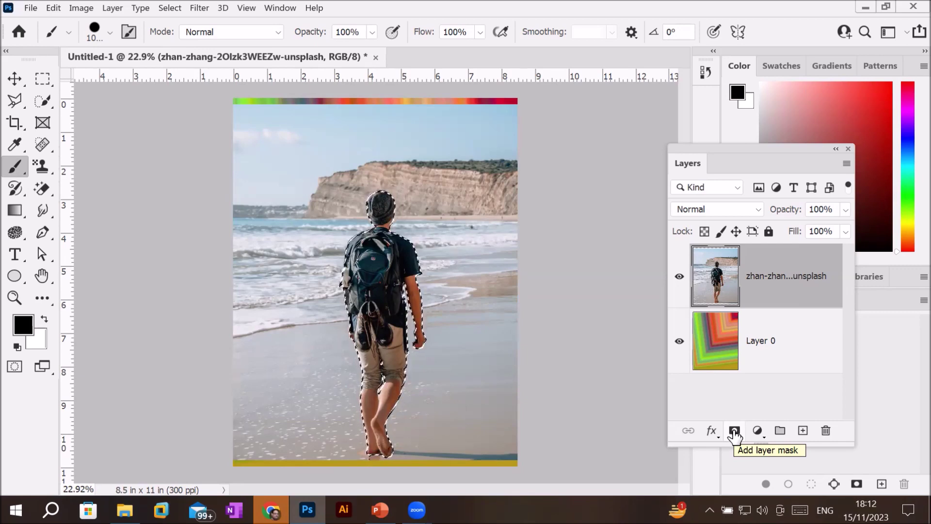
{"action": "left_click", "coordinate": [734, 431], "text": "alt"}
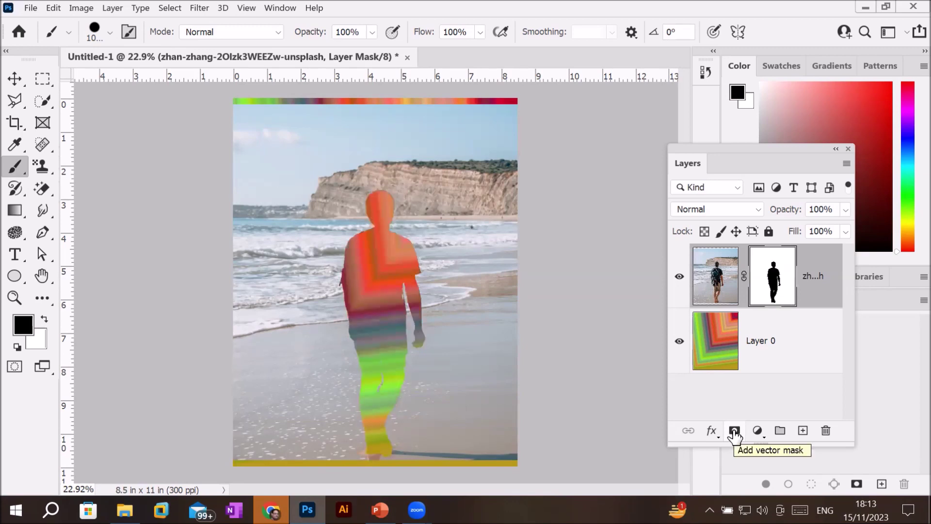
{"action": "key", "text": "ctrl+z"}
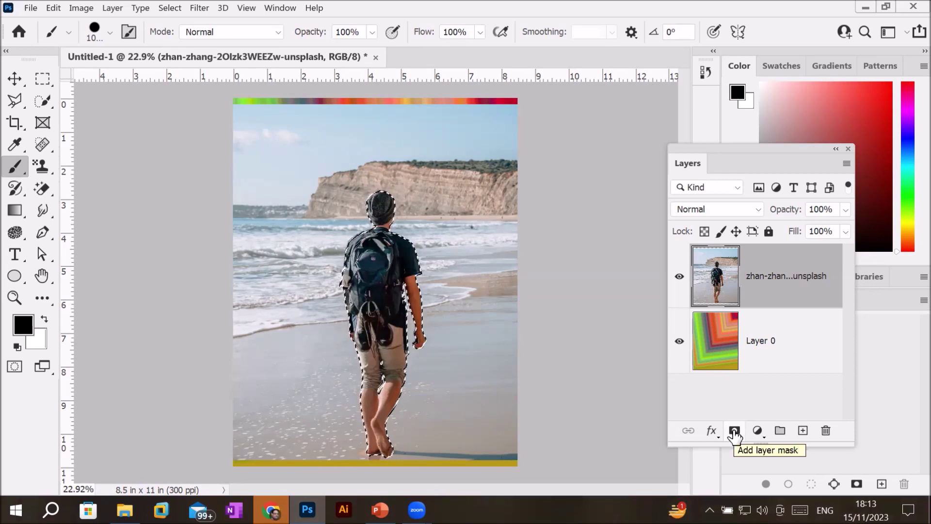
{"action": "left_click", "coordinate": [733, 430]}
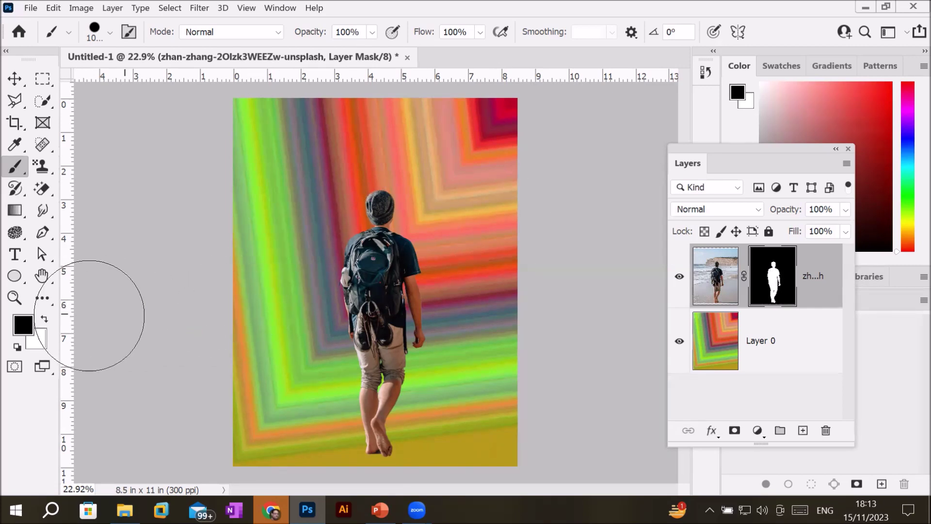
Try painting white on the mask across the lower part of the canvas around the hiker, and undo it.
{"action": "left_click", "coordinate": [42, 320]}
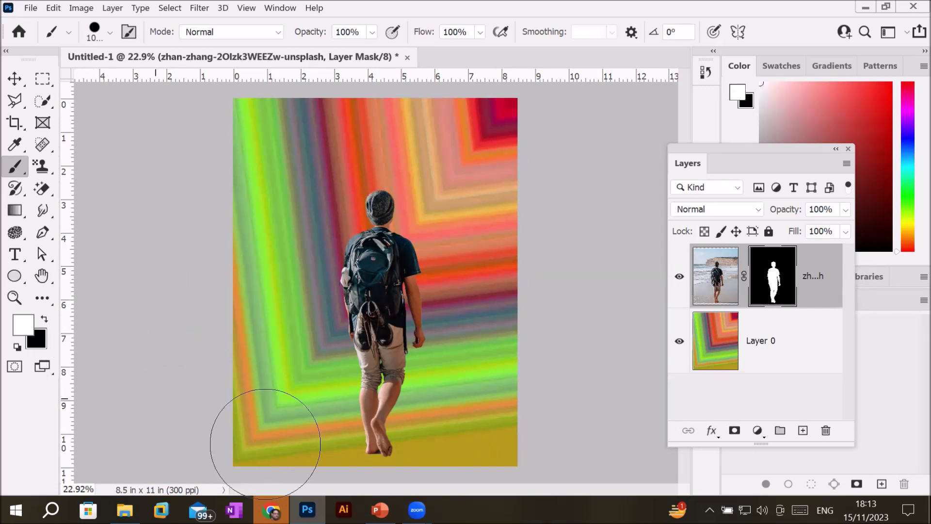
{"action": "mouse_move", "coordinate": [244, 451]}
{"action": "left_mouse_down"}
{"action": "mouse_move", "coordinate": [487, 460]}
{"action": "mouse_move", "coordinate": [492, 451]}
{"action": "mouse_move", "coordinate": [188, 424]}
{"action": "mouse_move", "coordinate": [434, 432]}
{"action": "mouse_move", "coordinate": [639, 408]}
{"action": "mouse_move", "coordinate": [433, 440]}
{"action": "mouse_move", "coordinate": [220, 415]}
{"action": "mouse_move", "coordinate": [643, 420]}
{"action": "mouse_move", "coordinate": [307, 416]}
{"action": "mouse_move", "coordinate": [219, 384]}
{"action": "mouse_move", "coordinate": [506, 383]}
{"action": "mouse_move", "coordinate": [607, 368]}
{"action": "mouse_move", "coordinate": [357, 388]}
{"action": "mouse_move", "coordinate": [245, 361]}
{"action": "mouse_move", "coordinate": [519, 356]}
{"action": "mouse_move", "coordinate": [592, 345]}
{"action": "mouse_move", "coordinate": [362, 360]}
{"action": "mouse_move", "coordinate": [200, 323]}
{"action": "mouse_move", "coordinate": [344, 325]}
{"action": "mouse_move", "coordinate": [558, 299]}
{"action": "mouse_move", "coordinate": [555, 282]}
{"action": "mouse_move", "coordinate": [378, 316]}
{"action": "mouse_move", "coordinate": [245, 272]}
{"action": "left_mouse_up"}
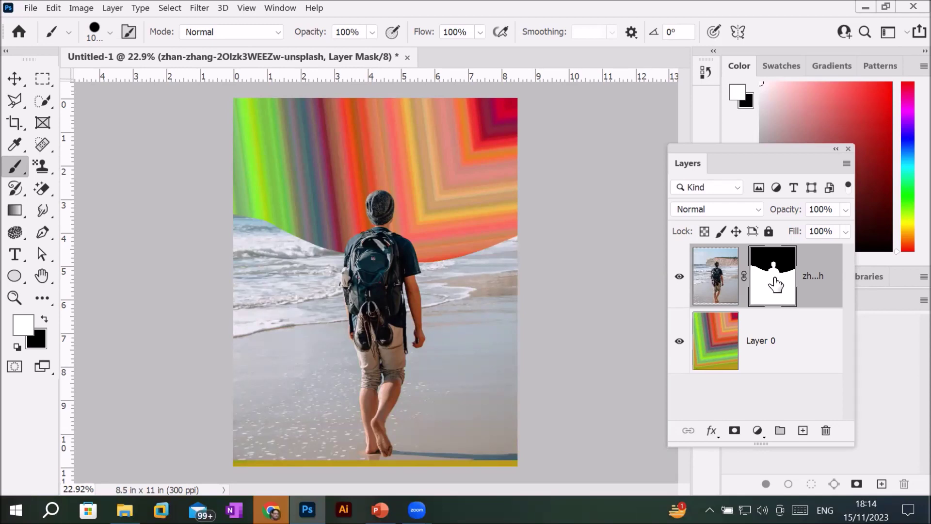
{"action": "key", "text": "ctrl+z"}
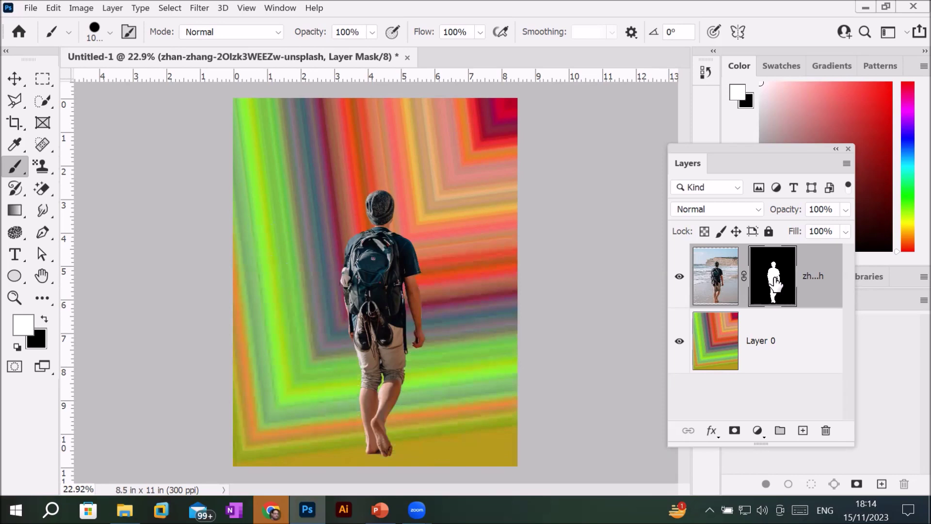
Undo the hiker-shaped mask, clear the selection, and add an all-black layer mask to the beach photo.
{"action": "key", "text": "ctrl+z"}
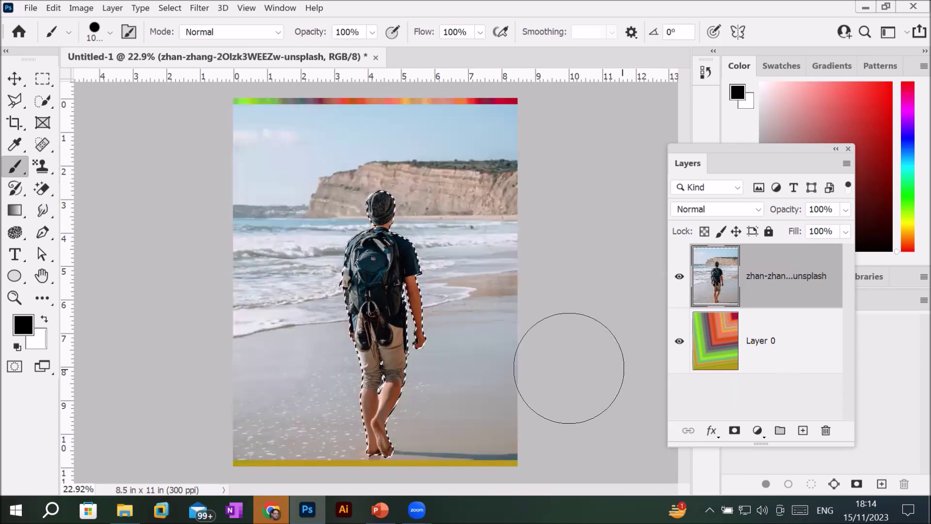
{"action": "key", "text": "ctrl+d"}
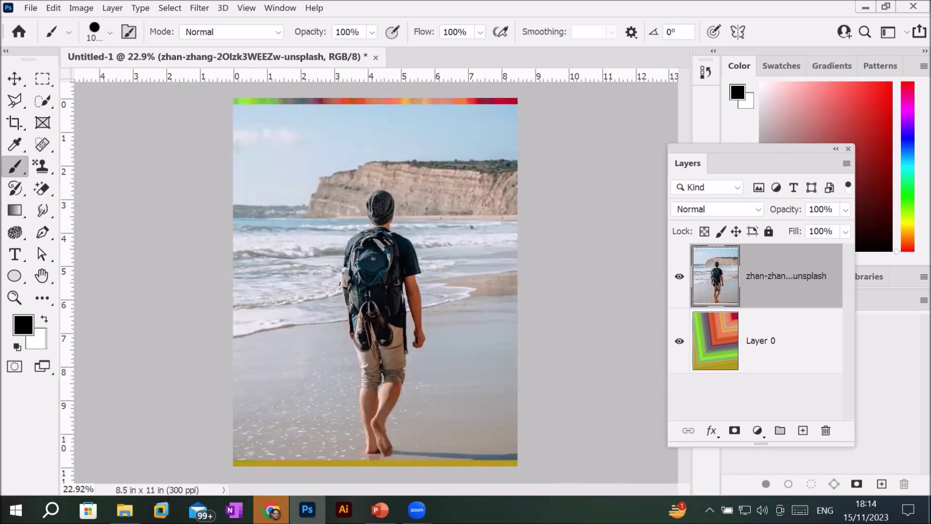
{"action": "left_click", "coordinate": [736, 430], "text": "alt"}
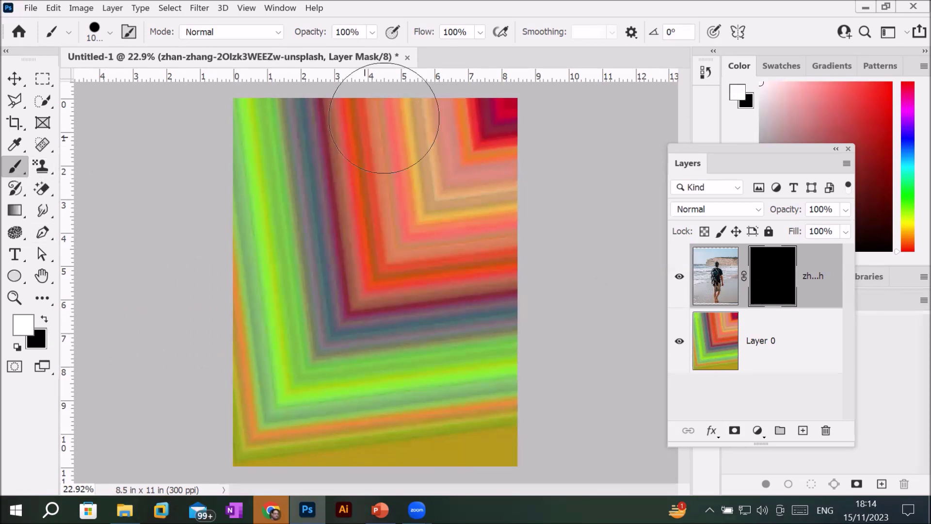
Paint broad white strokes on the black mask to reveal the hiker and most of the beach.
{"action": "left_click_drag", "start_coordinate": [416, 119], "coordinate": [337, 209]}
{"action": "left_click", "coordinate": [156, 403], "text": "shift"}
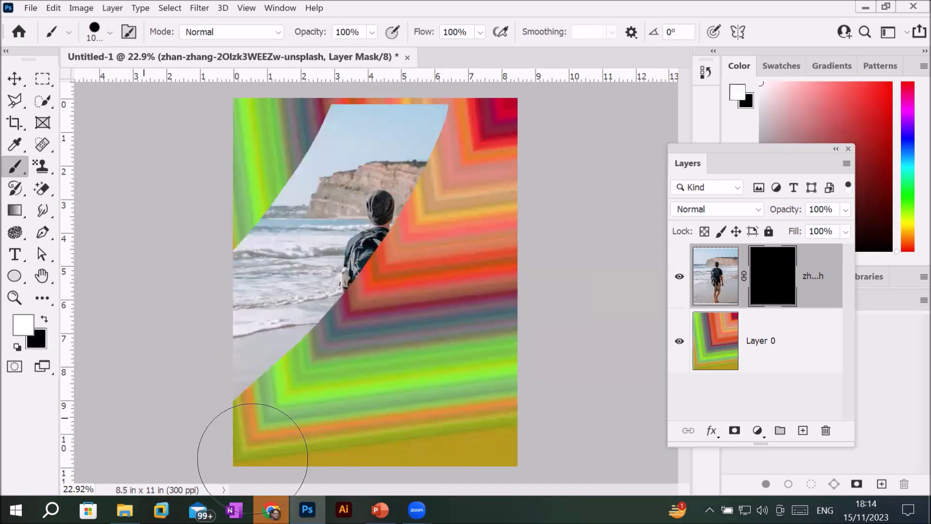
{"action": "mouse_move", "coordinate": [501, 100]}
{"action": "left_mouse_down"}
{"action": "mouse_move", "coordinate": [486, 164]}
{"action": "mouse_move", "coordinate": [502, 398]}
{"action": "left_mouse_up"}
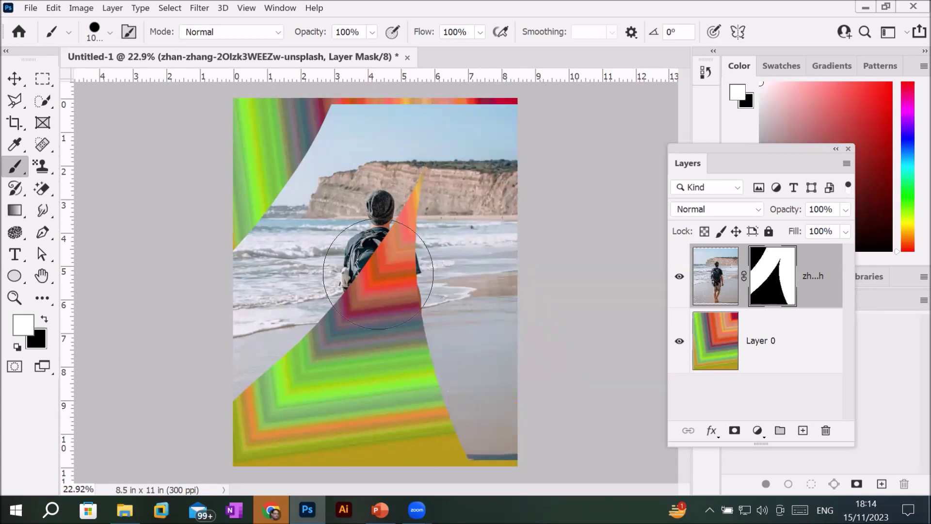
{"action": "mouse_move", "coordinate": [379, 274]}
{"action": "left_mouse_down"}
{"action": "mouse_move", "coordinate": [256, 322]}
{"action": "mouse_move", "coordinate": [485, 342]}
{"action": "left_mouse_up"}
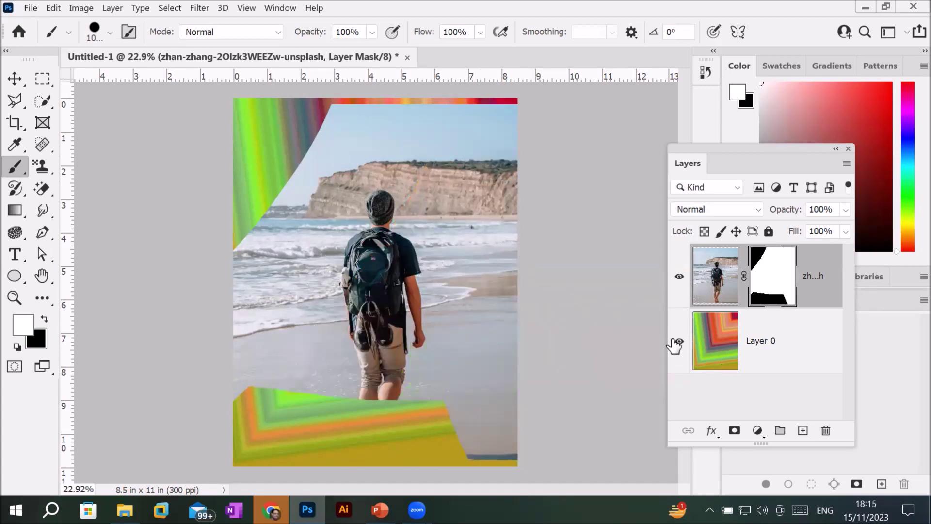
Paint black over the revealed areas of the mask until the beach photo is completely hidden.
{"action": "left_click", "coordinate": [44, 318]}
{"action": "left_click_drag", "start_coordinate": [249, 191], "coordinate": [257, 379]}
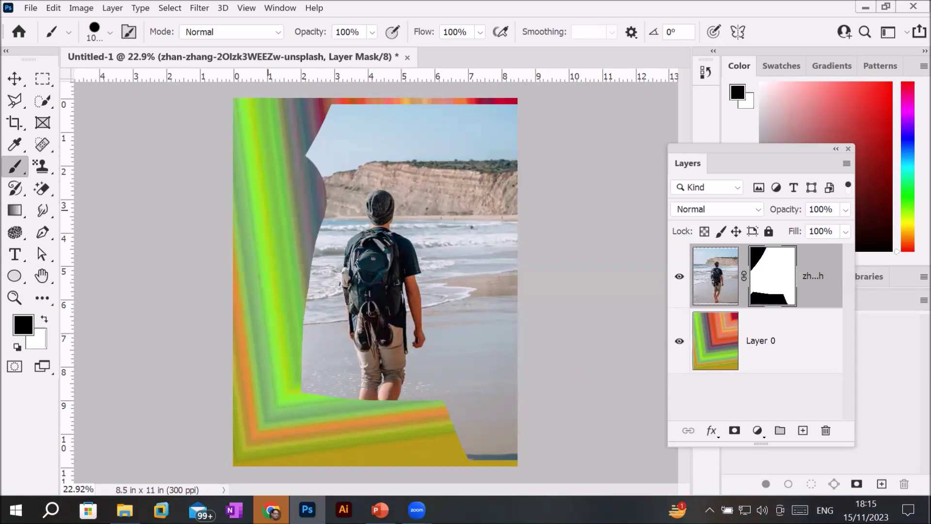
{"action": "left_click_drag", "start_coordinate": [335, 151], "coordinate": [571, 414]}
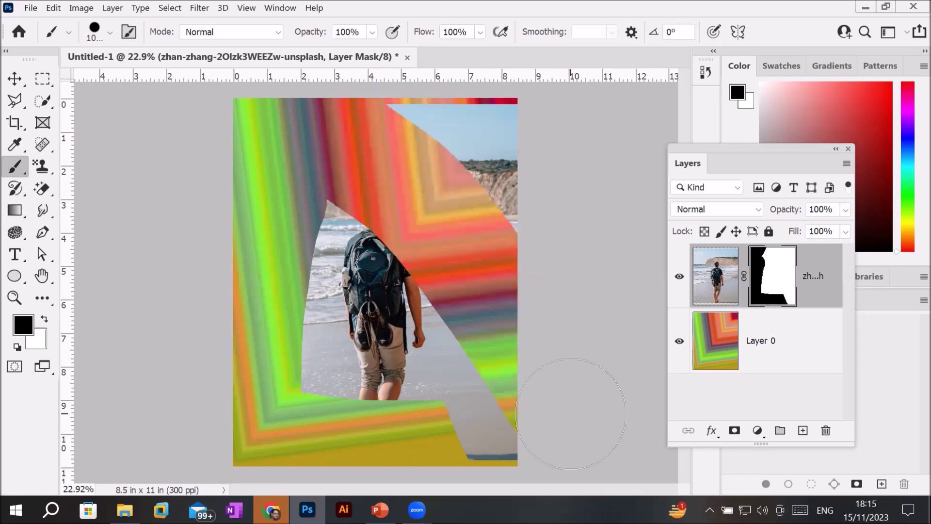
{"action": "left_click_drag", "start_coordinate": [551, 104], "coordinate": [384, 339]}
{"action": "mouse_move", "coordinate": [330, 201]}
{"action": "left_mouse_down"}
{"action": "mouse_move", "coordinate": [313, 388]}
{"action": "mouse_move", "coordinate": [490, 461]}
{"action": "mouse_move", "coordinate": [444, 394]}
{"action": "left_mouse_up"}
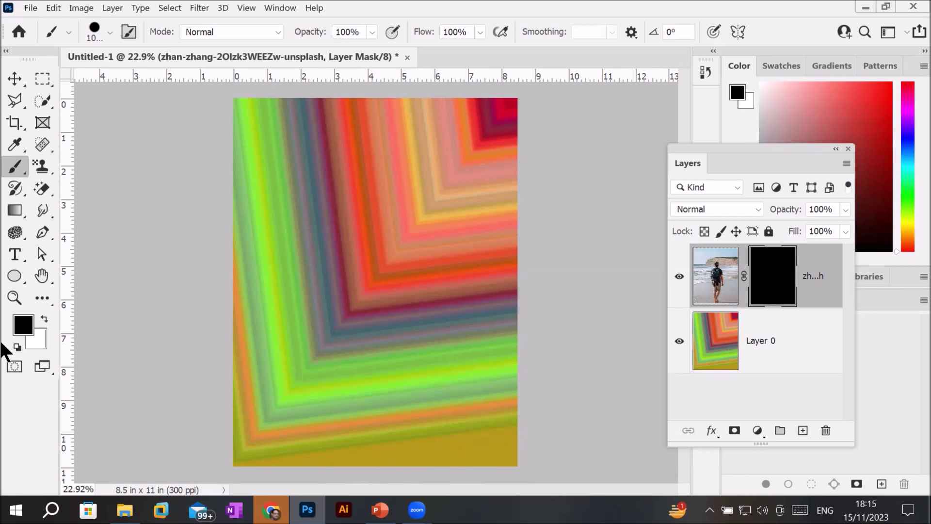
Set the foreground colour to white and choose brush 1 from the birds brush group.
{"action": "left_click", "coordinate": [45, 319]}
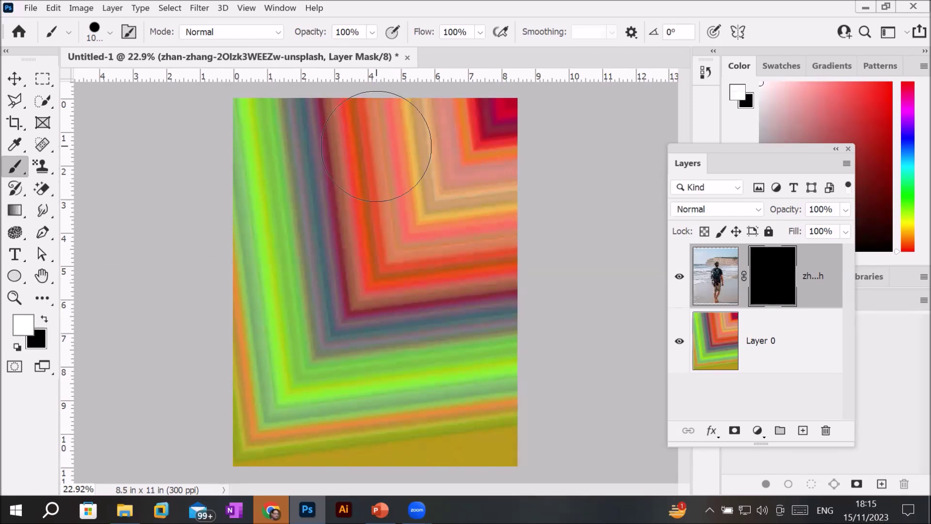
{"action": "key", "text": "bracketright"}
{"action": "key", "text": "bracketleft"}
{"action": "key", "text": "bracketleft"}
{"action": "key", "text": "bracketleft"}
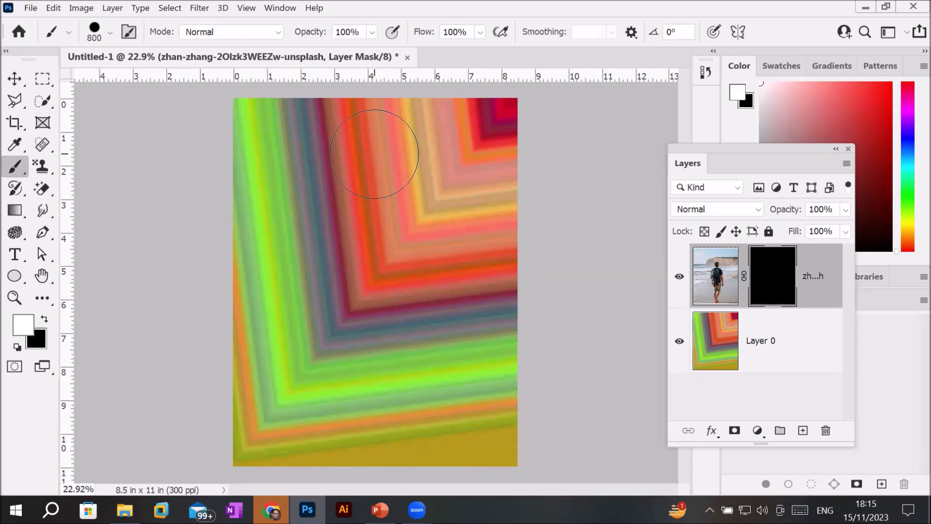
{"action": "left_click", "coordinate": [110, 33]}
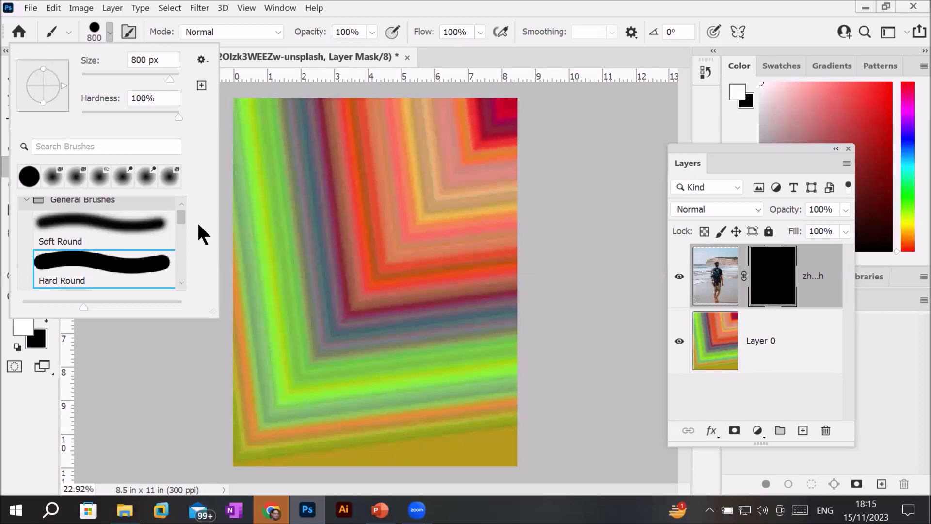
{"action": "left_click_drag", "start_coordinate": [178, 222], "coordinate": [186, 281]}
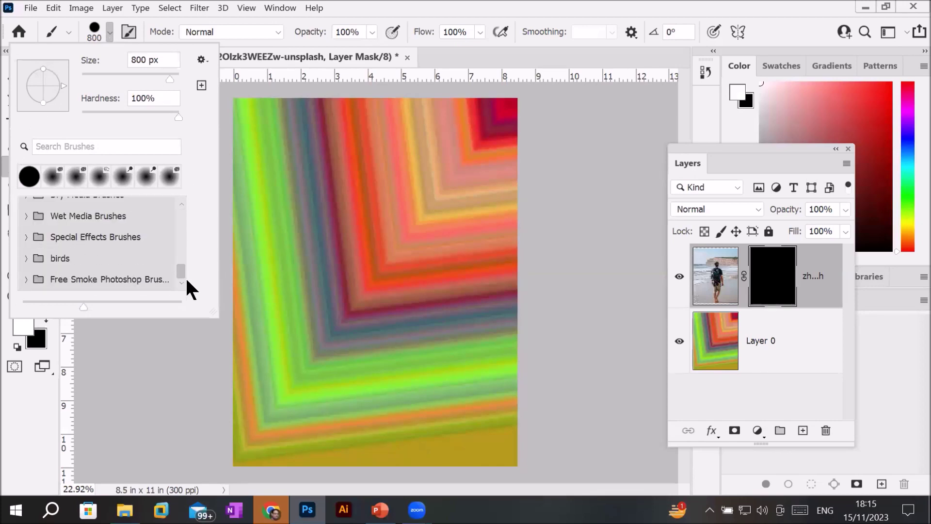
{"action": "left_click", "coordinate": [26, 258]}
{"action": "left_click", "coordinate": [75, 276]}
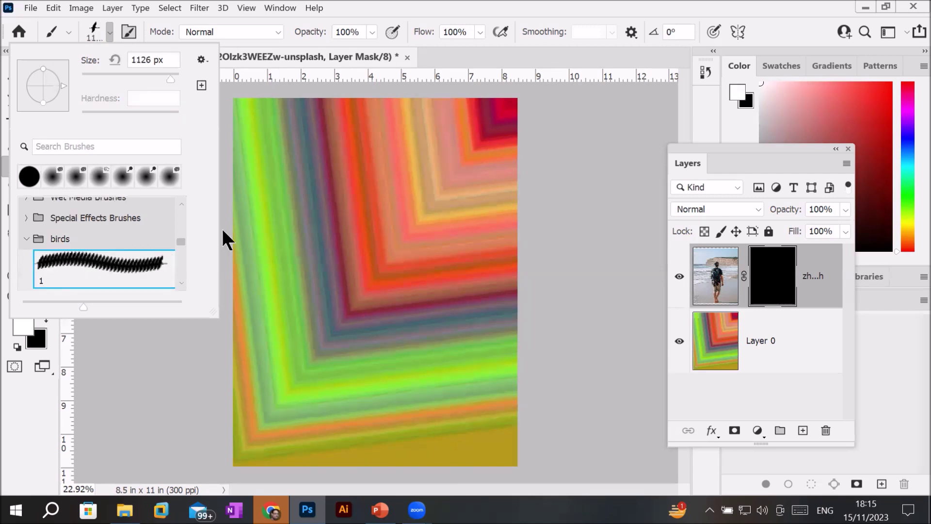
Stamp white birds across the black mask and paint a vertical stroke of overlapping birds over the hiker.
{"action": "left_click", "coordinate": [338, 172]}
{"action": "left_click", "coordinate": [388, 303]}
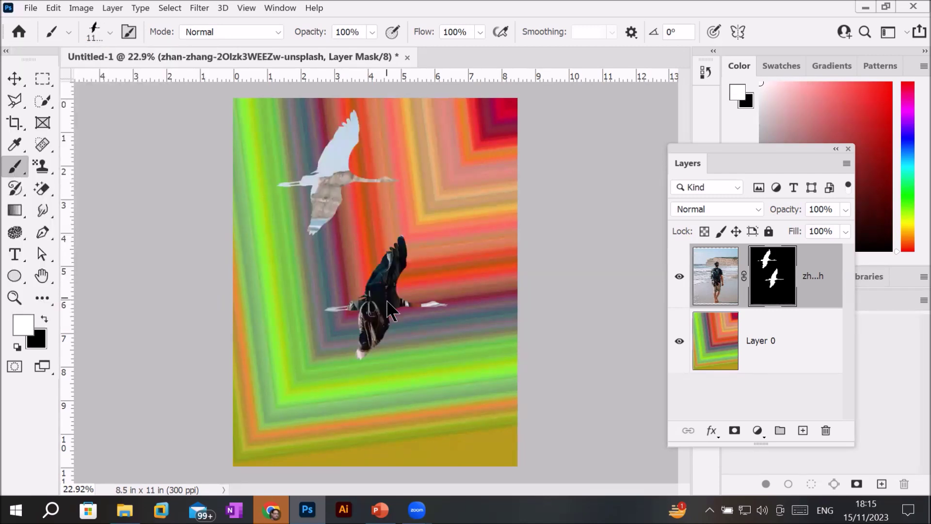
{"action": "left_click", "coordinate": [453, 391]}
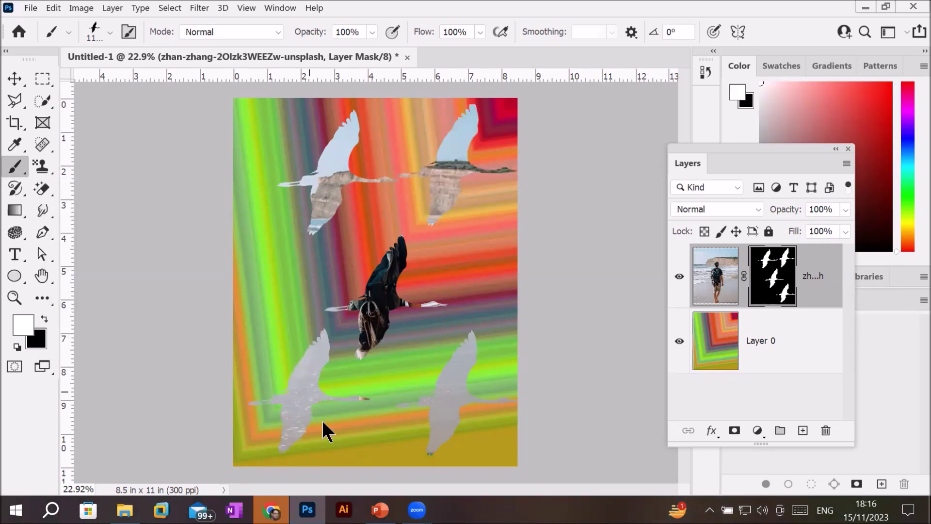
{"action": "scroll", "coordinate": [322, 422], "scroll_direction": "up", "scroll_amount": 2}
{"action": "scroll", "coordinate": [340, 243], "scroll_direction": "down", "scroll_amount": 1}
{"action": "mouse_move", "coordinate": [340, 121]}
{"action": "left_mouse_down"}
{"action": "mouse_move", "coordinate": [388, 233]}
{"action": "mouse_move", "coordinate": [422, 359]}
{"action": "mouse_move", "coordinate": [402, 427]}
{"action": "left_mouse_up"}
{"action": "scroll", "coordinate": [531, 222], "scroll_direction": "up", "scroll_amount": 2}
{"action": "scroll", "coordinate": [531, 222], "scroll_direction": "down", "scroll_amount": 3}
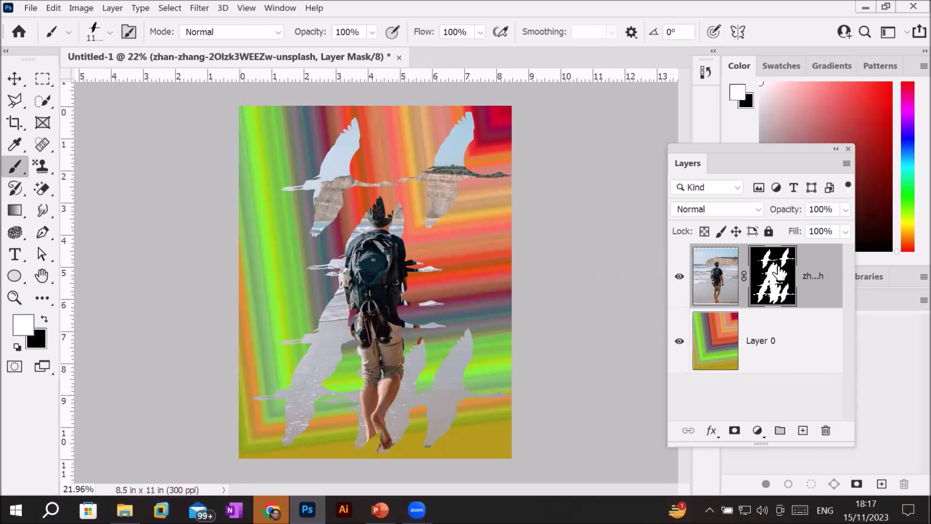
Delete the bird-covered mask without applying it, and add a new white layer mask to the beach photo.
{"action": "left_click", "coordinate": [825, 430]}
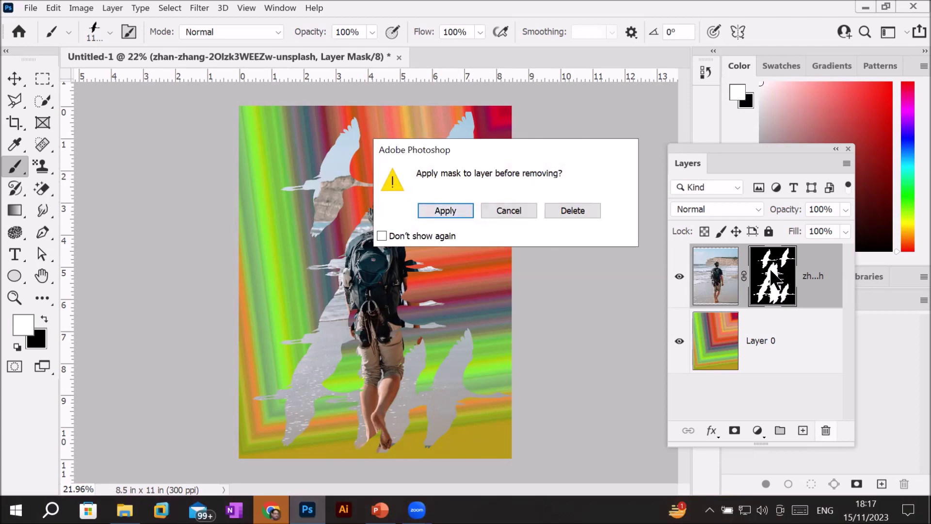
{"action": "left_click", "coordinate": [574, 210]}
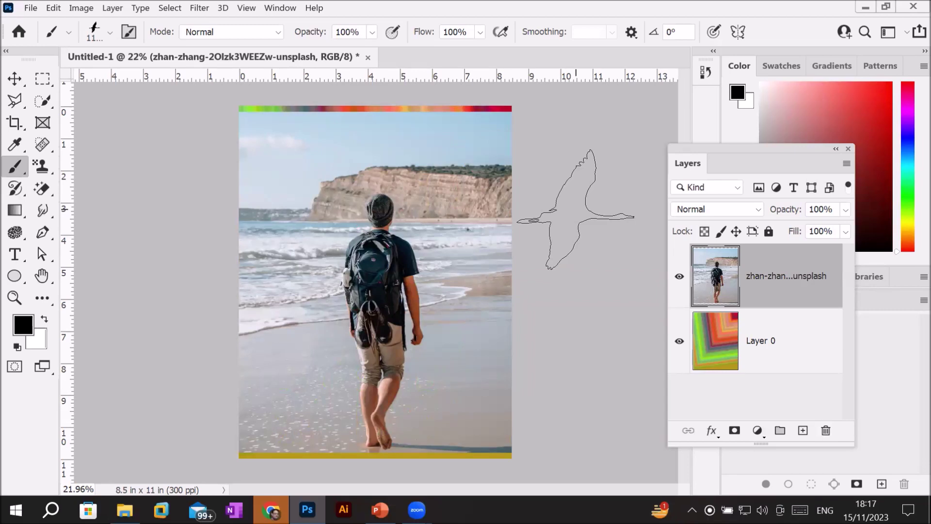
{"action": "key", "text": "ctrl+d"}
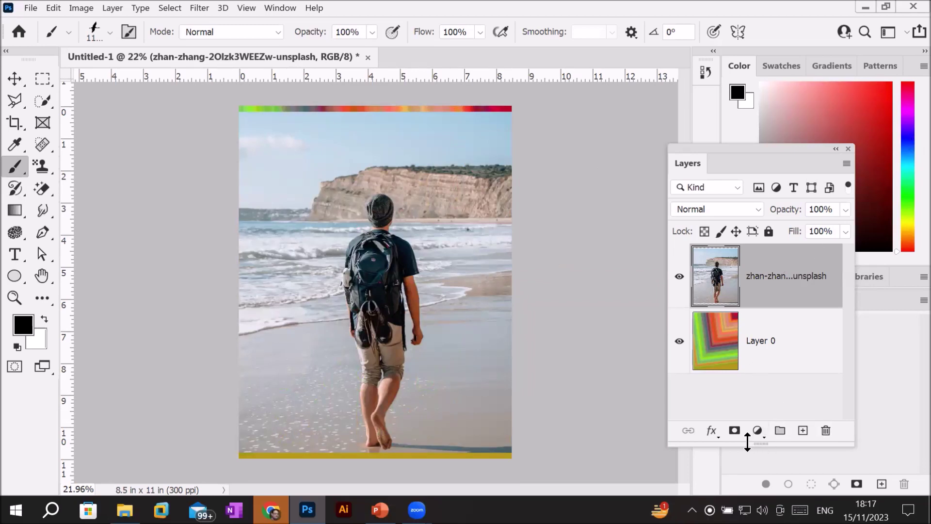
{"action": "left_click", "coordinate": [735, 431]}
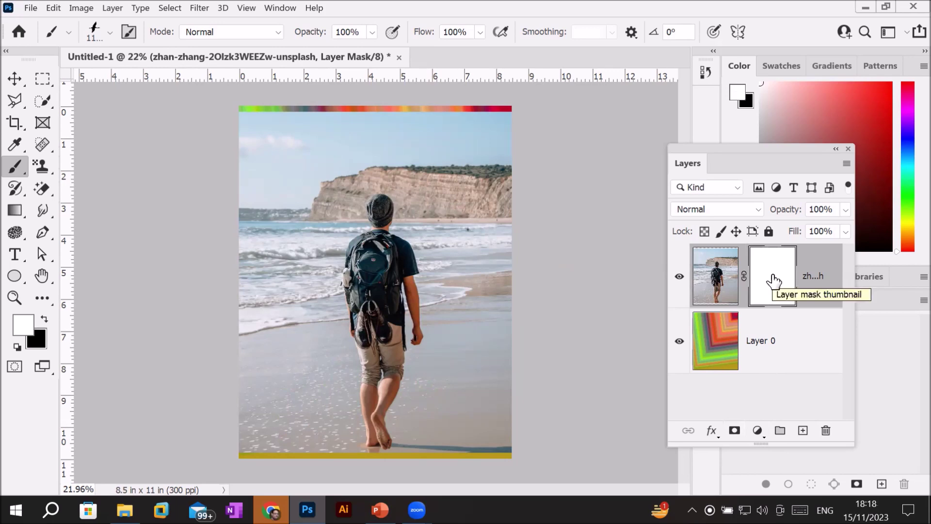
Invert the new mask back and forth between white and black, leaving it black.
{"action": "key", "text": "ctrl+i"}
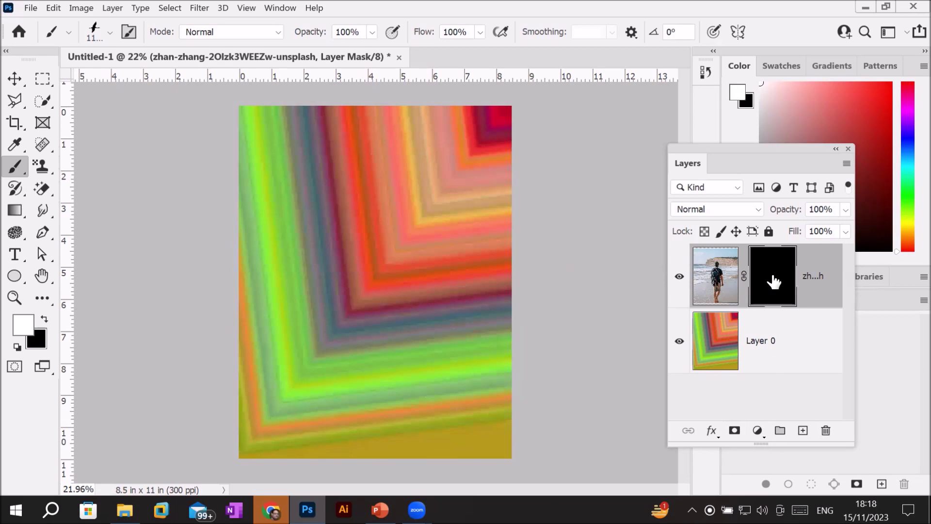
{"action": "key", "text": "ctrl+i"}
{"action": "key", "text": "ctrl+i"}
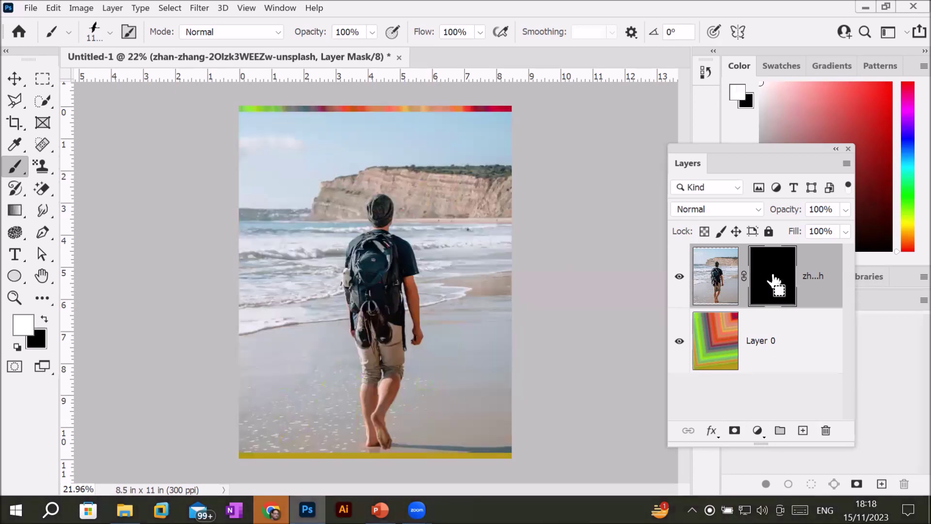
{"action": "key", "text": "ctrl+i"}
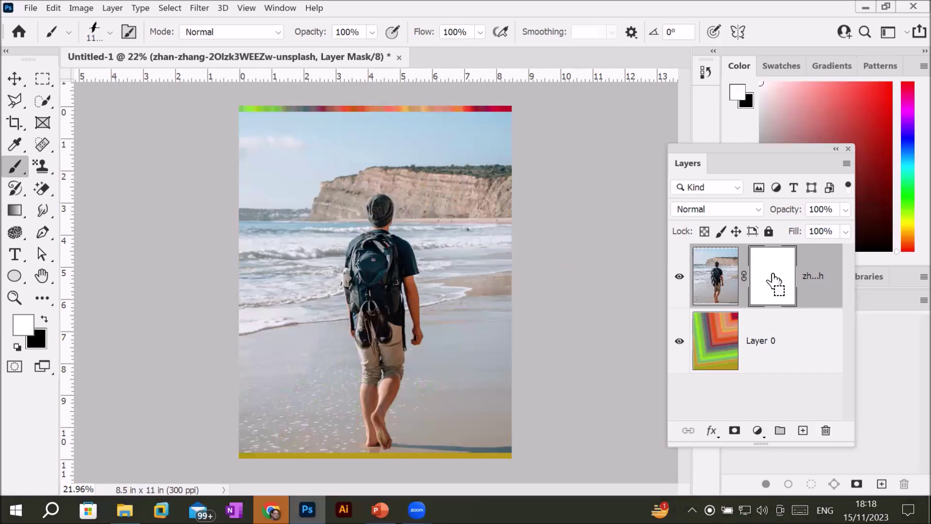
{"action": "key", "text": "ctrl+i"}
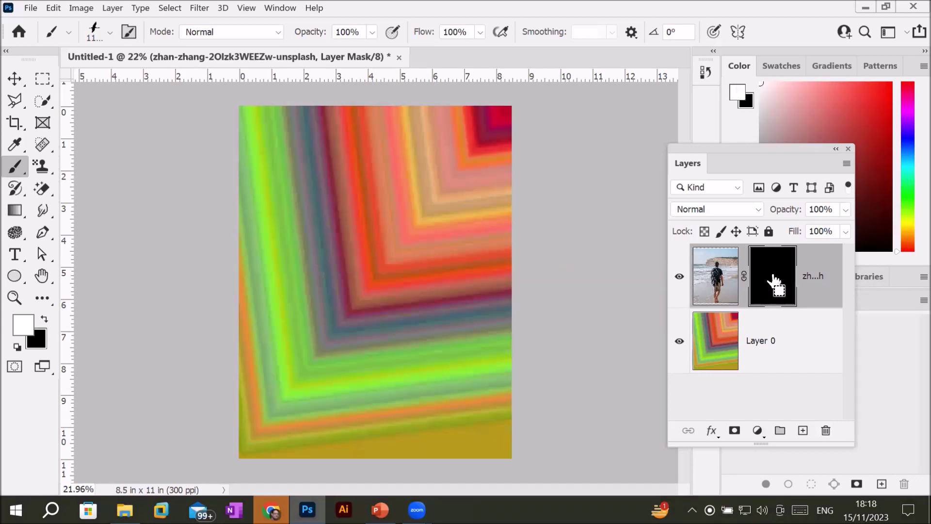
{"action": "key", "text": "ctrl+i"}
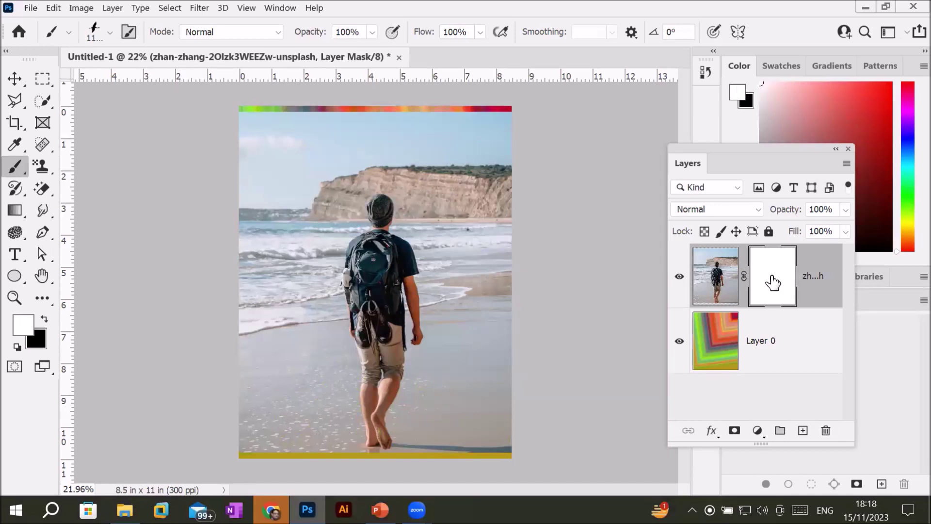
{"action": "key", "text": "ctrl+i"}
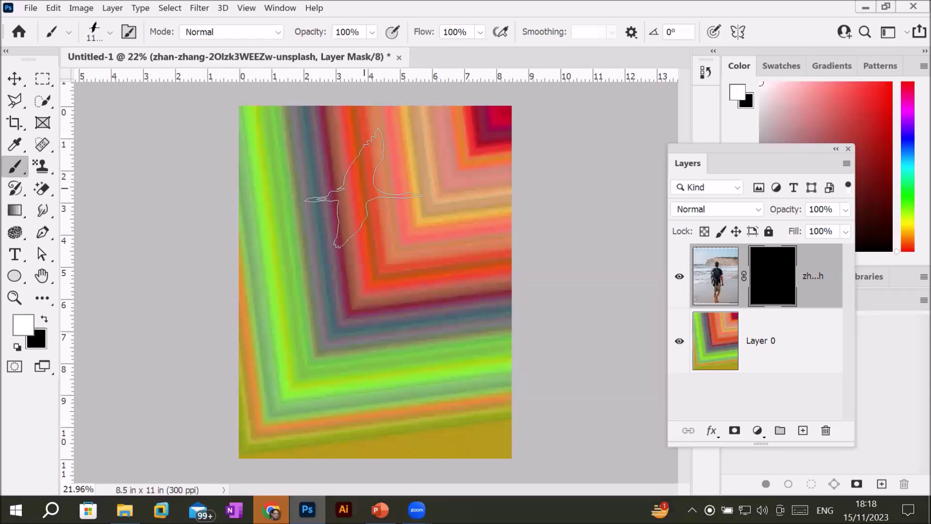
Enlarge the bird brush to nearly fill the canvas and stamp one white bird on the mask over the hiker.
{"action": "key", "text": "bracketright"}
{"action": "key", "text": "bracketright"}
{"action": "key", "text": "bracketright"}
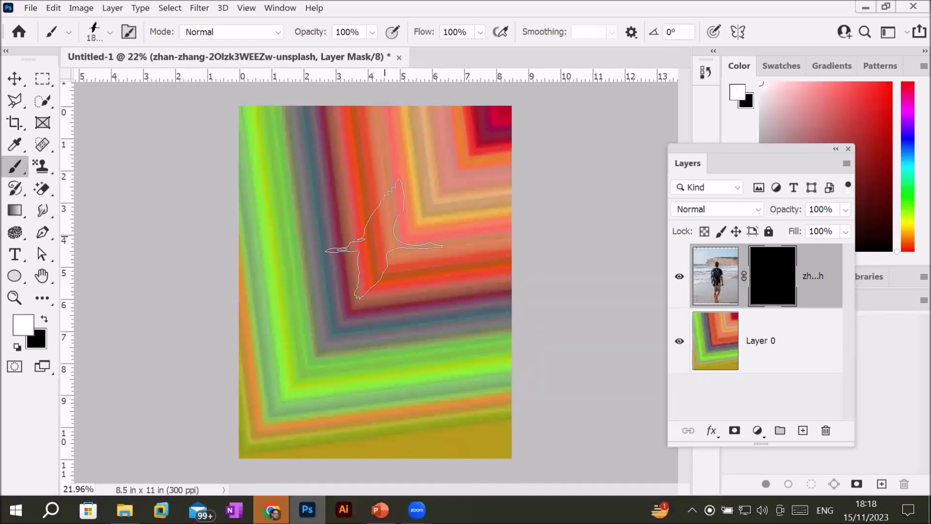
{"action": "key", "text": "bracketright"}
{"action": "key", "text": "bracketright"}
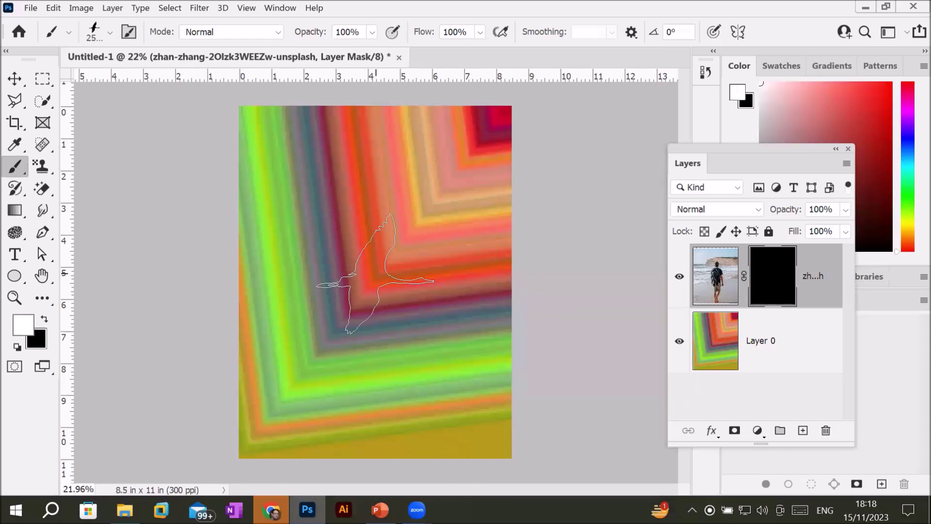
{"action": "key", "text": "bracketright"}
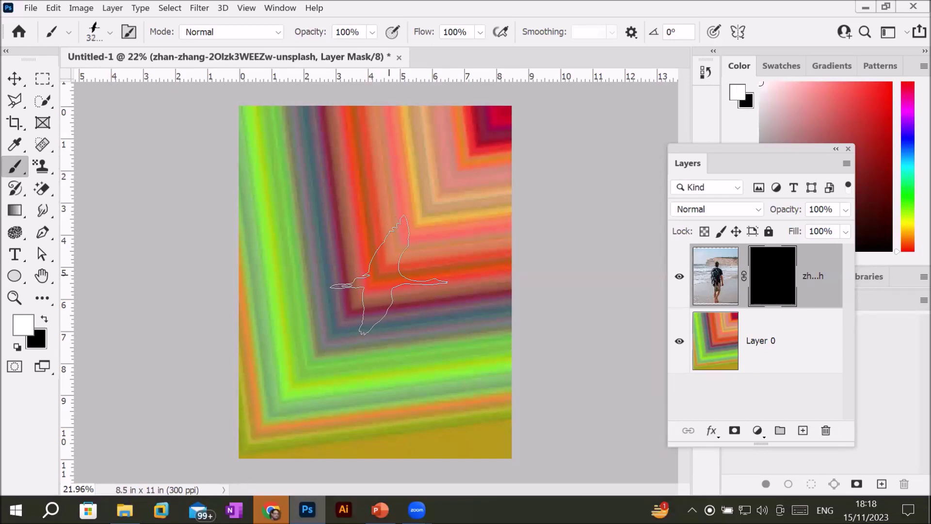
{"action": "left_click", "coordinate": [389, 274]}
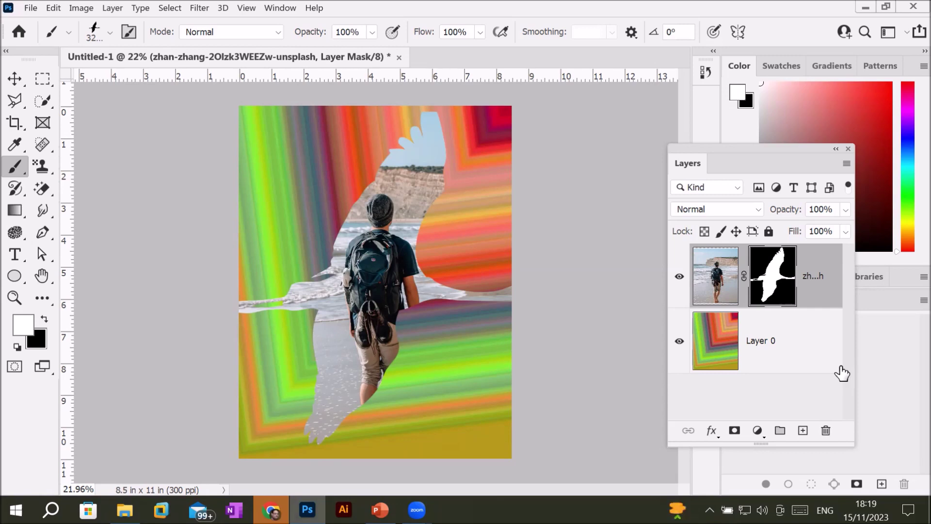
Examine the list of available fill and adjustment layer types.
{"action": "left_click", "coordinate": [757, 431]}
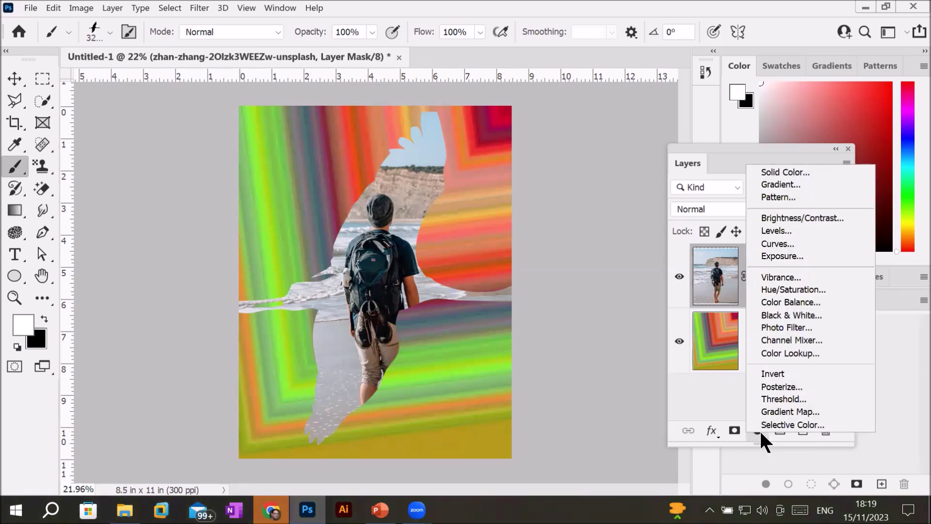
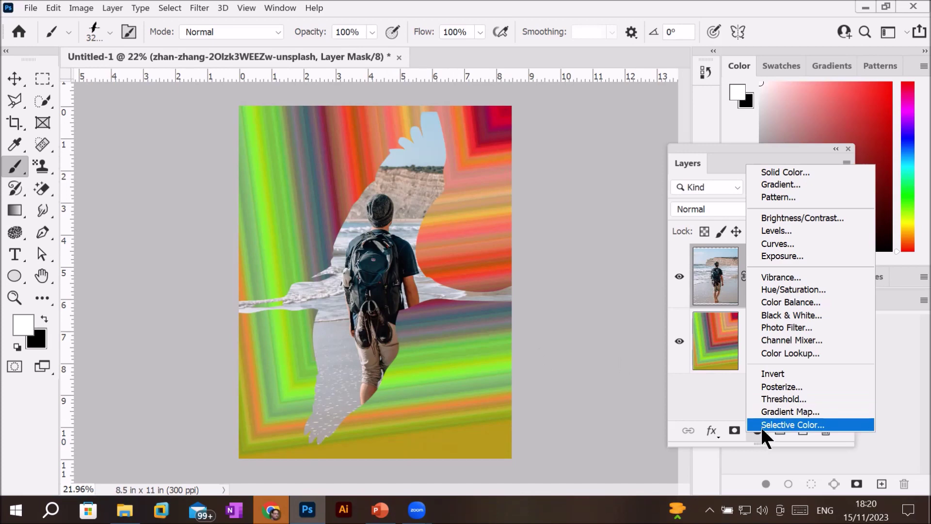
{"action": "left_click", "coordinate": [164, 199]}
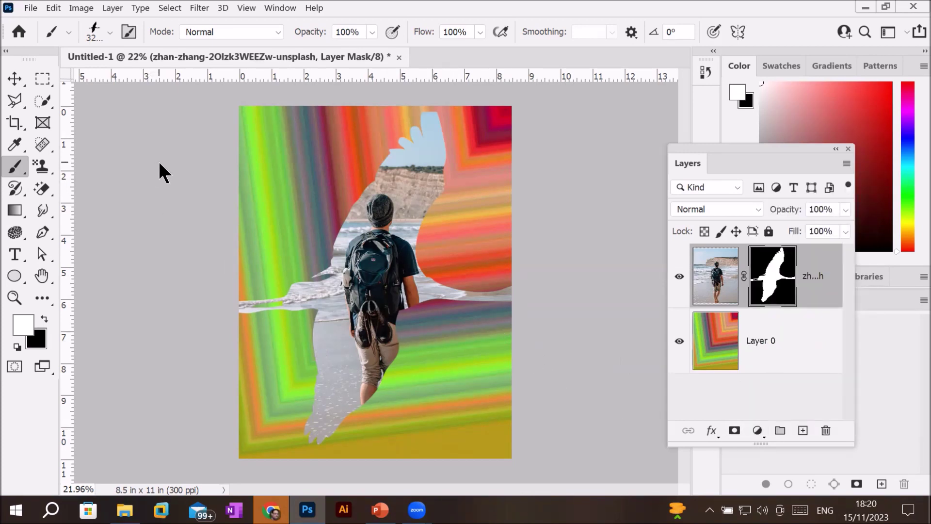
{"action": "left_click", "coordinate": [30, 9]}
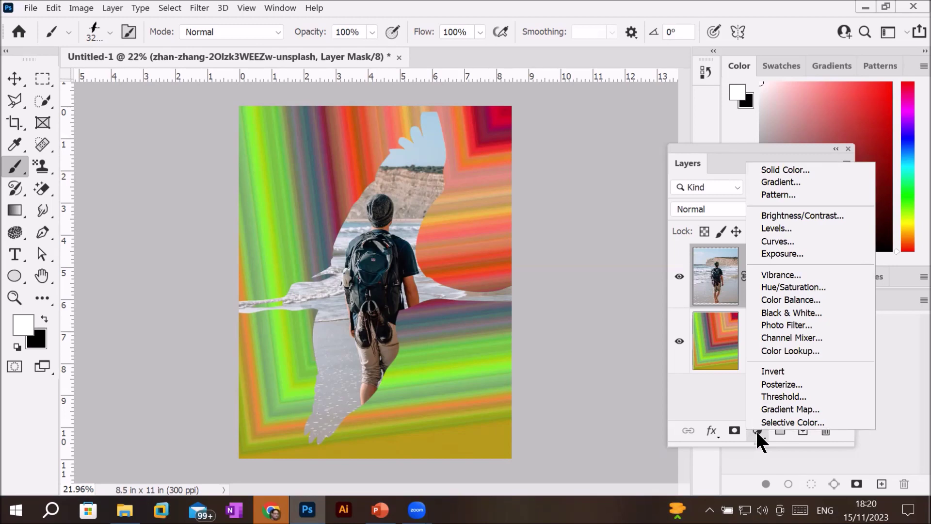
Close the masked beach document without saving its changes.
{"action": "left_click", "coordinate": [399, 58]}
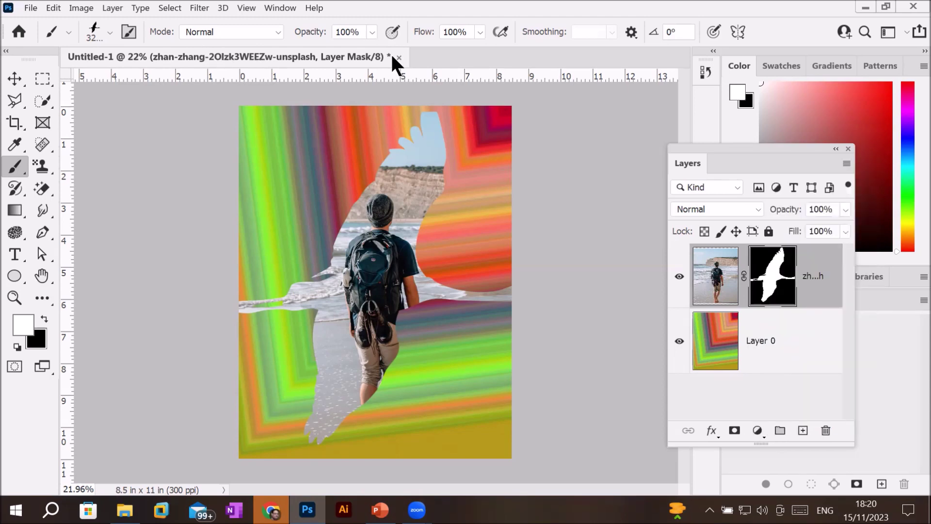
{"action": "left_click", "coordinate": [399, 58]}
{"action": "left_click", "coordinate": [510, 213]}
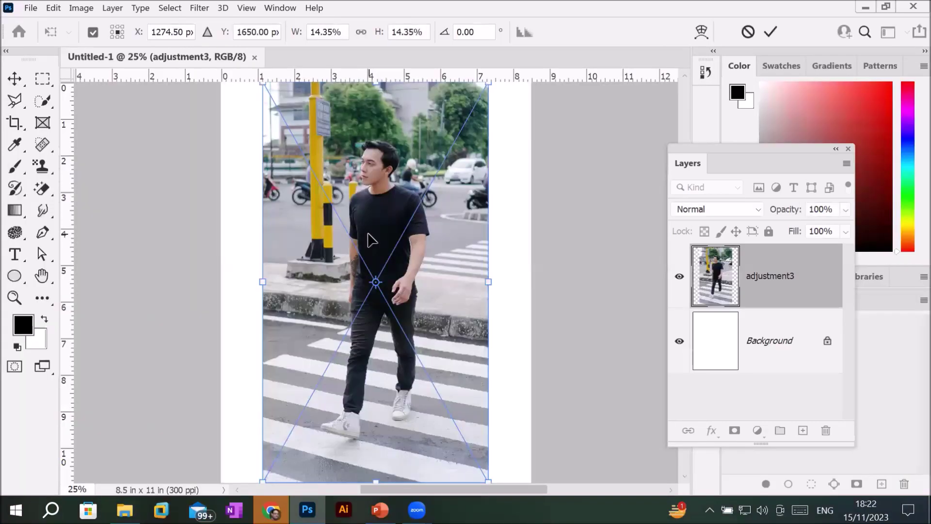
Commit the placed adjustment3 photo at its current size and rasterize its smart object layer.
{"action": "scroll", "coordinate": [417, 296], "scroll_direction": "up", "scroll_amount": 3}
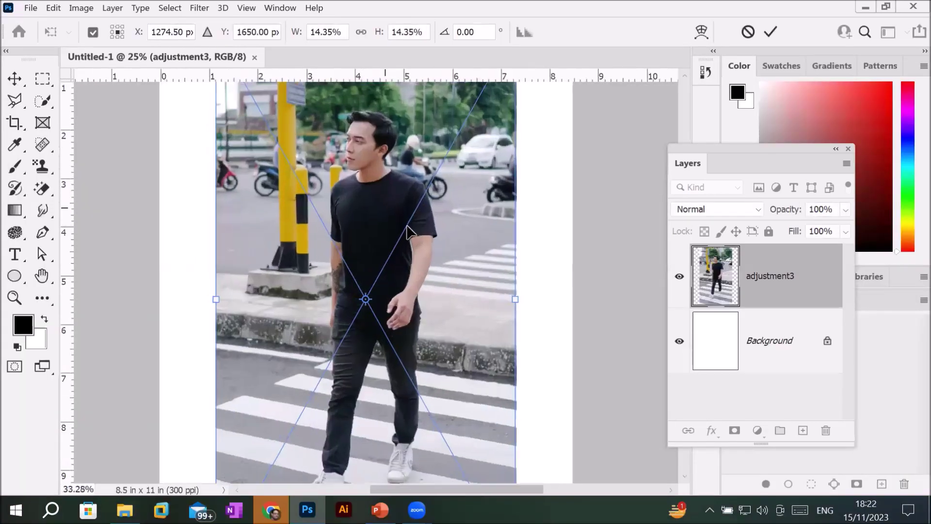
{"action": "key", "text": "Return"}
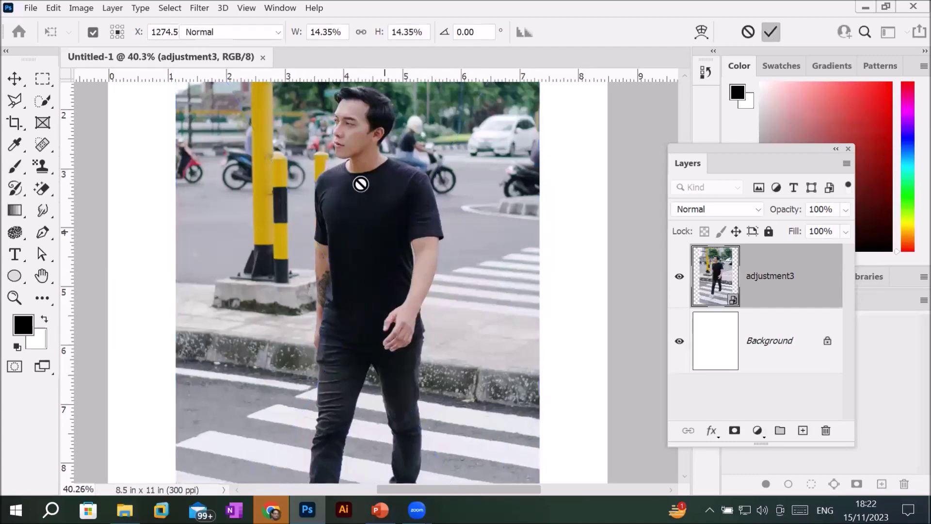
{"action": "key", "text": "b"}
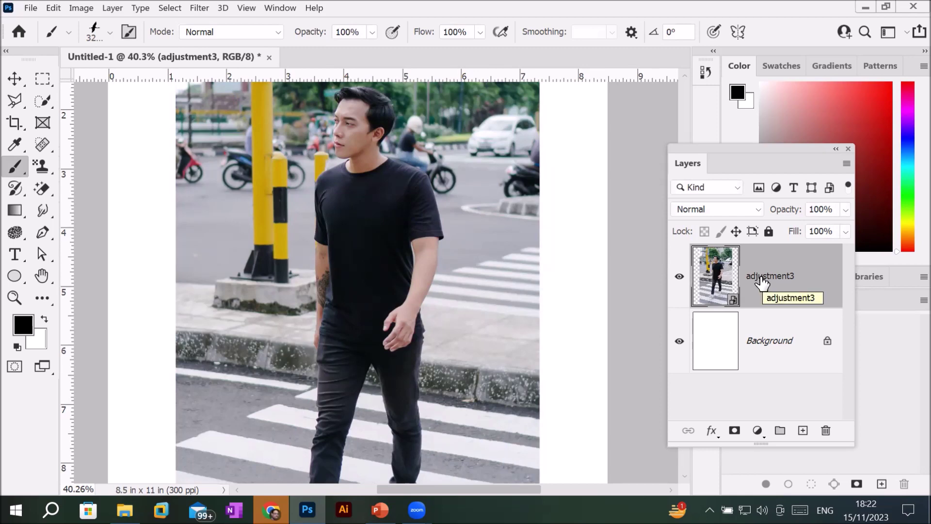
{"action": "left_click", "coordinate": [376, 226]}
{"action": "left_click", "coordinate": [491, 220]}
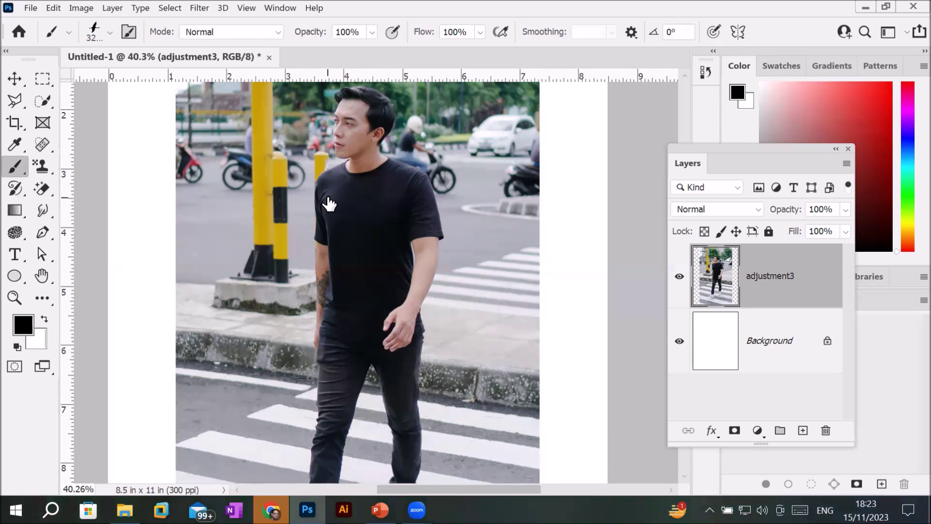
Select the man's black T-shirt on the adjustment3 layer with the Quick Selection tool at brush size 125.
{"action": "left_click", "coordinate": [43, 104]}
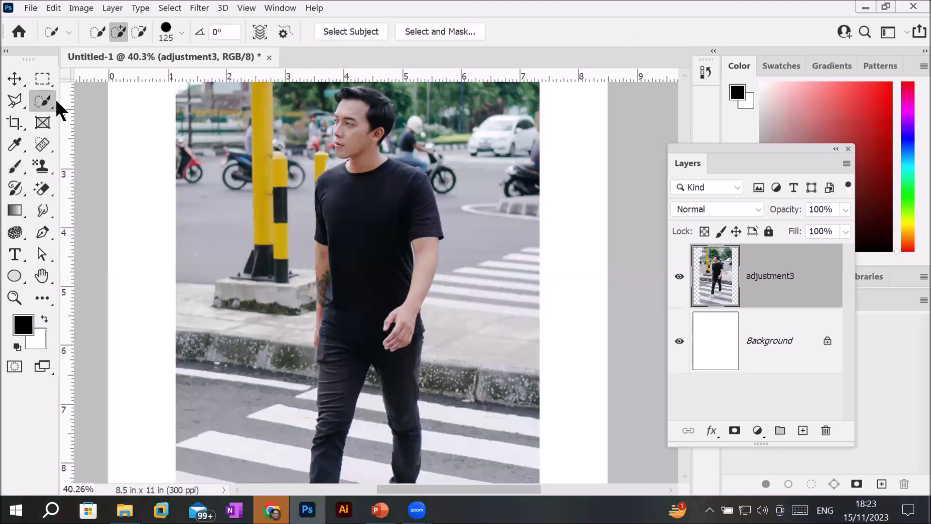
{"action": "left_click_drag", "start_coordinate": [403, 185], "coordinate": [339, 206]}
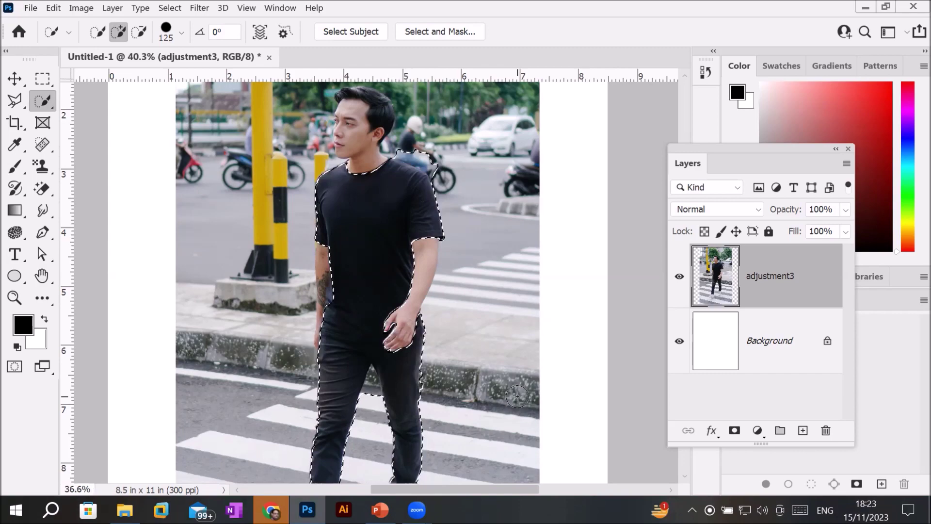
{"action": "scroll", "coordinate": [517, 397], "scroll_direction": "down", "scroll_amount": 1}
{"action": "scroll", "coordinate": [506, 457], "scroll_direction": "down", "scroll_amount": 1}
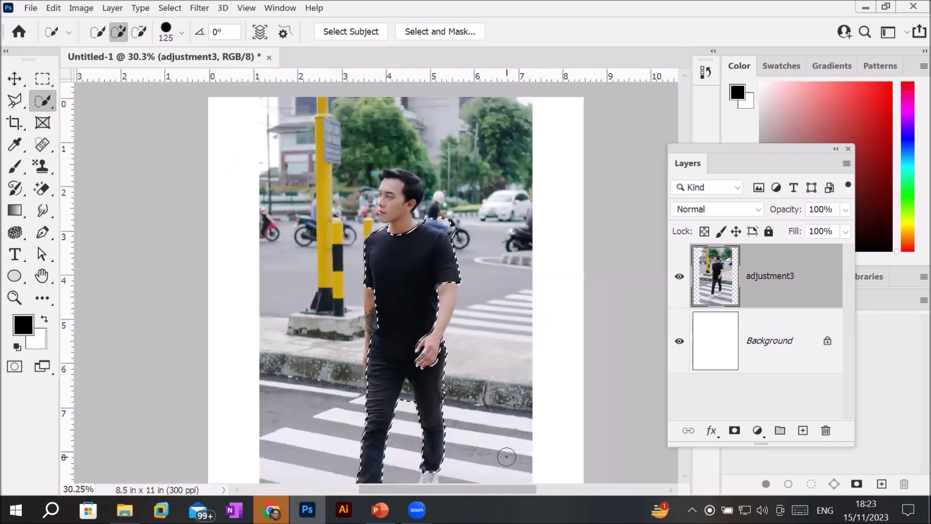
{"action": "scroll", "coordinate": [463, 388], "scroll_direction": "up", "scroll_amount": 5}
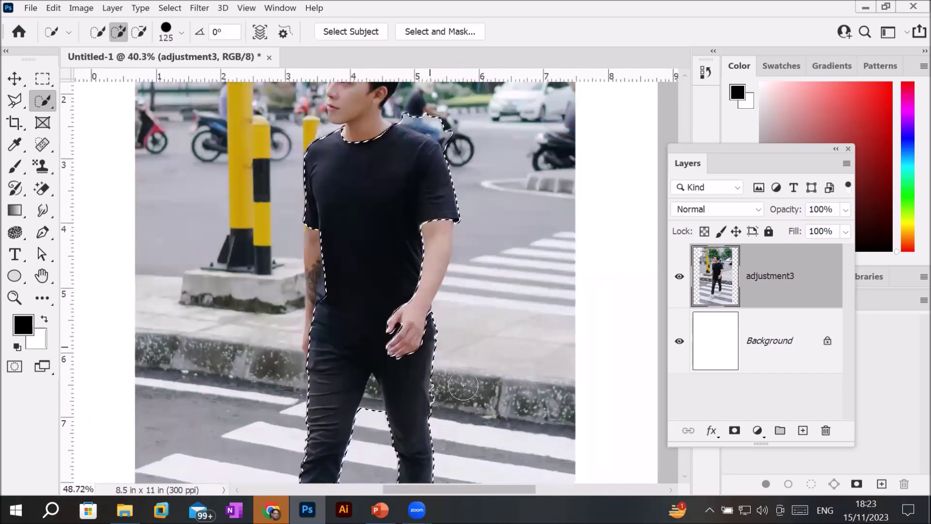
Subtract the trousers from the selection so that it ends at the T-shirt's hem.
{"action": "scroll", "coordinate": [452, 378], "scroll_direction": "up", "scroll_amount": 4}
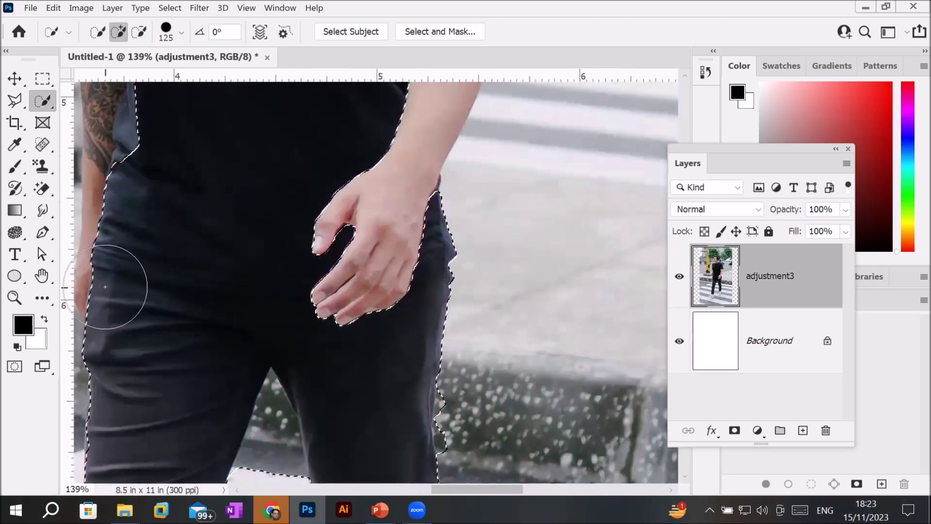
{"action": "left_click", "coordinate": [118, 281], "text": "alt"}
{"action": "mouse_move", "coordinate": [207, 313]}
{"action": "left_mouse_down"}
{"action": "mouse_move", "coordinate": [416, 388]}
{"action": "mouse_move", "coordinate": [420, 450]}
{"action": "mouse_move", "coordinate": [326, 464]}
{"action": "mouse_move", "coordinate": [41, 439]}
{"action": "left_mouse_up"}
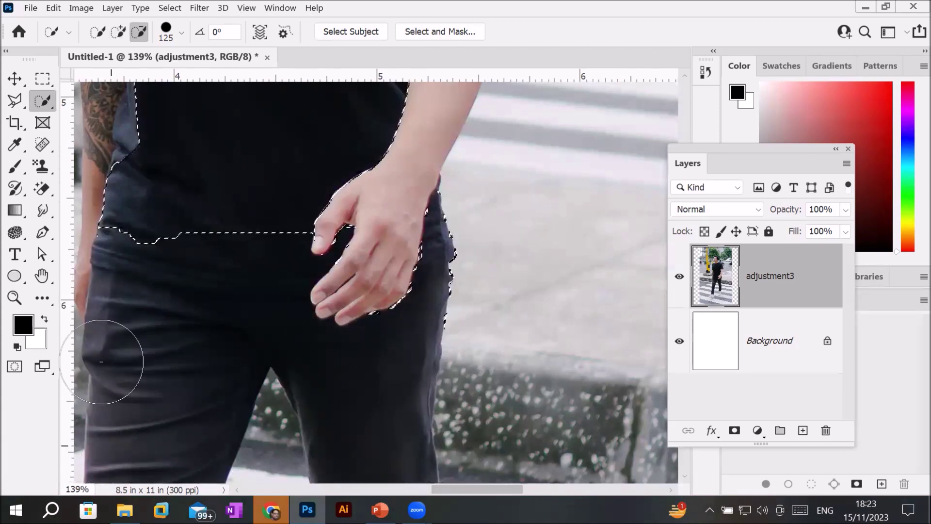
{"action": "scroll", "coordinate": [382, 364], "scroll_direction": "down", "scroll_amount": 3}
{"action": "scroll", "coordinate": [382, 364], "scroll_direction": "down", "scroll_amount": 6}
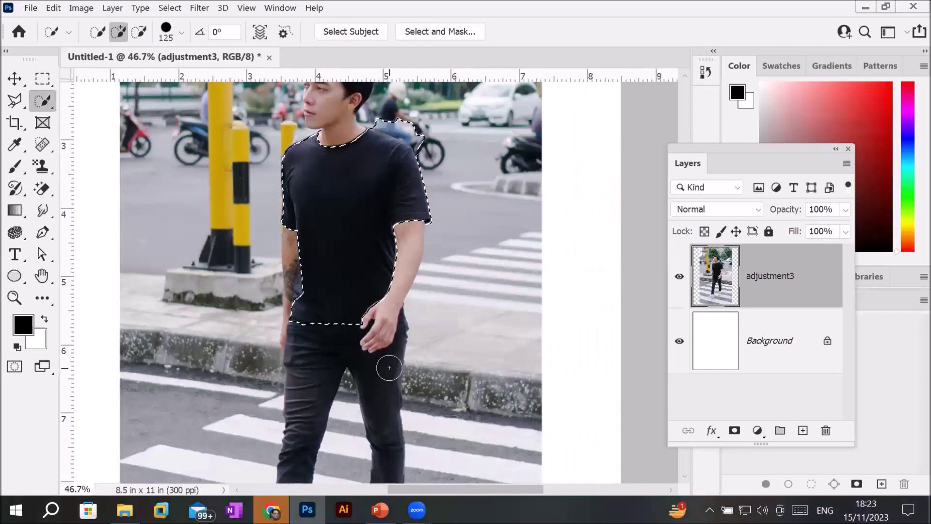
{"action": "scroll", "coordinate": [432, 434], "scroll_direction": "down", "scroll_amount": 2}
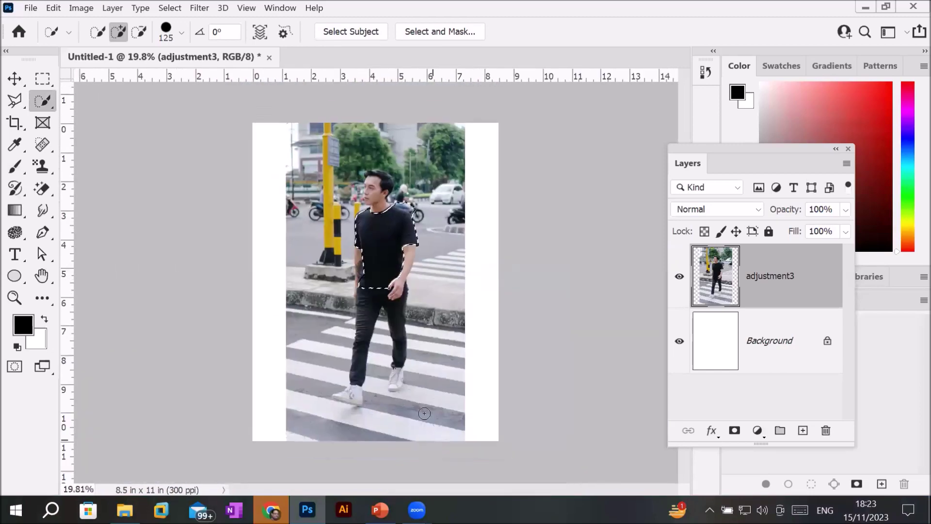
Subtract the leftover trouser area beside the man's hand from the T-shirt selection.
{"action": "scroll", "coordinate": [457, 259], "scroll_direction": "up", "scroll_amount": 3}
{"action": "scroll", "coordinate": [456, 258], "scroll_direction": "up", "scroll_amount": 5}
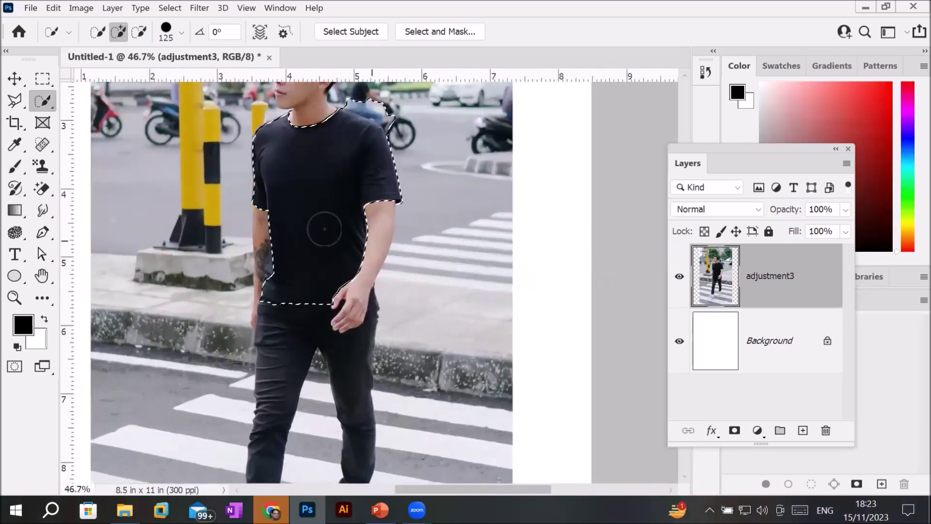
{"action": "scroll", "coordinate": [292, 197], "scroll_direction": "up", "scroll_amount": 3}
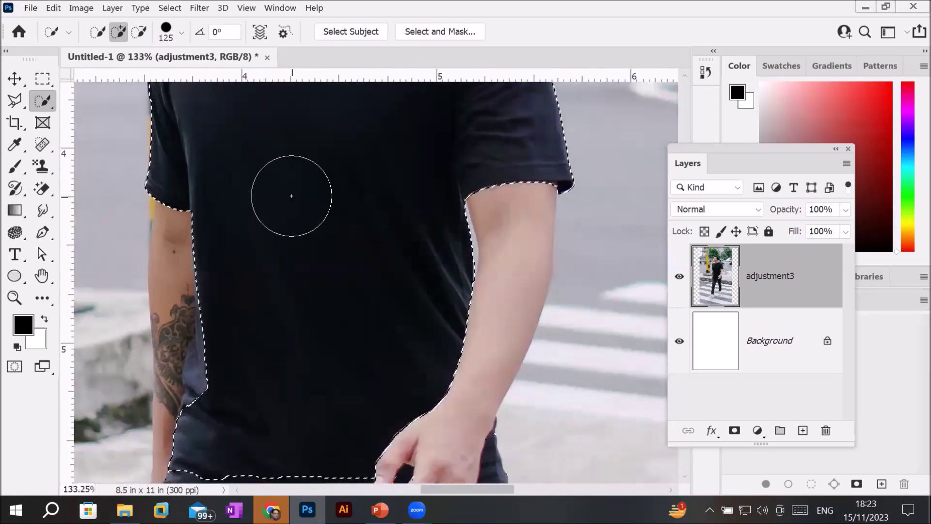
{"action": "scroll", "coordinate": [421, 211], "scroll_direction": "down", "scroll_amount": 4}
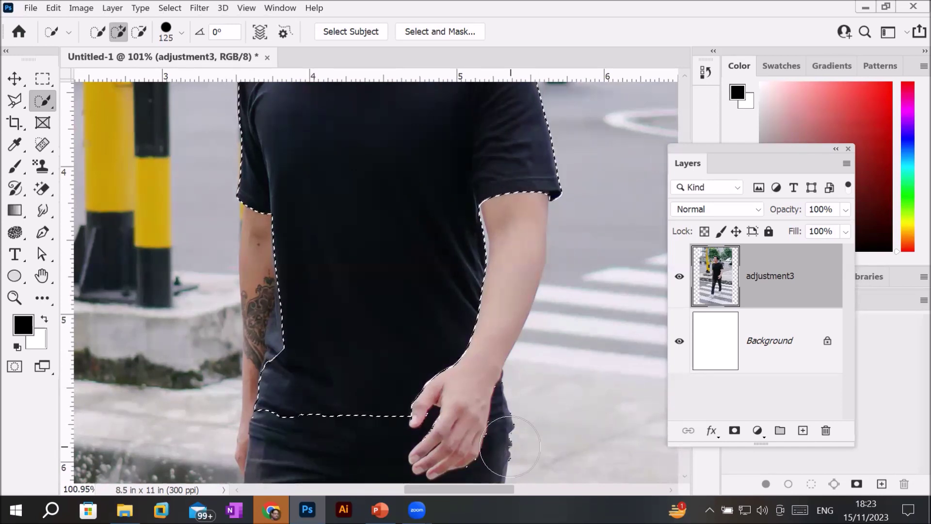
{"action": "key", "text": "alt"}
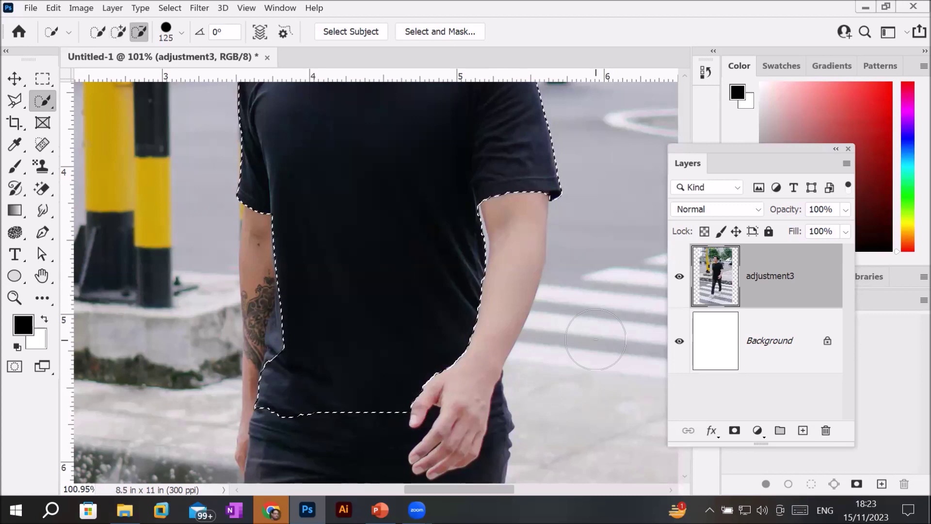
{"action": "scroll", "coordinate": [595, 339], "scroll_direction": "up", "scroll_amount": 3}
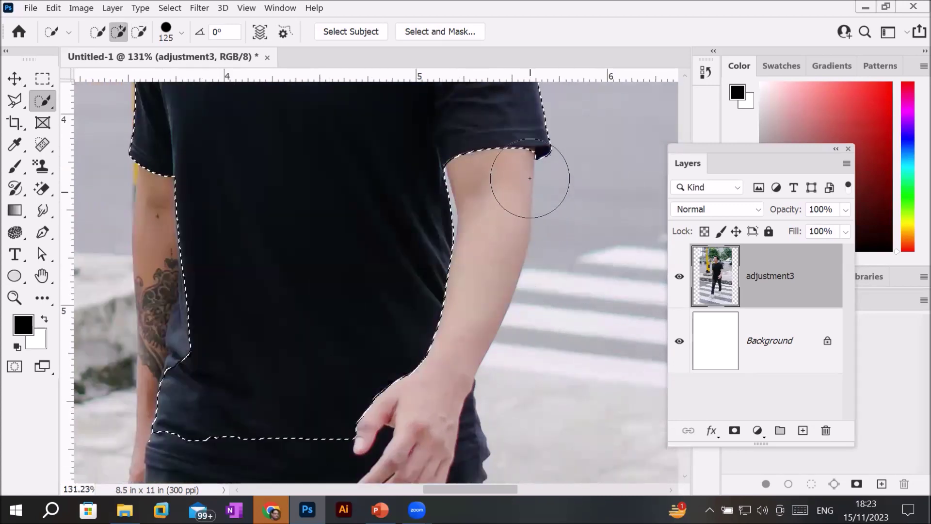
{"action": "scroll", "coordinate": [389, 137], "scroll_direction": "down", "scroll_amount": 1}
{"action": "scroll", "coordinate": [390, 138], "scroll_direction": "down", "scroll_amount": 5}
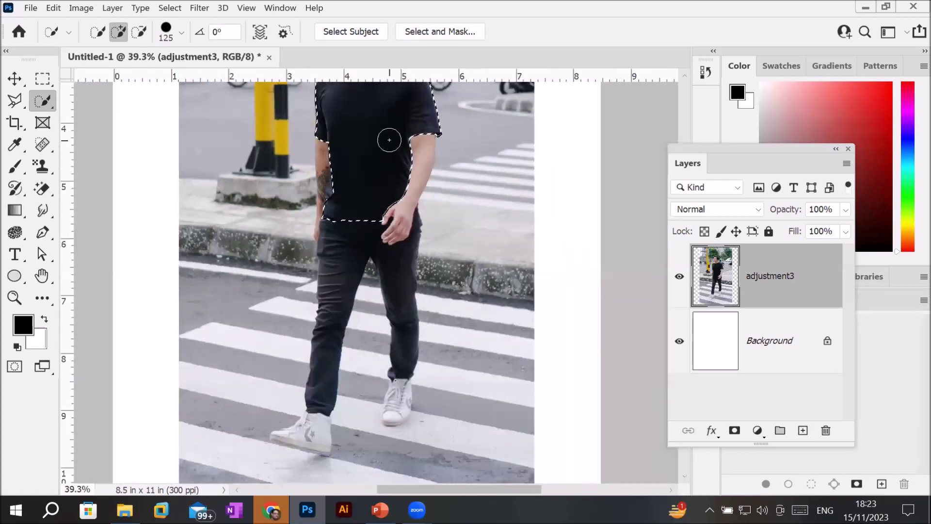
{"action": "left_click", "coordinate": [684, 76]}
{"action": "left_click_drag", "start_coordinate": [685, 76], "coordinate": [685, 76]}
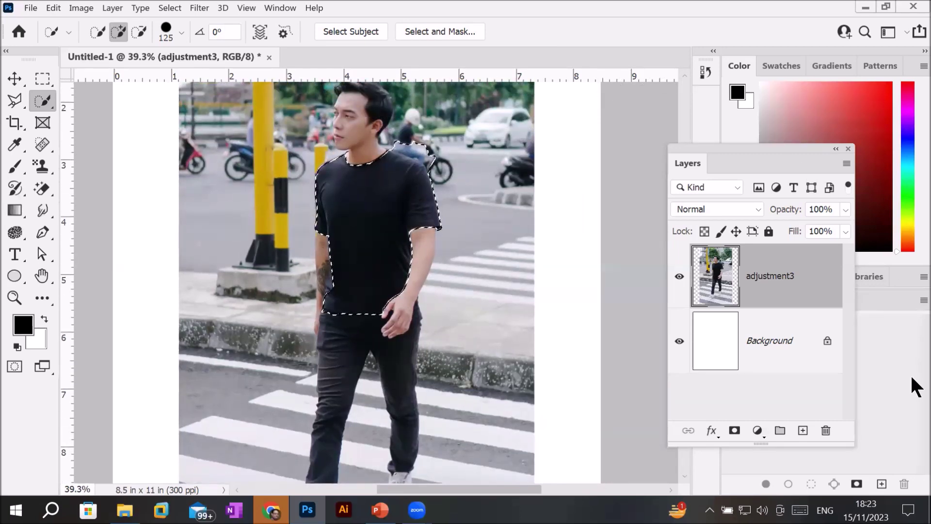
{"action": "left_click", "coordinate": [757, 431]}
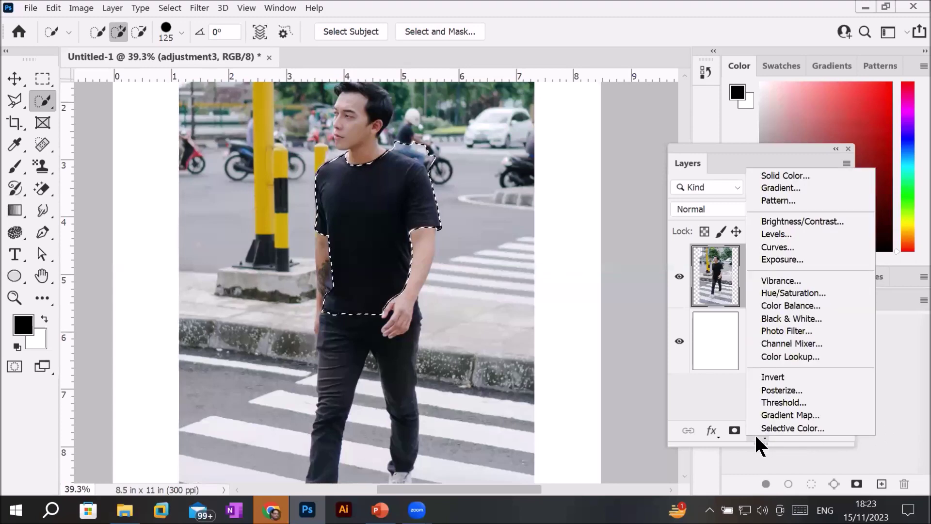
{"action": "left_click", "coordinate": [796, 181]}
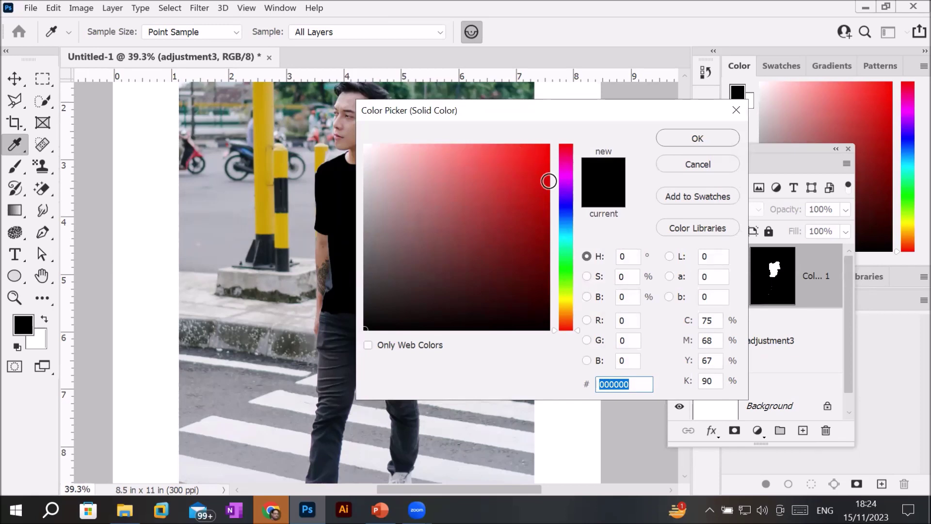
{"action": "left_click", "coordinate": [538, 151]}
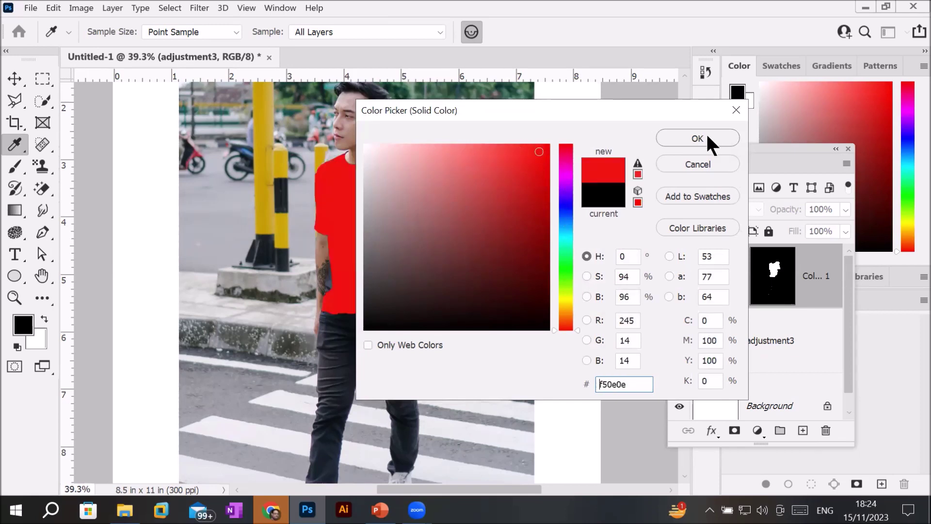
{"action": "left_click_drag", "start_coordinate": [581, 109], "coordinate": [793, 121]}
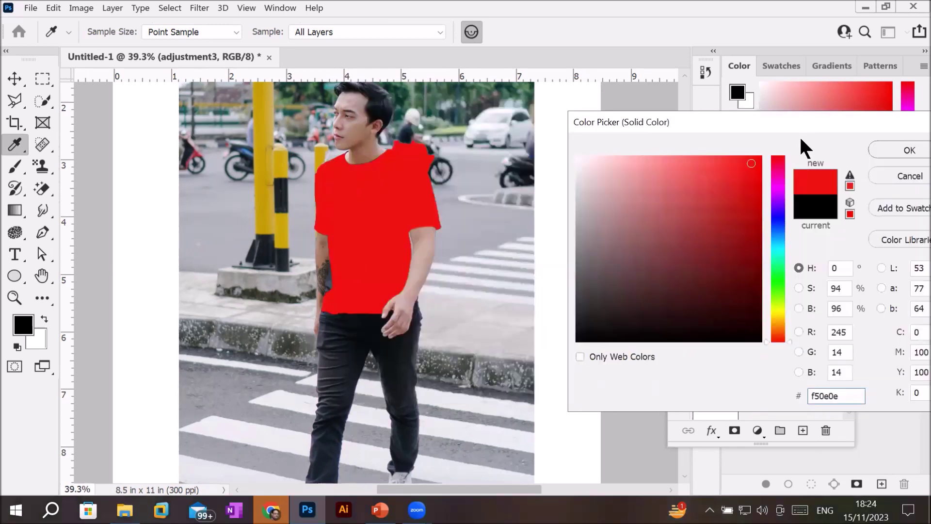
{"action": "left_click", "coordinate": [907, 174]}
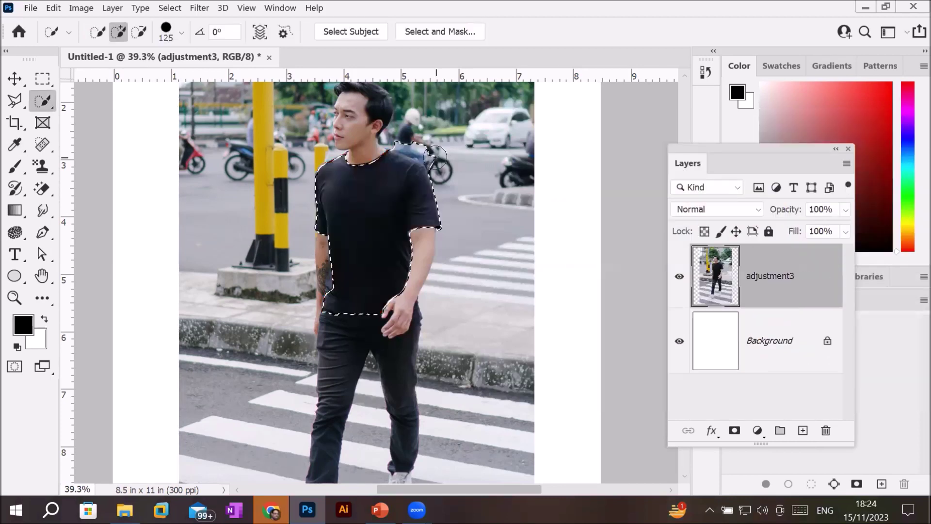
Remove the motorcyclist area behind the shoulder from the selection and add the missing edge of the T-shirt's shoulder.
{"action": "scroll", "coordinate": [435, 155], "scroll_direction": "up", "scroll_amount": 2}
{"action": "scroll", "coordinate": [417, 151], "scroll_direction": "up", "scroll_amount": 3}
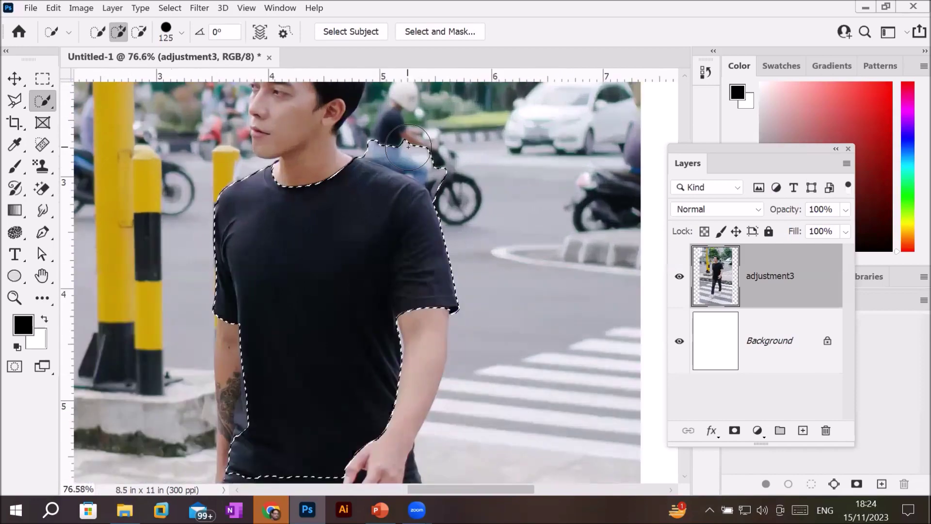
{"action": "scroll", "coordinate": [409, 146], "scroll_direction": "up", "scroll_amount": 5}
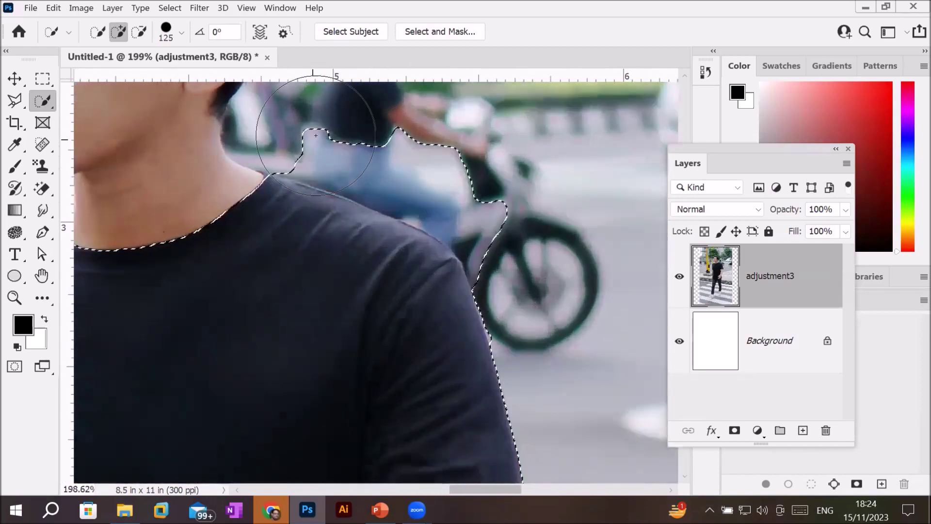
{"action": "mouse_move", "coordinate": [340, 111]}
{"action": "left_mouse_down"}
{"action": "mouse_move", "coordinate": [405, 135]}
{"action": "mouse_move", "coordinate": [524, 214]}
{"action": "mouse_move", "coordinate": [572, 194]}
{"action": "mouse_move", "coordinate": [461, 219]}
{"action": "mouse_move", "coordinate": [370, 148]}
{"action": "mouse_move", "coordinate": [364, 95]}
{"action": "mouse_move", "coordinate": [546, 298]}
{"action": "left_mouse_up"}
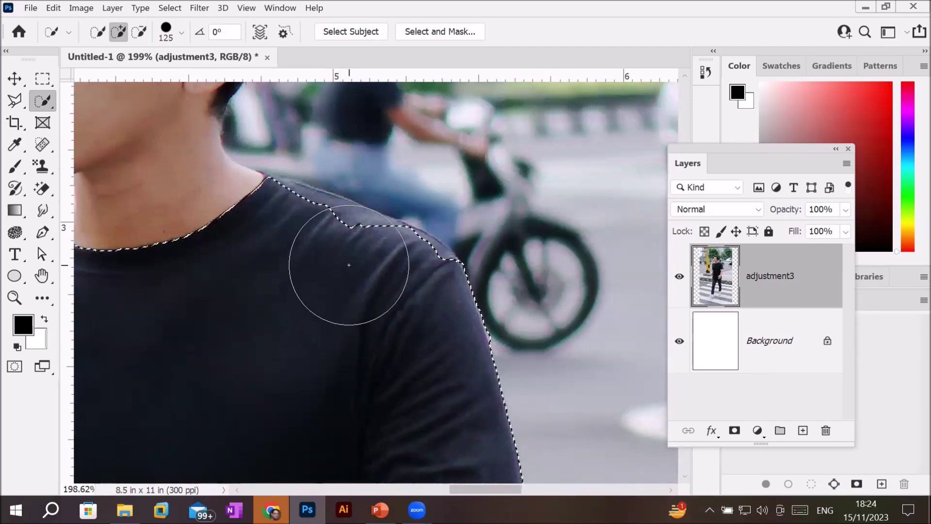
{"action": "left_click_drag", "start_coordinate": [336, 262], "coordinate": [279, 244]}
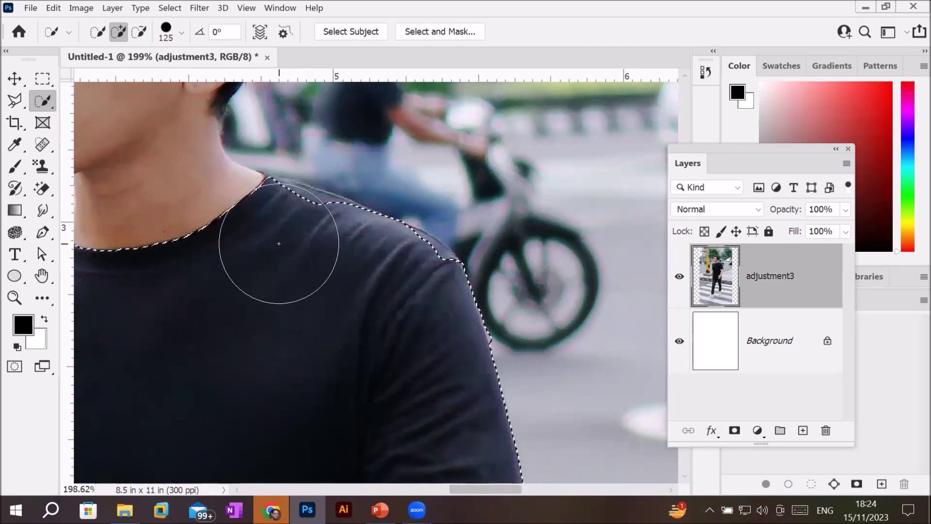
{"action": "left_click_drag", "start_coordinate": [400, 290], "coordinate": [375, 349]}
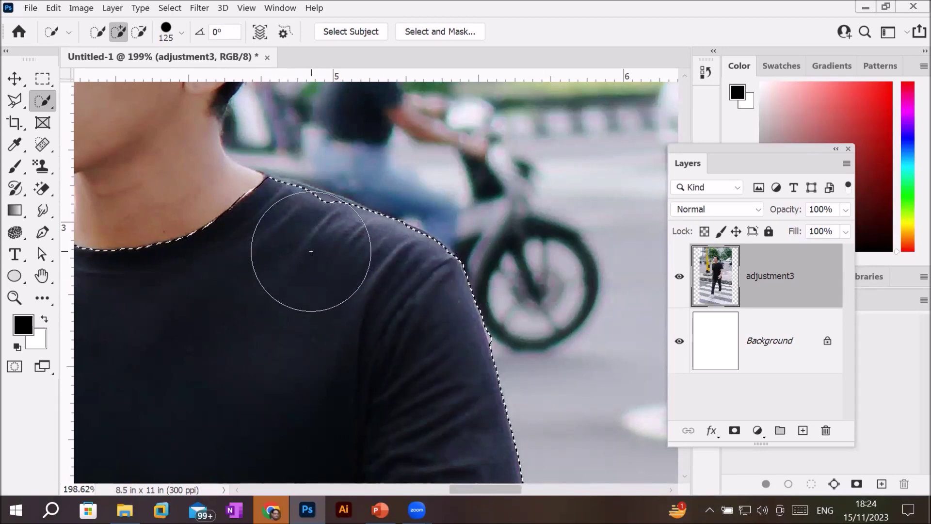
Add a Solid Color fill layer above adjustment3, masked by the T-shirt selection, keeping the T-shirt in view beside the color picker.
{"action": "scroll", "coordinate": [656, 281], "scroll_direction": "down", "scroll_amount": 4}
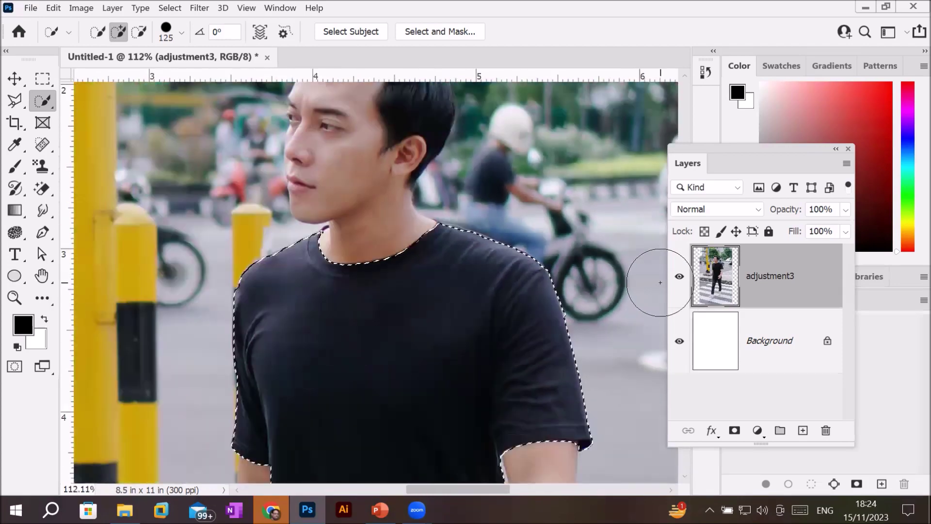
{"action": "scroll", "coordinate": [661, 282], "scroll_direction": "down", "scroll_amount": 2}
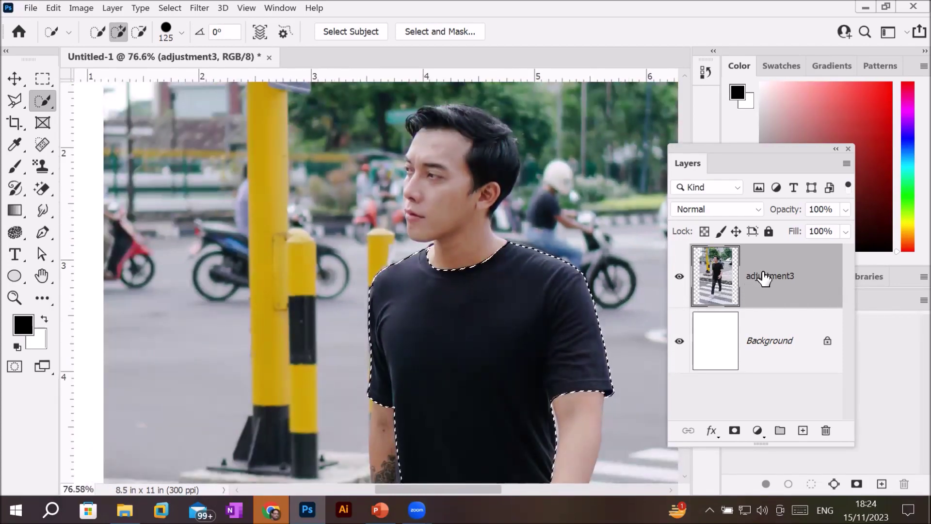
{"action": "left_click", "coordinate": [757, 430]}
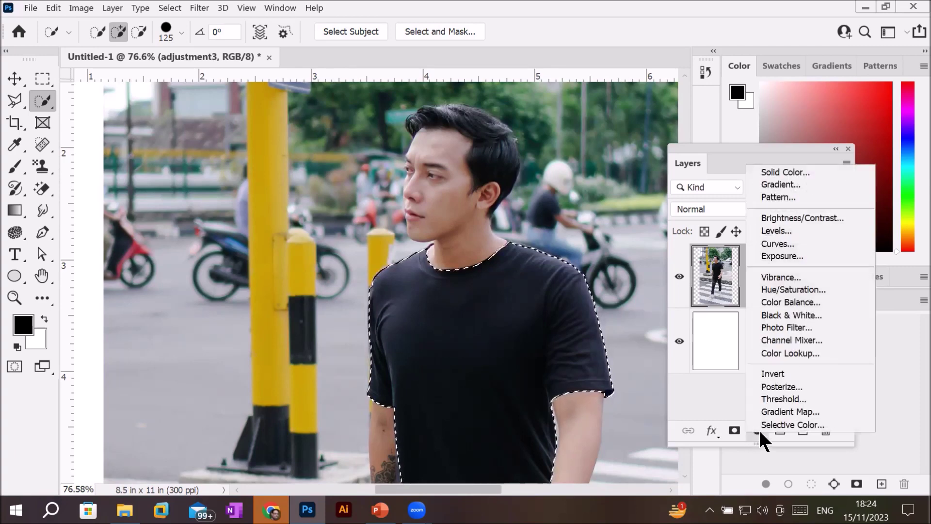
{"action": "left_click", "coordinate": [797, 176]}
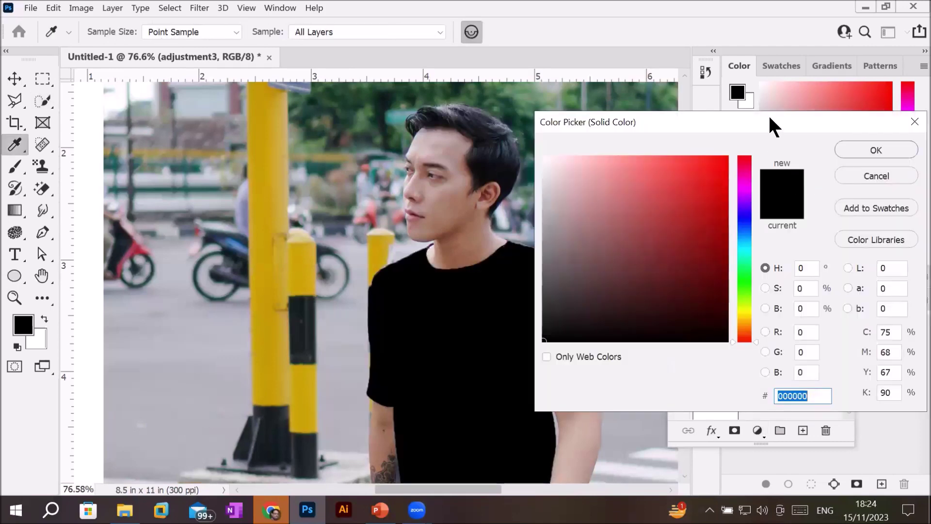
{"action": "left_click_drag", "start_coordinate": [731, 119], "coordinate": [169, 221]}
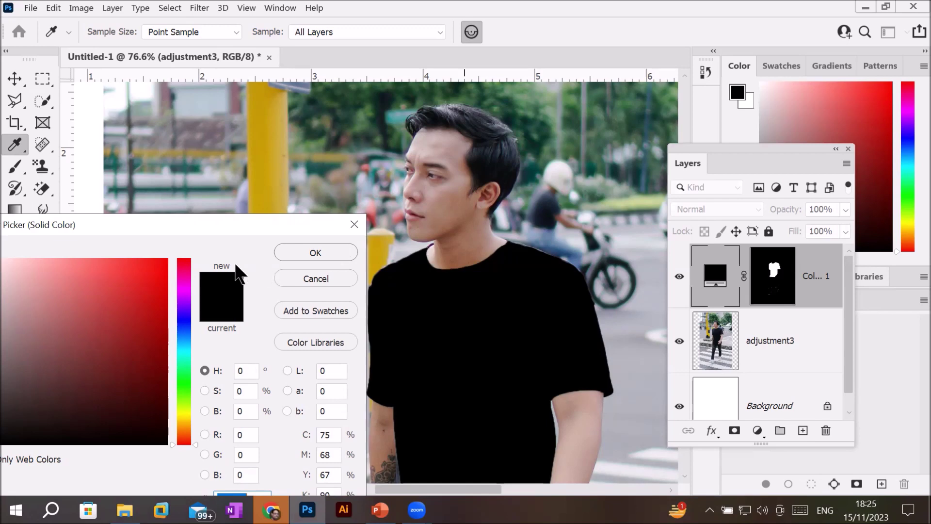
Try red, blue, green and yellow on the T-shirt and set the fill color to crimson red, RGB 241, 10, 54.
{"action": "left_click", "coordinate": [159, 268]}
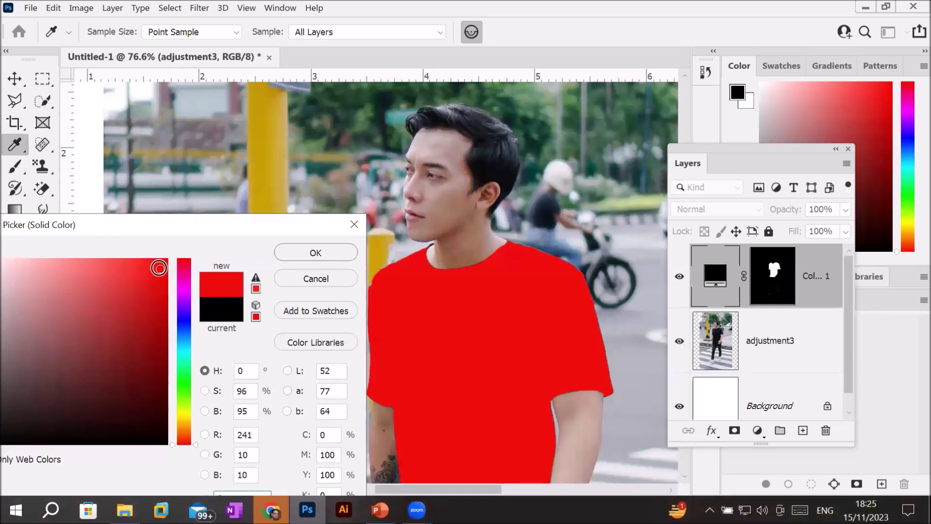
{"action": "left_click", "coordinate": [185, 324]}
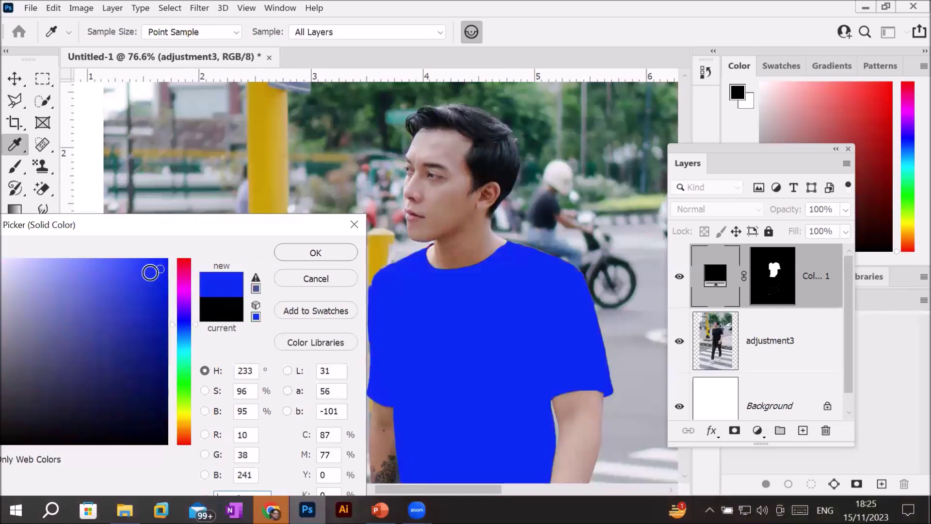
{"action": "left_click", "coordinate": [180, 382]}
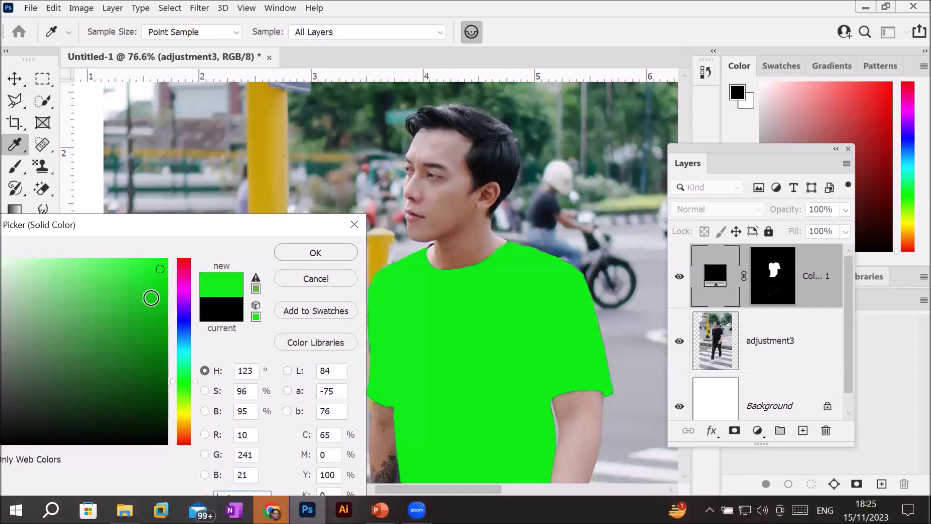
{"action": "left_click", "coordinate": [184, 412]}
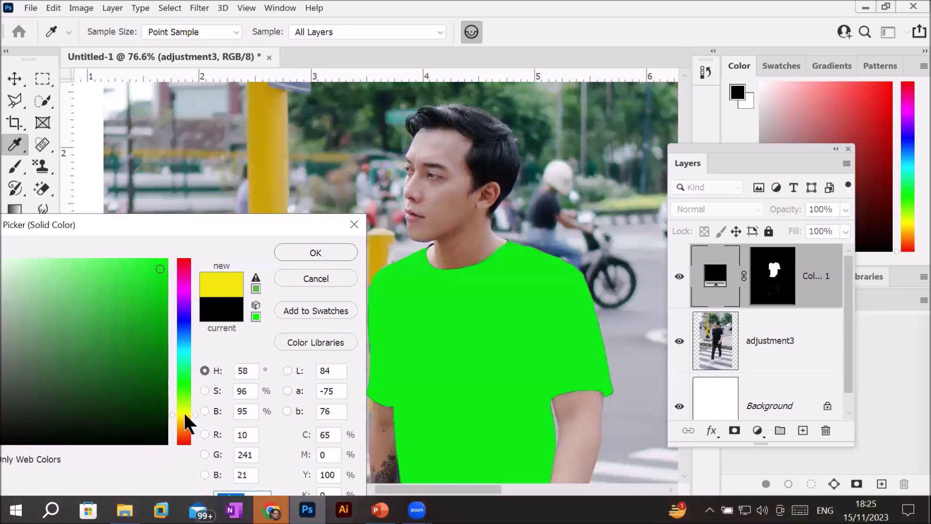
{"action": "left_click", "coordinate": [184, 266]}
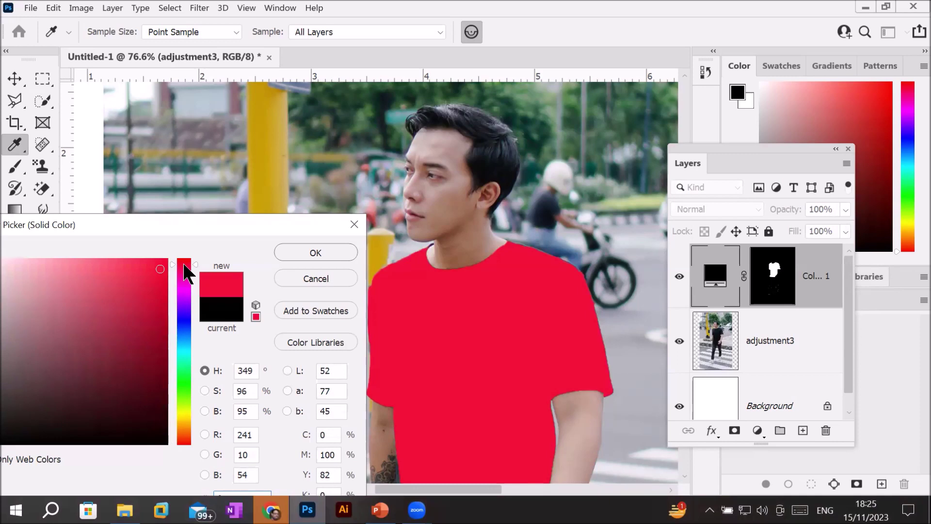
{"action": "left_click", "coordinate": [315, 253]}
{"action": "key", "text": "w"}
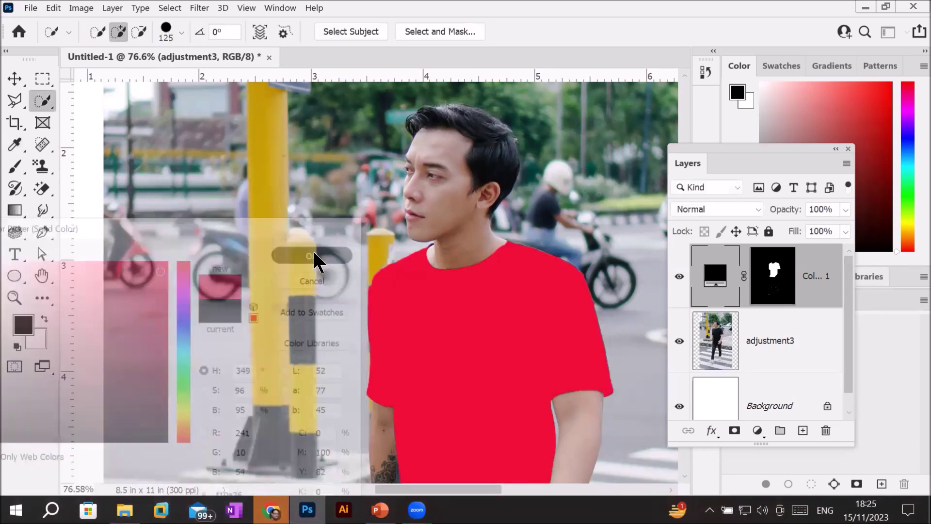
Set the red fill layer's blend mode to Lighten and dock the floating Layers panel beside the Color panel.
{"action": "scroll", "coordinate": [677, 340], "scroll_direction": "down", "scroll_amount": 1}
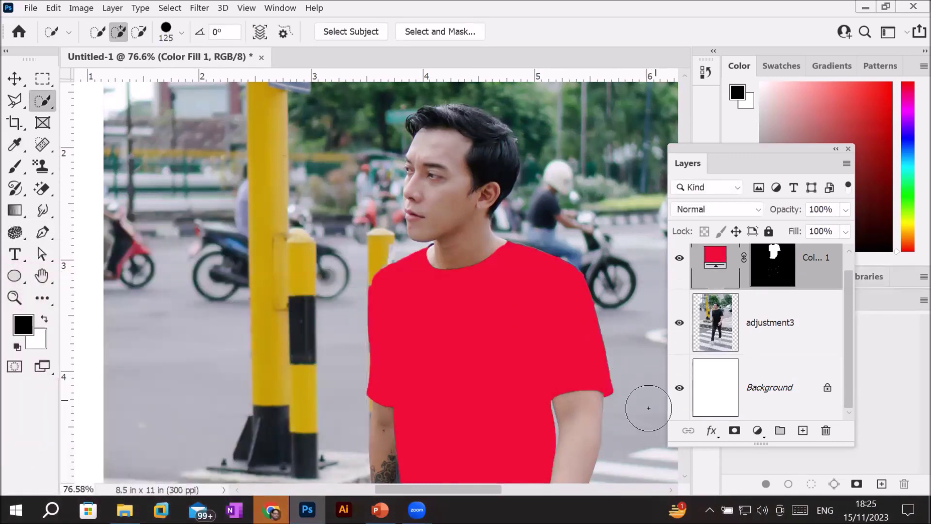
{"action": "scroll", "coordinate": [606, 417], "scroll_direction": "up", "scroll_amount": 3}
{"action": "scroll", "coordinate": [606, 416], "scroll_direction": "up", "scroll_amount": 2}
{"action": "scroll", "coordinate": [605, 417], "scroll_direction": "down", "scroll_amount": 4}
{"action": "scroll", "coordinate": [606, 417], "scroll_direction": "down", "scroll_amount": 1}
{"action": "left_click", "coordinate": [755, 207]}
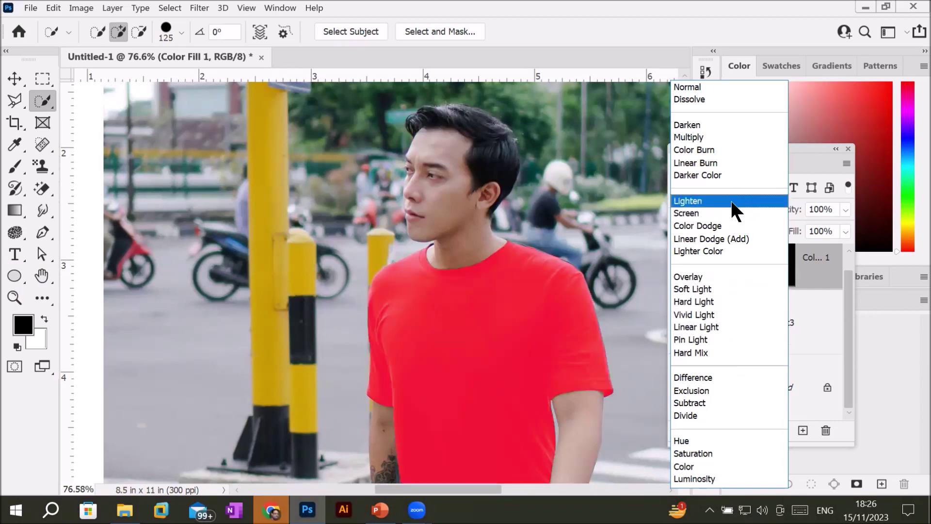
{"action": "left_click", "coordinate": [730, 200]}
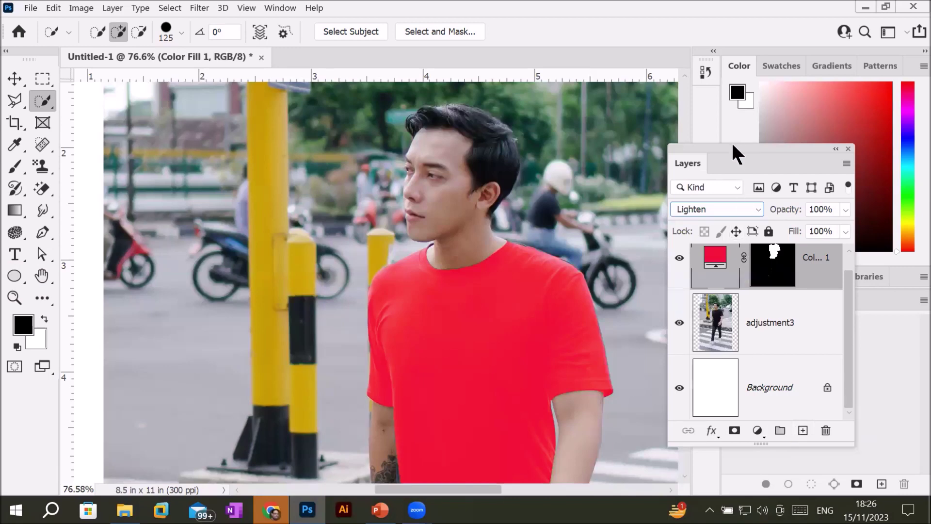
{"action": "left_click_drag", "start_coordinate": [728, 128], "coordinate": [722, 110]}
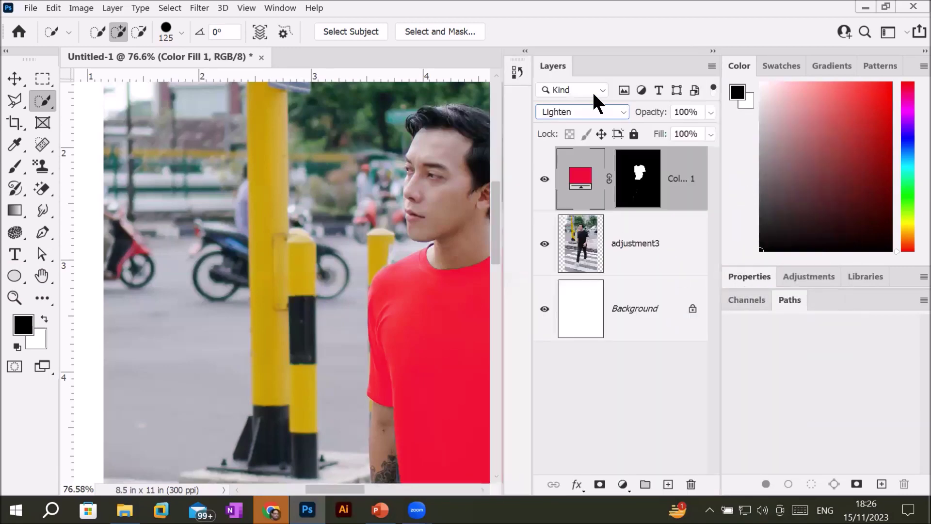
Detach the Layers panel to float over the workspace and select the red color fill layer's mask.
{"action": "left_click_drag", "start_coordinate": [555, 66], "coordinate": [704, 204]}
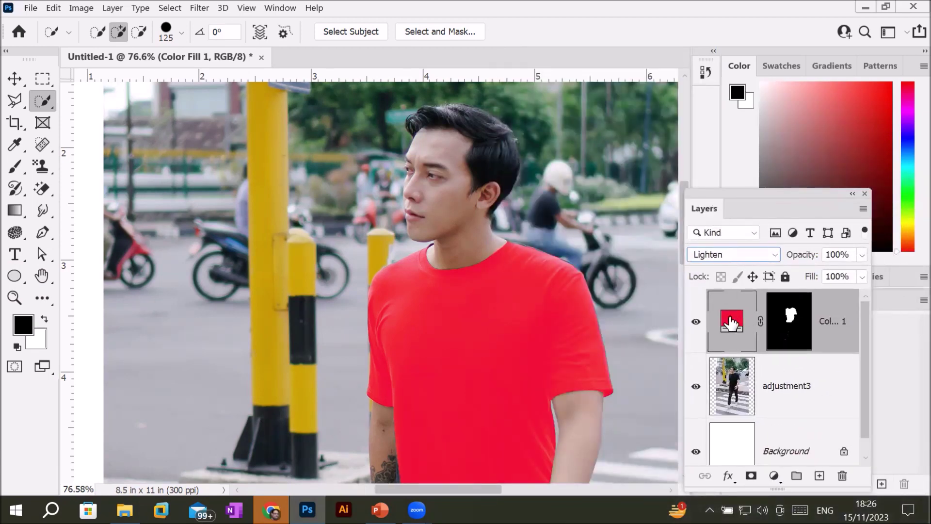
{"action": "left_click", "coordinate": [792, 320]}
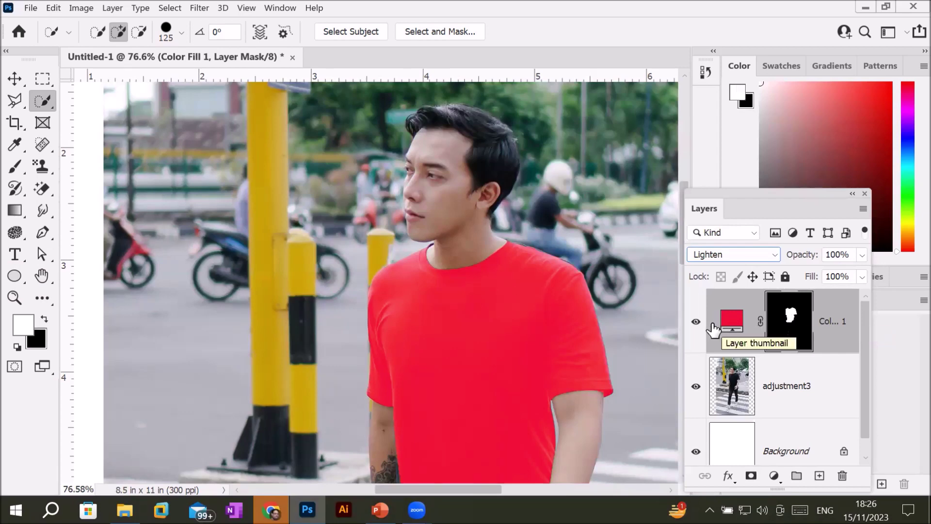
{"action": "left_click_drag", "start_coordinate": [729, 194], "coordinate": [746, 197]}
{"action": "mouse_move", "coordinate": [685, 223]}
{"action": "left_mouse_down"}
{"action": "mouse_move", "coordinate": [689, 262]}
{"action": "mouse_move", "coordinate": [697, 238]}
{"action": "left_mouse_up"}
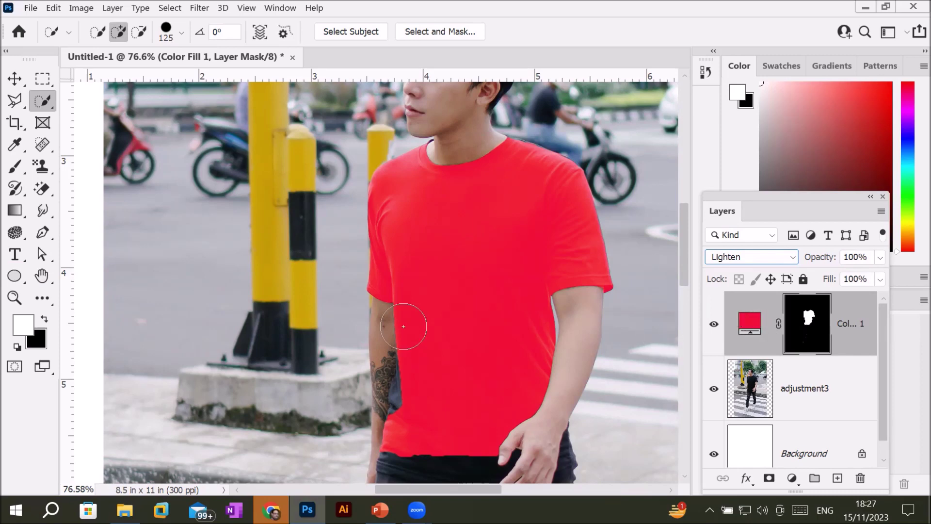
{"action": "left_click", "coordinate": [384, 304]}
{"action": "left_click_drag", "start_coordinate": [384, 358], "coordinate": [367, 449]}
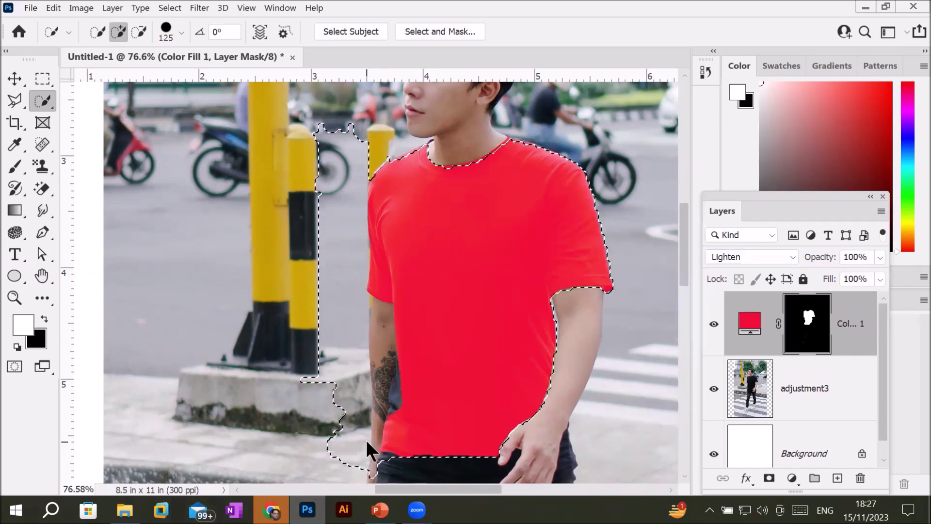
{"action": "key", "text": "ctrl+d"}
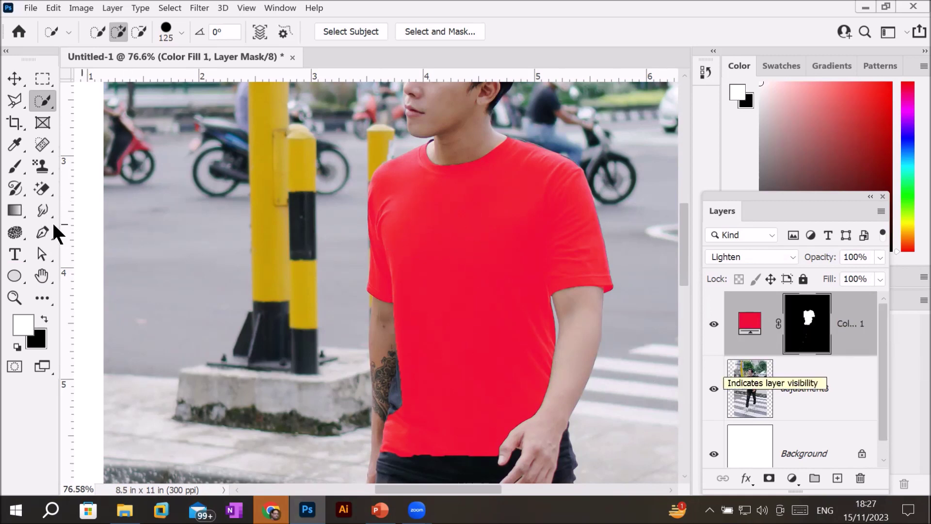
Quick-select the T-shirt and fill that area of the color fill mask with black, and again with white.
{"action": "left_click", "coordinate": [44, 318]}
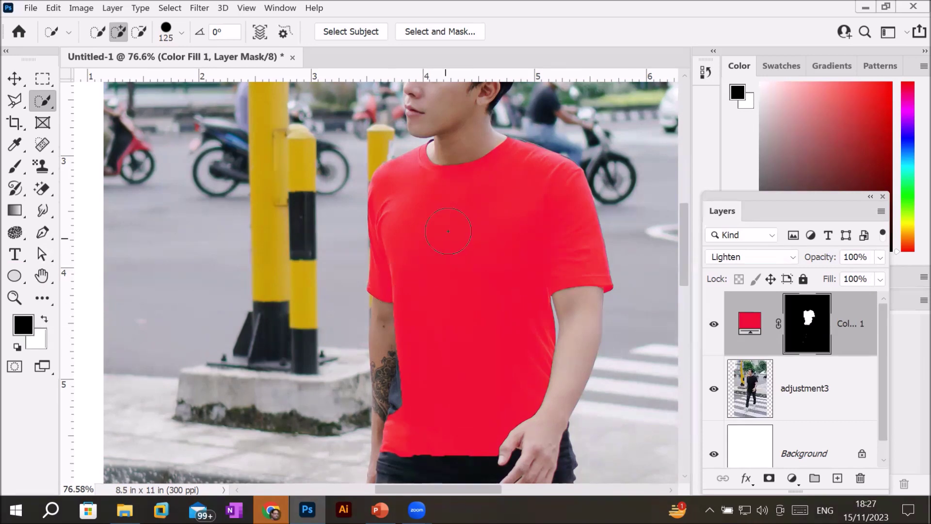
{"action": "left_click", "coordinate": [460, 201]}
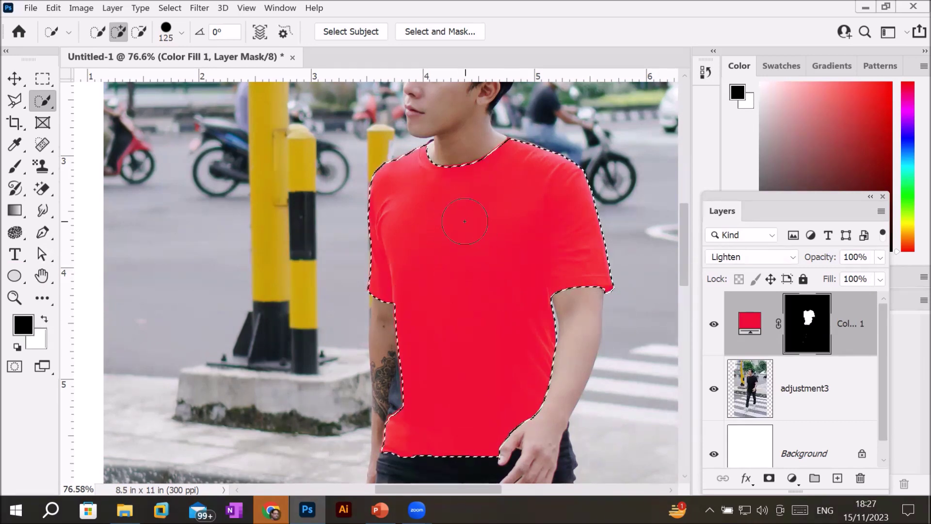
{"action": "left_click", "coordinate": [15, 165]}
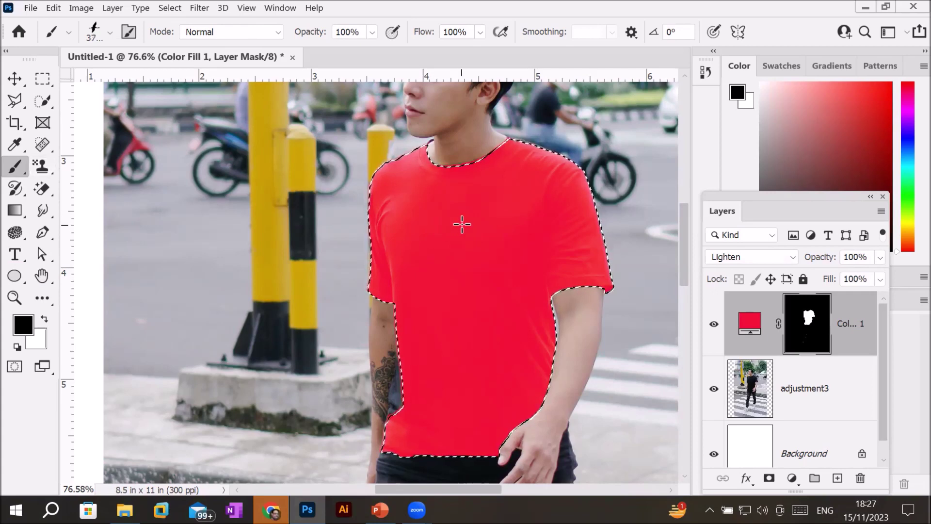
{"action": "key", "text": "alt+Delete"}
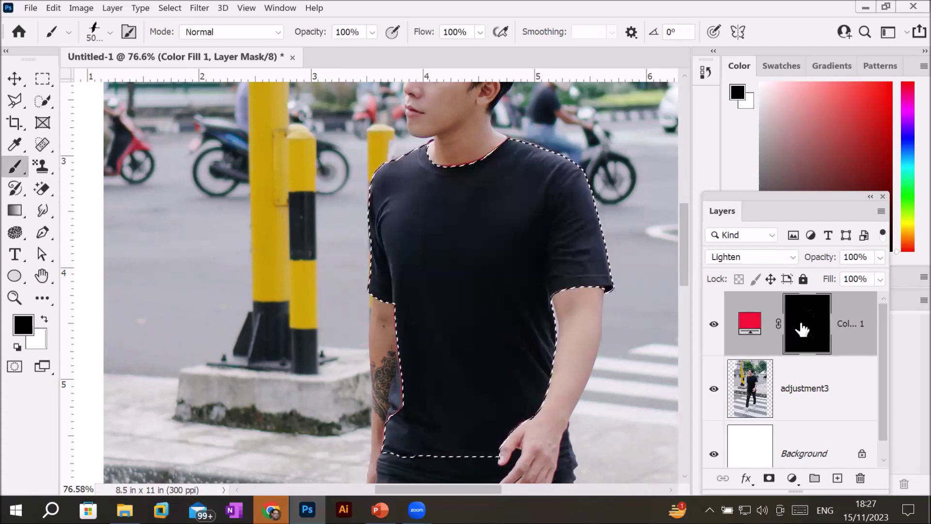
{"action": "left_click", "coordinate": [43, 317]}
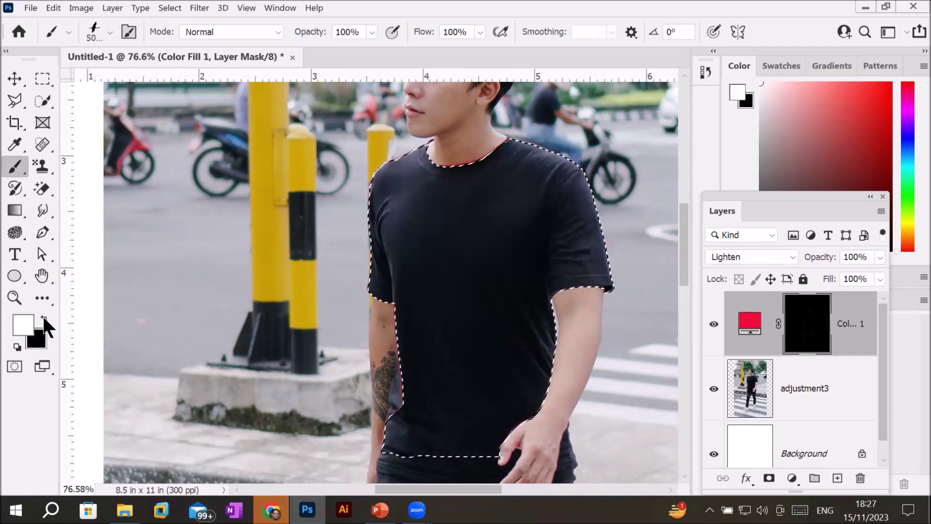
{"action": "key", "text": "alt+BackSpace"}
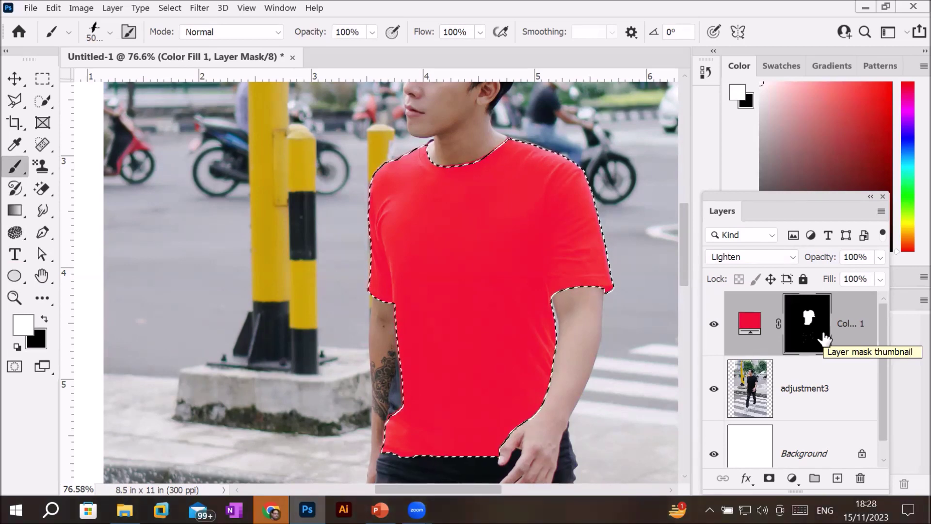
Delete the red color fill layer and clear the T-shirt selection.
{"action": "left_click", "coordinate": [755, 323]}
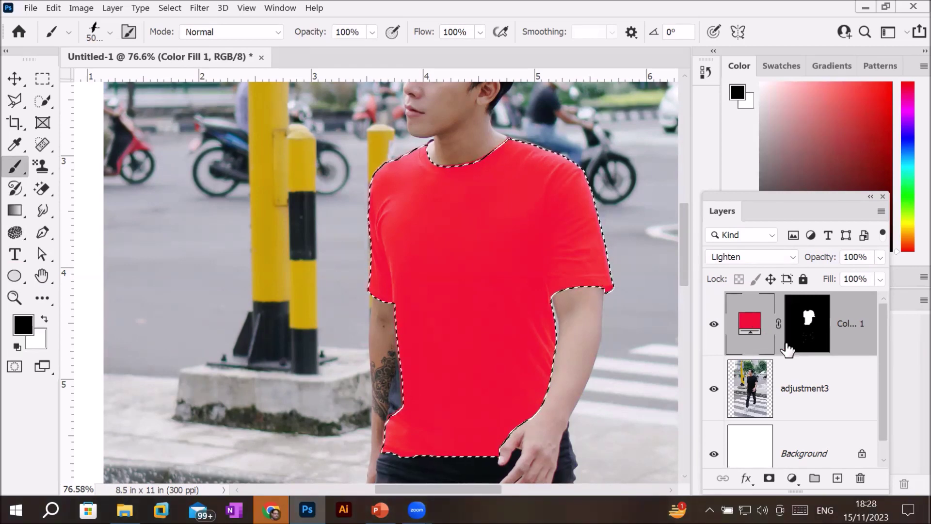
{"action": "left_click", "coordinate": [860, 478]}
{"action": "left_click", "coordinate": [445, 210]}
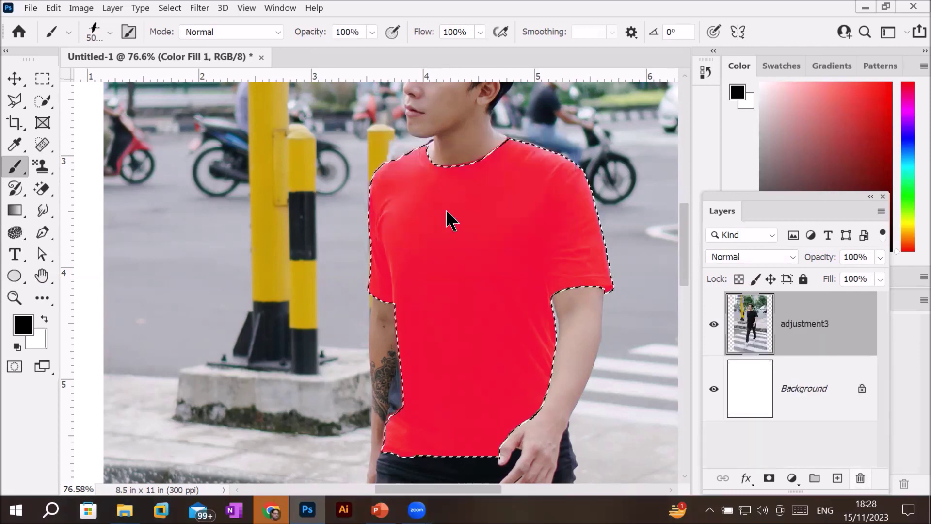
{"action": "key", "text": "ctrl+d"}
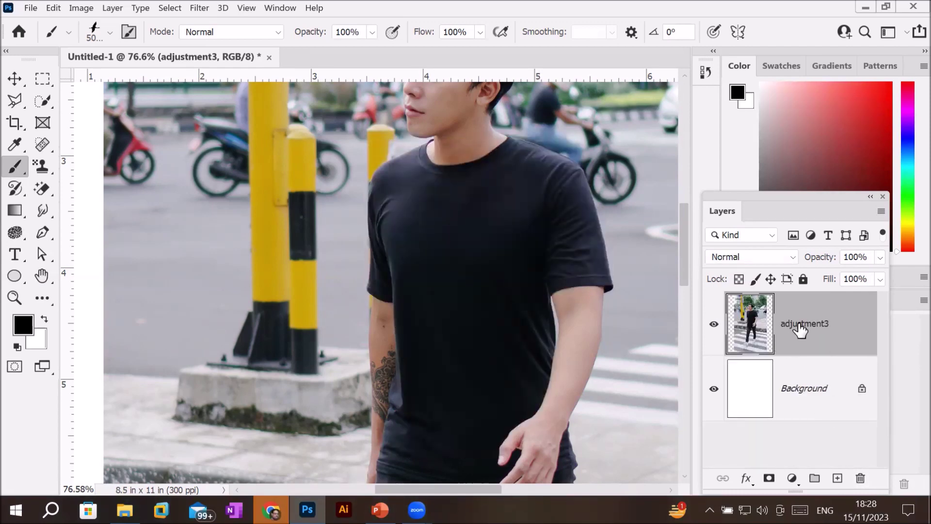
Add a Solid Color fill layer in red f50e0b above the adjustment3 photo layer.
{"action": "left_click", "coordinate": [790, 479]}
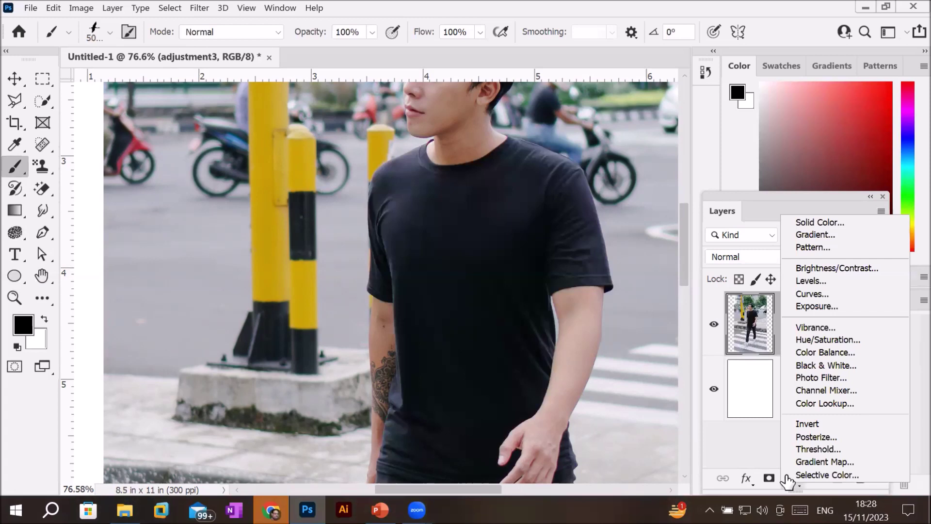
{"action": "left_click", "coordinate": [840, 223]}
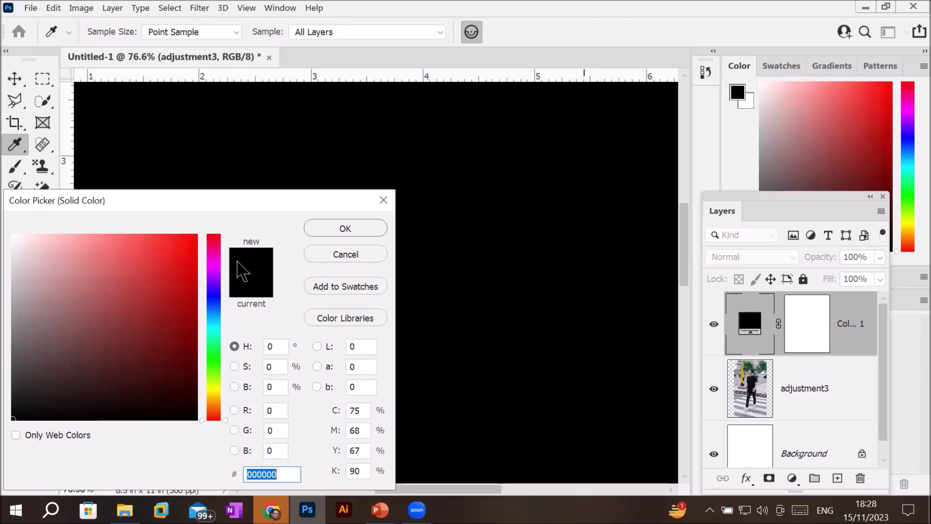
{"action": "left_click", "coordinate": [186, 241]}
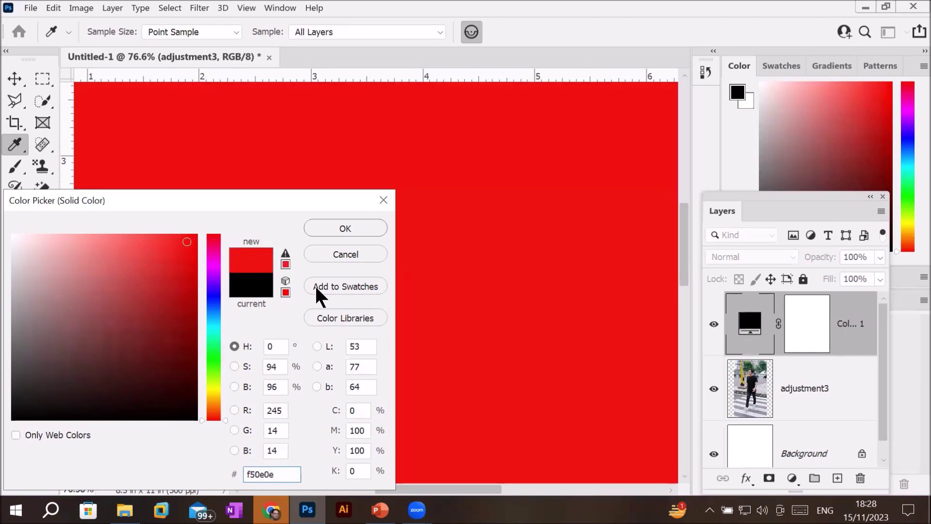
{"action": "left_click", "coordinate": [548, 260]}
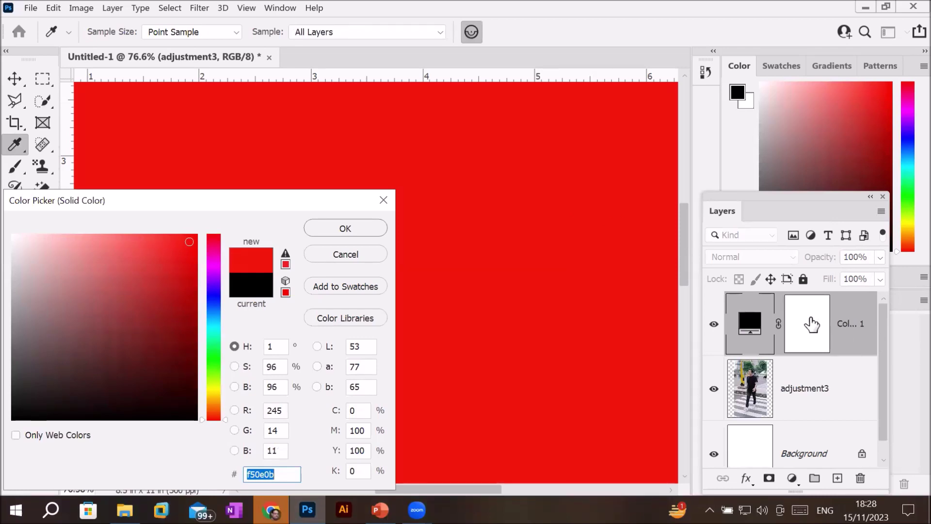
{"action": "left_click", "coordinate": [344, 228]}
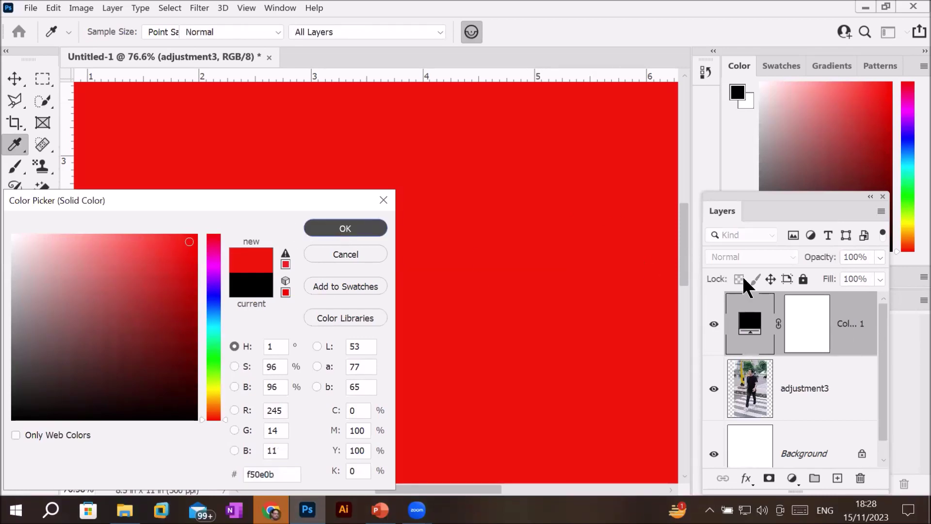
{"action": "scroll", "coordinate": [416, 282], "scroll_direction": "down", "scroll_amount": 5}
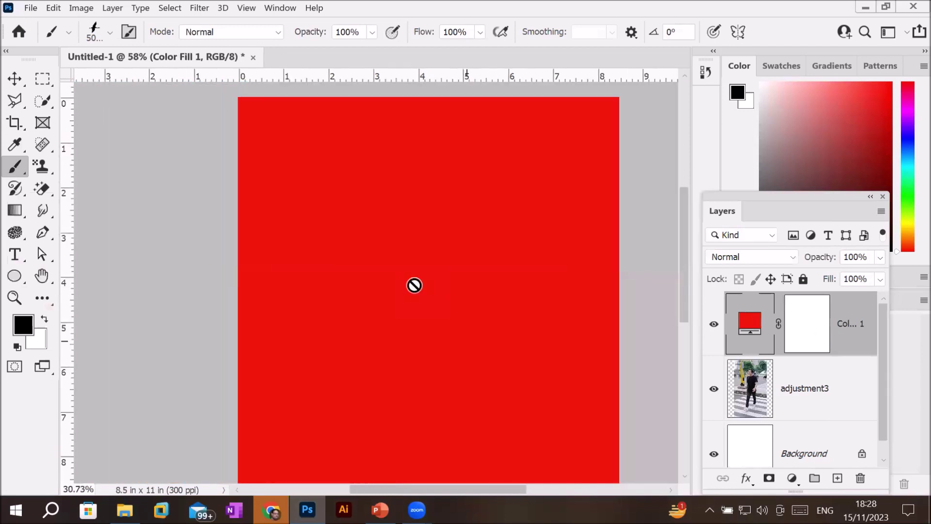
Paint one black circle on the color fill layer's mask over the man, using a hard round brush reduced from 5000 px.
{"action": "left_click", "coordinate": [810, 330]}
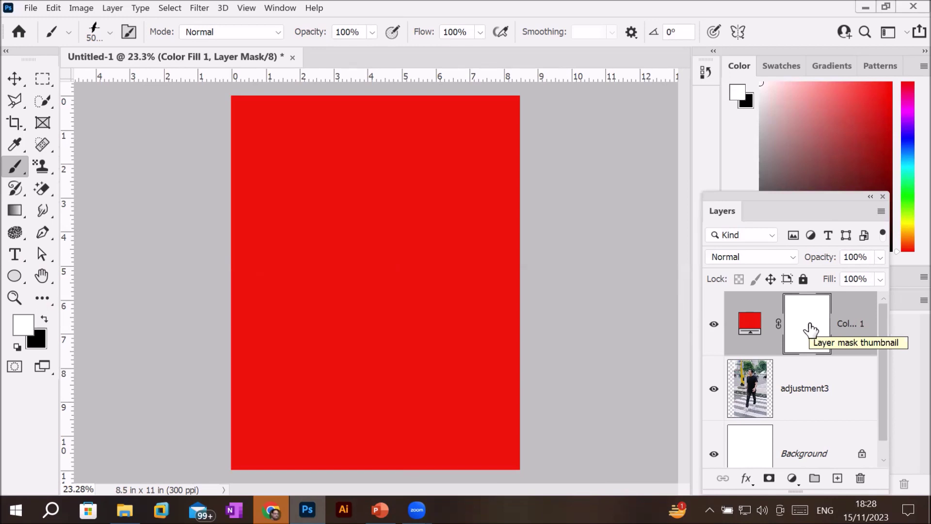
{"action": "left_click", "coordinate": [45, 319]}
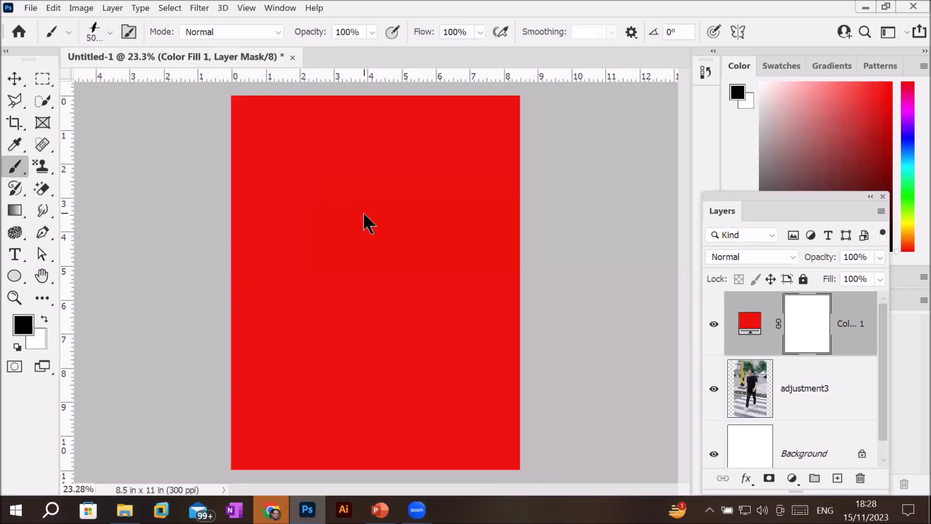
{"action": "left_click", "coordinate": [108, 33]}
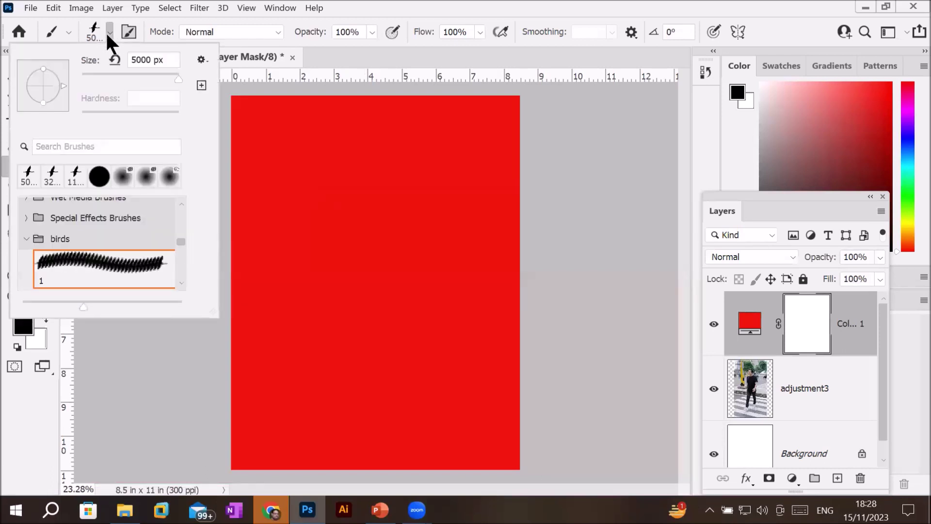
{"action": "left_click_drag", "start_coordinate": [180, 245], "coordinate": [193, 197]}
{"action": "left_click", "coordinate": [98, 267]}
{"action": "double_click", "coordinate": [98, 267]}
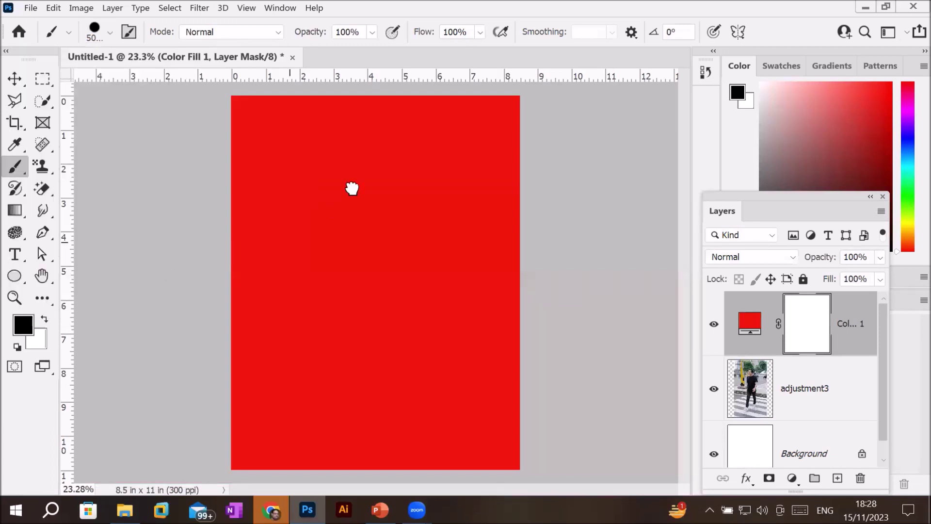
{"action": "key", "text": "bracketleft"}
{"action": "key", "text": "bracketleft"}
{"action": "key", "text": "bracketleft"}
{"action": "key", "text": "bracketleft"}
{"action": "key", "text": "bracketleft"}
{"action": "key", "text": "bracketleft"}
{"action": "key", "text": "bracketleft"}
{"action": "key", "text": "bracketleft"}
{"action": "key", "text": "bracketleft"}
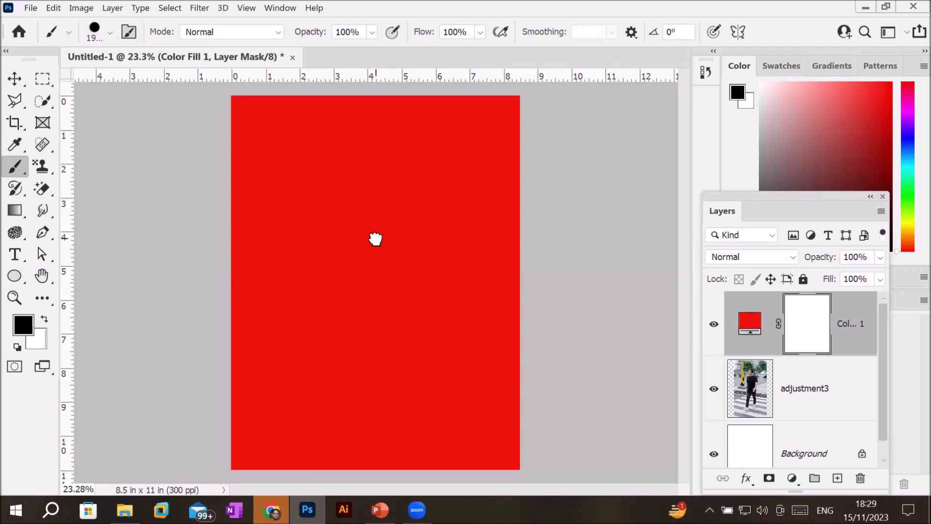
{"action": "left_click", "coordinate": [375, 238]}
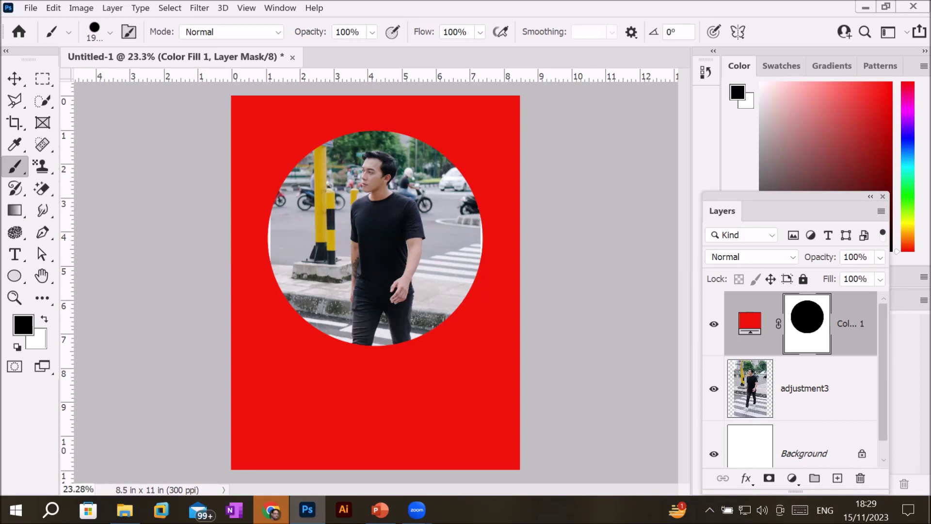
Paint white on the mask over the lower part of the black circle.
{"action": "left_click", "coordinate": [45, 317]}
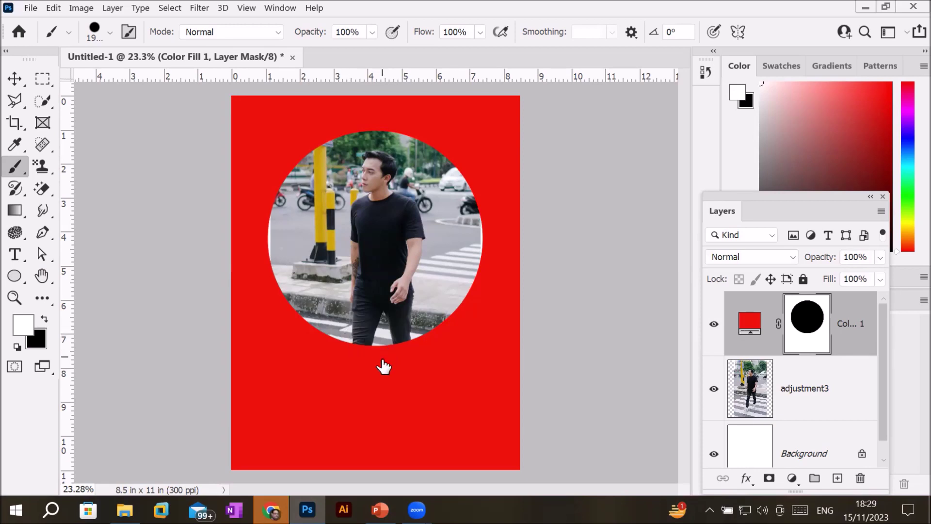
{"action": "left_click", "coordinate": [384, 372]}
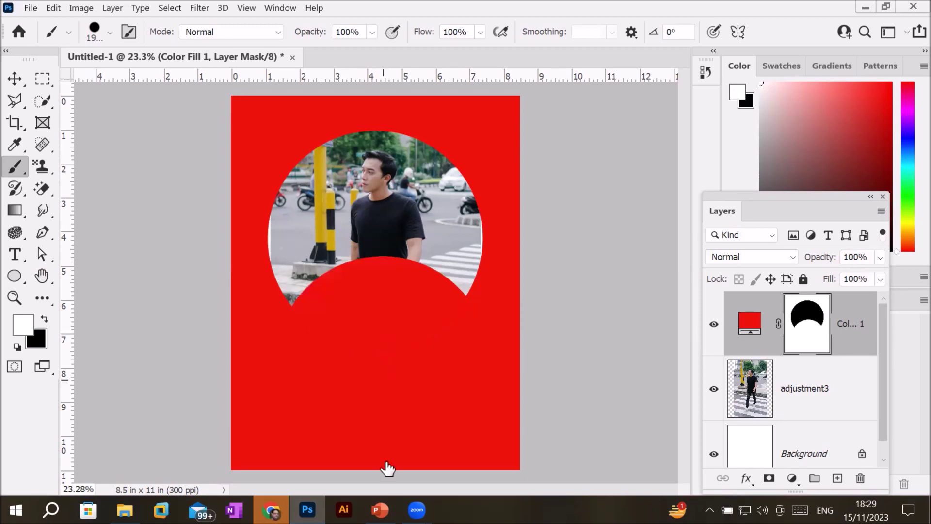
Undo the white and black mask painting and the creation of the red color fill layer.
{"action": "mouse_move", "coordinate": [380, 509]}
{"action": "key", "text": "ctrl+z"}
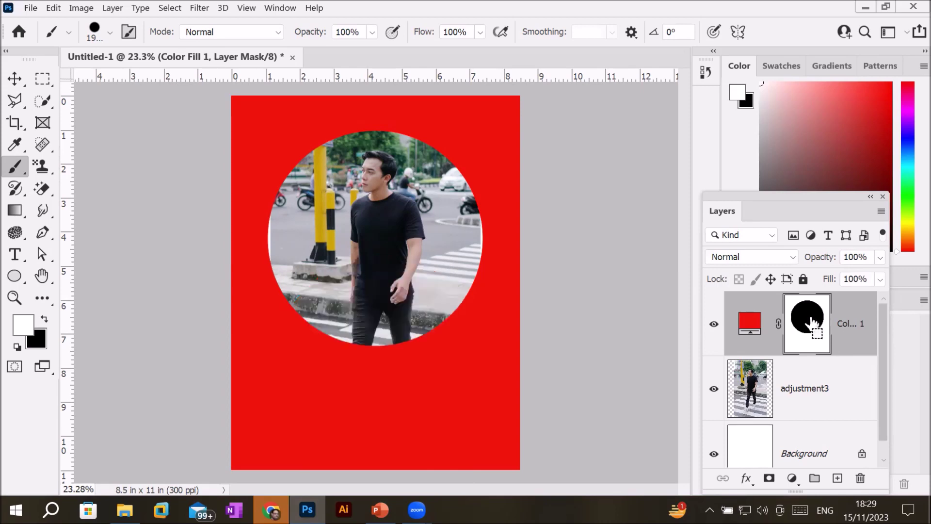
{"action": "key", "text": "ctrl+z"}
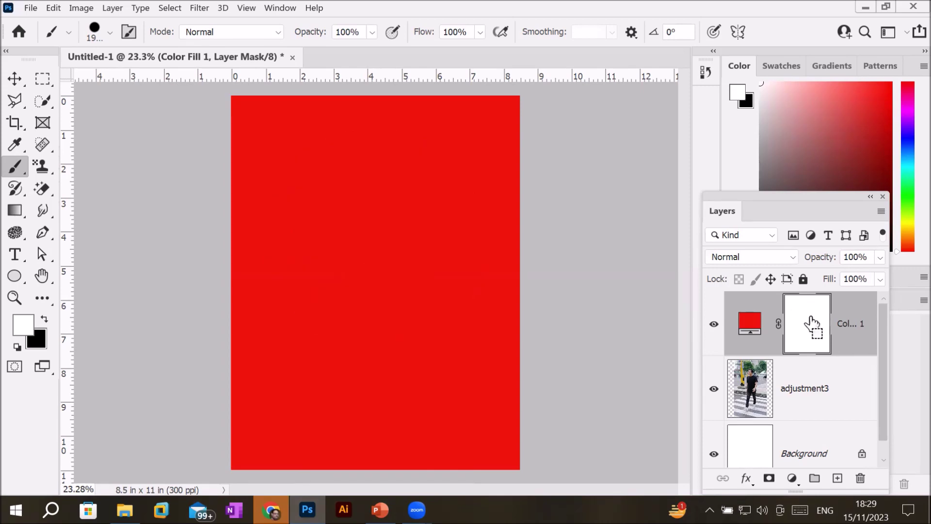
{"action": "key", "text": "ctrl+z"}
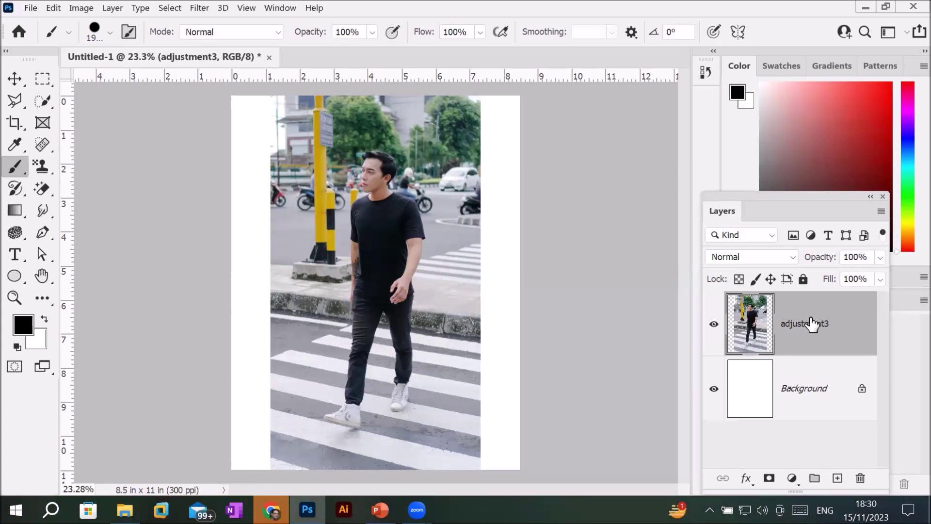
Select the man's black T-shirt on the adjustment3 layer with the Quick Selection tool and subtract the trousers from the selection.
{"action": "left_click", "coordinate": [43, 101]}
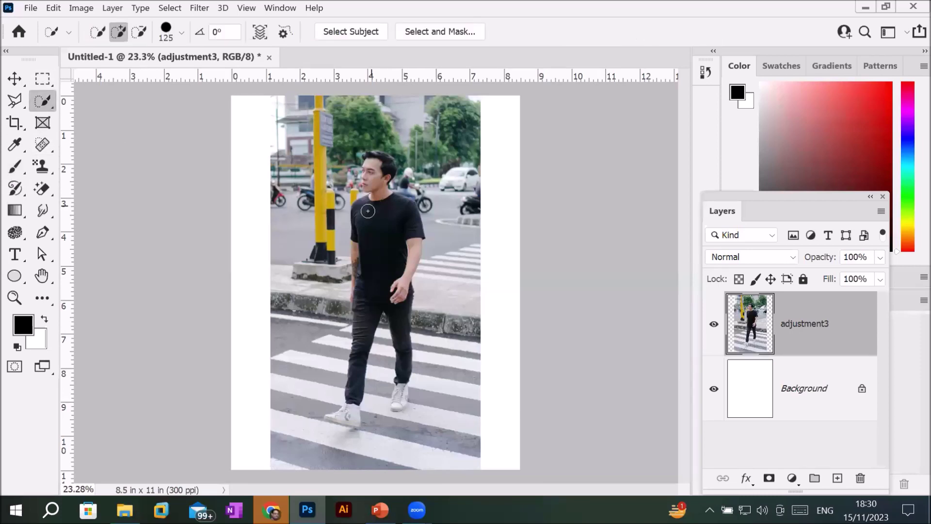
{"action": "left_click_drag", "start_coordinate": [382, 211], "coordinate": [347, 335]}
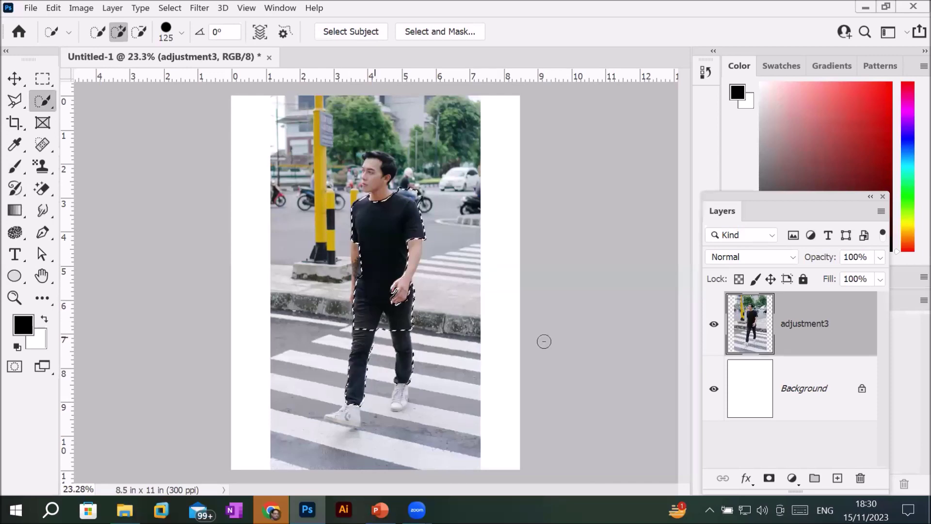
{"action": "key", "text": "alt"}
{"action": "mouse_move", "coordinate": [359, 383]}
{"action": "left_mouse_down"}
{"action": "mouse_move", "coordinate": [420, 309]}
{"action": "mouse_move", "coordinate": [490, 309]}
{"action": "mouse_move", "coordinate": [253, 304]}
{"action": "mouse_move", "coordinate": [449, 308]}
{"action": "mouse_move", "coordinate": [331, 310]}
{"action": "left_mouse_up"}
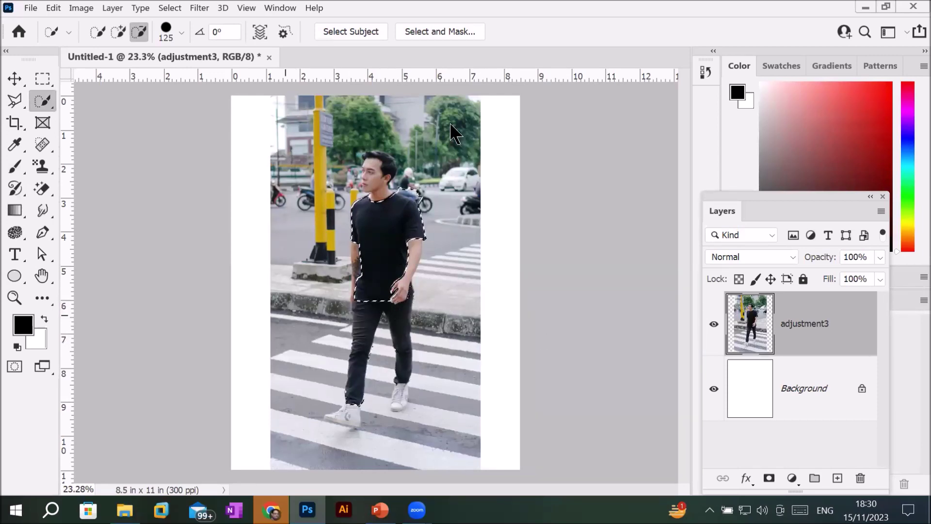
Subtract the background motorcyclist area above the man's shoulder from the T-shirt selection.
{"action": "scroll", "coordinate": [422, 179], "scroll_direction": "up", "scroll_amount": 4}
{"action": "scroll", "coordinate": [430, 193], "scroll_direction": "up", "scroll_amount": 4}
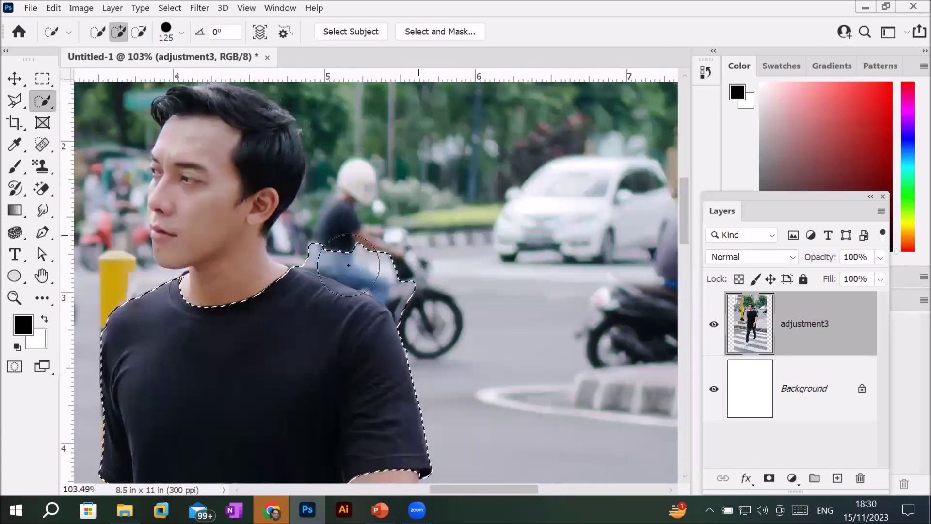
{"action": "mouse_move", "coordinate": [329, 245]}
{"action": "left_mouse_down"}
{"action": "mouse_move", "coordinate": [472, 303]}
{"action": "mouse_move", "coordinate": [422, 298]}
{"action": "left_mouse_up"}
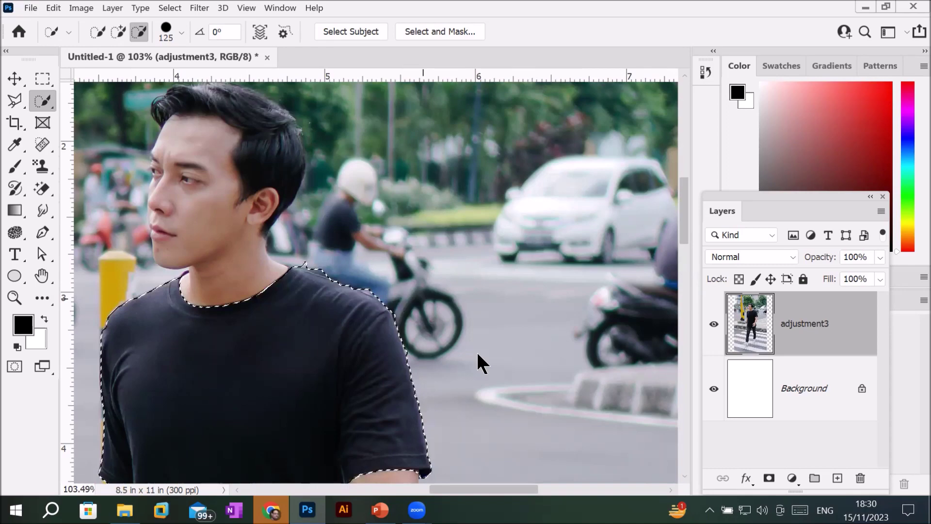
{"action": "scroll", "coordinate": [476, 351], "scroll_direction": "down", "scroll_amount": 4}
{"action": "scroll", "coordinate": [520, 345], "scroll_direction": "down", "scroll_amount": 3}
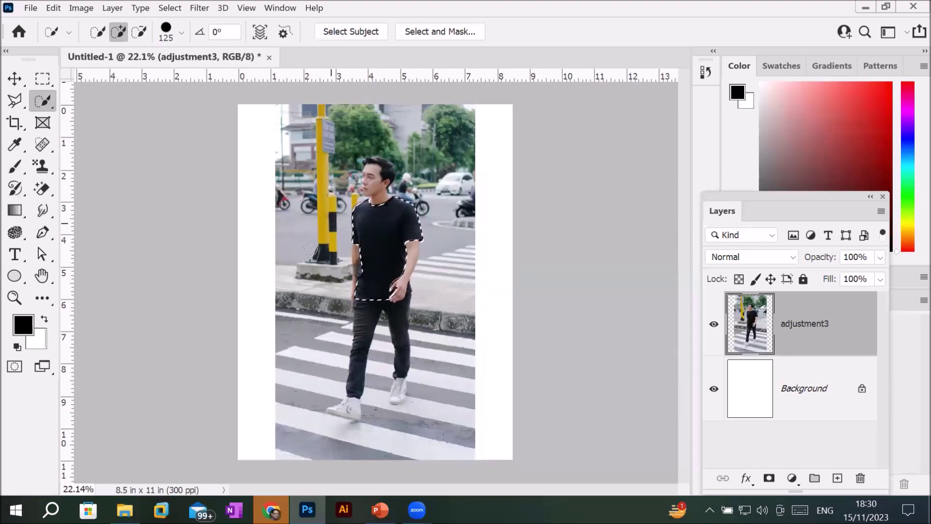
{"action": "scroll", "coordinate": [445, 233], "scroll_direction": "up", "scroll_amount": 2}
{"action": "scroll", "coordinate": [445, 233], "scroll_direction": "up", "scroll_amount": 2}
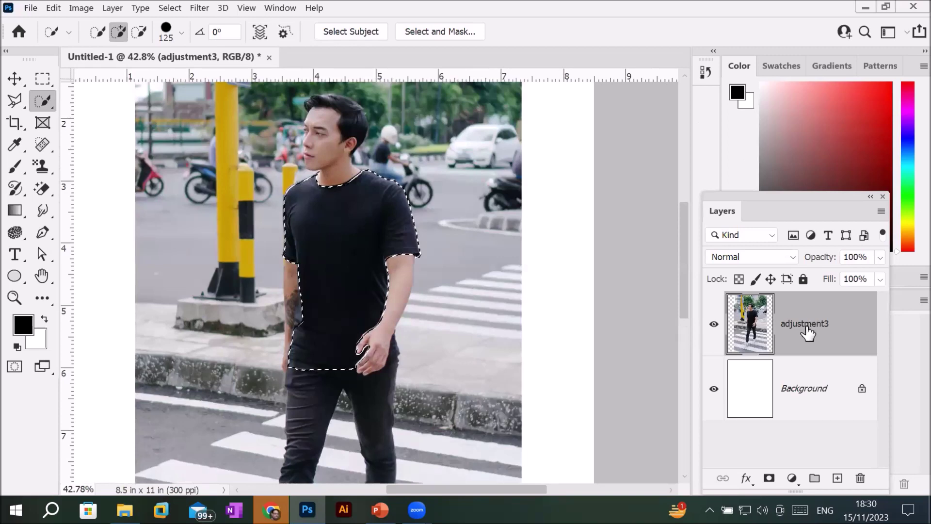
Add a Gradient fill layer above adjustment3, masked to the selected T-shirt.
{"action": "left_click_drag", "start_coordinate": [752, 195], "coordinate": [738, 141]}
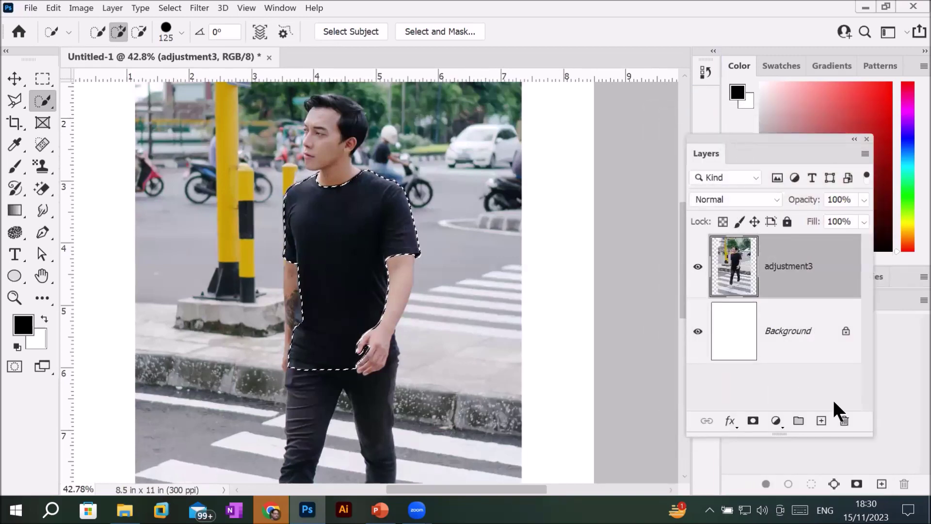
{"action": "left_click", "coordinate": [776, 422]}
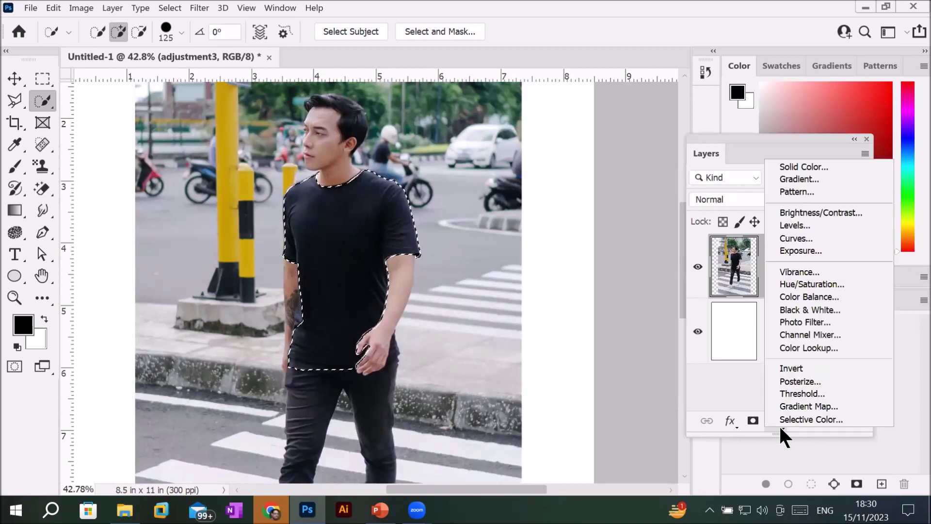
{"action": "left_click", "coordinate": [817, 178]}
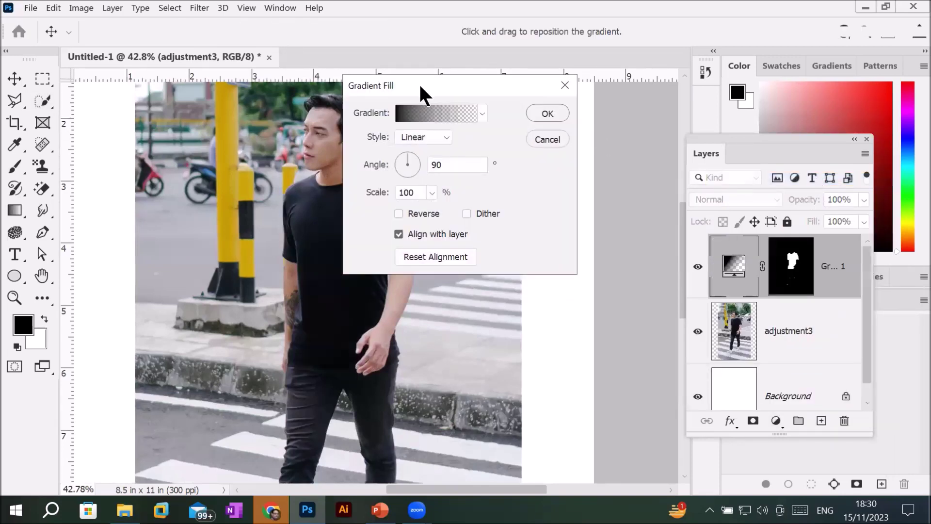
{"action": "left_click_drag", "start_coordinate": [420, 87], "coordinate": [593, 165]}
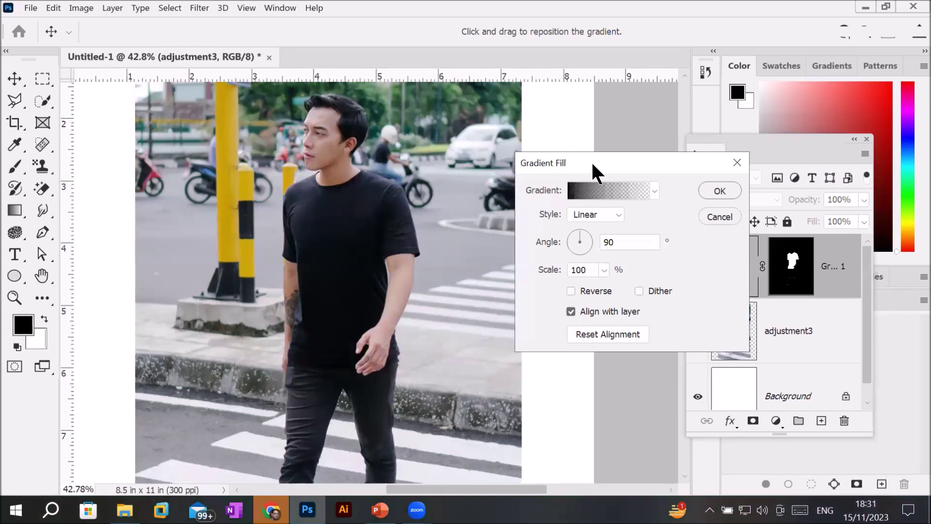
Try several gradient presets from the Purples group on the T-shirt, starting with Purple_03.
{"action": "left_click", "coordinate": [655, 189]}
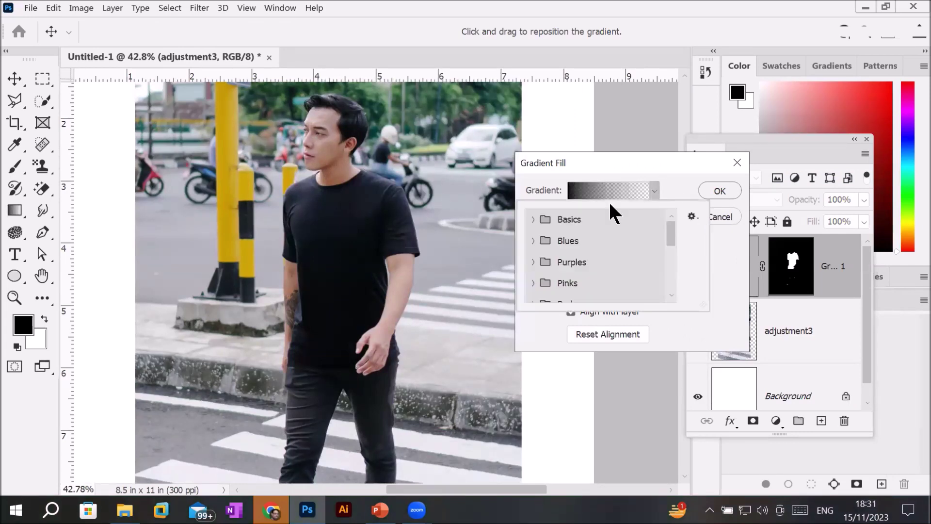
{"action": "left_click", "coordinate": [536, 263]}
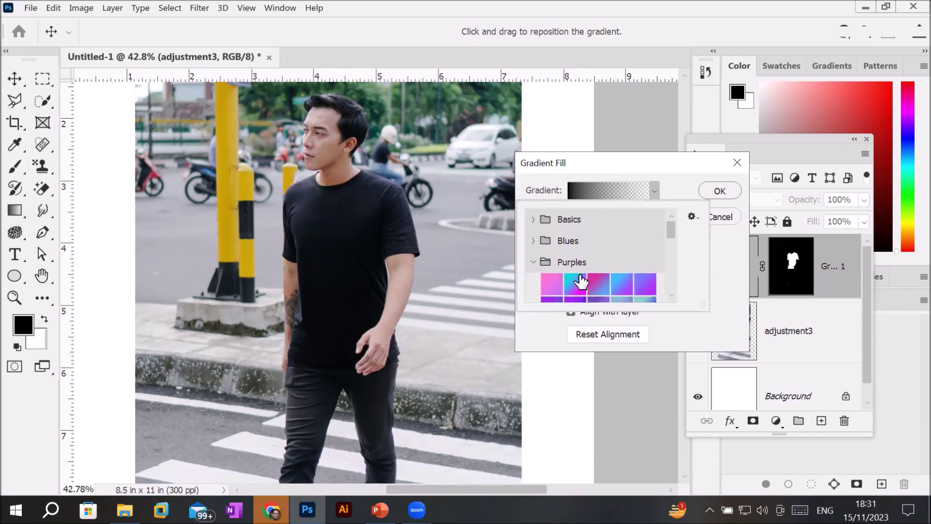
{"action": "left_click", "coordinate": [594, 282]}
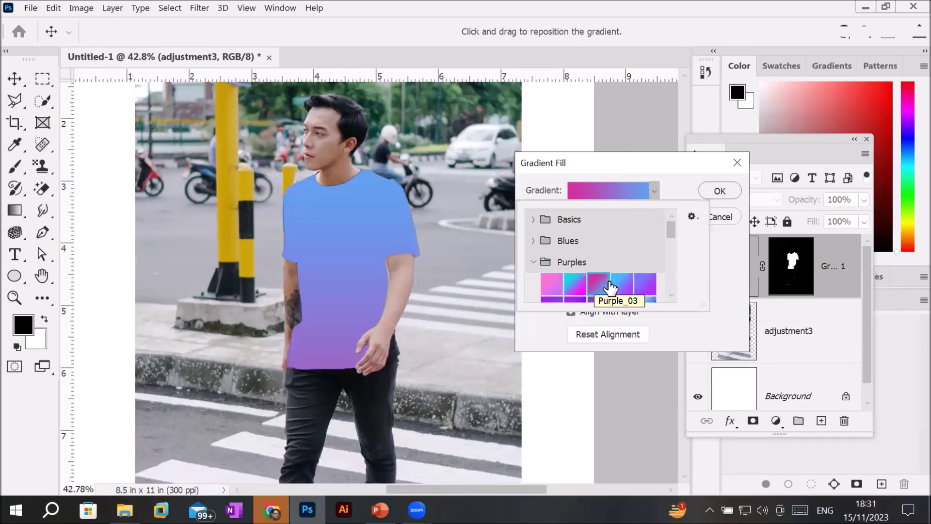
{"action": "left_click", "coordinate": [620, 287]}
{"action": "left_click", "coordinate": [644, 291]}
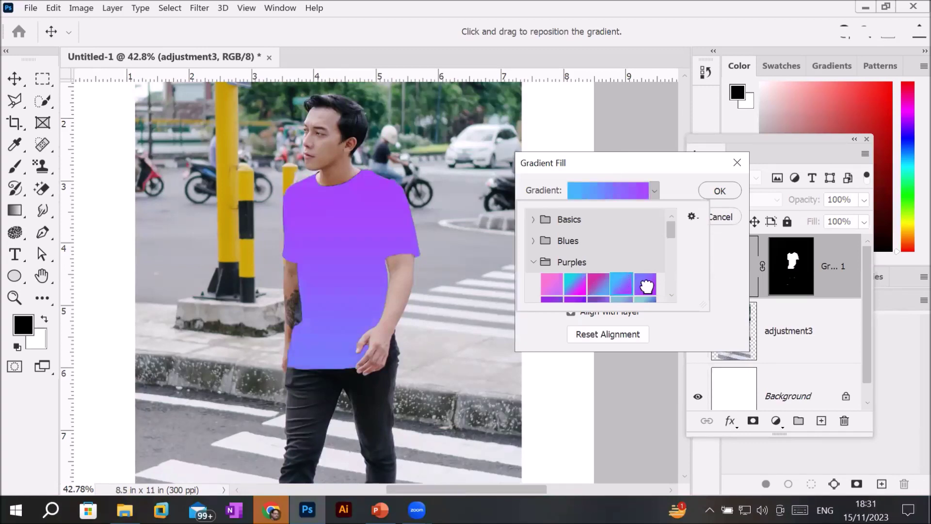
{"action": "scroll", "coordinate": [658, 273], "scroll_direction": "down", "scroll_amount": 3}
{"action": "scroll", "coordinate": [658, 273], "scroll_direction": "down", "scroll_amount": 1}
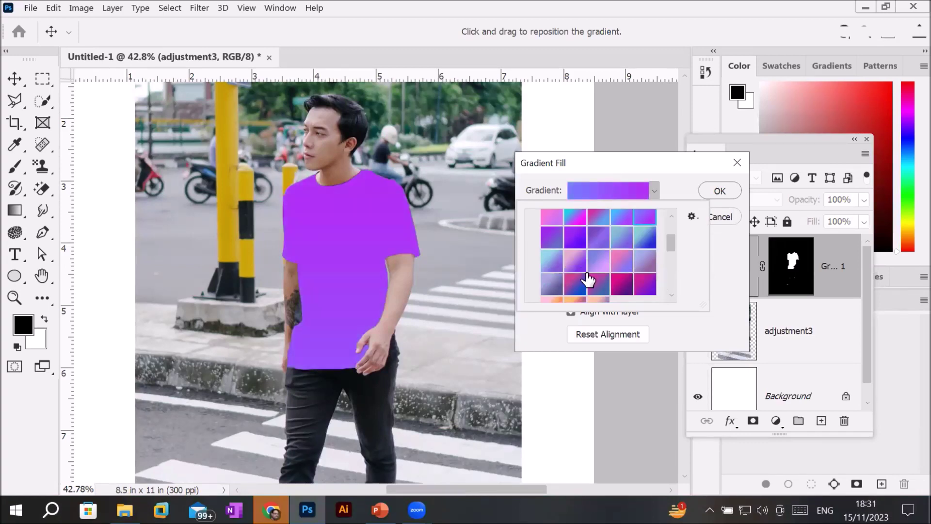
{"action": "left_click", "coordinate": [598, 284]}
{"action": "left_click", "coordinate": [624, 289]}
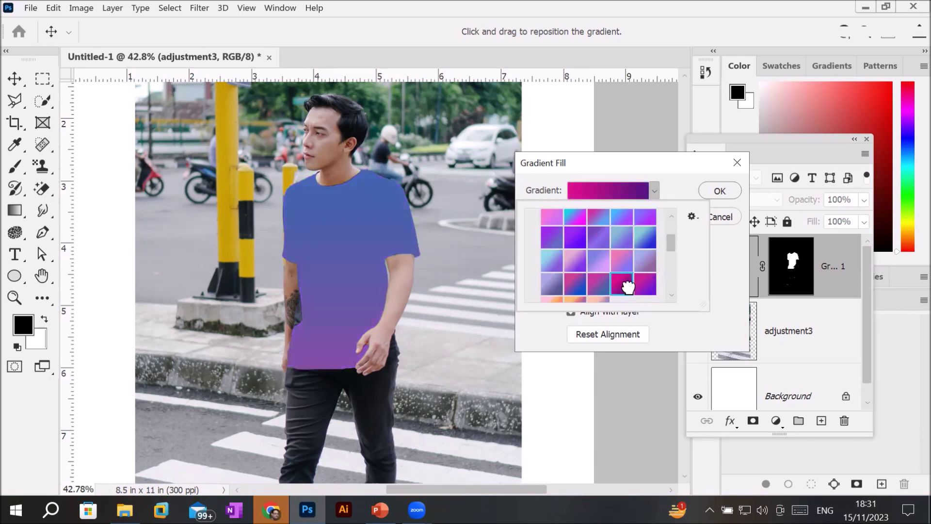
{"action": "left_click", "coordinate": [645, 286]}
{"action": "scroll", "coordinate": [631, 280], "scroll_direction": "down", "scroll_amount": 2}
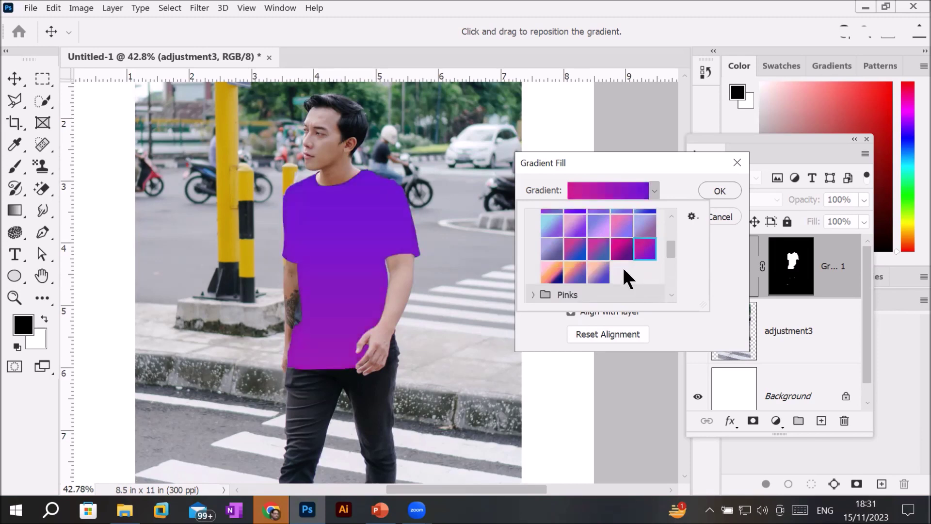
{"action": "left_click", "coordinate": [598, 271]}
{"action": "scroll", "coordinate": [601, 273], "scroll_direction": "down", "scroll_amount": 1}
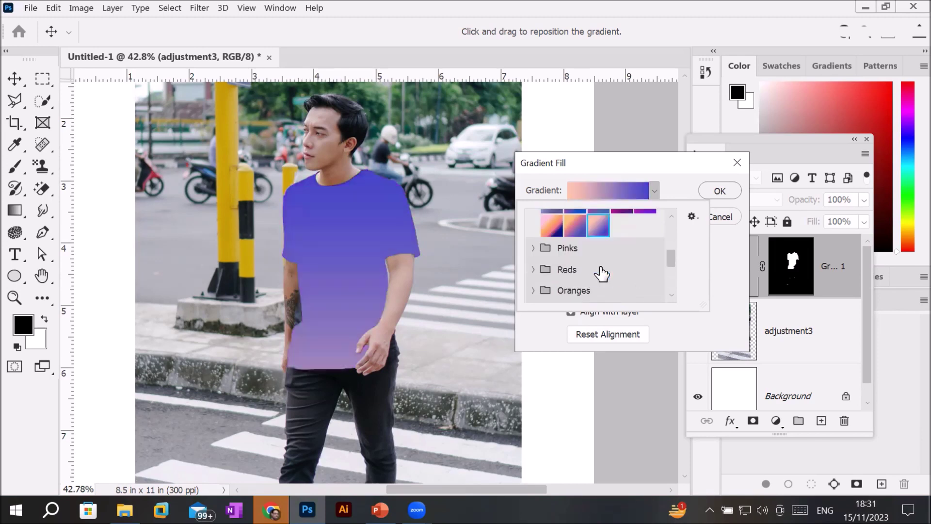
Try several gradient presets from the Pinks group on the T-shirt.
{"action": "left_click", "coordinate": [535, 252]}
{"action": "left_click", "coordinate": [534, 249]}
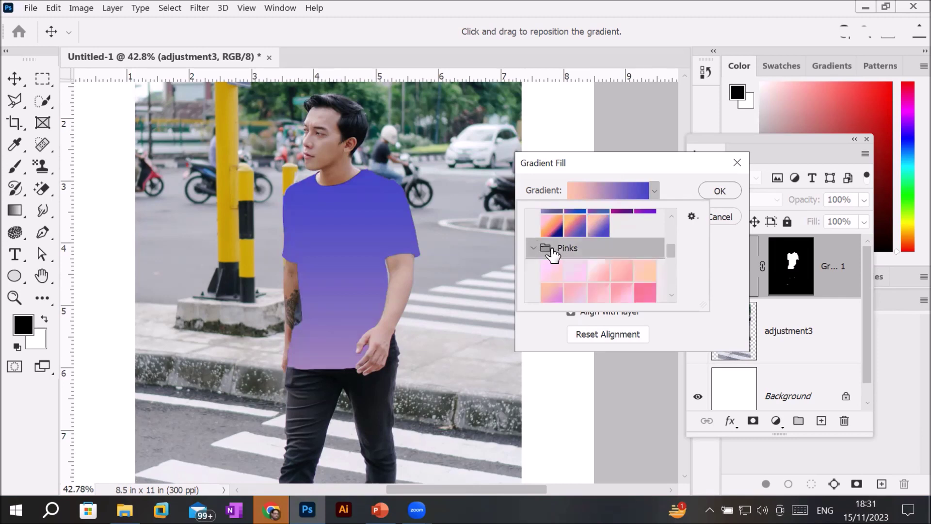
{"action": "left_click", "coordinate": [642, 271]}
{"action": "scroll", "coordinate": [642, 281], "scroll_direction": "down", "scroll_amount": 2}
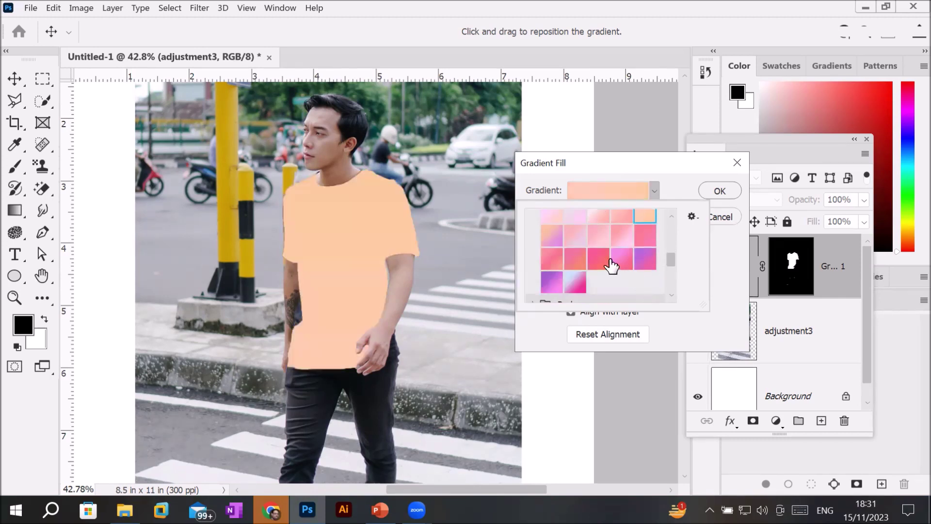
{"action": "left_click", "coordinate": [621, 259]}
{"action": "left_click", "coordinate": [593, 264]}
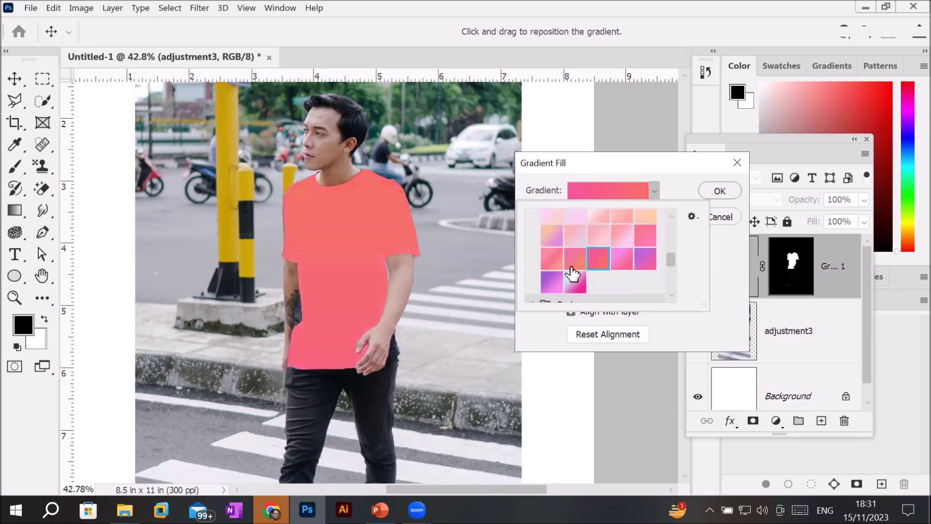
{"action": "left_click", "coordinate": [576, 280]}
{"action": "scroll", "coordinate": [604, 256], "scroll_direction": "down", "scroll_amount": 2}
{"action": "scroll", "coordinate": [604, 256], "scroll_direction": "down", "scroll_amount": 2}
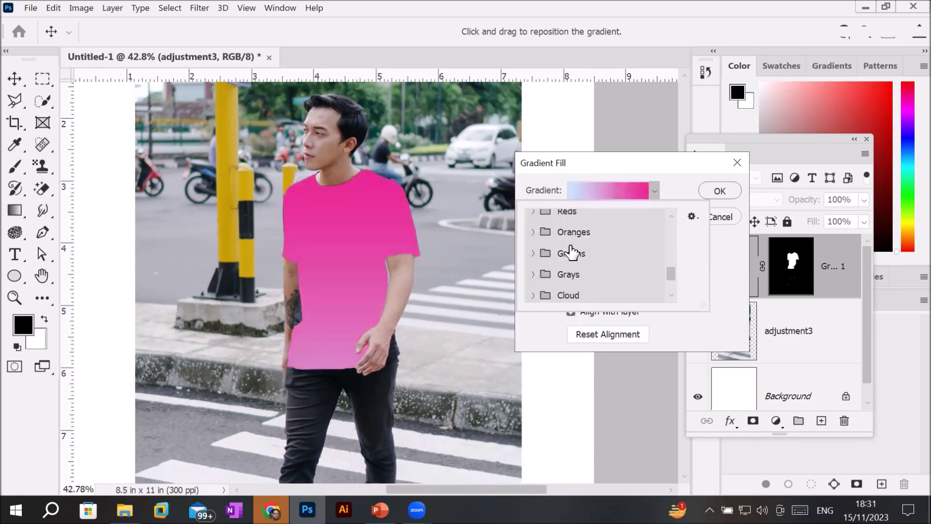
Try gradient presets from the Oranges group on the T-shirt, ending with Orange_05.
{"action": "left_click", "coordinate": [533, 232]}
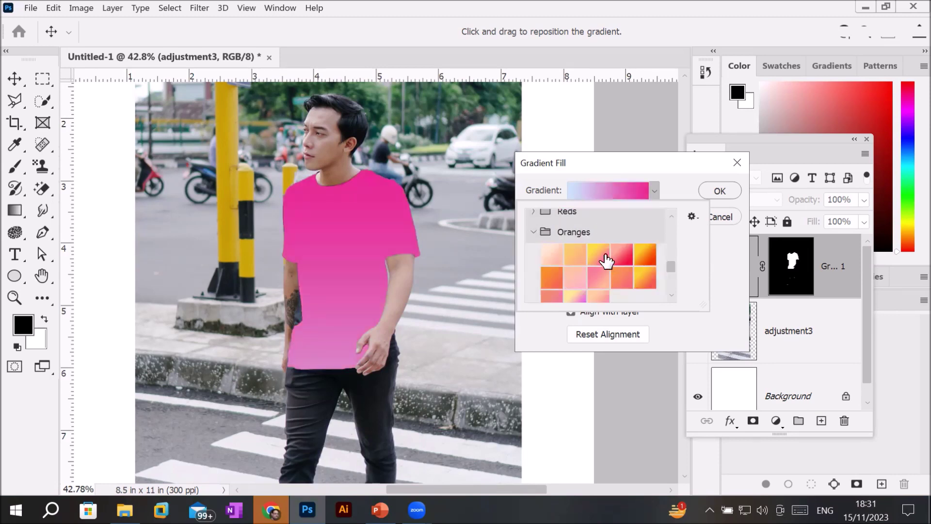
{"action": "left_click", "coordinate": [598, 258]}
{"action": "left_click", "coordinate": [621, 256]}
{"action": "left_click", "coordinate": [646, 262]}
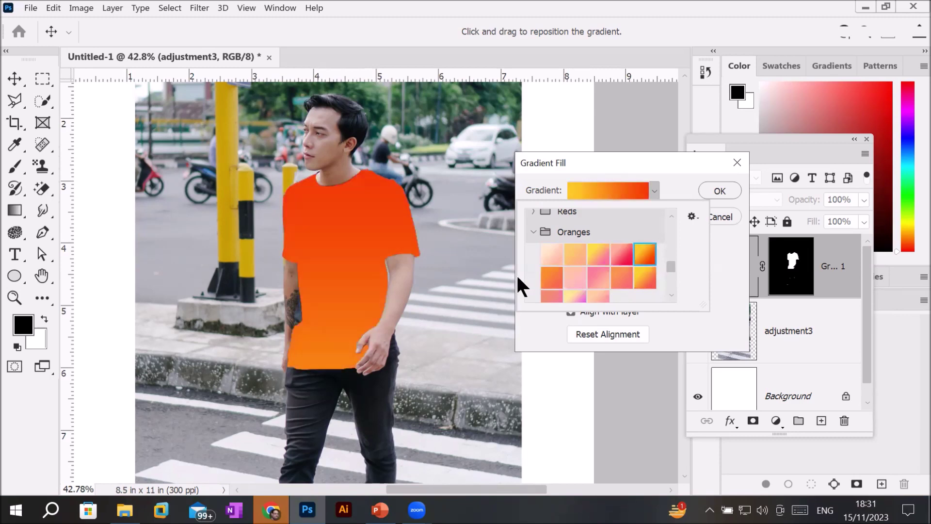
{"action": "scroll", "coordinate": [539, 240], "scroll_direction": "down", "scroll_amount": 2}
{"action": "scroll", "coordinate": [544, 238], "scroll_direction": "down", "scroll_amount": 4}
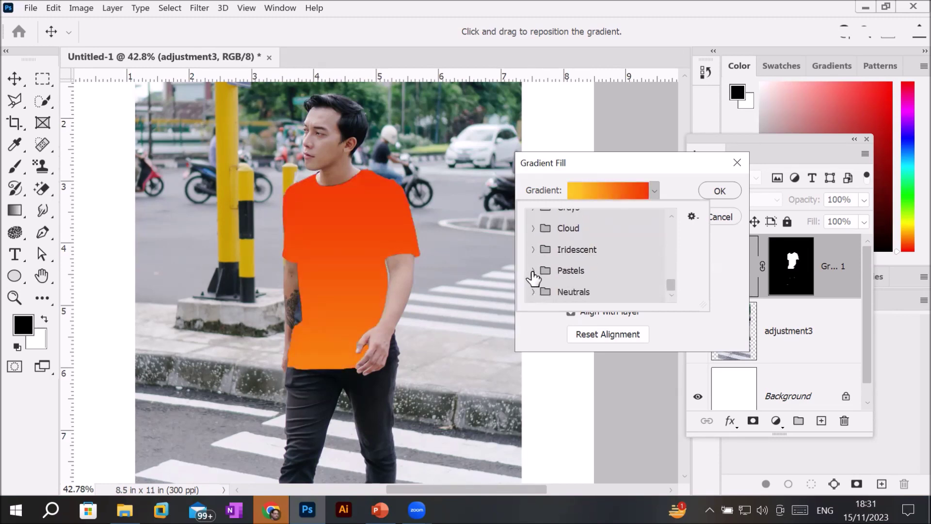
Change the fill's gradient type to Noise, randomize it to a purple, magenta and red mix, and apply the gradient fill.
{"action": "left_click", "coordinate": [593, 188]}
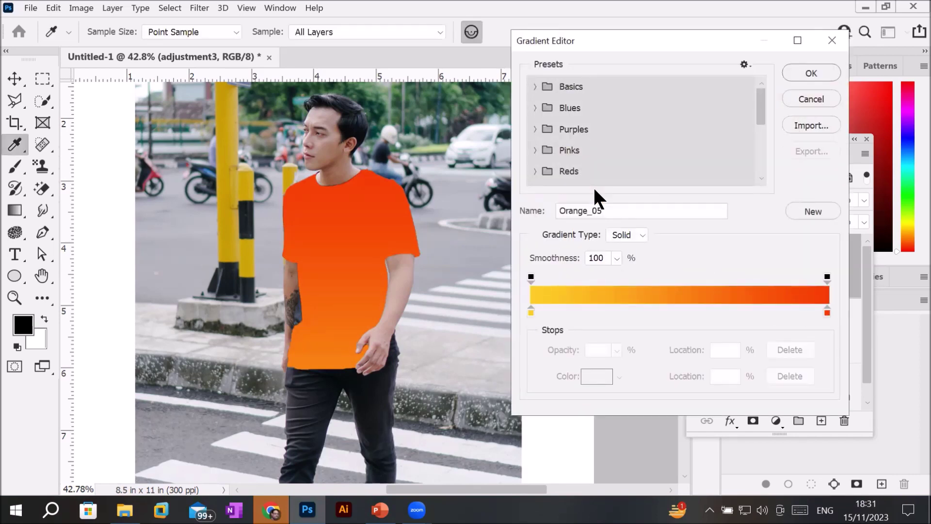
{"action": "left_click", "coordinate": [643, 235]}
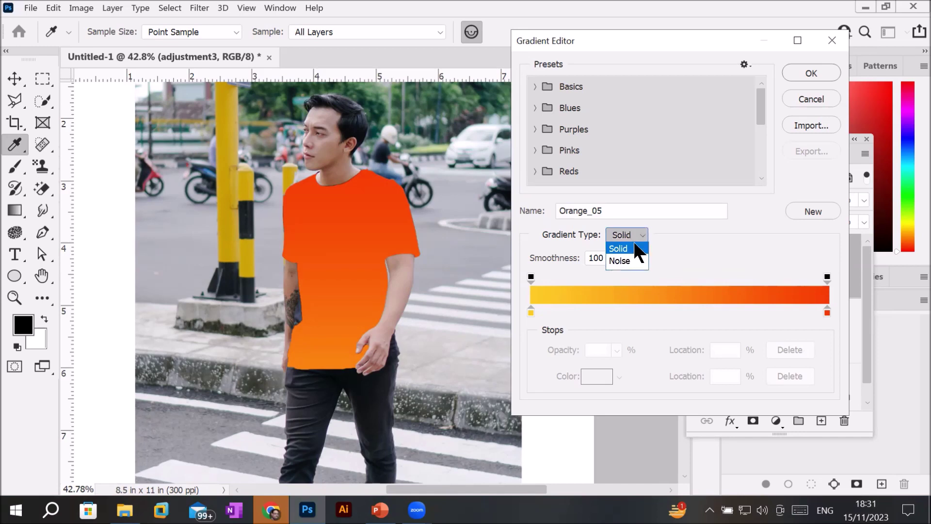
{"action": "left_click", "coordinate": [619, 265]}
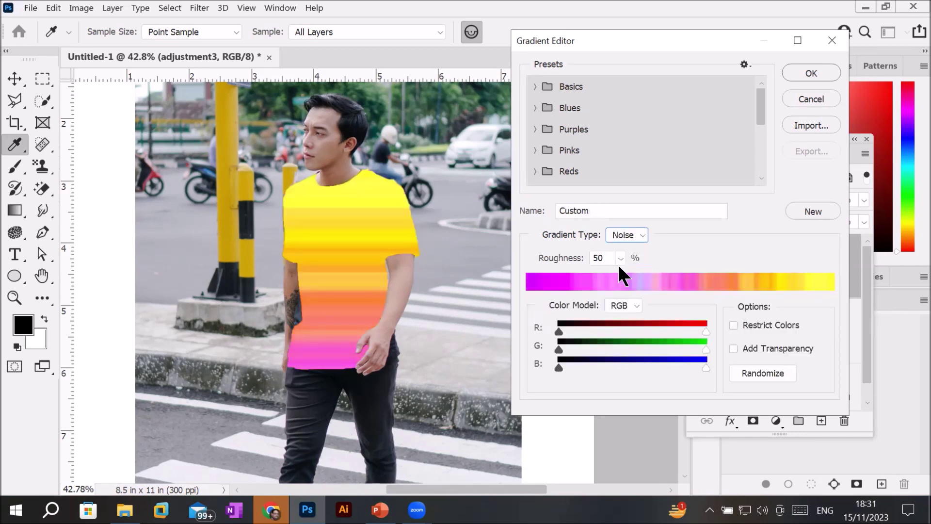
{"action": "left_click", "coordinate": [774, 373]}
{"action": "left_click", "coordinate": [773, 370]}
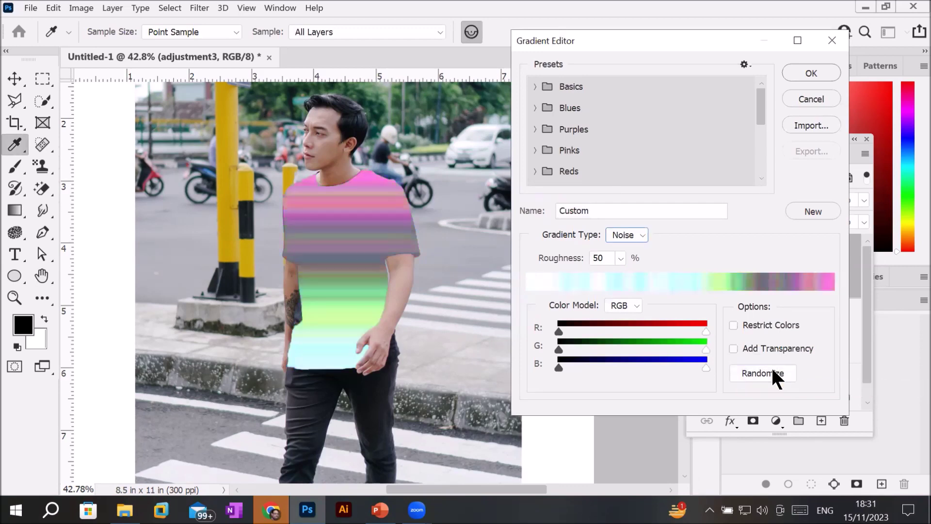
{"action": "left_click", "coordinate": [773, 371]}
{"action": "left_click", "coordinate": [773, 371]}
{"action": "left_click", "coordinate": [772, 371]}
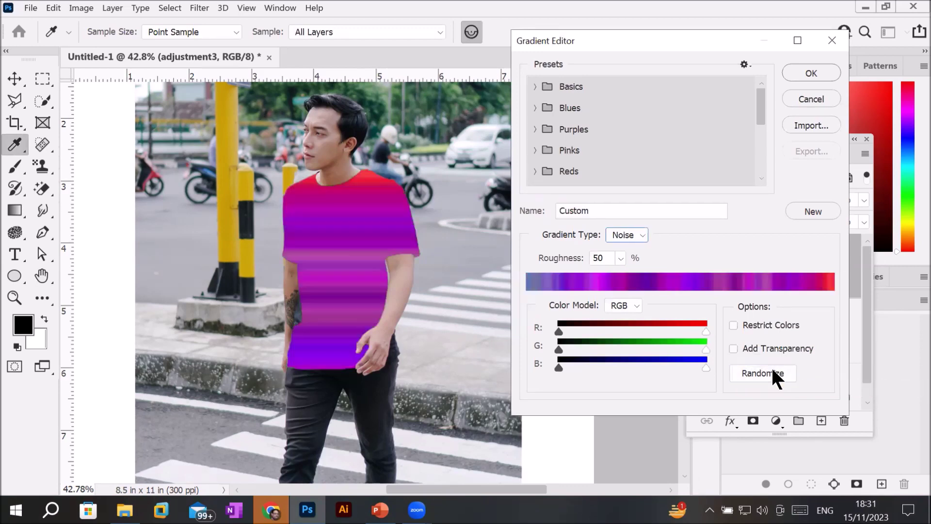
{"action": "left_click", "coordinate": [826, 72]}
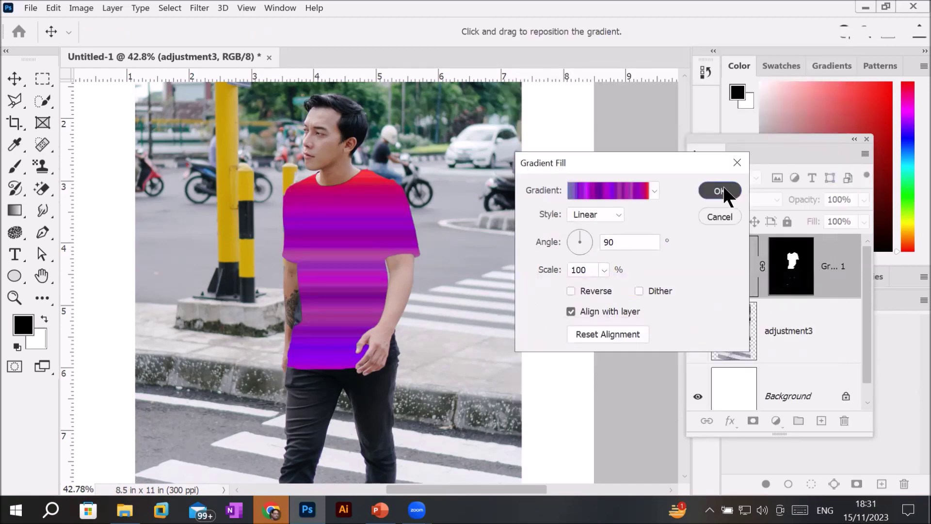
{"action": "left_click", "coordinate": [723, 191]}
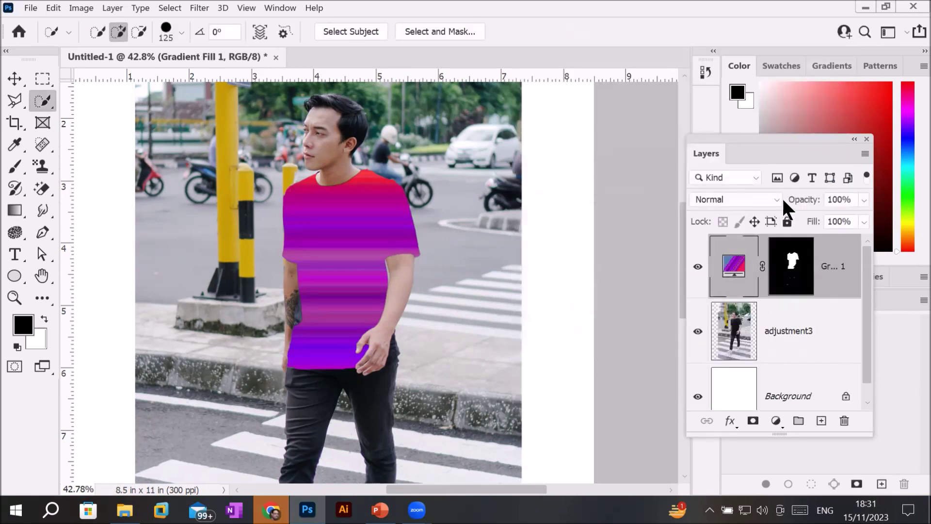
Set the gradient fill layer's blend mode to Lighten.
{"action": "left_click", "coordinate": [774, 197]}
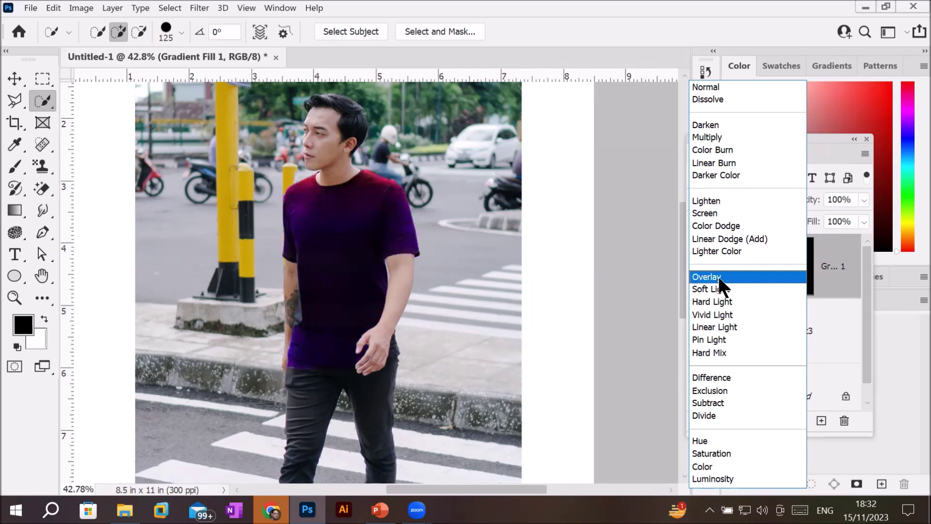
{"action": "left_click", "coordinate": [746, 200]}
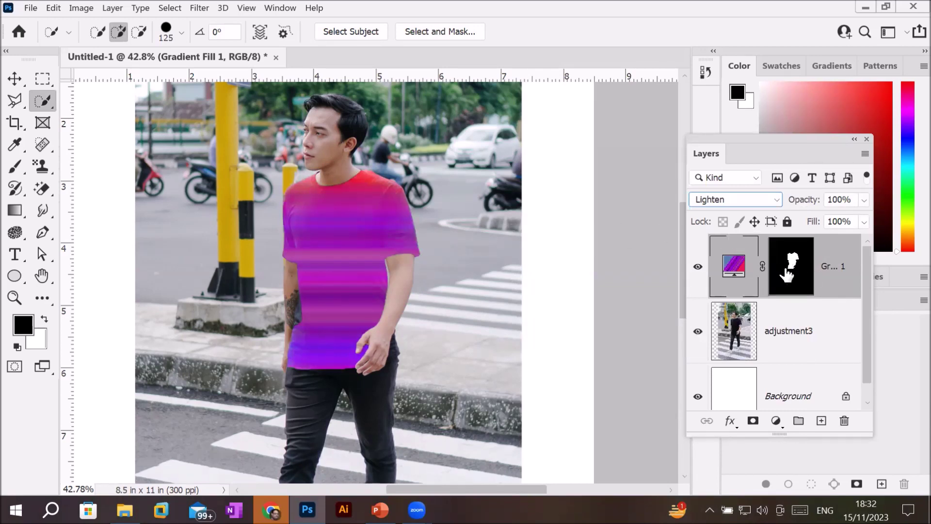
Hide the gradient fill layer and quick-select the man's black T-shirt on the adjustment3 layer.
{"action": "left_click", "coordinate": [698, 267]}
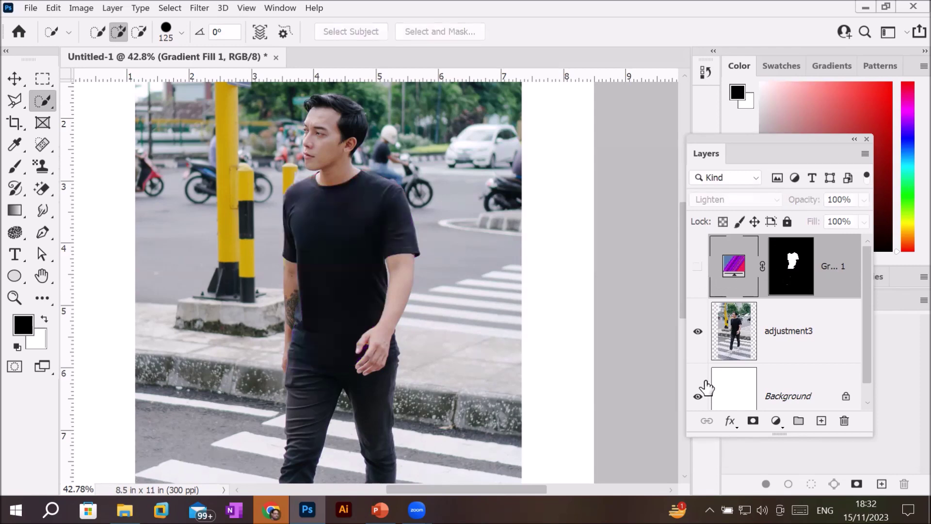
{"action": "left_click", "coordinate": [738, 332]}
{"action": "left_click", "coordinate": [739, 333]}
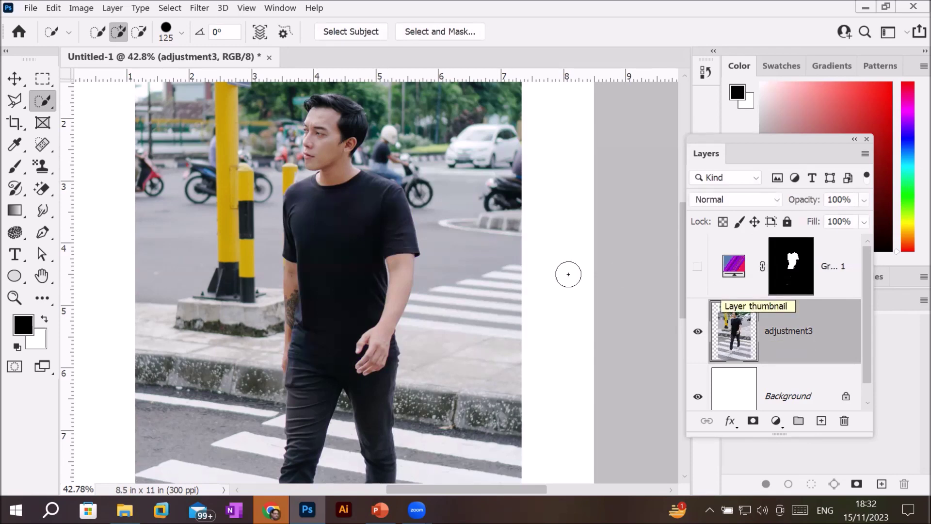
{"action": "left_click_drag", "start_coordinate": [339, 208], "coordinate": [343, 266]}
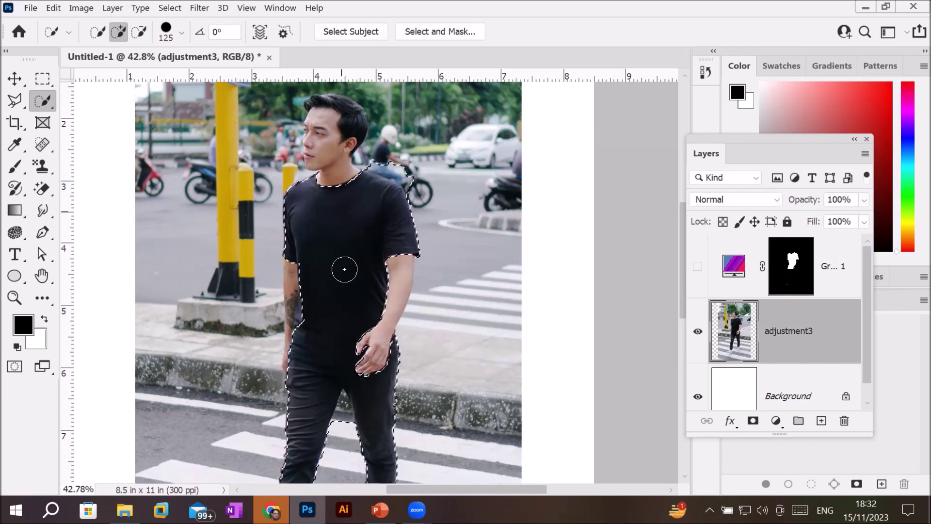
Subtract the trousers and the motorcyclist behind the shoulder from the selection, keeping only the T-shirt selected.
{"action": "scroll", "coordinate": [411, 390], "scroll_direction": "down", "scroll_amount": 5}
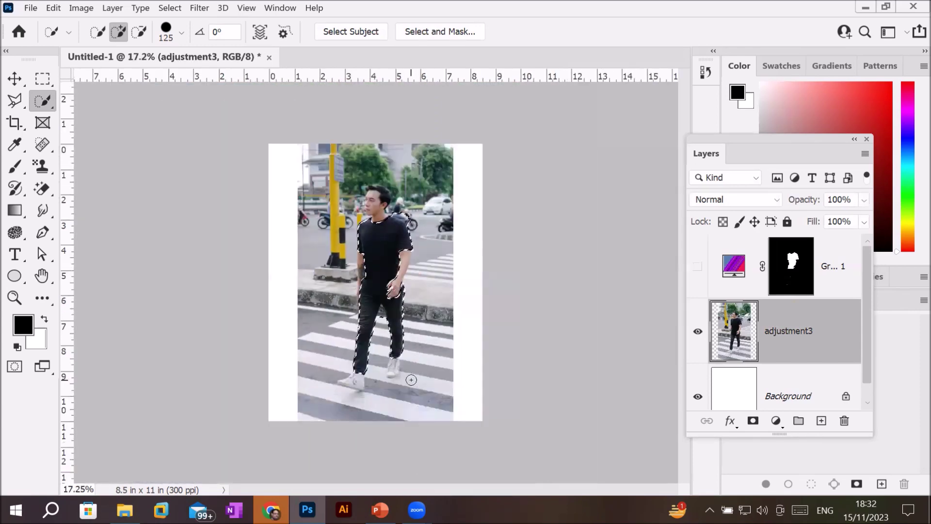
{"action": "left_click", "coordinate": [346, 338]}
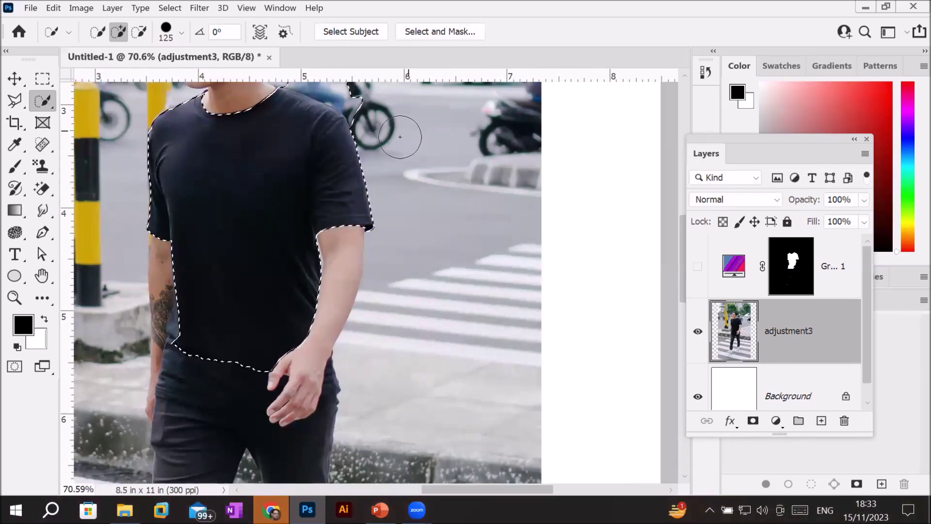
{"action": "left_click_drag", "start_coordinate": [384, 120], "coordinate": [425, 281]}
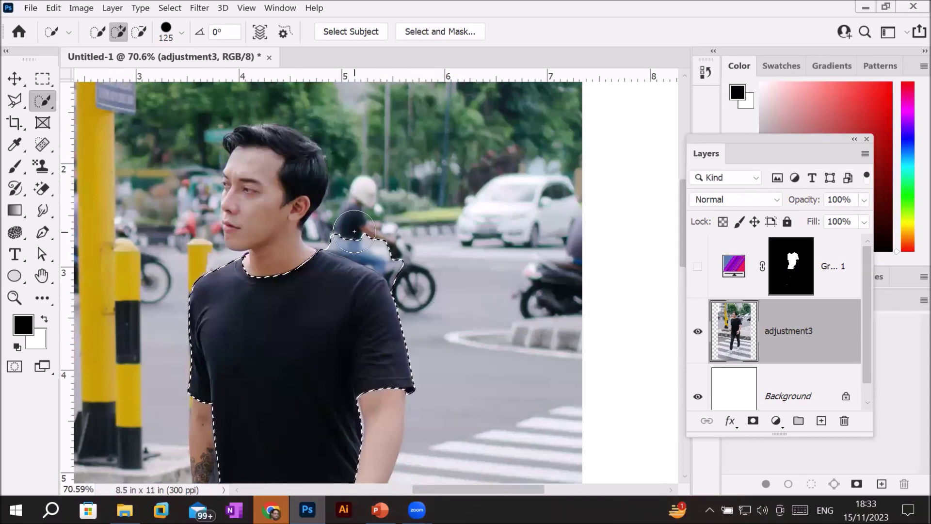
{"action": "left_click_drag", "start_coordinate": [354, 231], "coordinate": [405, 269]}
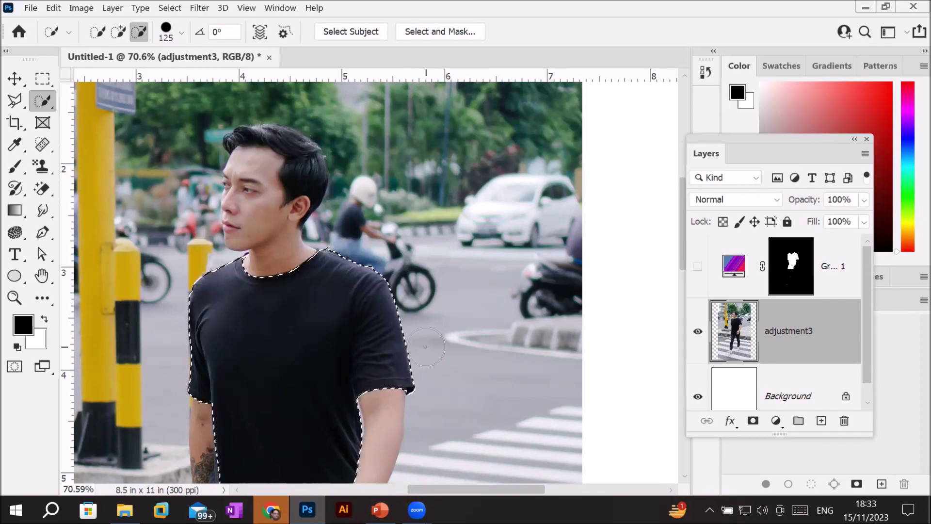
{"action": "scroll", "coordinate": [430, 349], "scroll_direction": "down", "scroll_amount": 3}
{"action": "scroll", "coordinate": [433, 334], "scroll_direction": "down", "scroll_amount": 3}
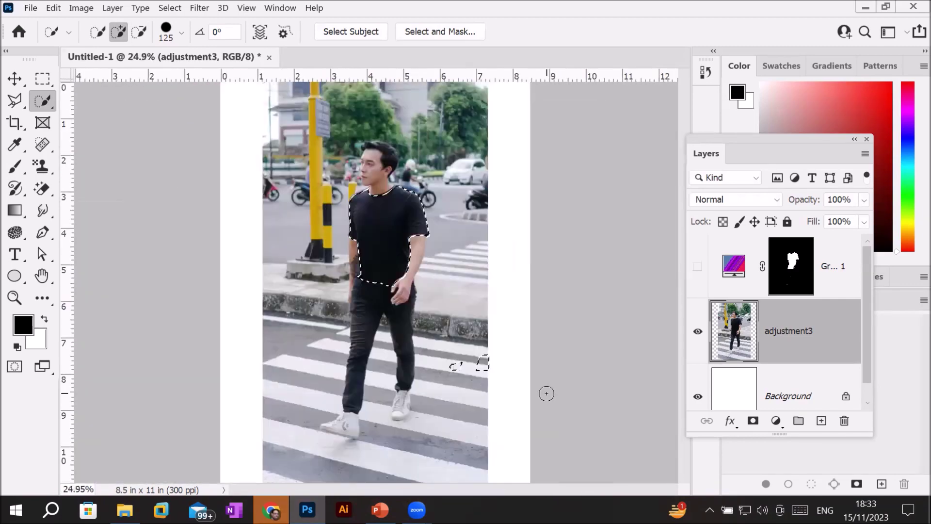
{"action": "scroll", "coordinate": [447, 289], "scroll_direction": "up", "scroll_amount": 1}
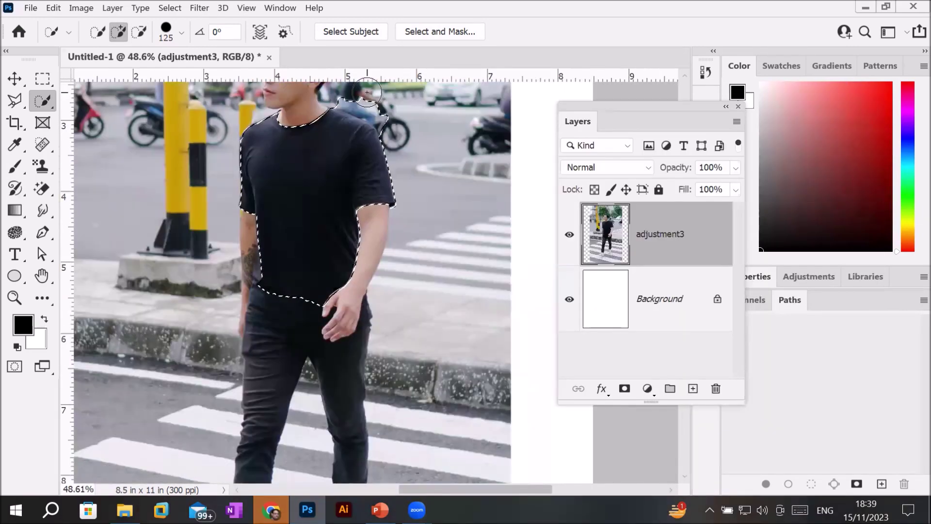
{"action": "mouse_move", "coordinate": [367, 92]}
{"action": "left_mouse_down"}
{"action": "mouse_move", "coordinate": [393, 109]}
{"action": "mouse_move", "coordinate": [341, 91]}
{"action": "mouse_move", "coordinate": [402, 119]}
{"action": "mouse_move", "coordinate": [373, 123]}
{"action": "mouse_move", "coordinate": [390, 112]}
{"action": "mouse_move", "coordinate": [364, 129]}
{"action": "mouse_move", "coordinate": [392, 118]}
{"action": "mouse_move", "coordinate": [383, 122]}
{"action": "left_mouse_up"}
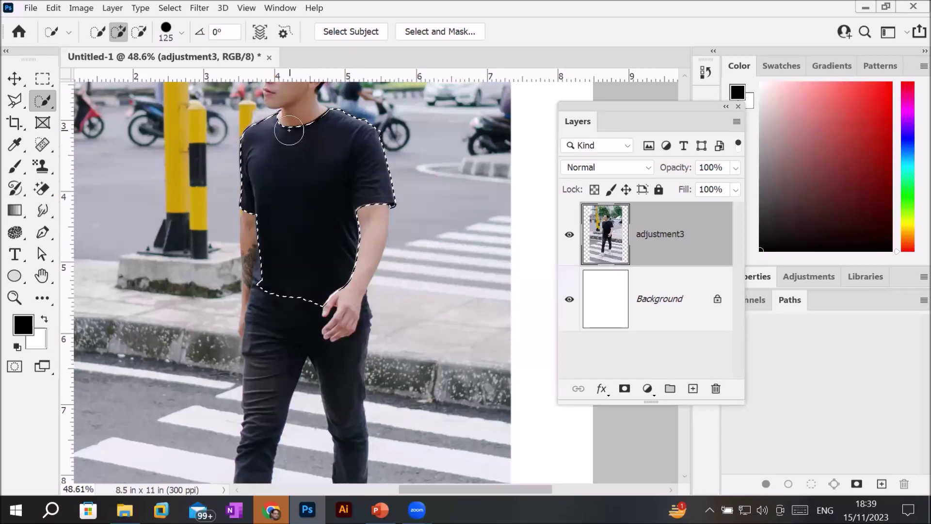
Save the T-shirt selection as a new channel named Shirt in the Untitled-1 document.
{"action": "right_click", "coordinate": [297, 164]}
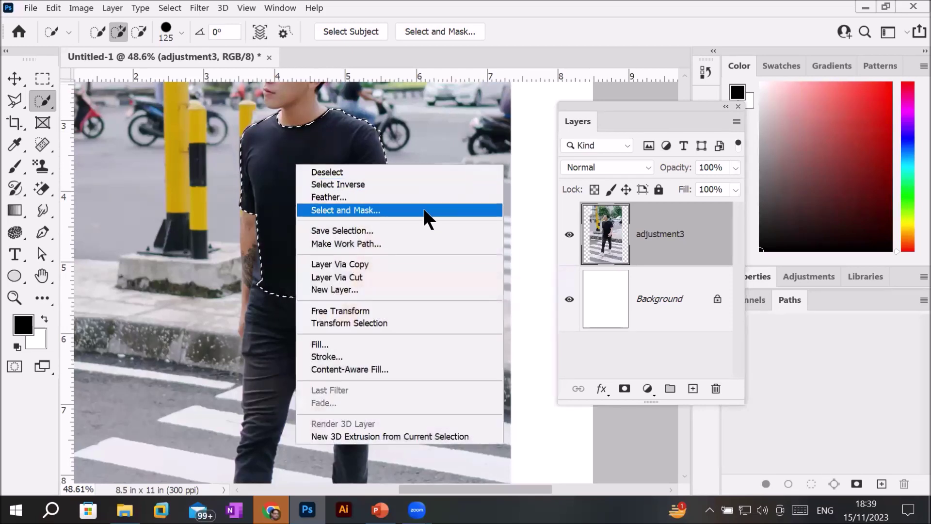
{"action": "left_click", "coordinate": [365, 232]}
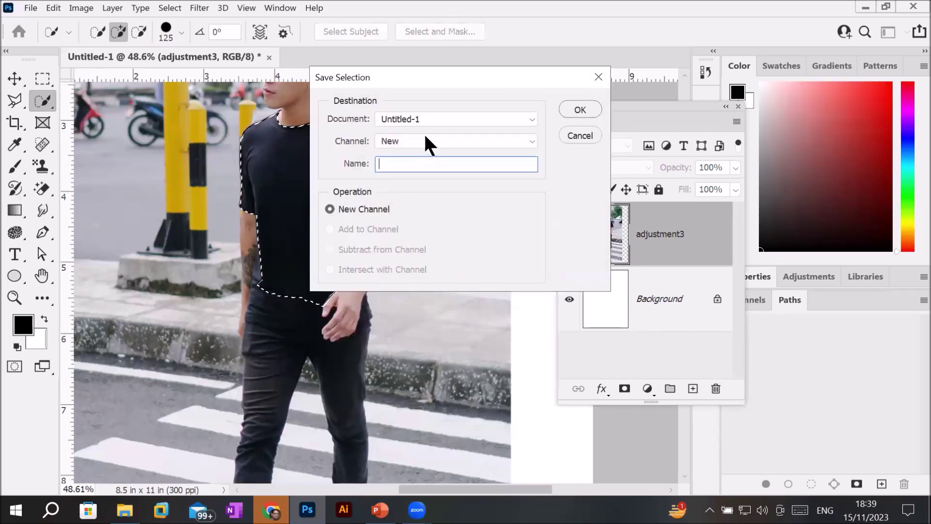
{"action": "type", "text": "Shirt"}
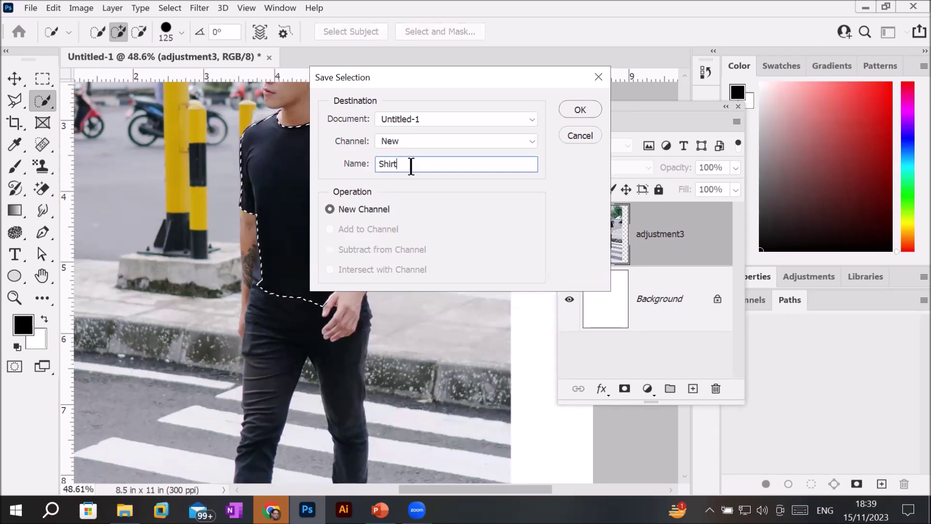
{"action": "type", "text": " Sele"}
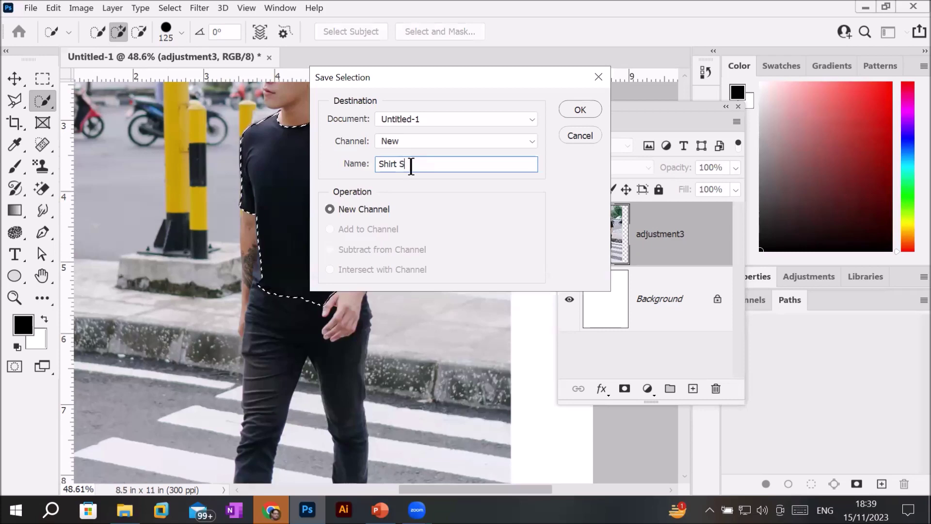
{"action": "key", "text": "BackSpace"}
{"action": "key", "text": "BackSpace"}
{"action": "key", "text": "BackSpace"}
{"action": "key", "text": "BackSpace"}
{"action": "left_click", "coordinate": [521, 142]}
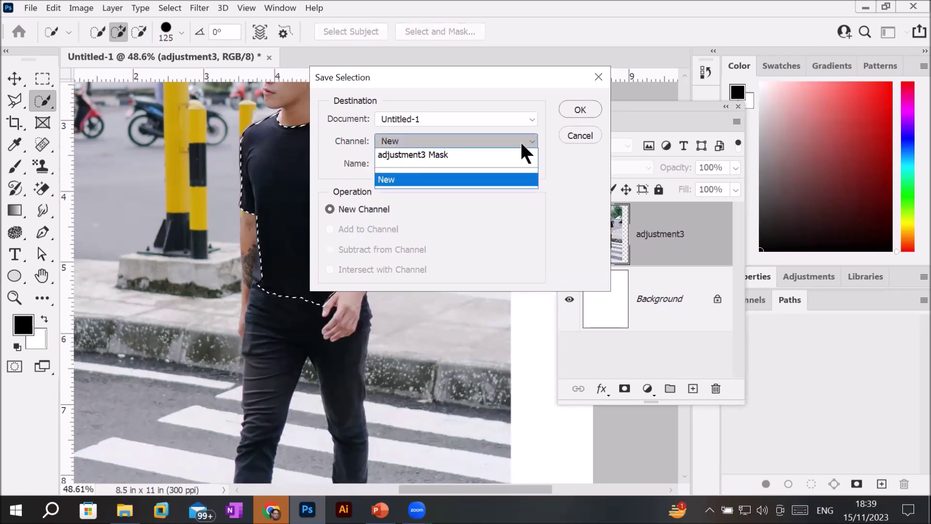
{"action": "left_click", "coordinate": [519, 140]}
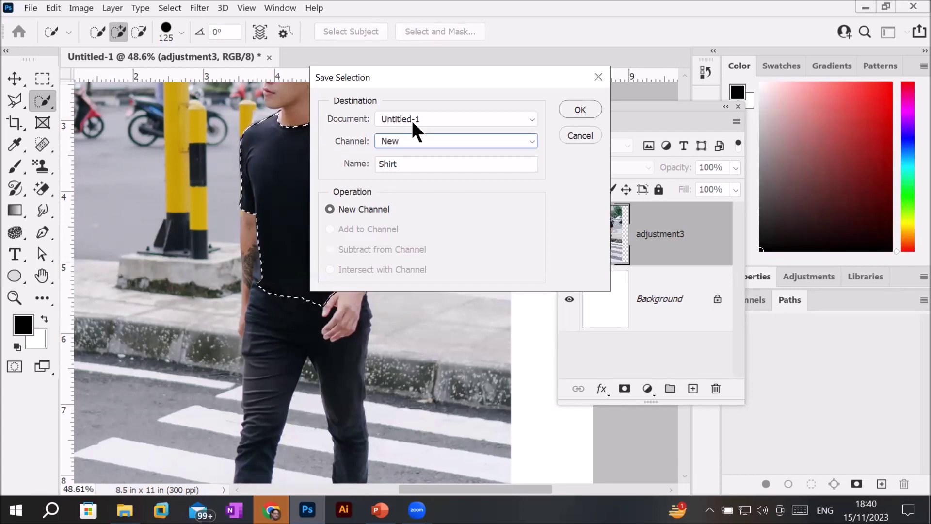
{"action": "left_click", "coordinate": [406, 164]}
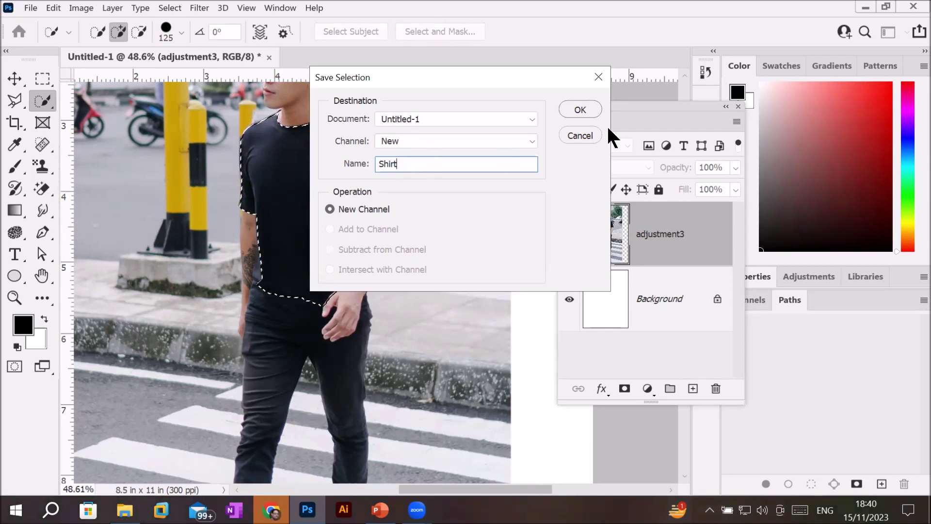
{"action": "left_click", "coordinate": [588, 109]}
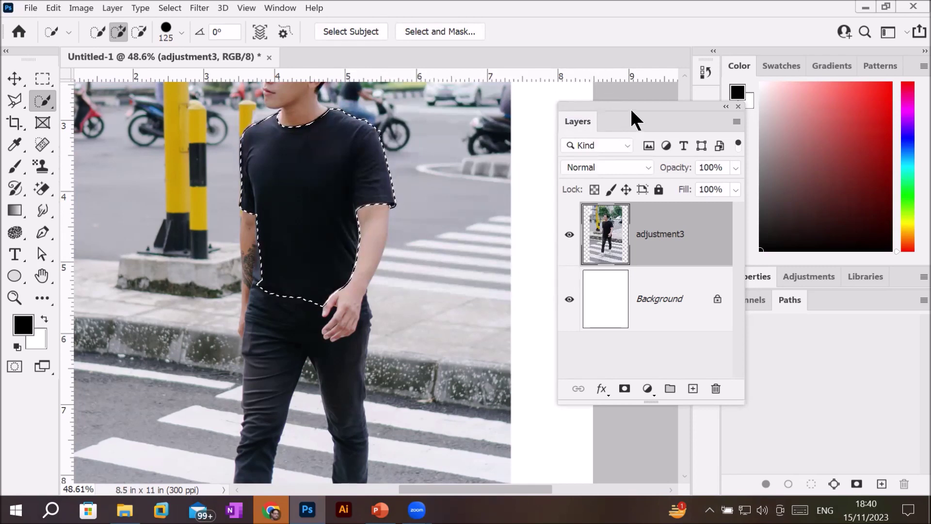
Display the document's channels, clear the current selection and load the T-shirt selection back from the Shirt channel, repeating this once.
{"action": "left_click_drag", "start_coordinate": [617, 106], "coordinate": [556, 128]}
{"action": "left_click", "coordinate": [751, 298]}
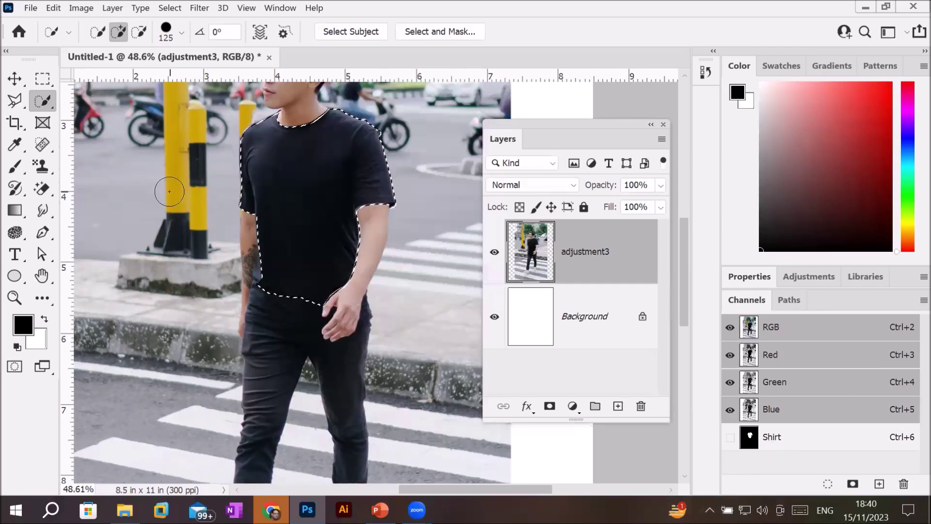
{"action": "key", "text": "ctrl+d"}
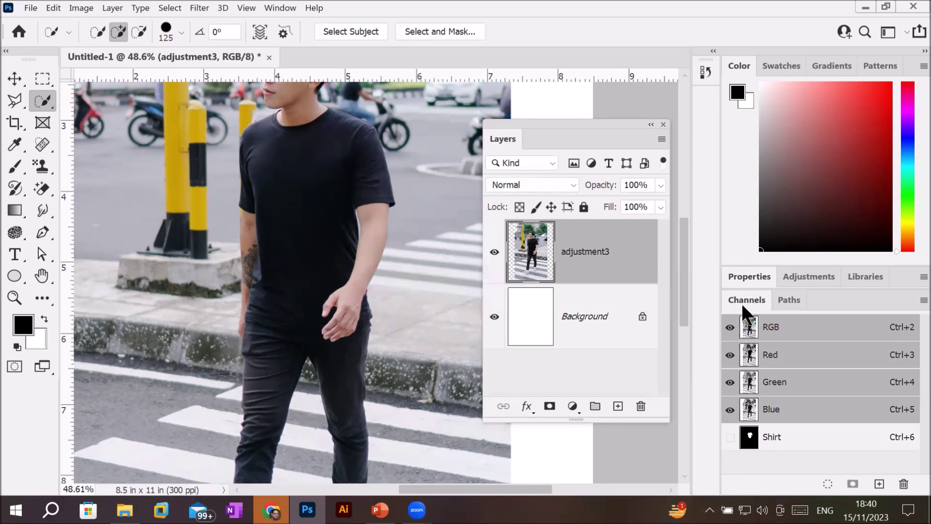
{"action": "left_click", "coordinate": [763, 441], "text": "ctrl"}
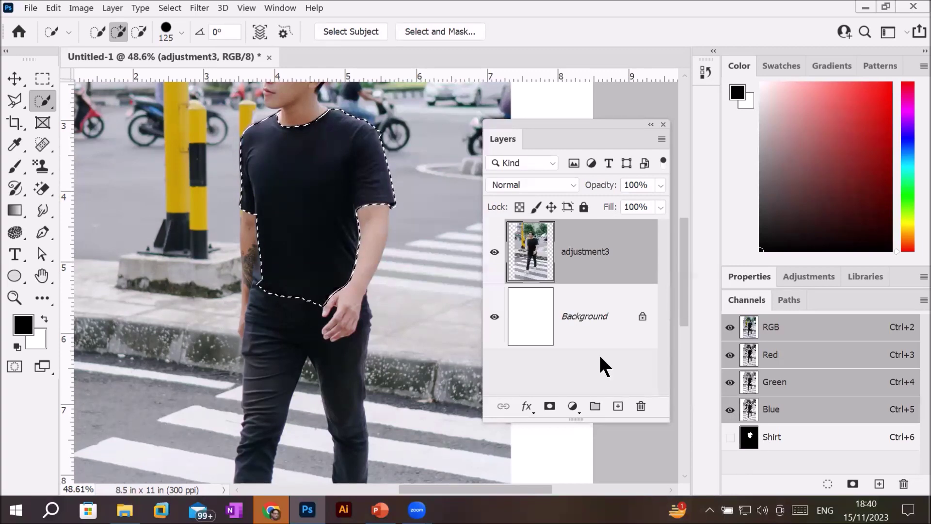
{"action": "key", "text": "ctrl+d"}
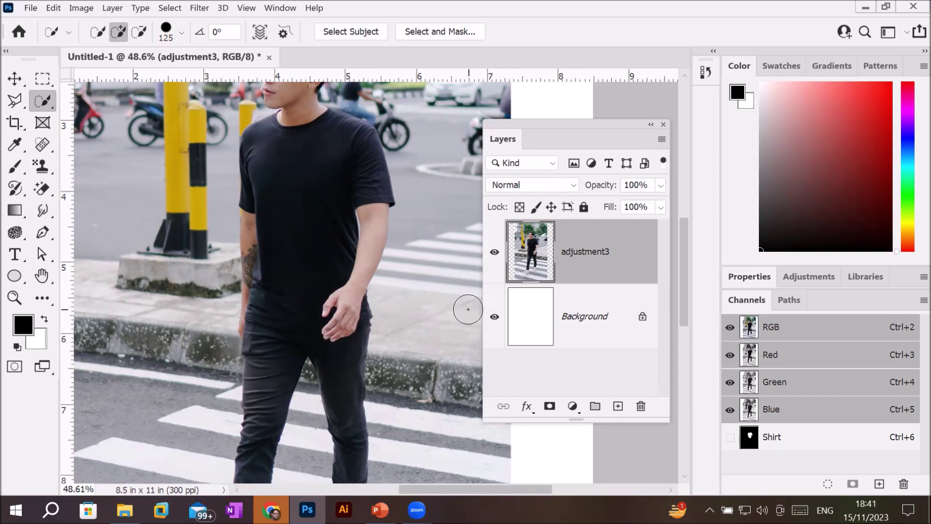
{"action": "left_click", "coordinate": [782, 439], "text": "ctrl"}
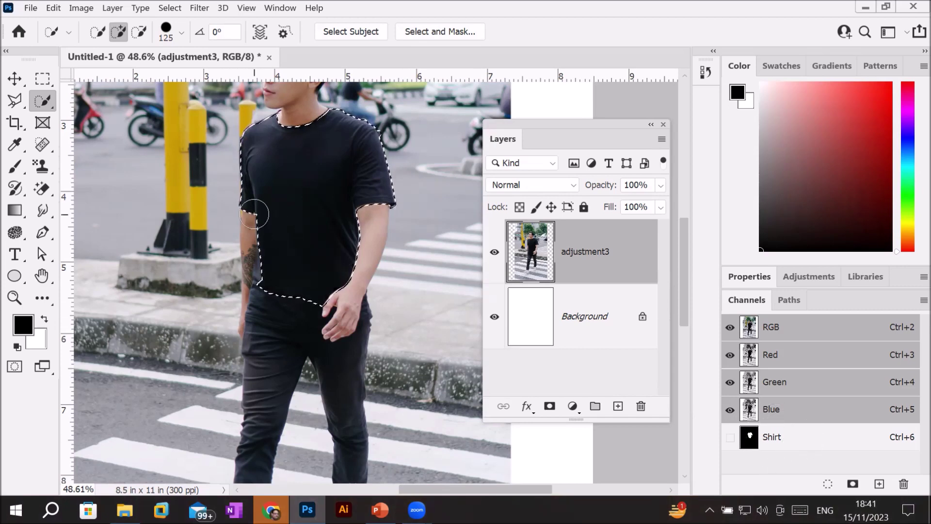
Add a Pattern fill layer with the green leaf pattern, masked to the selected T-shirt.
{"action": "left_click", "coordinate": [573, 406]}
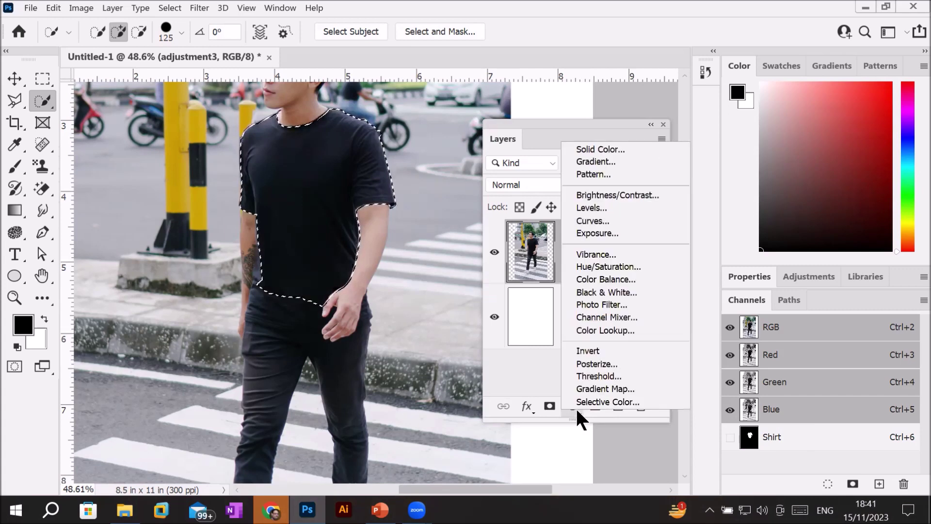
{"action": "left_click", "coordinate": [610, 172]}
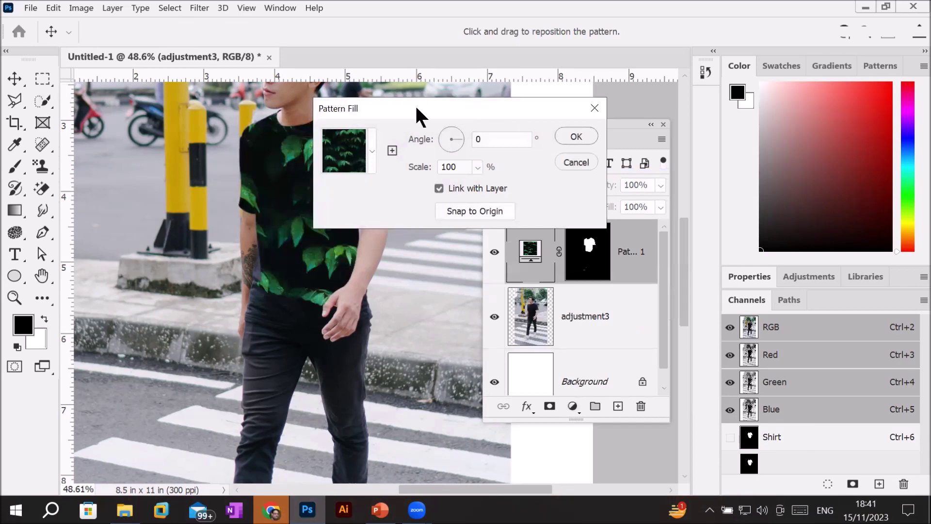
{"action": "left_click_drag", "start_coordinate": [416, 108], "coordinate": [593, 328]}
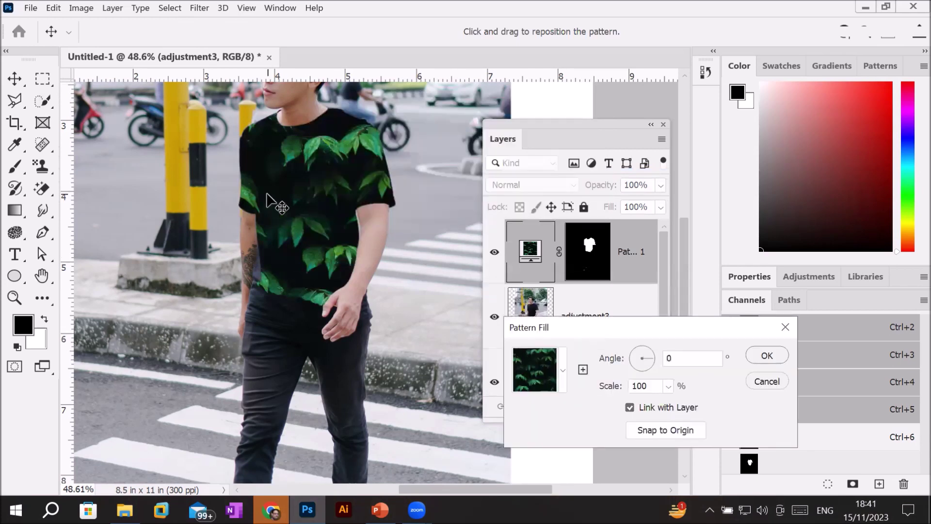
{"action": "scroll", "coordinate": [283, 210], "scroll_direction": "up", "scroll_amount": 2}
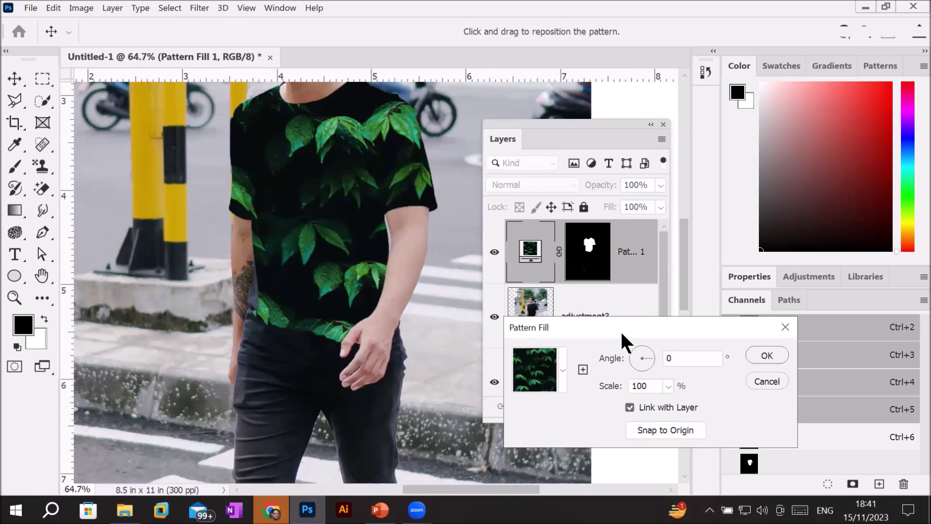
Reduce the leaf pattern's scale to 23% on the T-shirt.
{"action": "left_click_drag", "start_coordinate": [622, 335], "coordinate": [691, 195]}
{"action": "left_click", "coordinate": [737, 247]}
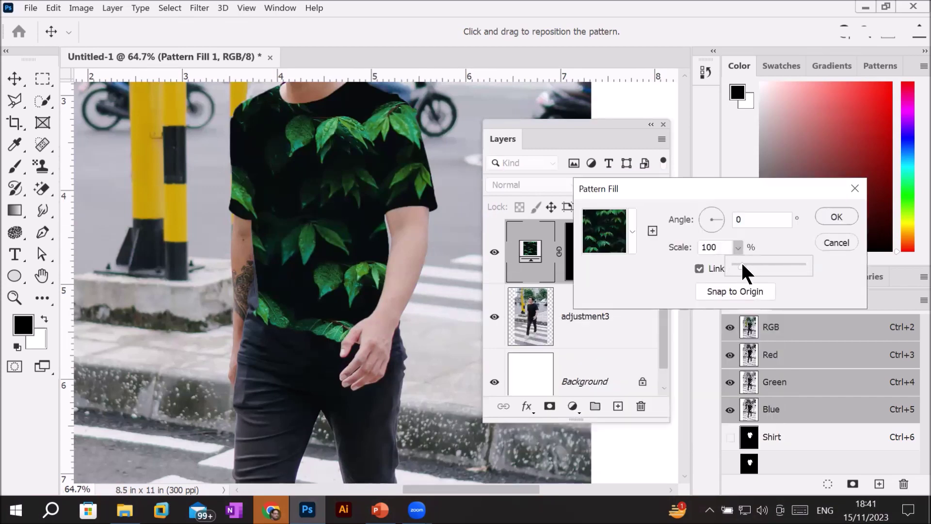
{"action": "left_click_drag", "start_coordinate": [741, 262], "coordinate": [737, 264]}
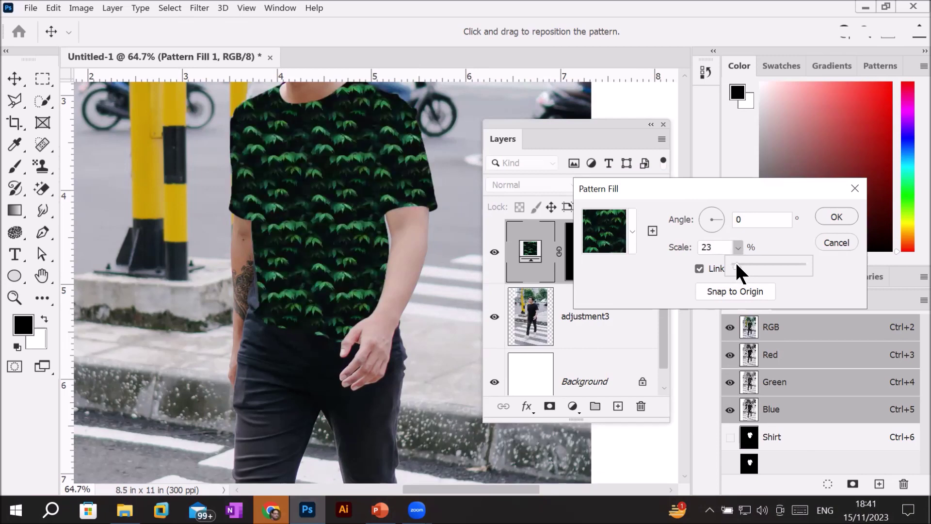
{"action": "left_click", "coordinate": [737, 247]}
{"action": "left_click", "coordinate": [737, 248]}
{"action": "left_click", "coordinate": [738, 248]}
Try several rotations for the leaf pattern, settle on an angle of 168.02° and apply the pattern fill.
{"action": "left_click", "coordinate": [756, 219]}
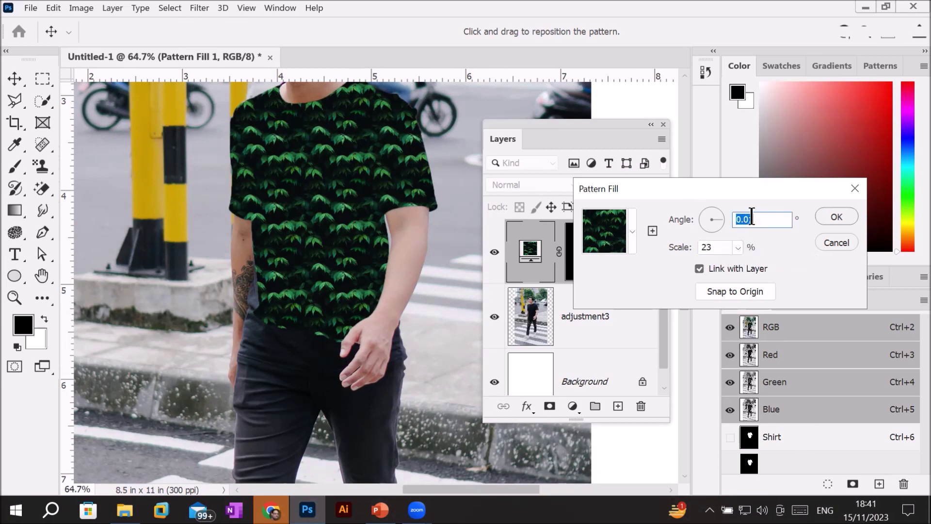
{"action": "left_click", "coordinate": [719, 216]}
{"action": "left_click", "coordinate": [715, 207]}
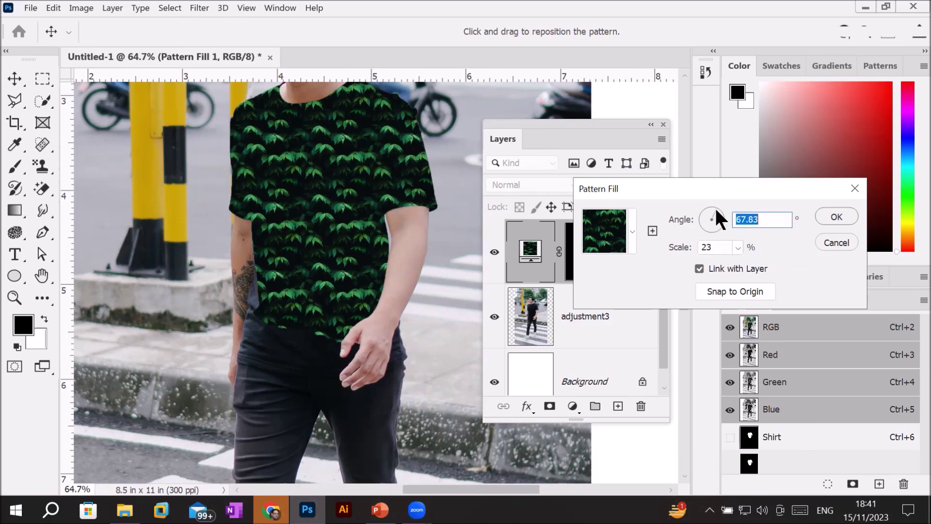
{"action": "left_click", "coordinate": [704, 209]}
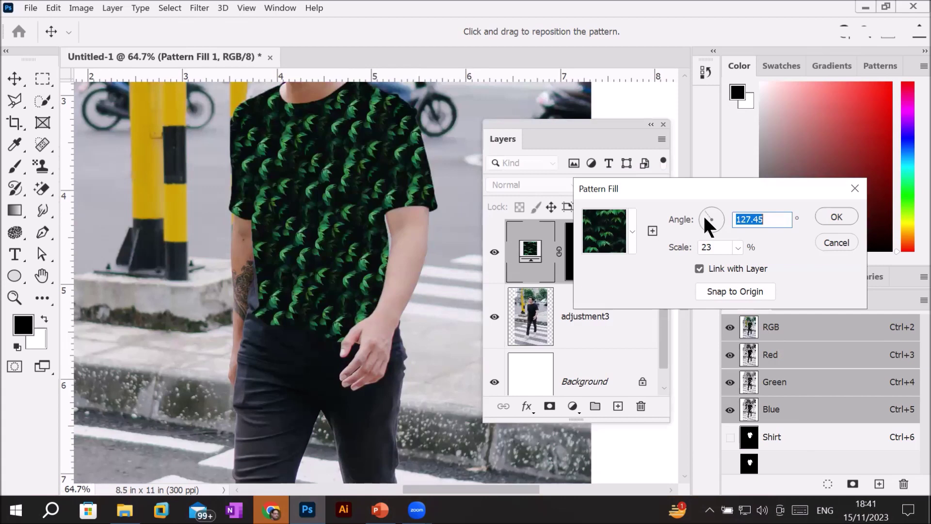
{"action": "left_click", "coordinate": [701, 215]}
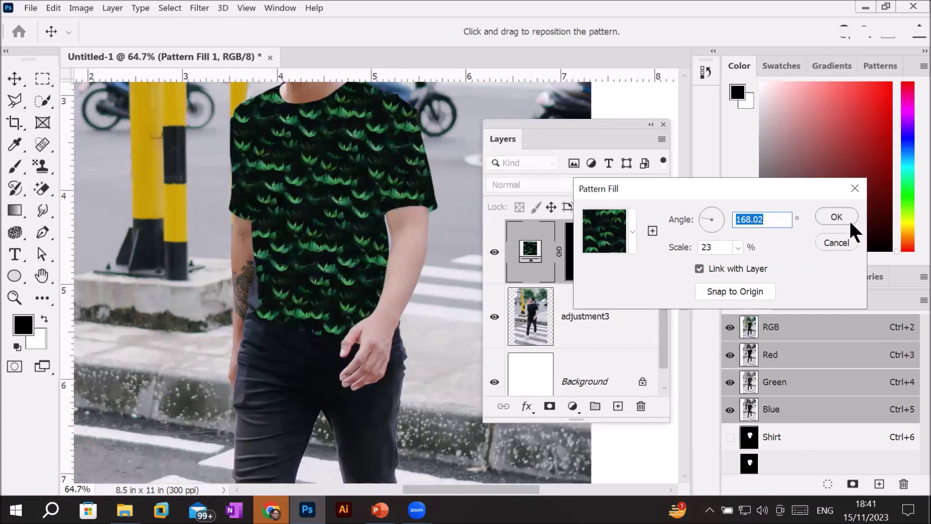
{"action": "left_click", "coordinate": [830, 217]}
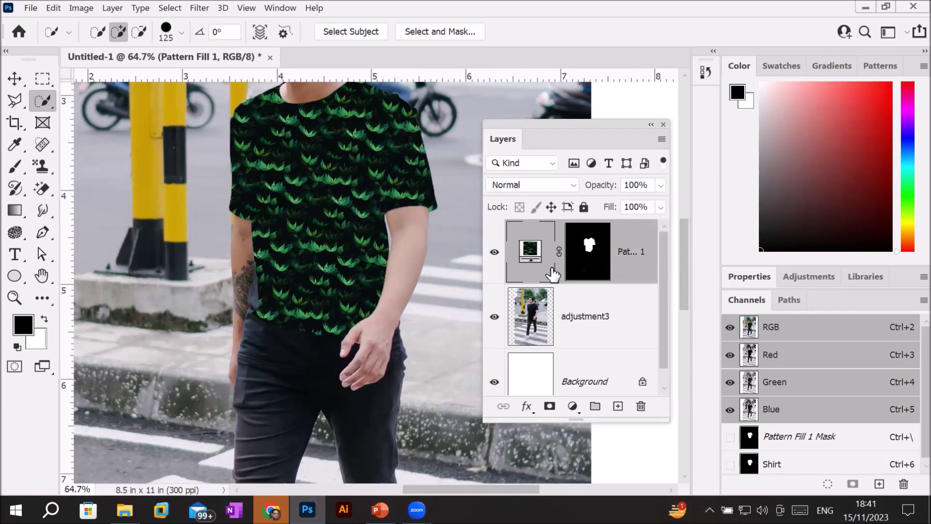
Reopen the T-shirt's pattern fill settings and try the green, light blue and deep blue Water patterns.
{"action": "double_click", "coordinate": [530, 260]}
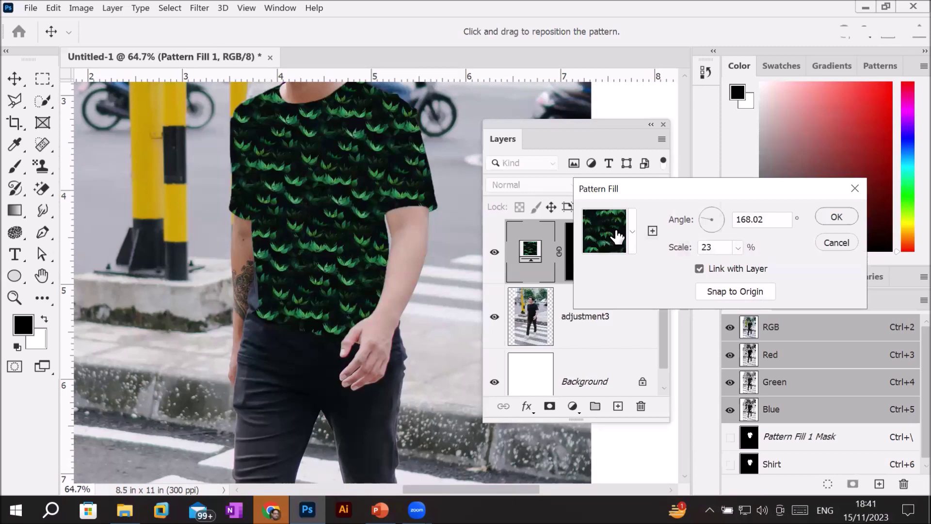
{"action": "left_click", "coordinate": [632, 232]}
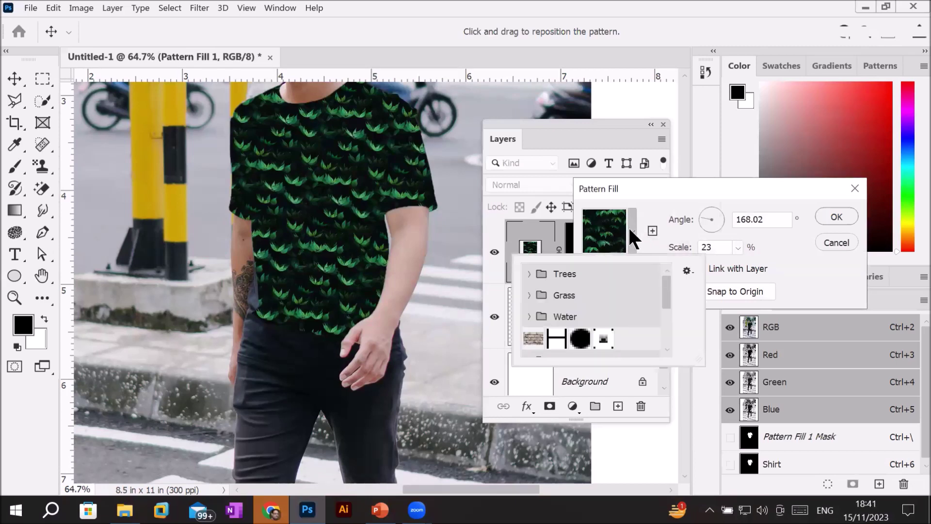
{"action": "left_click", "coordinate": [529, 273]}
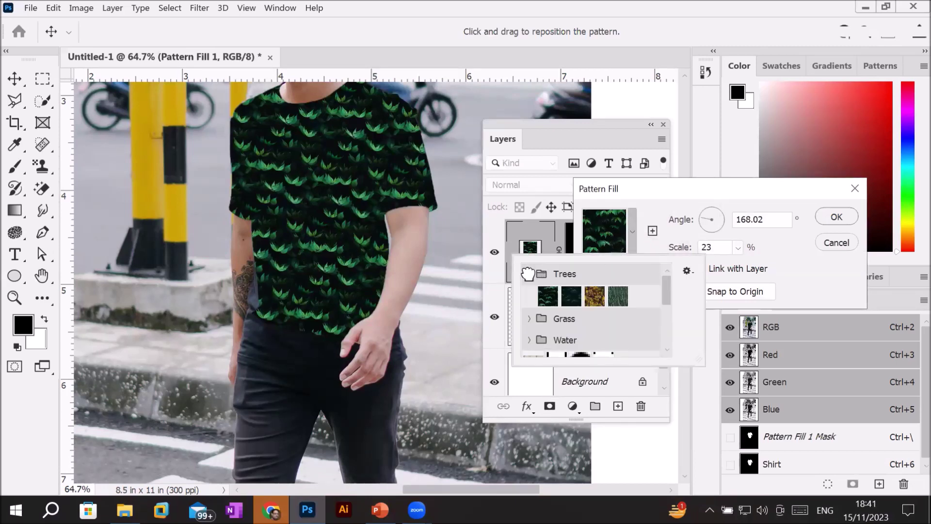
{"action": "left_click", "coordinate": [526, 320]}
{"action": "left_click", "coordinate": [529, 340]}
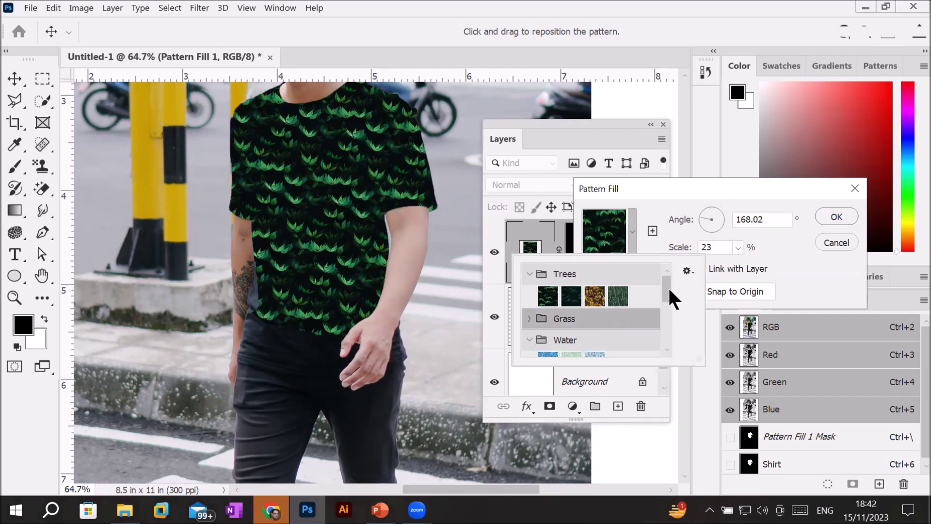
{"action": "scroll", "coordinate": [667, 284], "scroll_direction": "down", "scroll_amount": 4}
{"action": "left_click", "coordinate": [573, 287]}
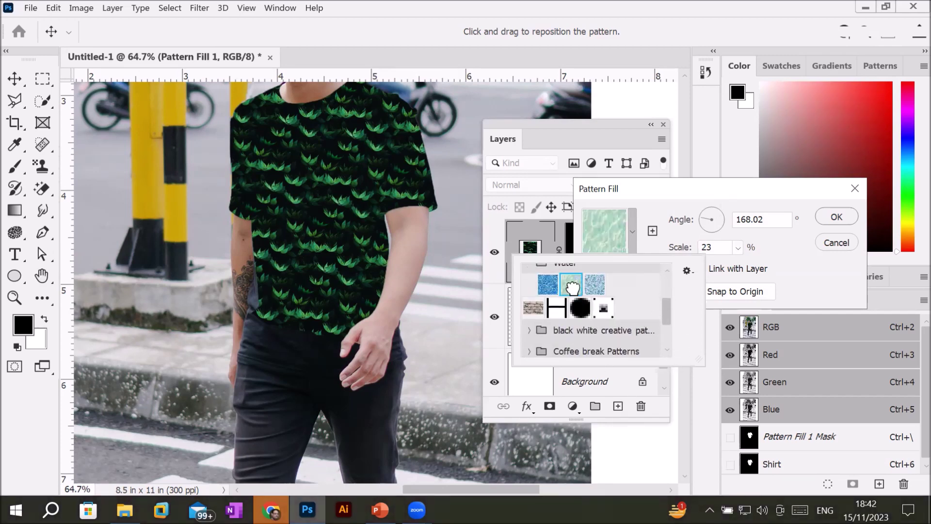
{"action": "left_click", "coordinate": [599, 290]}
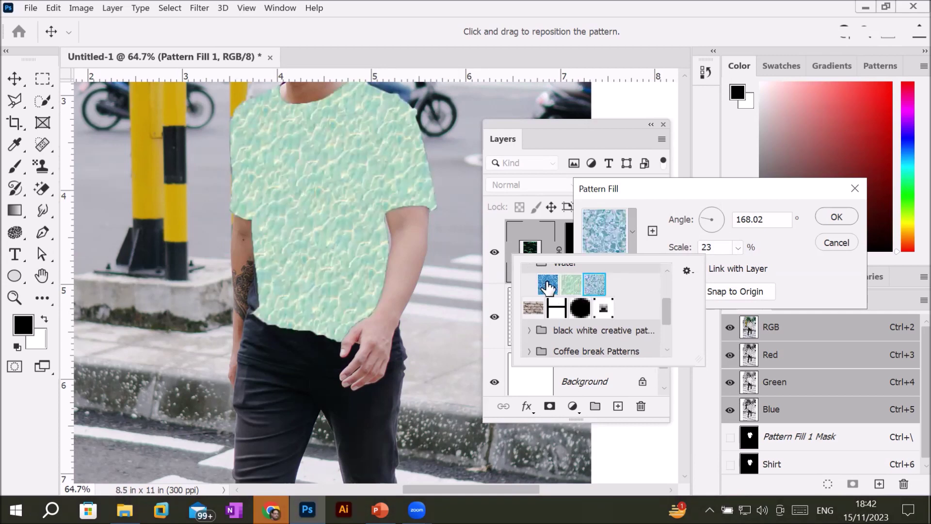
{"action": "left_click", "coordinate": [548, 285]}
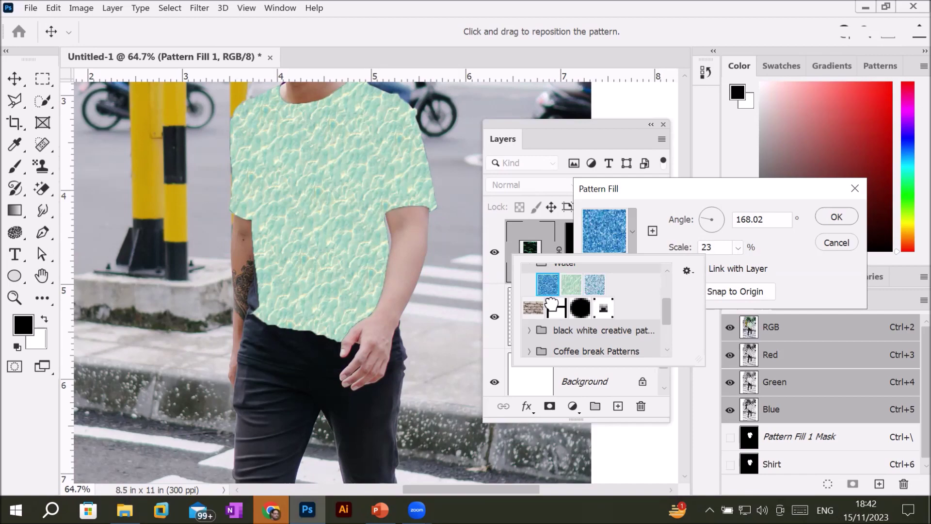
Switch the T-shirt's fill to the black-and-white line grid pattern and enlarge its scale to 407%.
{"action": "left_click", "coordinate": [558, 310]}
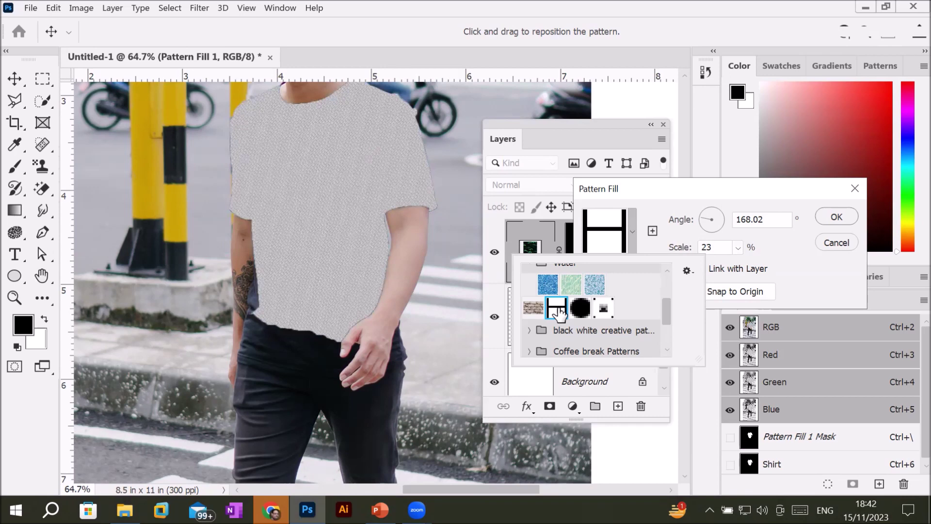
{"action": "double_click", "coordinate": [558, 310]}
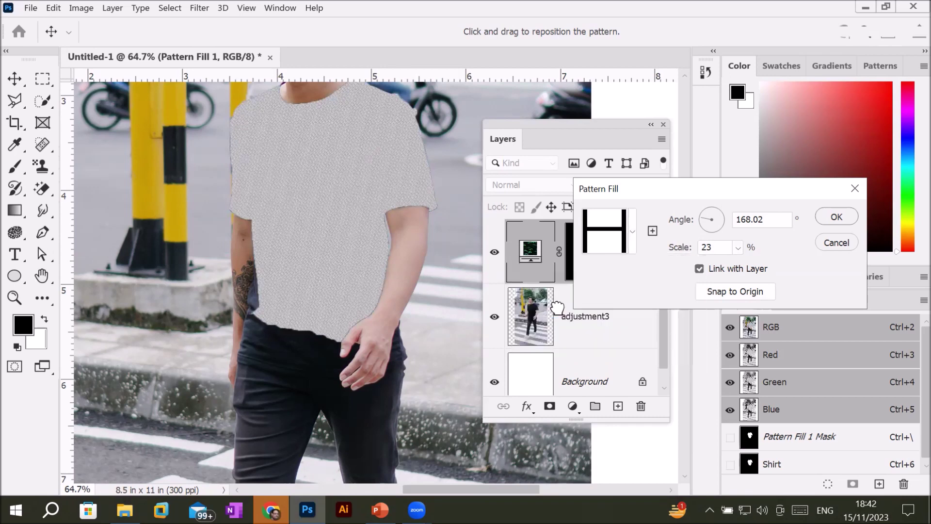
{"action": "left_click", "coordinate": [738, 247]}
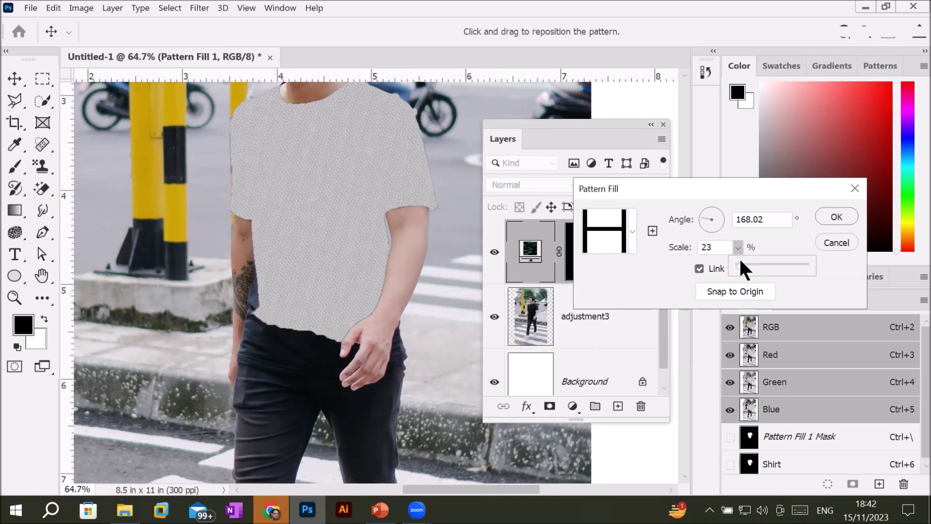
{"action": "left_click_drag", "start_coordinate": [742, 266], "coordinate": [755, 266]}
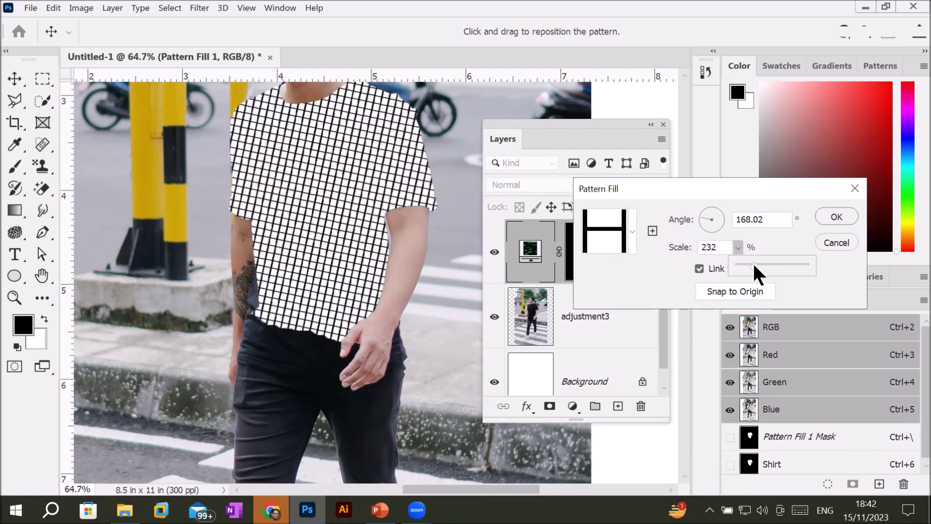
{"action": "left_click_drag", "start_coordinate": [754, 266], "coordinate": [766, 266]}
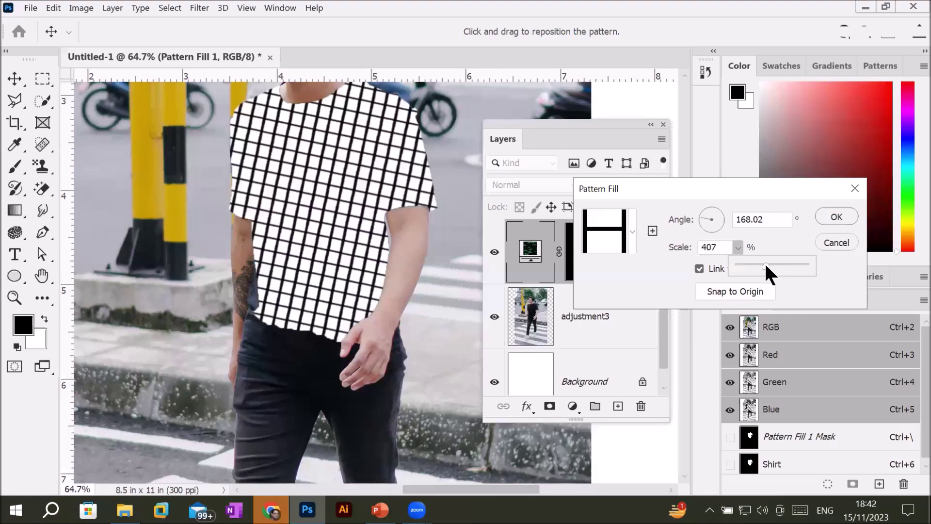
Try the dark brown weave and the golden plaid from the Coffee break Patterns group on the T-shirt.
{"action": "left_click", "coordinate": [632, 232]}
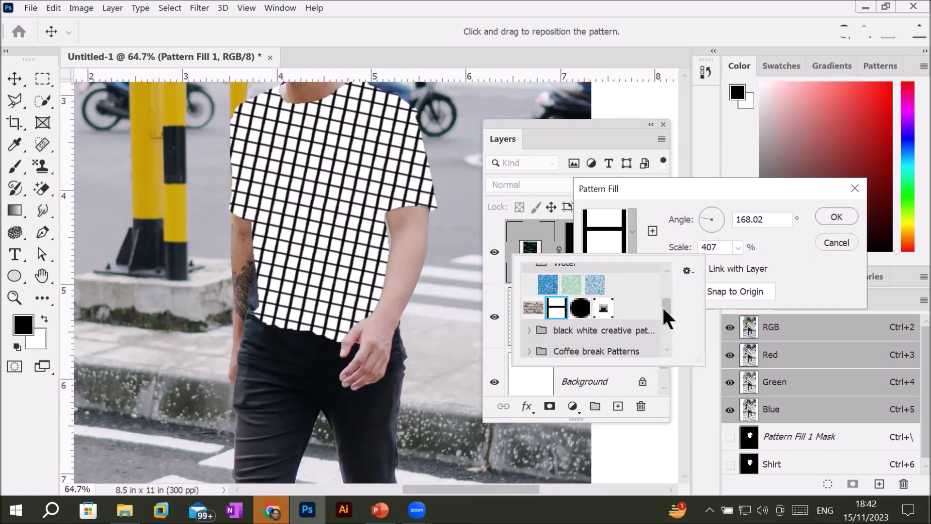
{"action": "left_click_drag", "start_coordinate": [664, 308], "coordinate": [666, 330]}
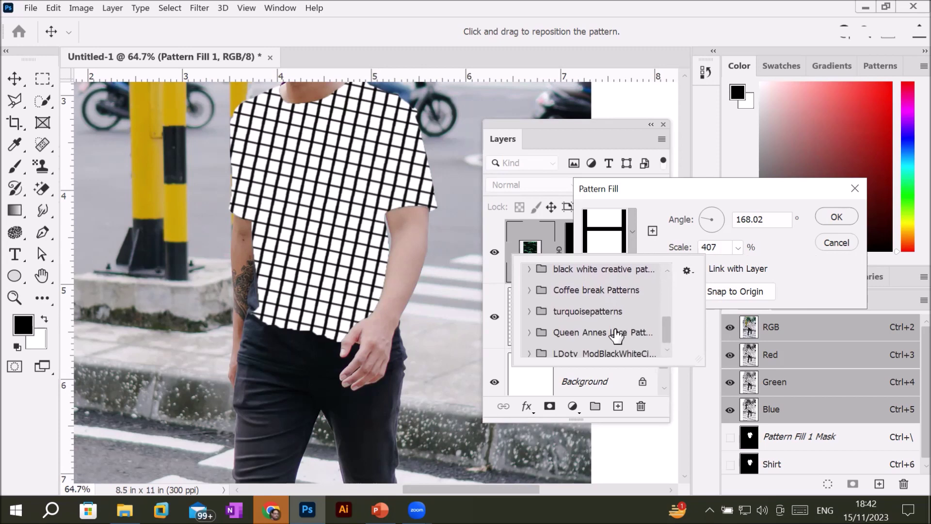
{"action": "left_click", "coordinate": [529, 290]}
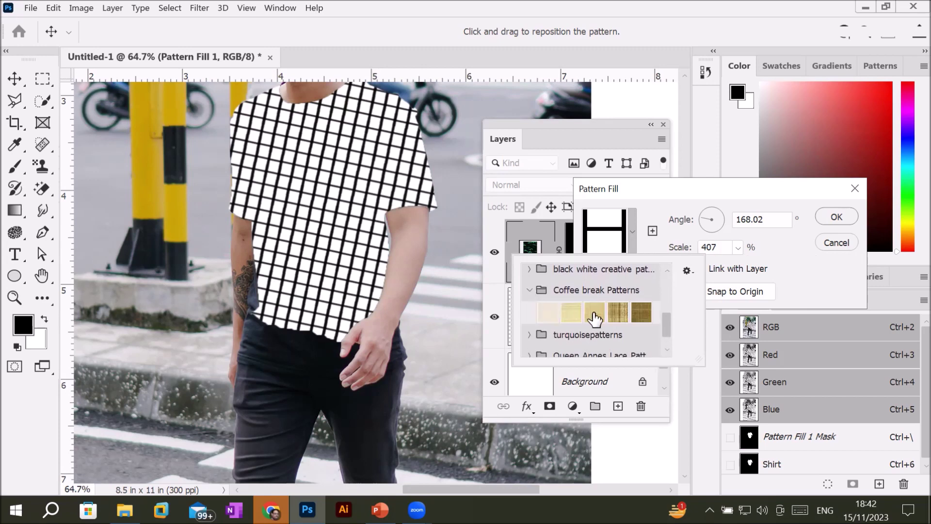
{"action": "left_click", "coordinate": [643, 312]}
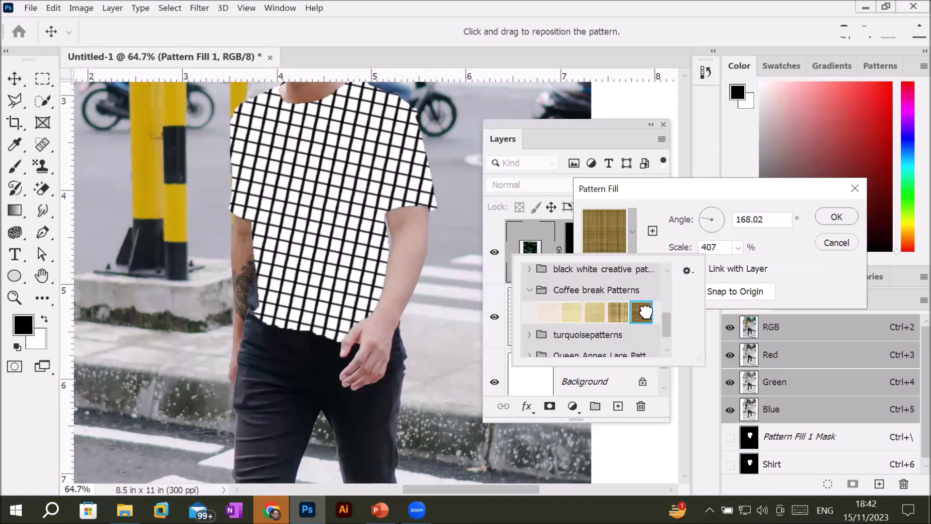
{"action": "left_click", "coordinate": [618, 314]}
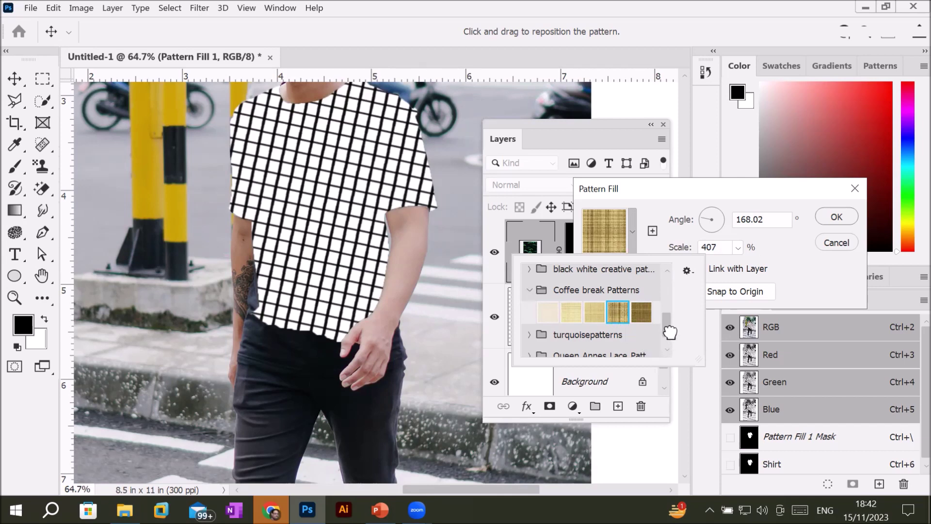
Try several flower patterns from the Queen Annes Lace group on the T-shirt, ending with the green-and-white blossom.
{"action": "left_click_drag", "start_coordinate": [665, 326], "coordinate": [662, 349]}
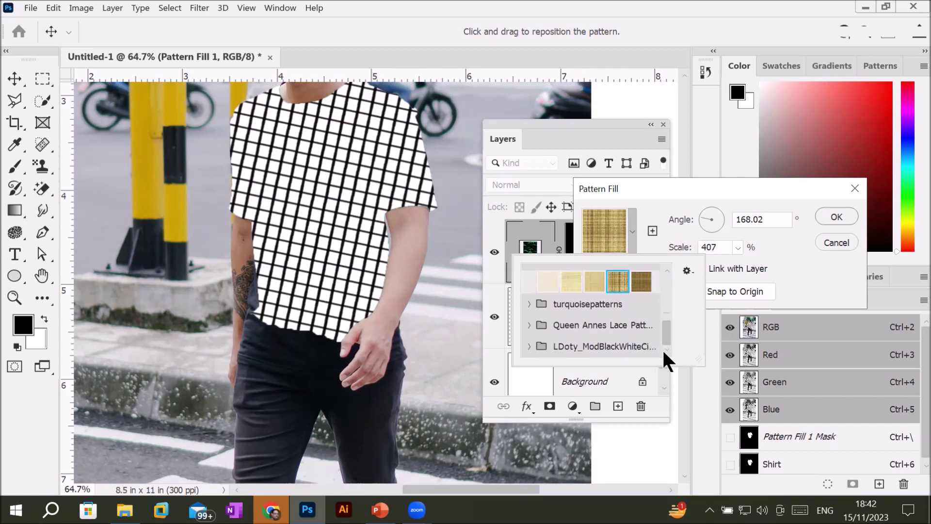
{"action": "left_click", "coordinate": [534, 326]}
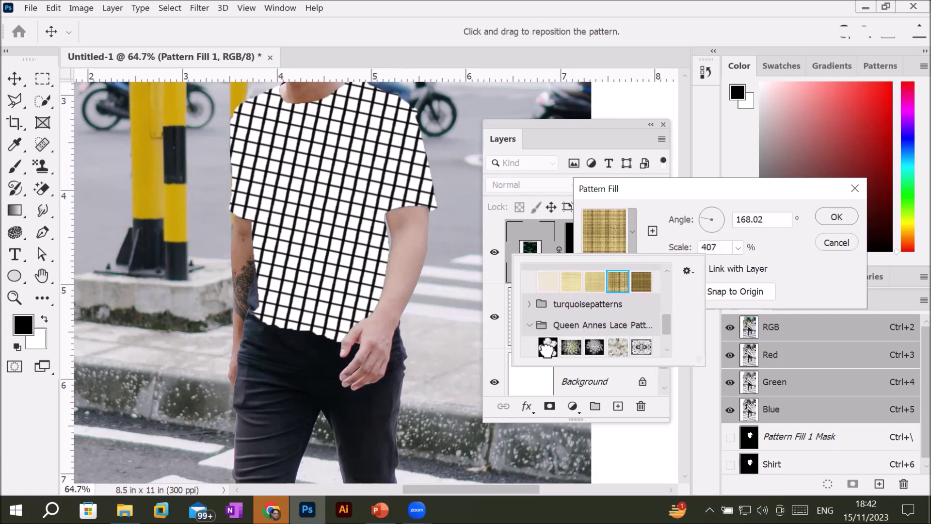
{"action": "left_click", "coordinate": [640, 348]}
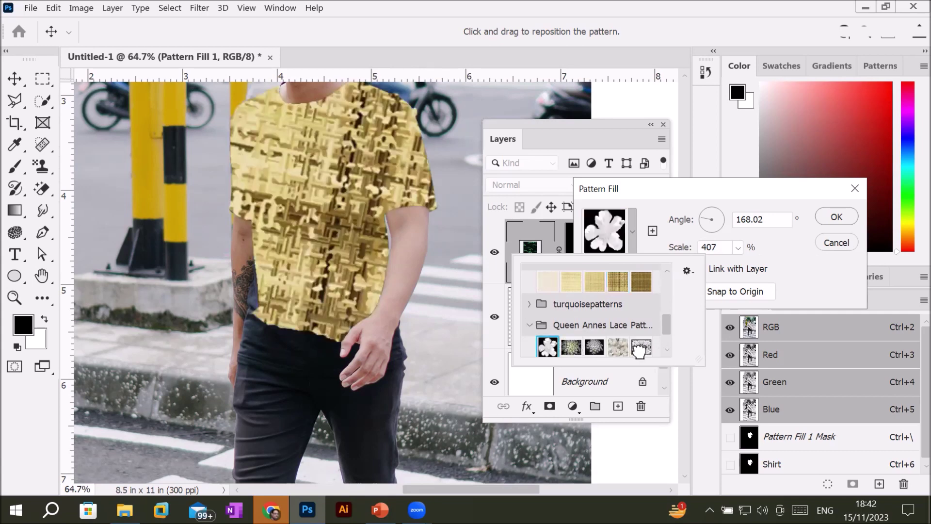
{"action": "left_click", "coordinate": [618, 348]}
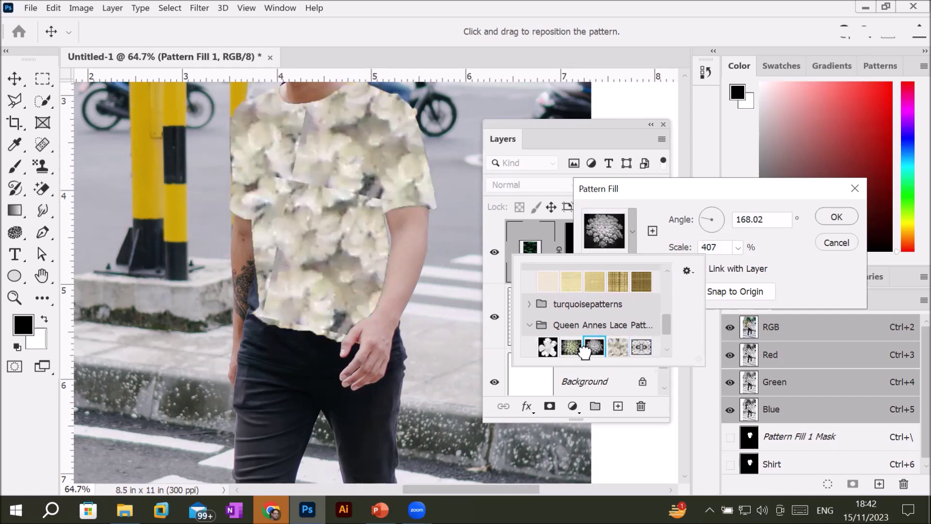
{"action": "left_click", "coordinate": [572, 348]}
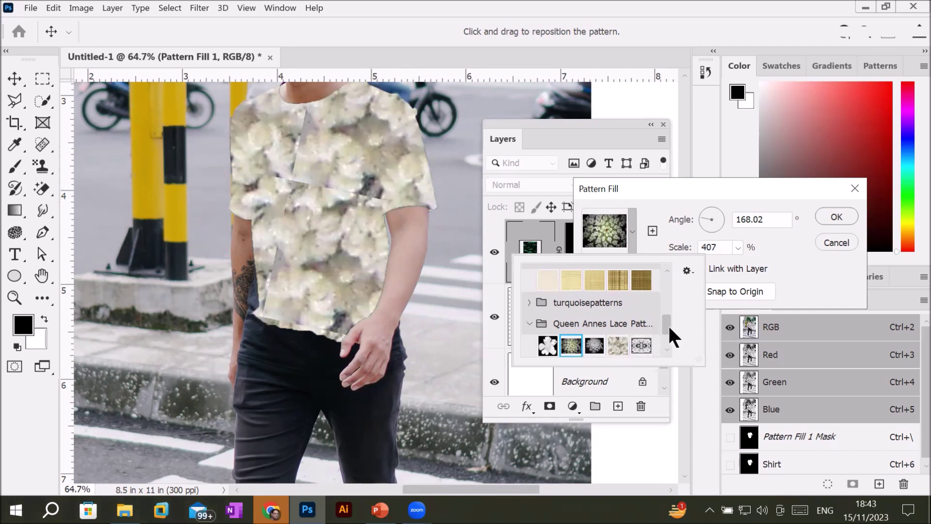
Try the black-and-white circles pattern from the last pattern group on the T-shirt.
{"action": "left_click_drag", "start_coordinate": [667, 325], "coordinate": [672, 345]}
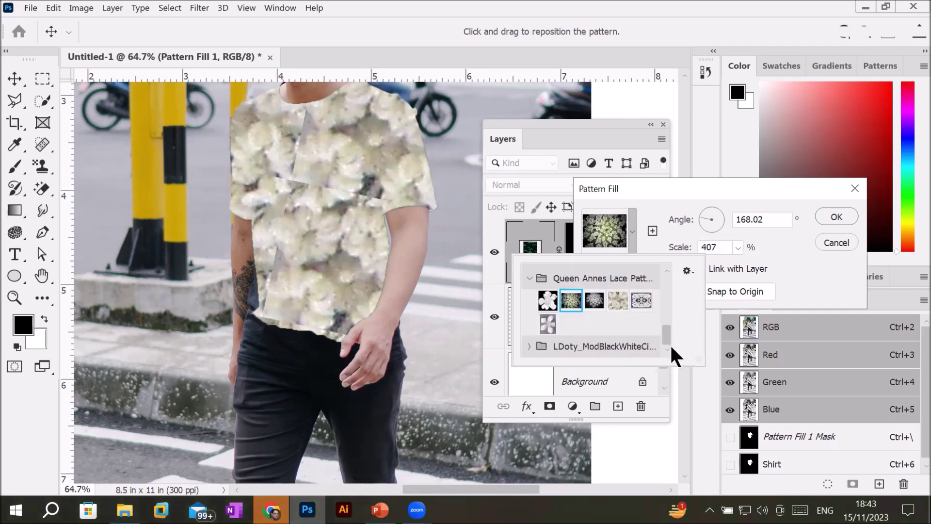
{"action": "left_click", "coordinate": [537, 347]}
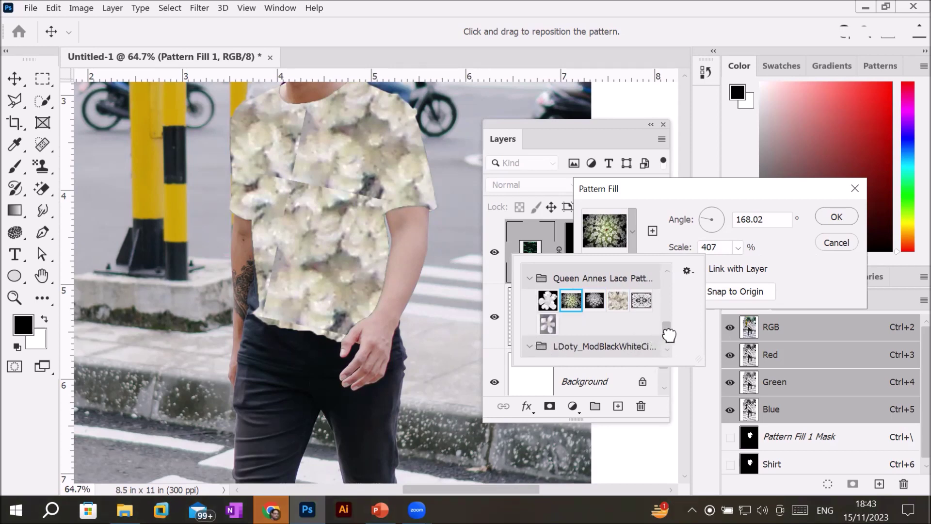
{"action": "scroll", "coordinate": [667, 342], "scroll_direction": "down", "scroll_amount": 1}
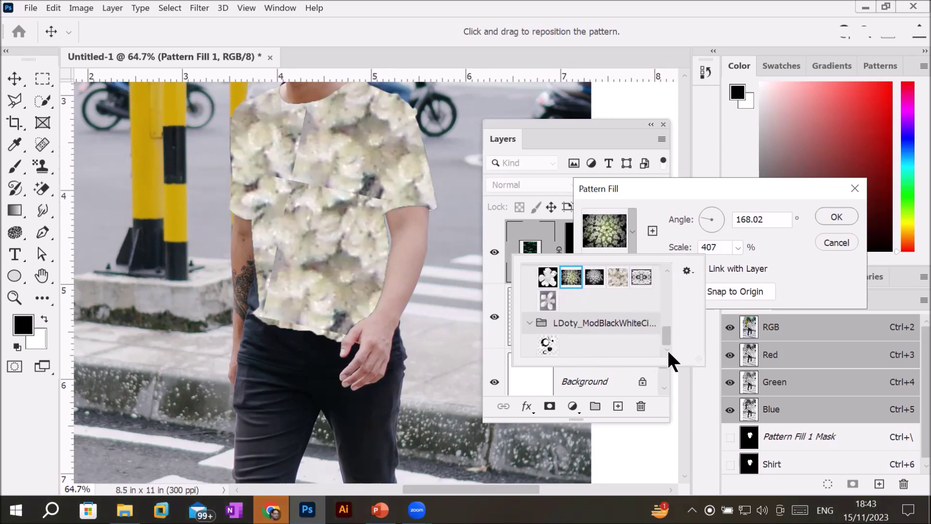
{"action": "double_click", "coordinate": [546, 343]}
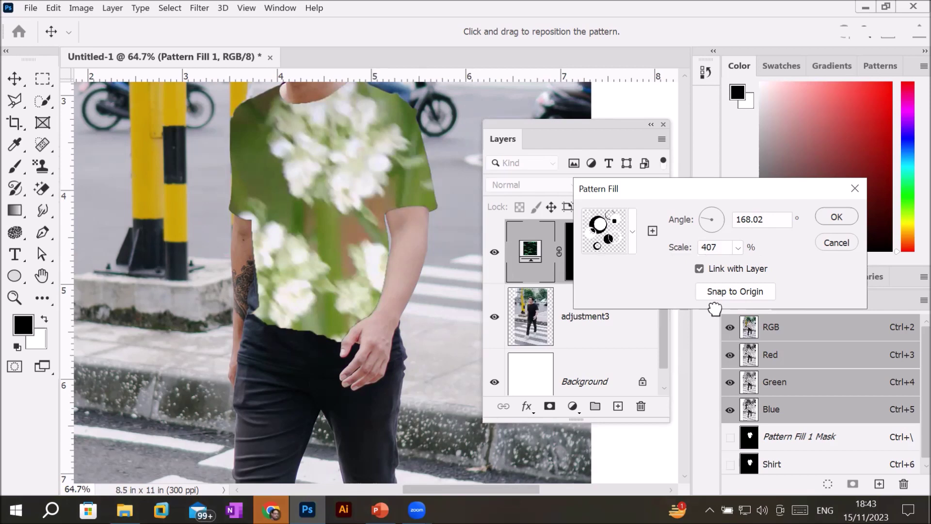
Try the black-and-white cross pattern from the black white creative group on the T-shirt.
{"action": "left_click", "coordinate": [629, 234]}
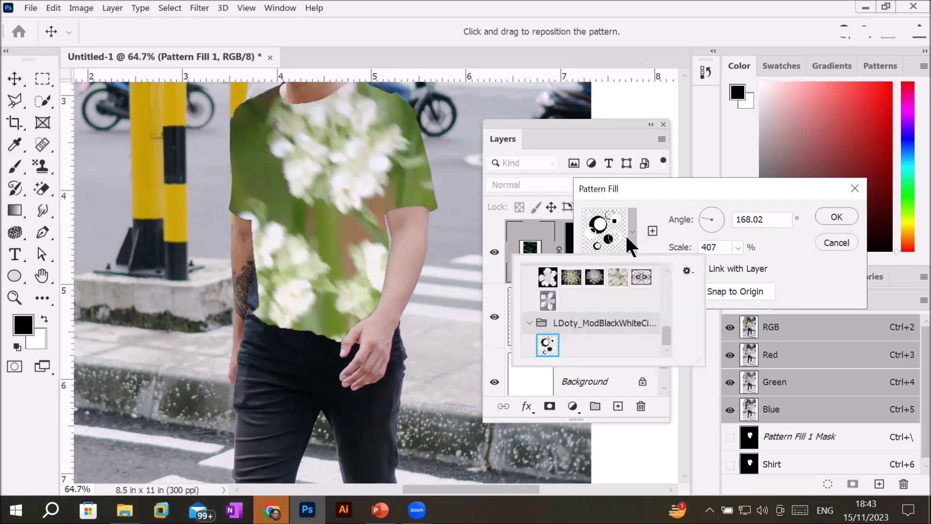
{"action": "left_click_drag", "start_coordinate": [662, 331], "coordinate": [668, 304]}
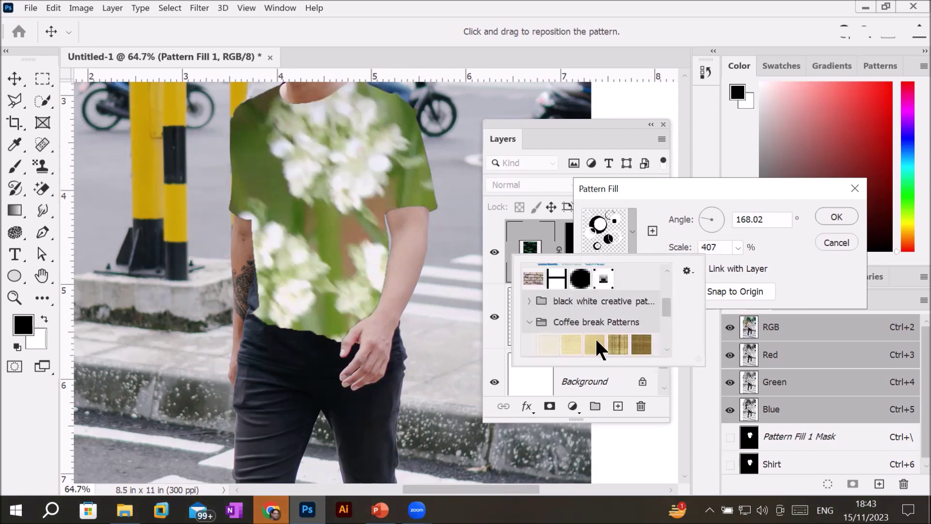
{"action": "left_click", "coordinate": [529, 300]}
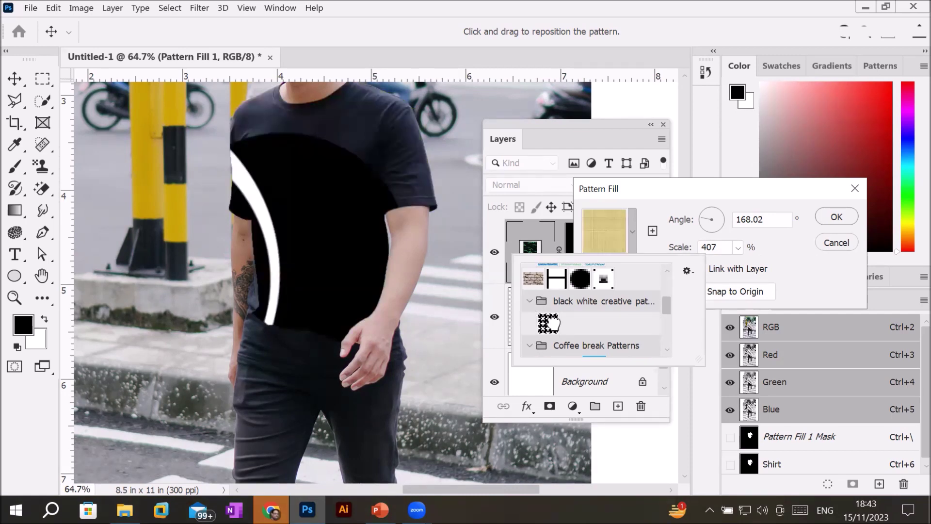
{"action": "left_click", "coordinate": [548, 327]}
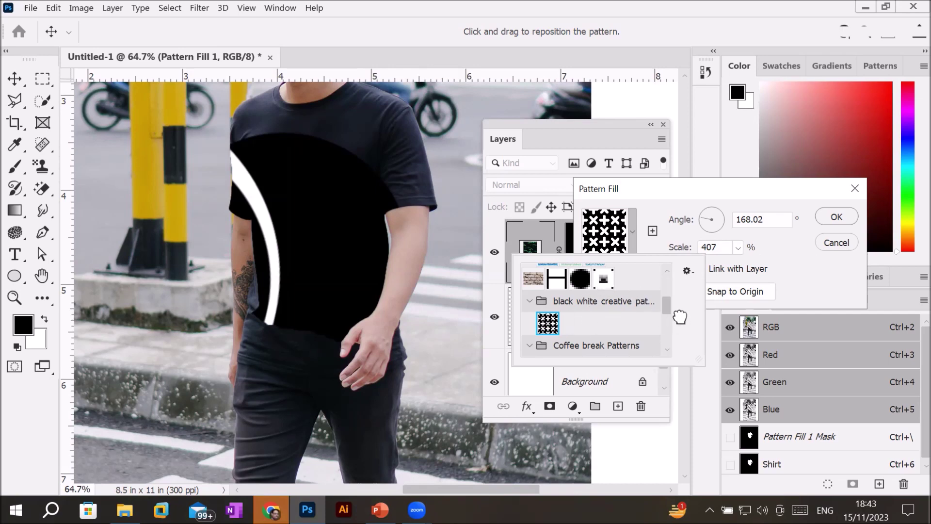
Try the mirrored black-and-white lace pattern and the cream blossom pattern from the Queen Annes Lace group on the T-shirt.
{"action": "mouse_move", "coordinate": [666, 306]}
{"action": "left_mouse_down"}
{"action": "mouse_move", "coordinate": [665, 323]}
{"action": "mouse_move", "coordinate": [665, 315]}
{"action": "left_mouse_up"}
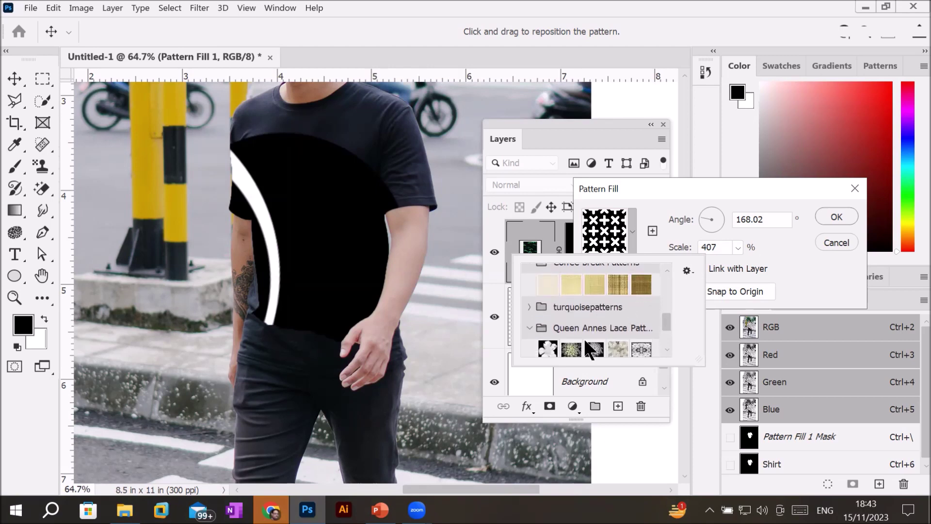
{"action": "left_click", "coordinate": [640, 348]}
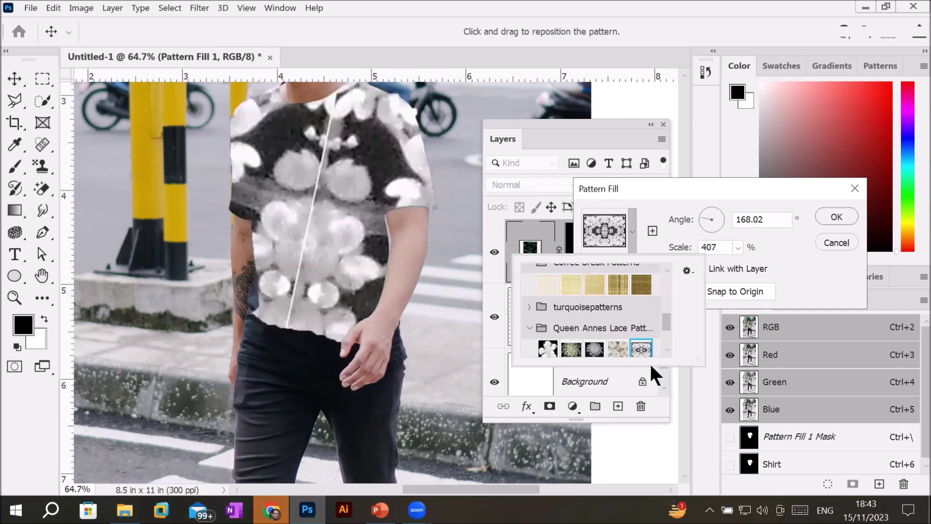
{"action": "left_click", "coordinate": [618, 348]}
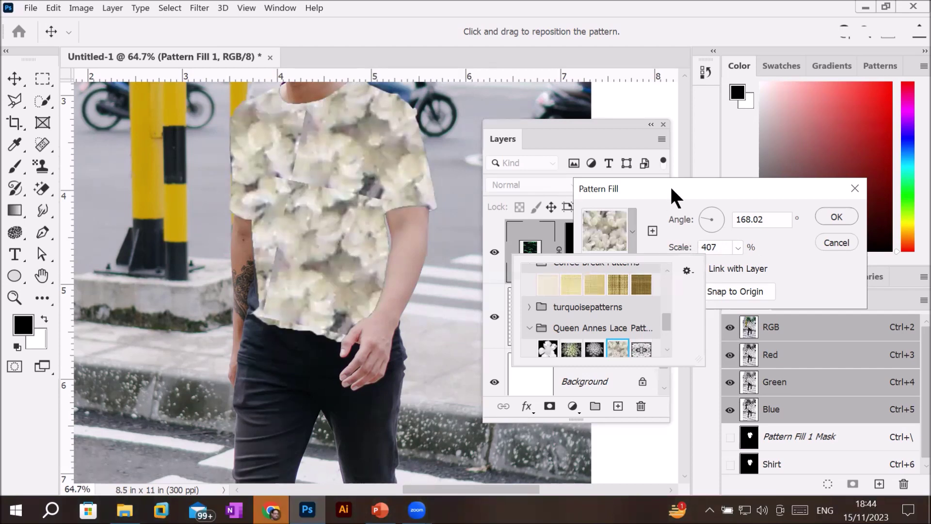
Set the cream blossom pattern's angle to 16.58° and apply the pattern fill.
{"action": "left_click", "coordinate": [689, 198]}
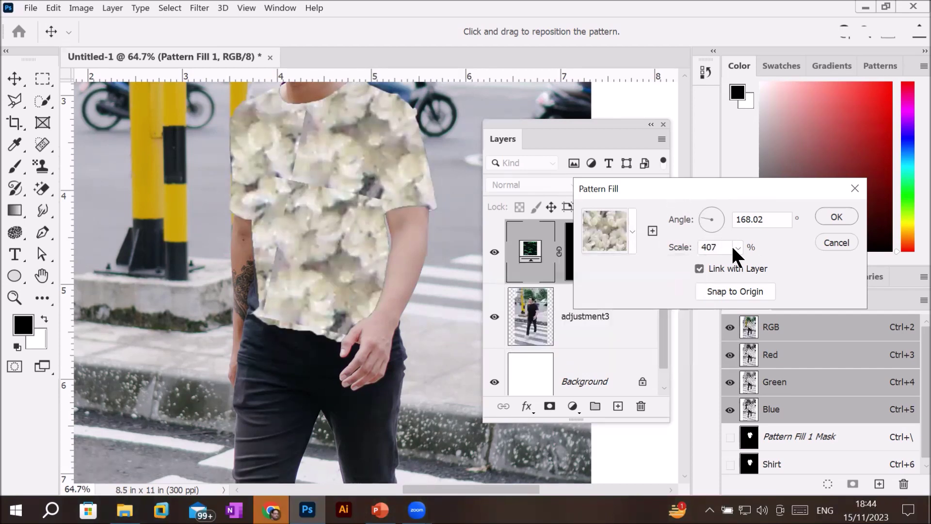
{"action": "left_click_drag", "start_coordinate": [723, 216], "coordinate": [721, 214]}
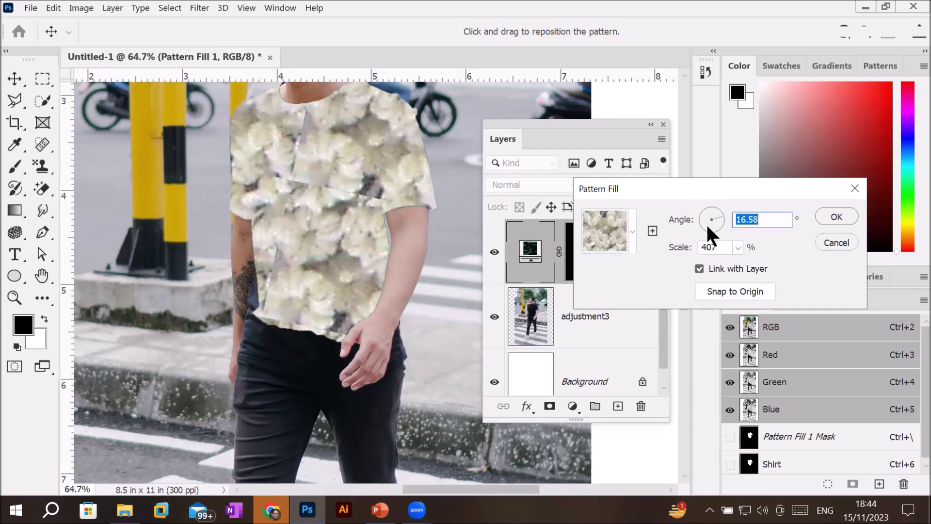
{"action": "left_click", "coordinate": [852, 214]}
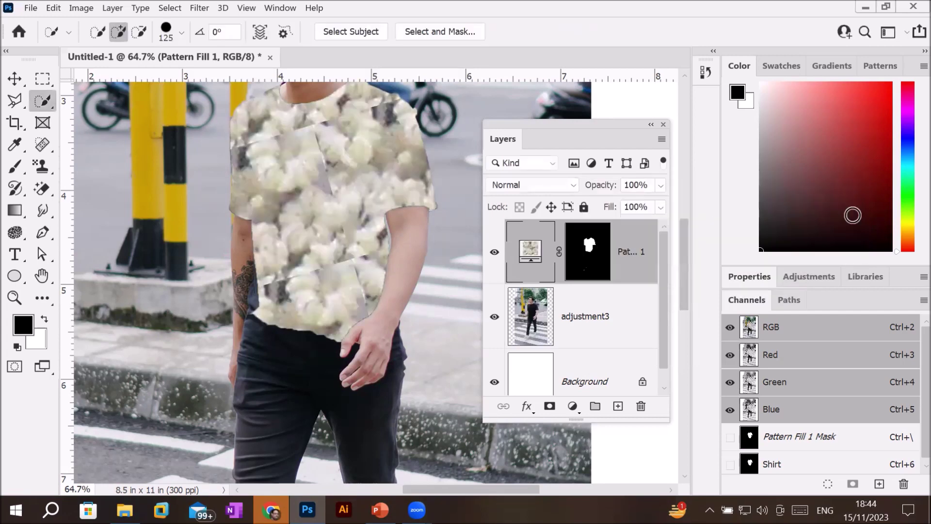
Set the pattern fill layer's blend mode to Screen, and target its layer mask with black as the foreground color.
{"action": "left_click", "coordinate": [573, 185]}
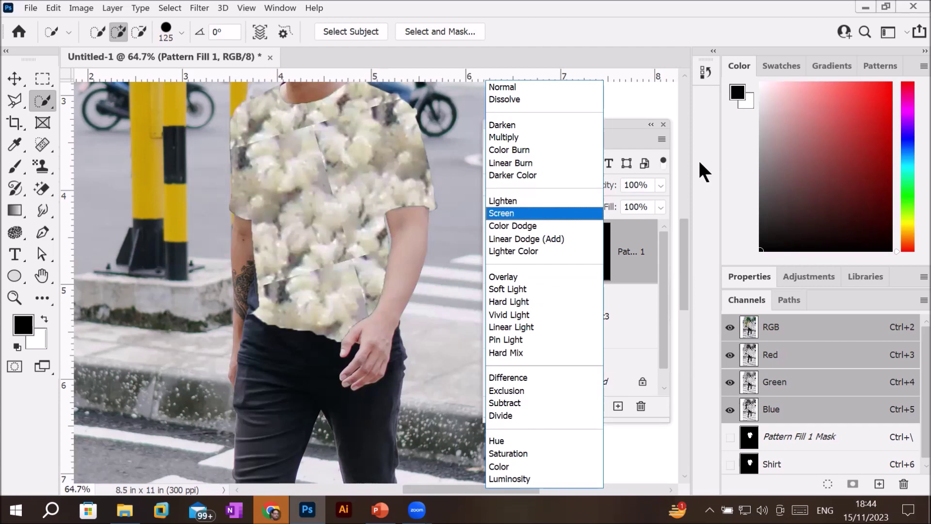
{"action": "left_click", "coordinate": [633, 109]}
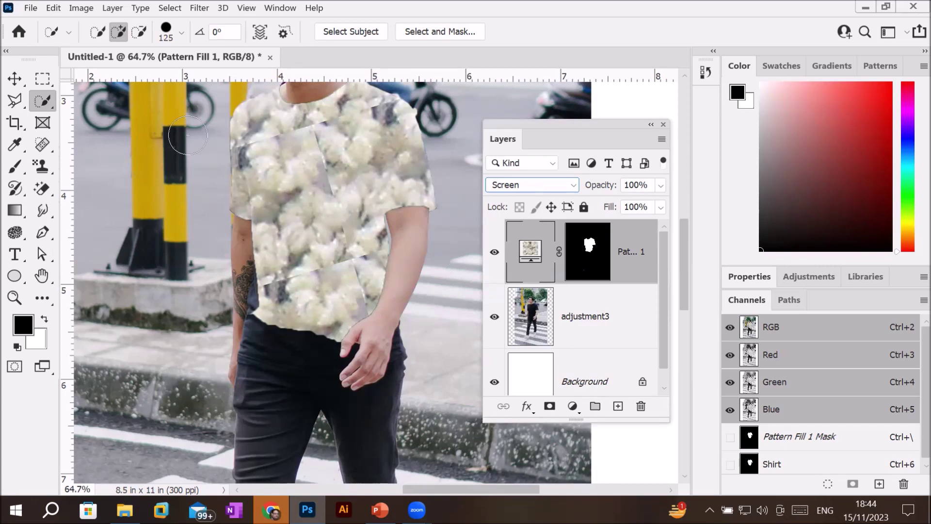
{"action": "left_click", "coordinate": [590, 252]}
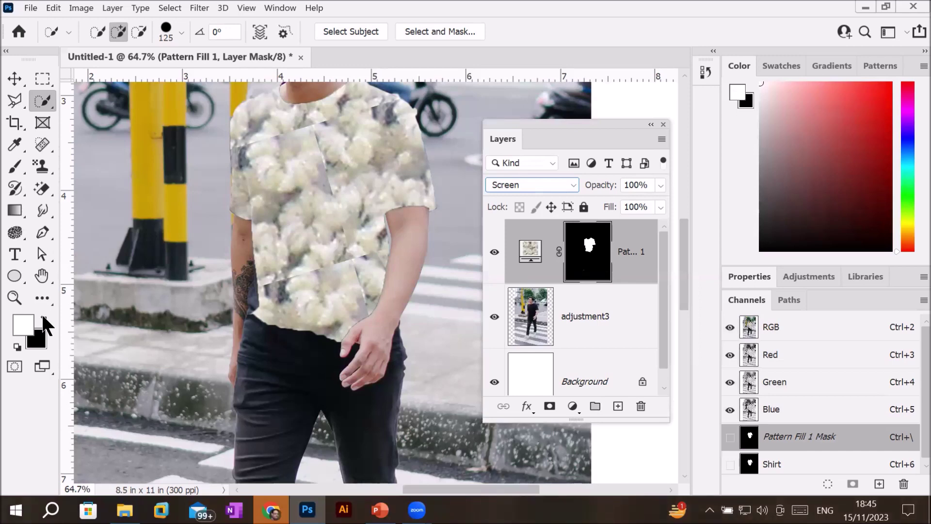
{"action": "left_click", "coordinate": [43, 317]}
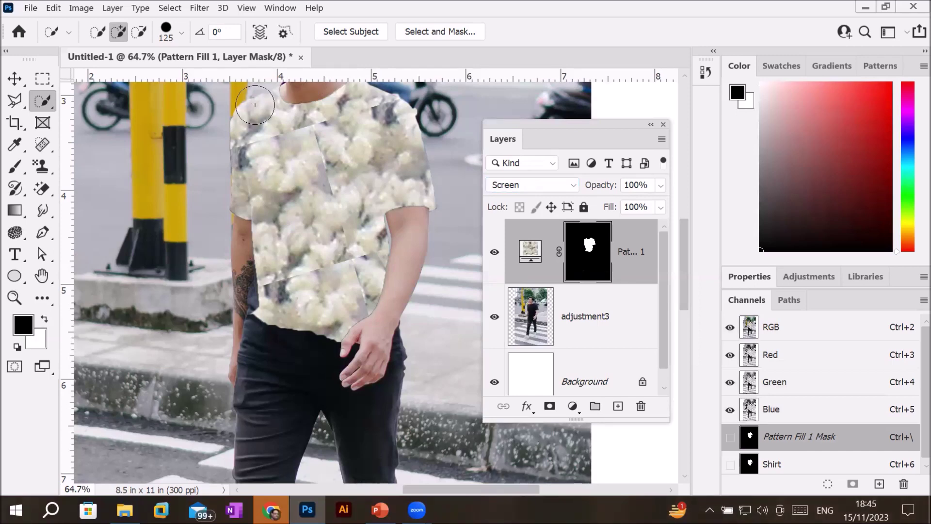
{"action": "key", "text": "bracketright"}
{"action": "key", "text": "bracketright"}
{"action": "key", "text": "bracketright"}
{"action": "key", "text": "bracketright"}
{"action": "key", "text": "bracketright"}
{"action": "key", "text": "bracketright"}
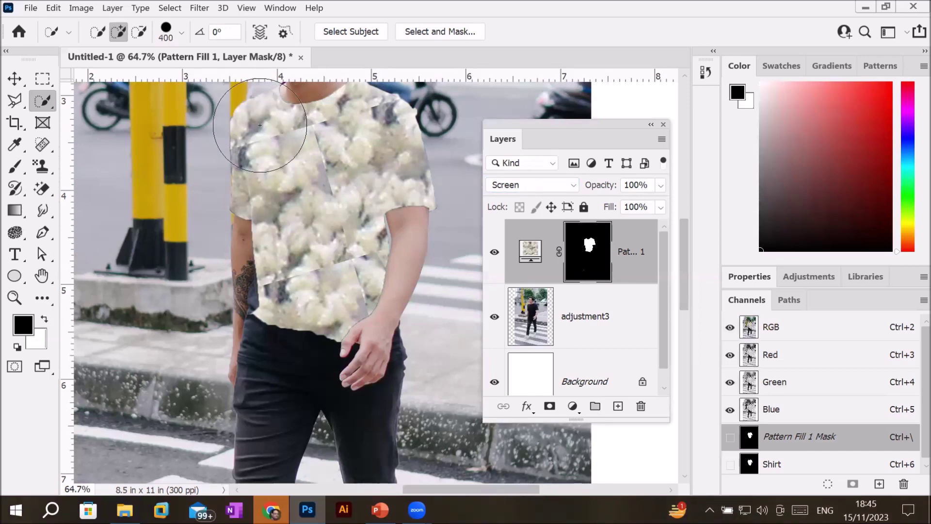
{"action": "left_click", "coordinate": [262, 126]}
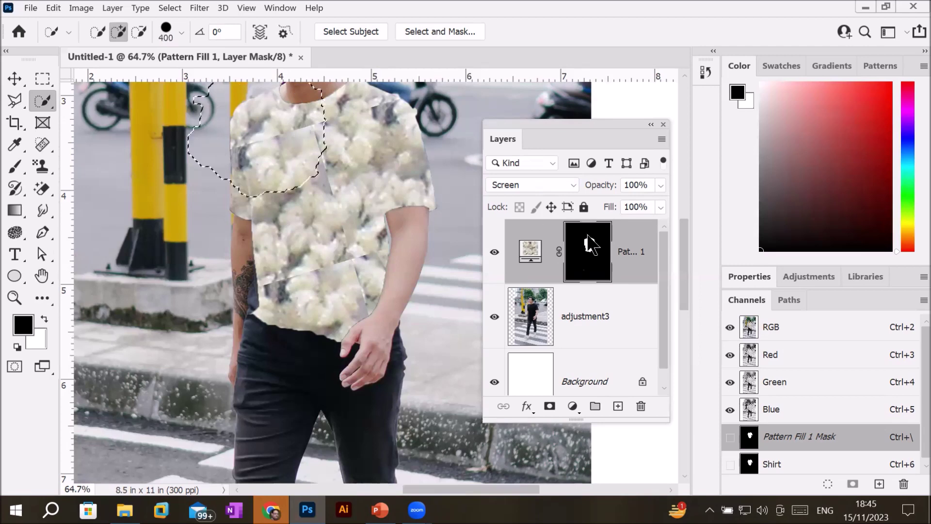
{"action": "left_click", "coordinate": [597, 249], "text": "ctrl"}
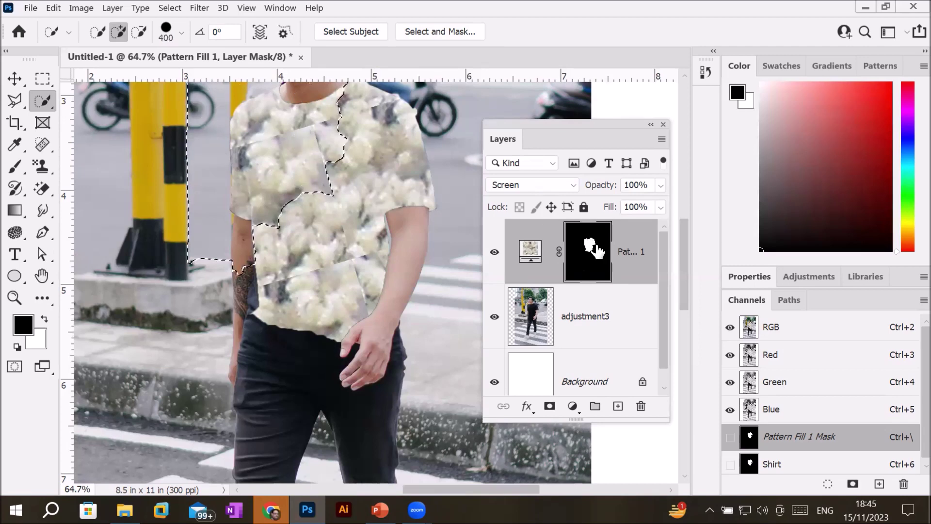
{"action": "left_click_drag", "start_coordinate": [596, 250], "coordinate": [586, 272]}
{"action": "key", "text": "ctrl+d"}
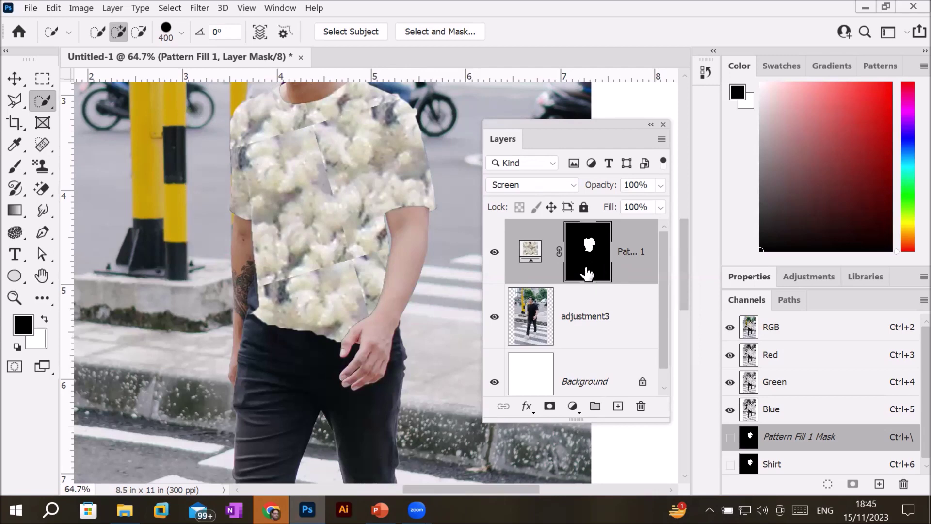
Paint black on the pattern fill's mask with the Brush tool, from the left-hand shoulder straight down to the shirt's hem.
{"action": "left_click", "coordinate": [16, 163]}
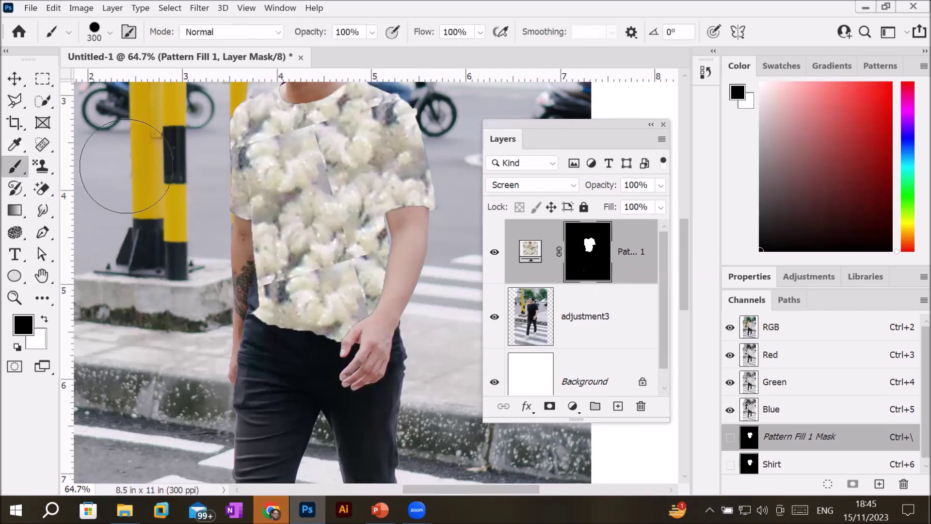
{"action": "left_click", "coordinate": [266, 127]}
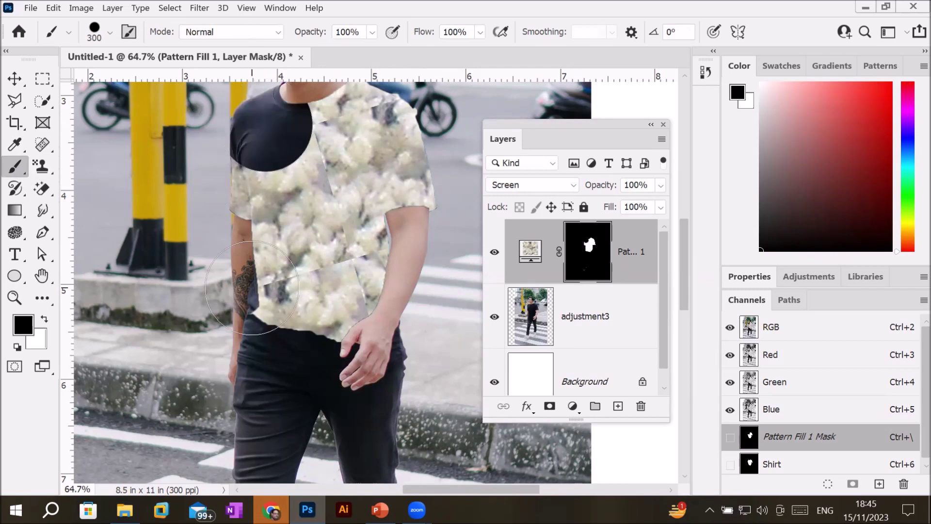
{"action": "left_click", "coordinate": [268, 295], "text": "shift"}
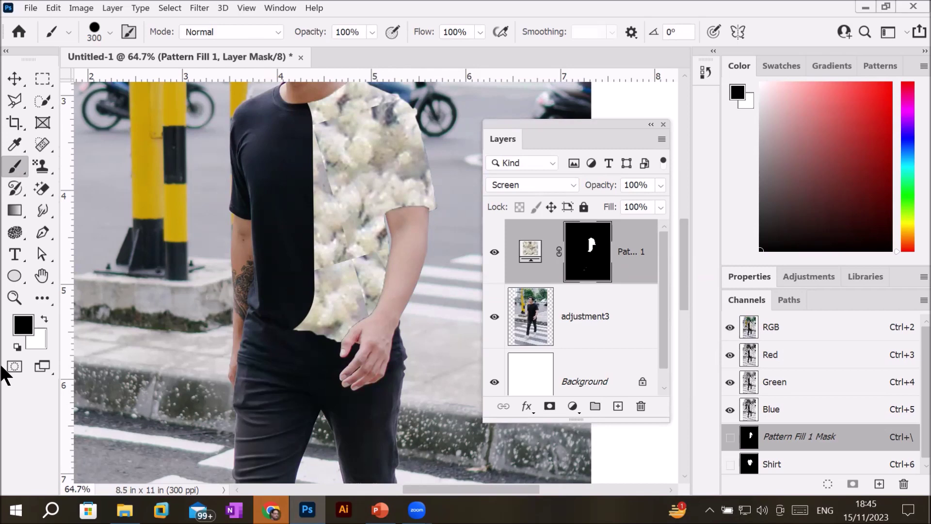
Paint white on the pattern fill's mask over the left-hand side of the shirt and down across the trousers.
{"action": "left_click", "coordinate": [42, 318]}
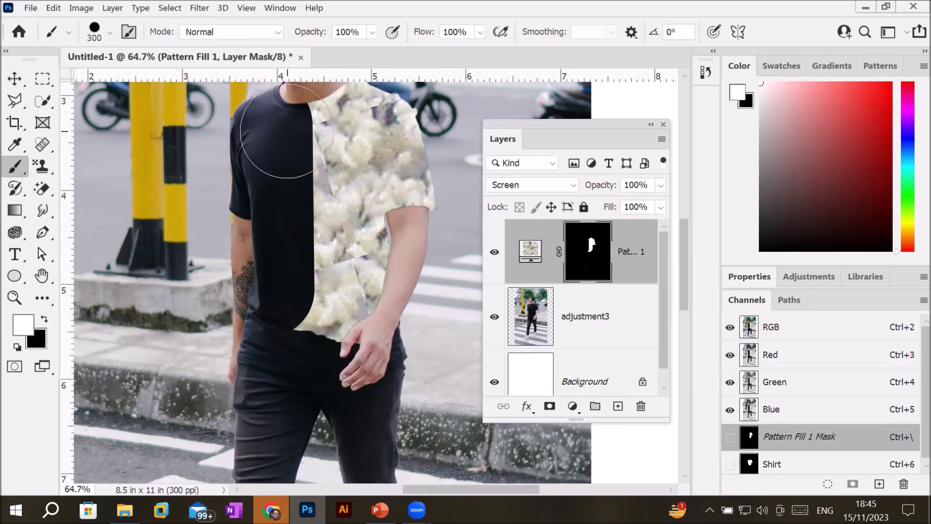
{"action": "mouse_move", "coordinate": [286, 128]}
{"action": "left_mouse_down"}
{"action": "mouse_move", "coordinate": [282, 296]}
{"action": "mouse_move", "coordinate": [272, 342]}
{"action": "mouse_move", "coordinate": [342, 377]}
{"action": "mouse_move", "coordinate": [291, 437]}
{"action": "mouse_move", "coordinate": [335, 439]}
{"action": "left_mouse_up"}
{"action": "mouse_move", "coordinate": [272, 145]}
{"action": "left_mouse_down"}
{"action": "mouse_move", "coordinate": [266, 137]}
{"action": "mouse_move", "coordinate": [319, 451]}
{"action": "mouse_move", "coordinate": [330, 417]}
{"action": "left_mouse_up"}
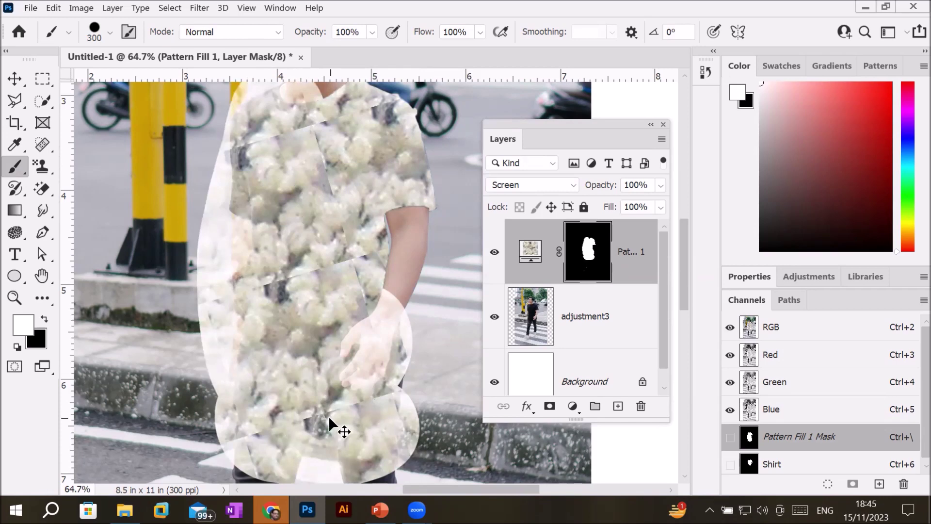
Delete the pattern fill layer and load the saved Shirt channel as a selection.
{"action": "left_click", "coordinate": [528, 255]}
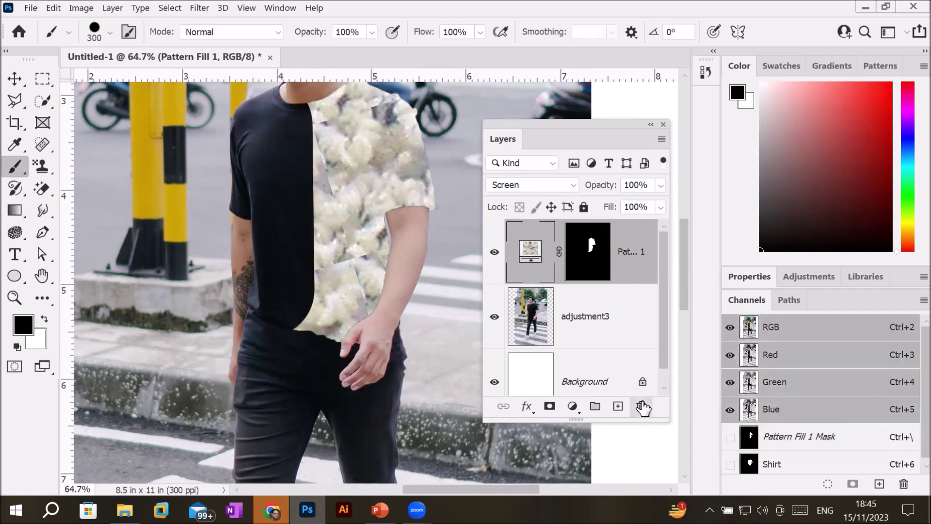
{"action": "left_click", "coordinate": [641, 406]}
{"action": "left_click", "coordinate": [452, 208]}
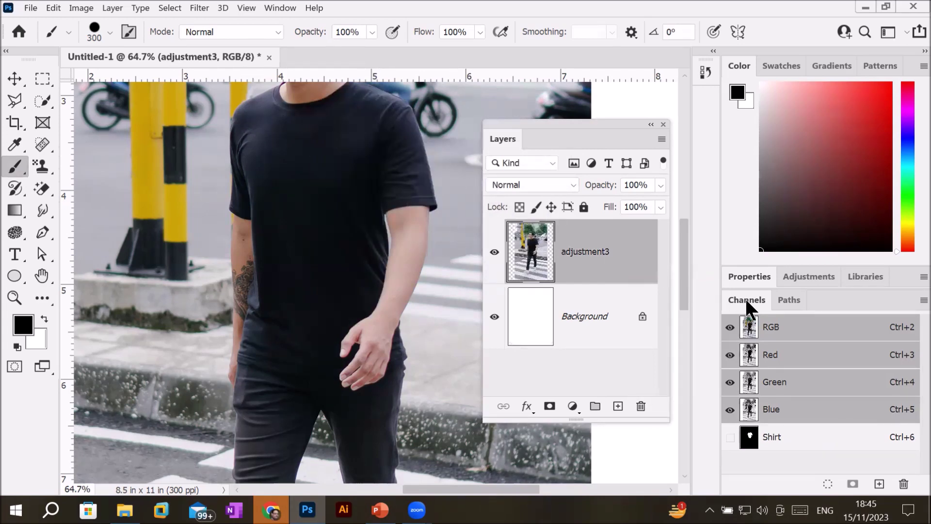
{"action": "left_click", "coordinate": [772, 443], "text": "ctrl"}
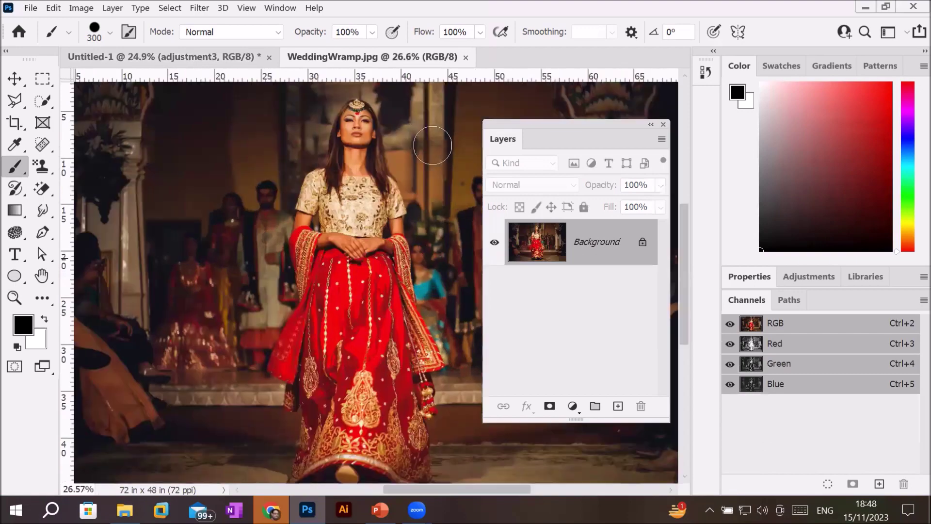
Unlock the Background layer of WeddingWramp.jpg and duplicate it.
{"action": "scroll", "coordinate": [443, 141], "scroll_direction": "up", "scroll_amount": 2}
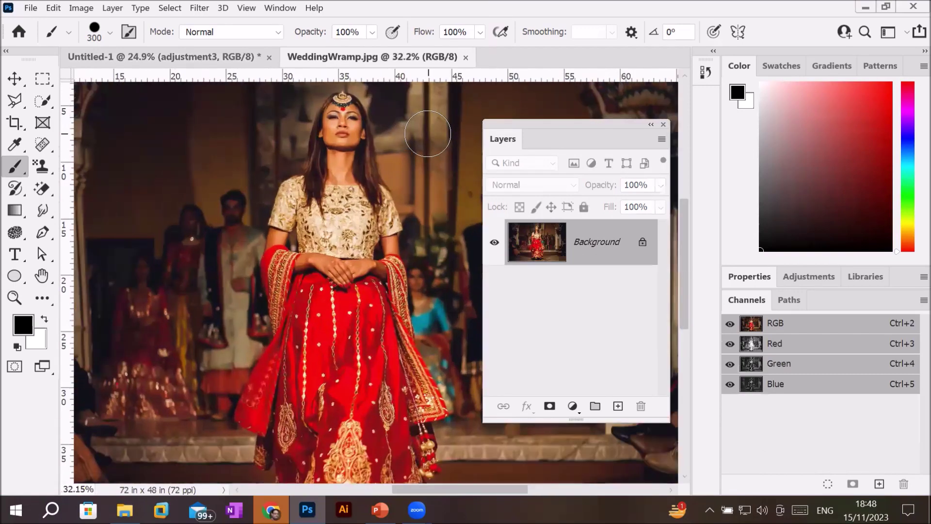
{"action": "scroll", "coordinate": [428, 133], "scroll_direction": "down", "scroll_amount": 3}
{"action": "scroll", "coordinate": [428, 133], "scroll_direction": "down", "scroll_amount": 2}
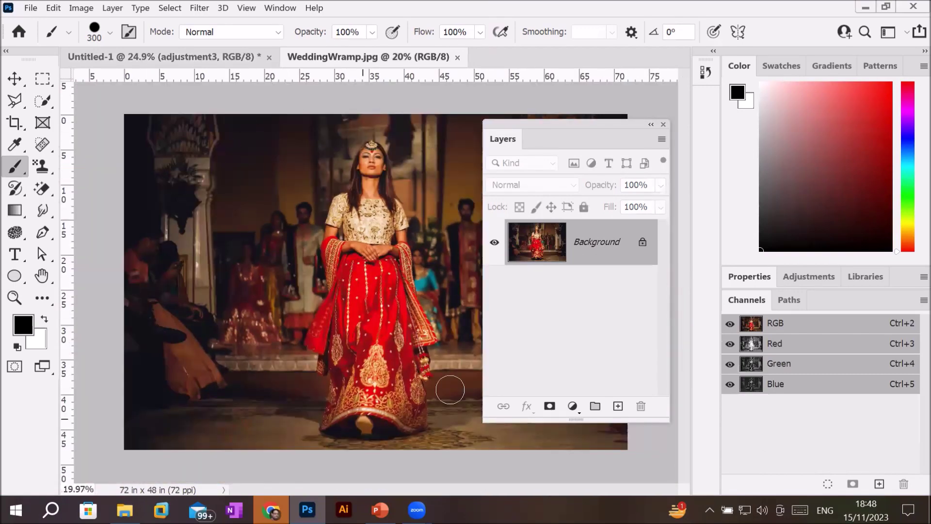
{"action": "left_click", "coordinate": [643, 242]}
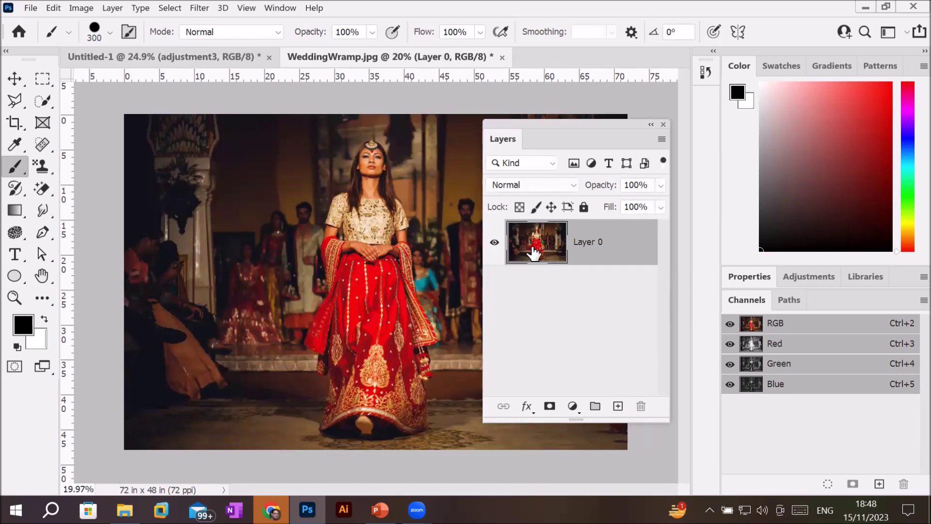
{"action": "left_click_drag", "start_coordinate": [535, 253], "coordinate": [621, 410]}
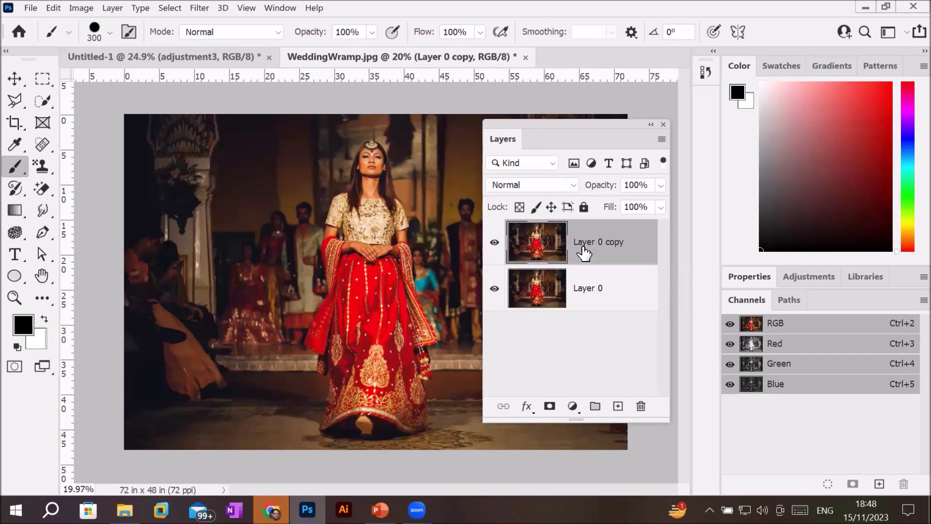
Add a Black & White adjustment layer above the duplicated photo layer.
{"action": "left_click", "coordinate": [554, 291]}
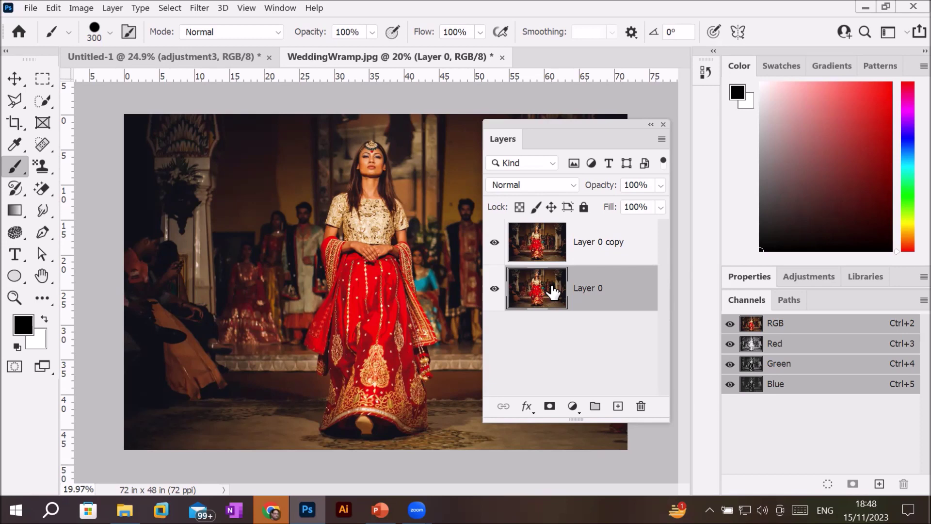
{"action": "left_click_drag", "start_coordinate": [565, 124], "coordinate": [611, 147]}
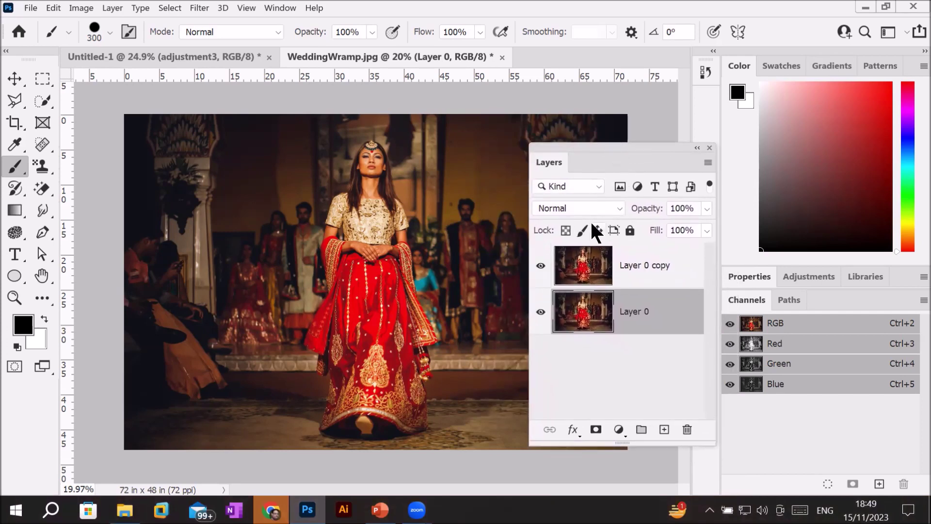
{"action": "left_click", "coordinate": [583, 265]}
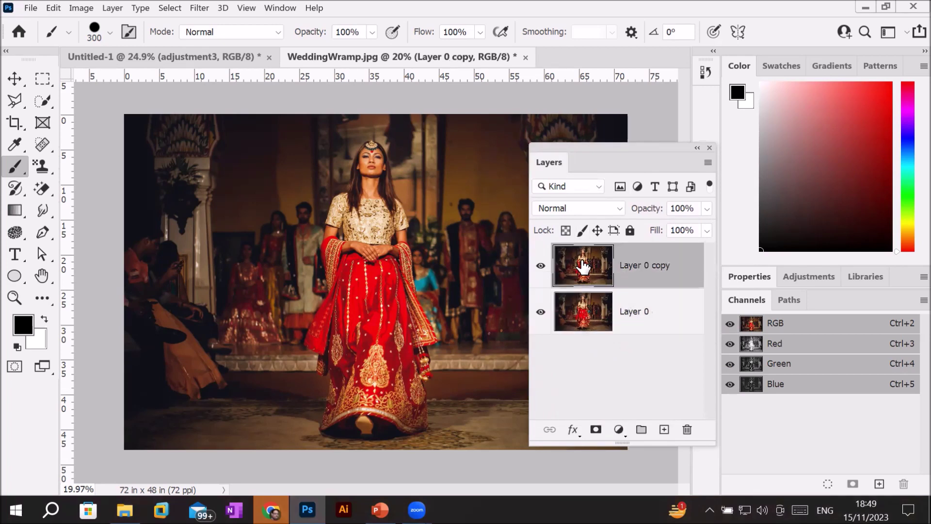
{"action": "left_click", "coordinate": [616, 431]}
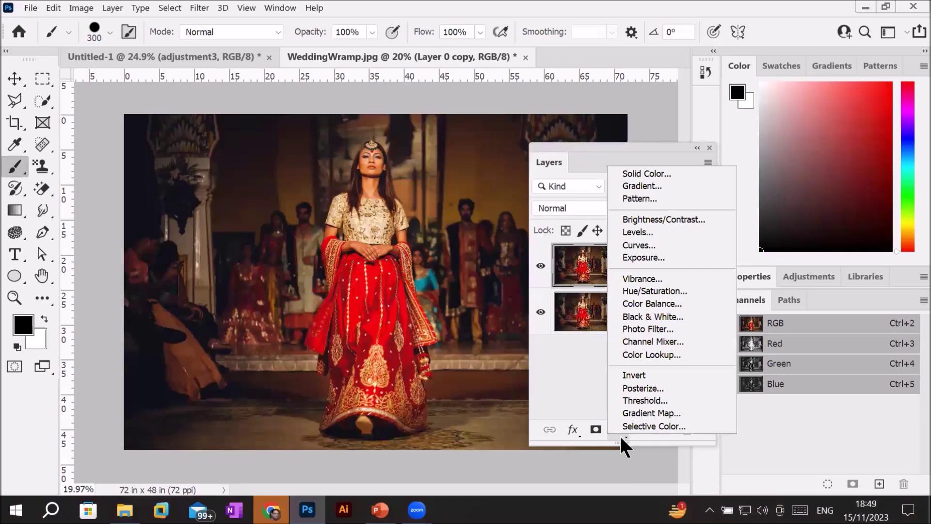
{"action": "left_click", "coordinate": [685, 317]}
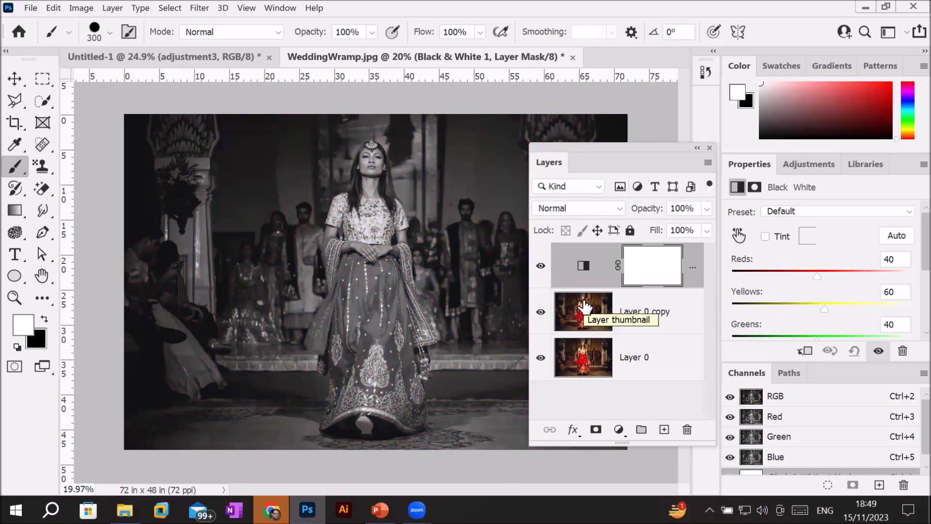
Paint black with a much larger brush on the Black & White layer's mask, across the full width of the photo's lower part.
{"action": "left_click", "coordinate": [650, 272]}
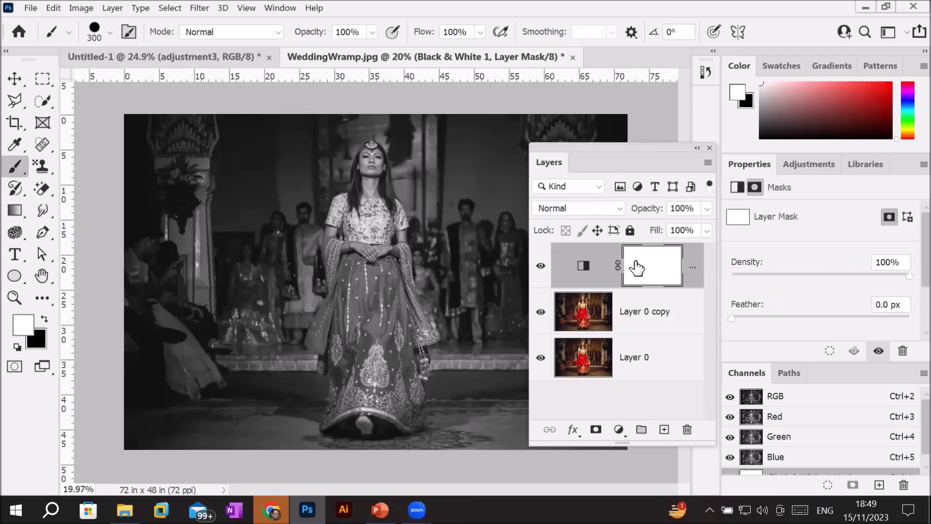
{"action": "left_click", "coordinate": [44, 319]}
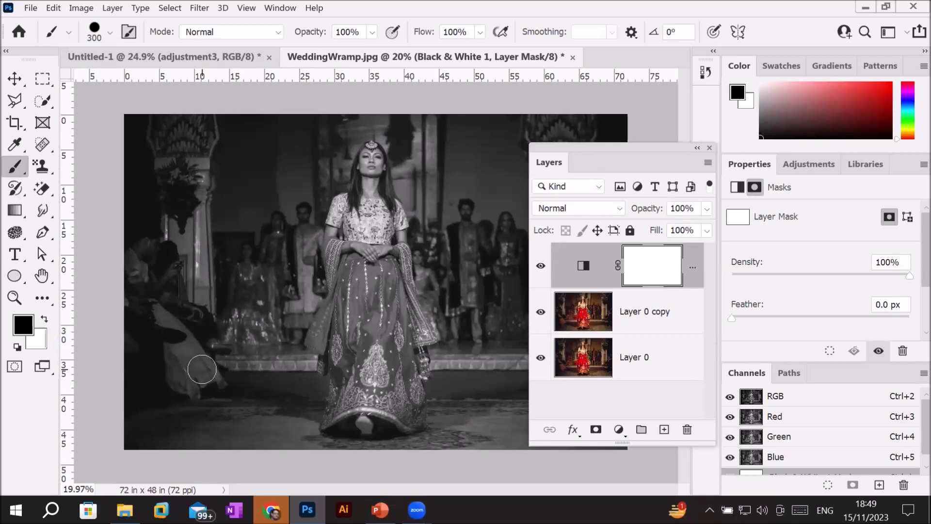
{"action": "key", "text": "bracketright"}
{"action": "key", "text": "bracketright"}
{"action": "key", "text": "bracketright"}
{"action": "key", "text": "bracketright"}
{"action": "key", "text": "bracketright"}
{"action": "key", "text": "bracketright"}
{"action": "key", "text": "bracketright"}
{"action": "key", "text": "bracketright"}
{"action": "key", "text": "bracketright"}
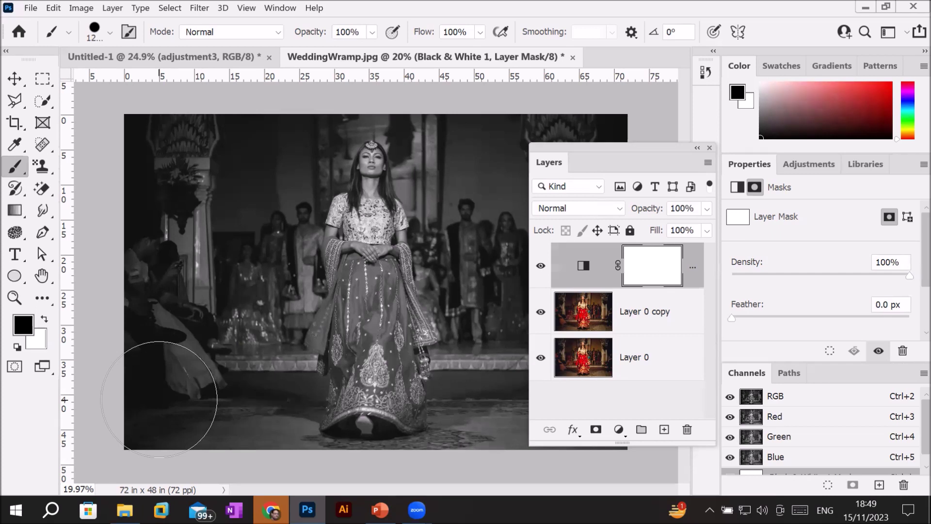
{"action": "left_click_drag", "start_coordinate": [159, 398], "coordinate": [625, 399]}
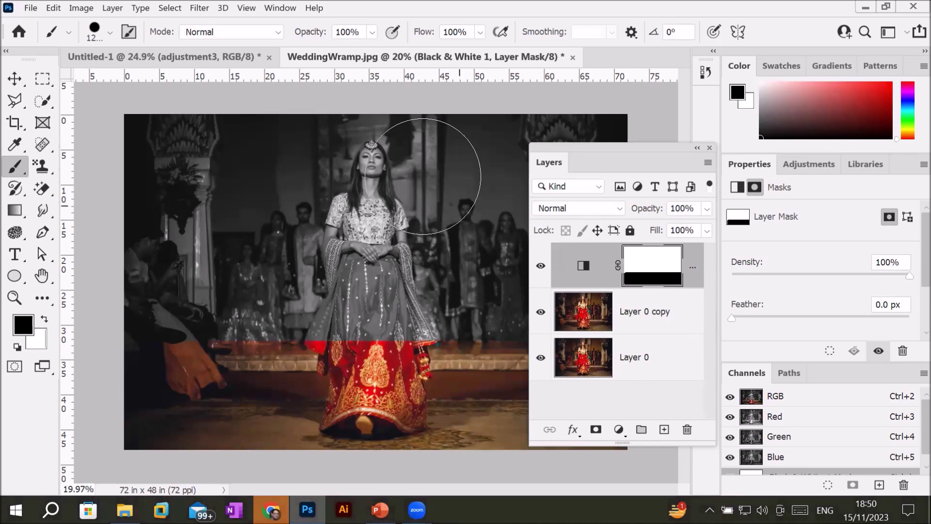
Paint black on the Black & White layer's mask over the woman in the middle, from her head down to her skirt.
{"action": "left_click_drag", "start_coordinate": [379, 165], "coordinate": [375, 381]}
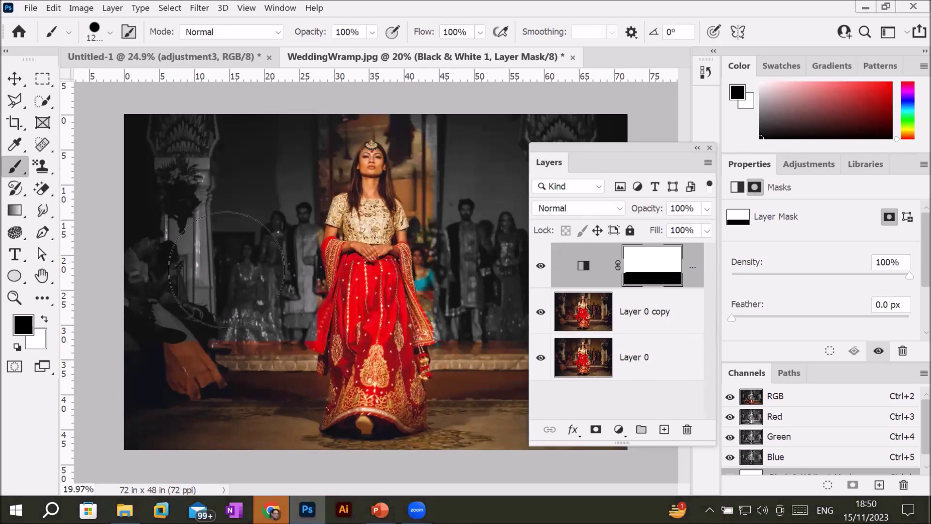
{"action": "scroll", "coordinate": [209, 262], "scroll_direction": "up", "scroll_amount": 5}
{"action": "scroll", "coordinate": [243, 278], "scroll_direction": "down", "scroll_amount": 4}
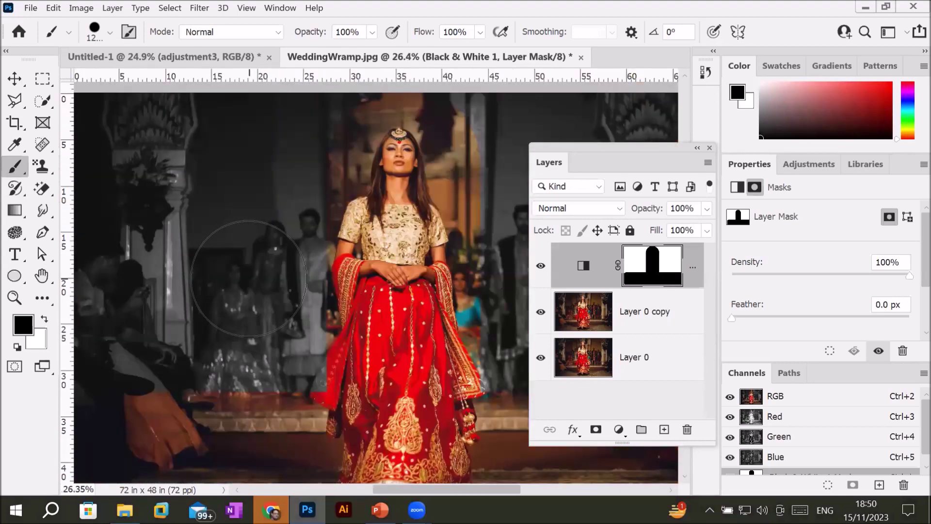
Paint white over all the black areas of the Black & White layer's mask, covering the whole photo.
{"action": "key", "text": "x"}
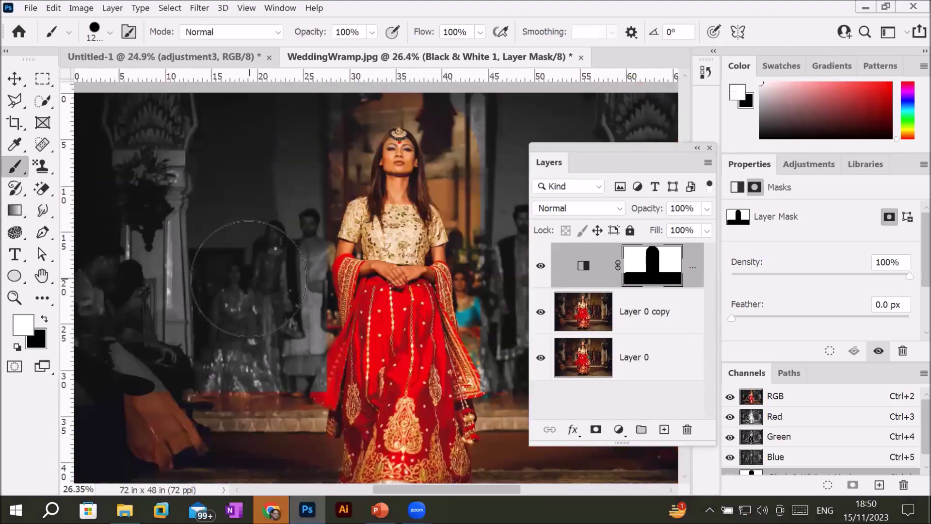
{"action": "mouse_move", "coordinate": [368, 170]}
{"action": "left_mouse_down"}
{"action": "mouse_move", "coordinate": [388, 242]}
{"action": "mouse_move", "coordinate": [396, 373]}
{"action": "mouse_move", "coordinate": [490, 448]}
{"action": "left_mouse_up"}
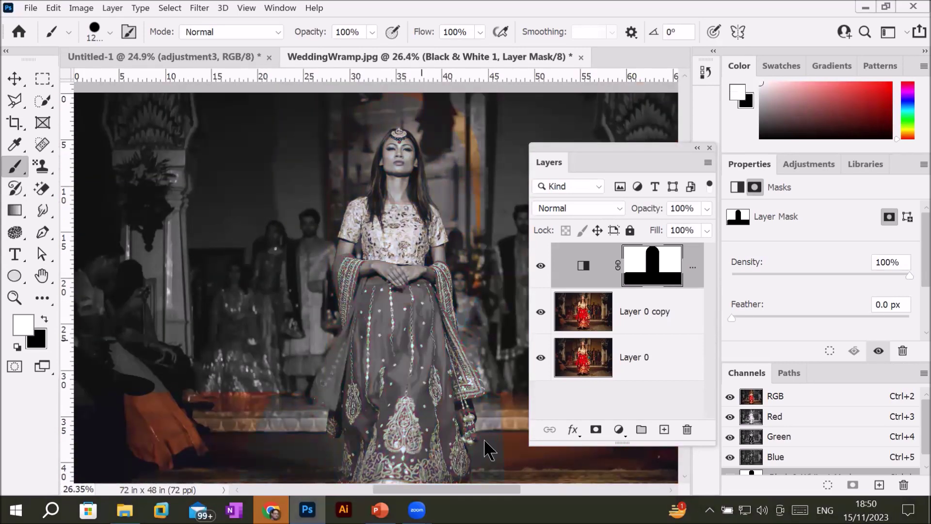
{"action": "scroll", "coordinate": [410, 340], "scroll_direction": "down", "scroll_amount": 3}
{"action": "mouse_move", "coordinate": [406, 329]}
{"action": "left_mouse_down"}
{"action": "mouse_move", "coordinate": [228, 374]}
{"action": "mouse_move", "coordinate": [298, 369]}
{"action": "mouse_move", "coordinate": [322, 352]}
{"action": "left_mouse_up"}
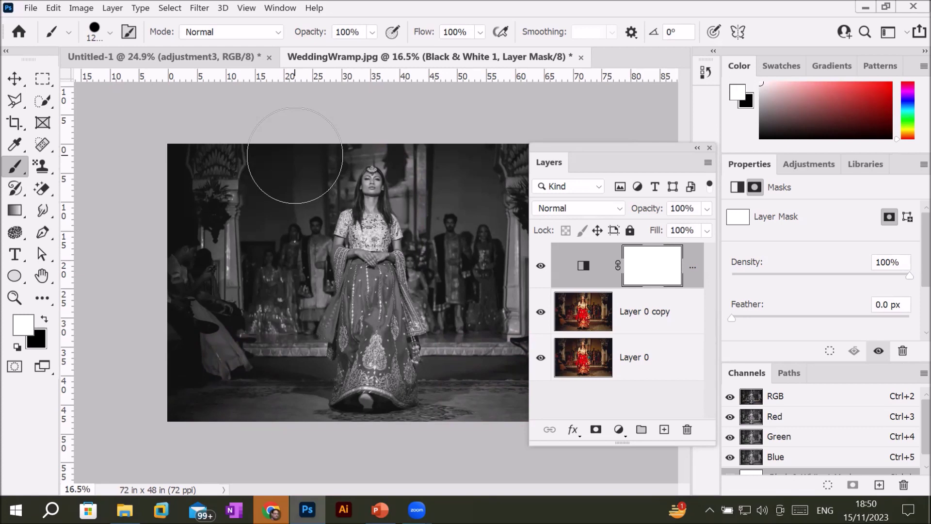
Delete the Black & White adjustment layer above Layer 0 copy.
{"action": "left_click", "coordinate": [583, 265]}
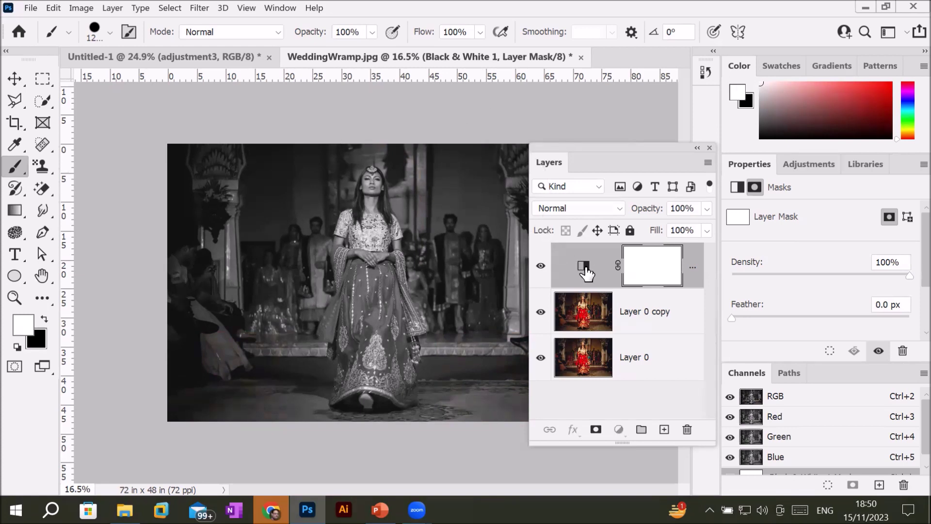
{"action": "left_click", "coordinate": [586, 268]}
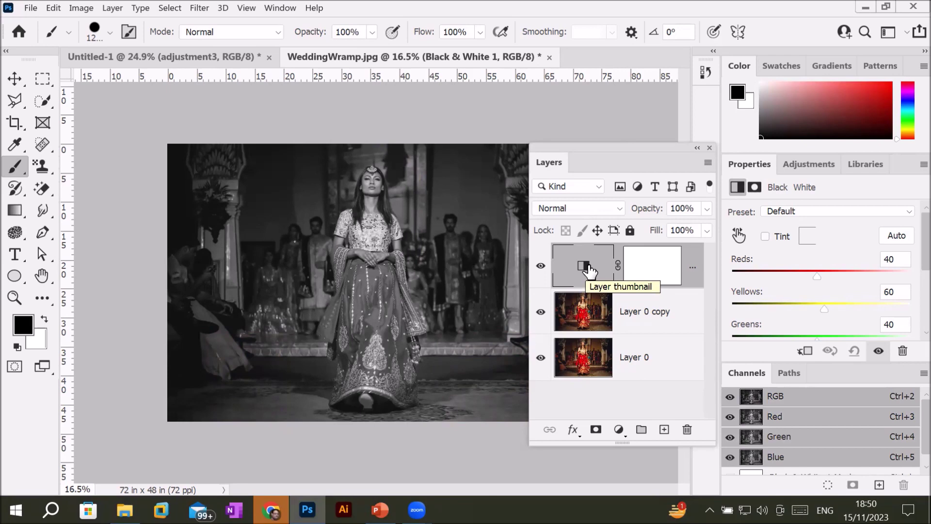
{"action": "left_click", "coordinate": [589, 270]}
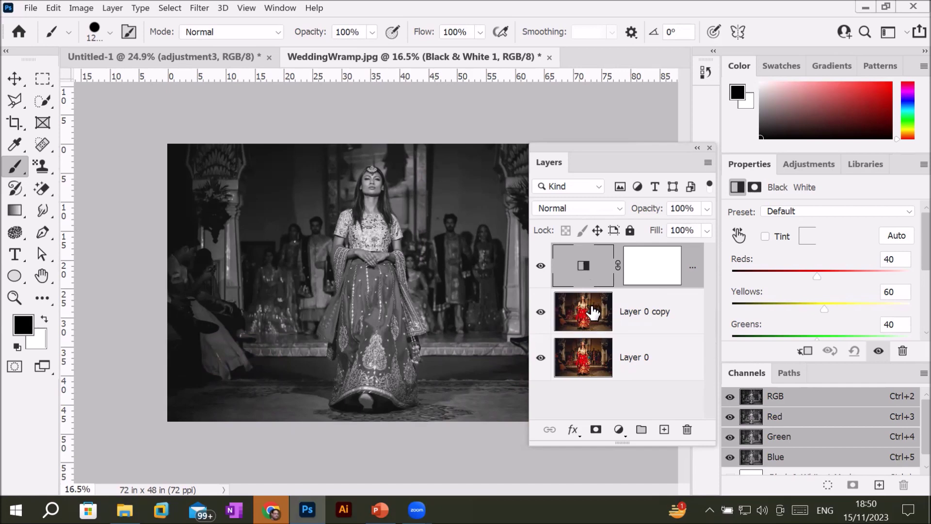
{"action": "left_click", "coordinate": [686, 430]}
{"action": "left_click", "coordinate": [439, 202]}
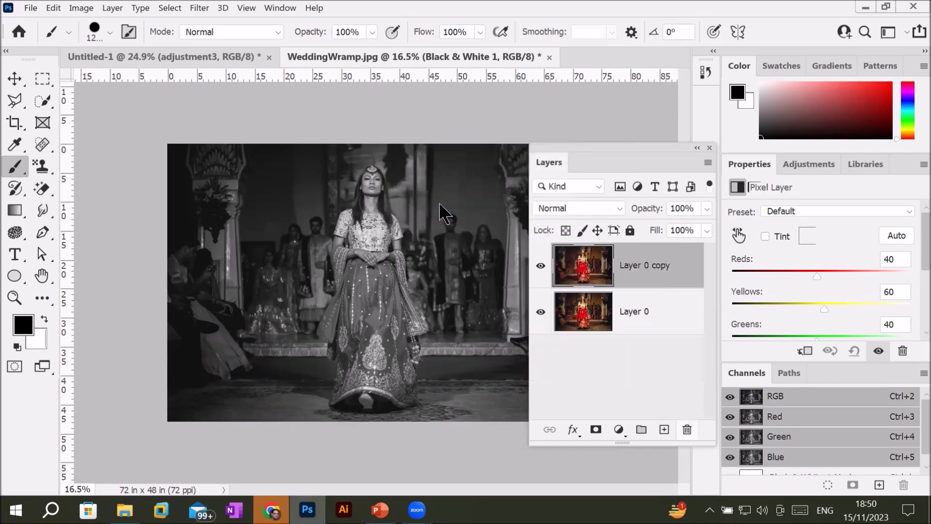
Hide Layer 0 copy and make Layer 0 the active layer.
{"action": "left_click", "coordinate": [541, 266]}
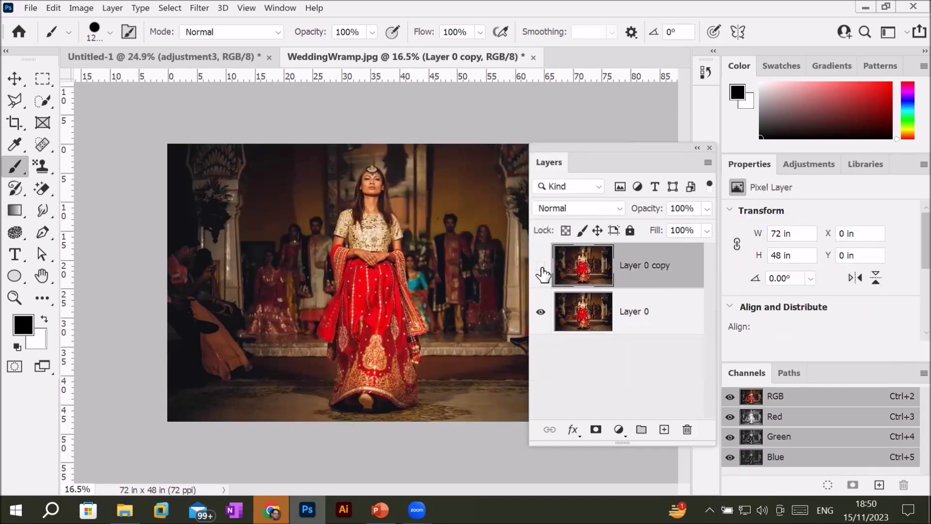
{"action": "left_click", "coordinate": [592, 320]}
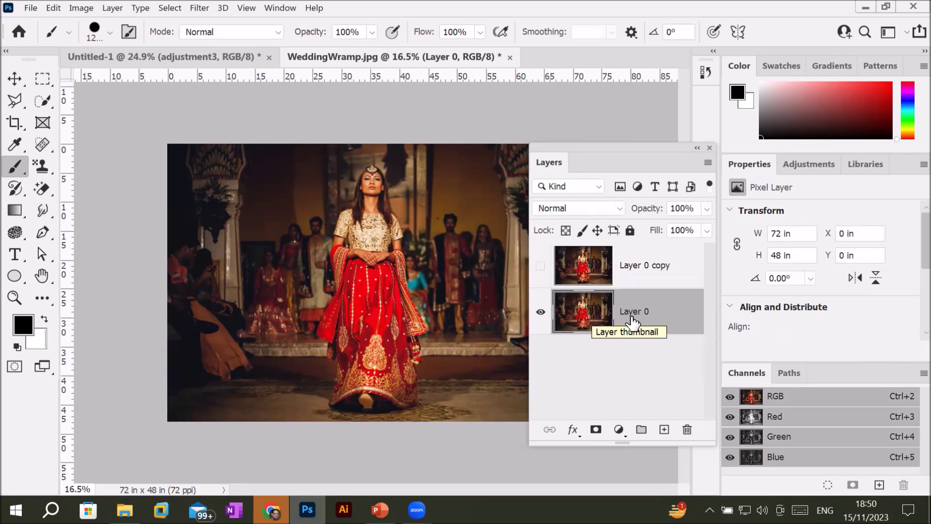
{"action": "left_click", "coordinate": [105, 9]}
{"action": "mouse_move", "coordinate": [154, 22]}
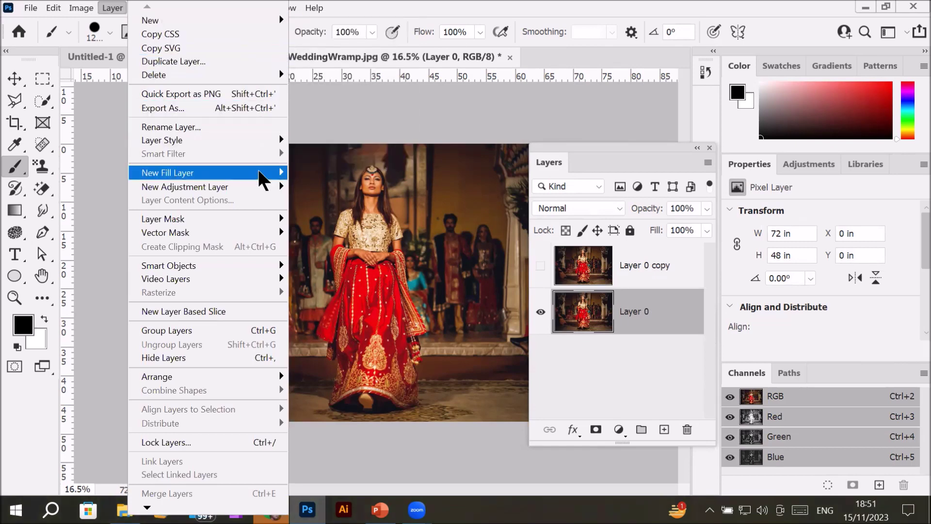
{"action": "mouse_move", "coordinate": [258, 171]}
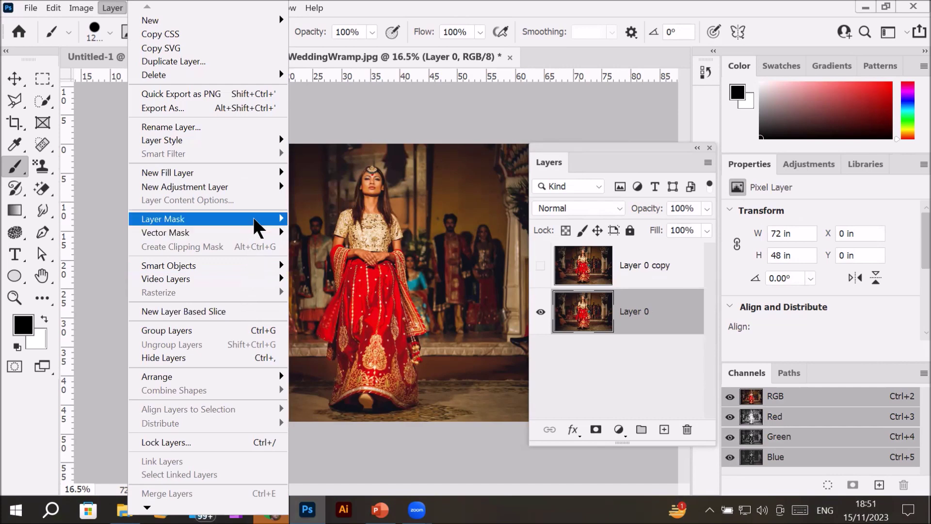
{"action": "mouse_move", "coordinate": [257, 227]}
{"action": "mouse_move", "coordinate": [268, 186]}
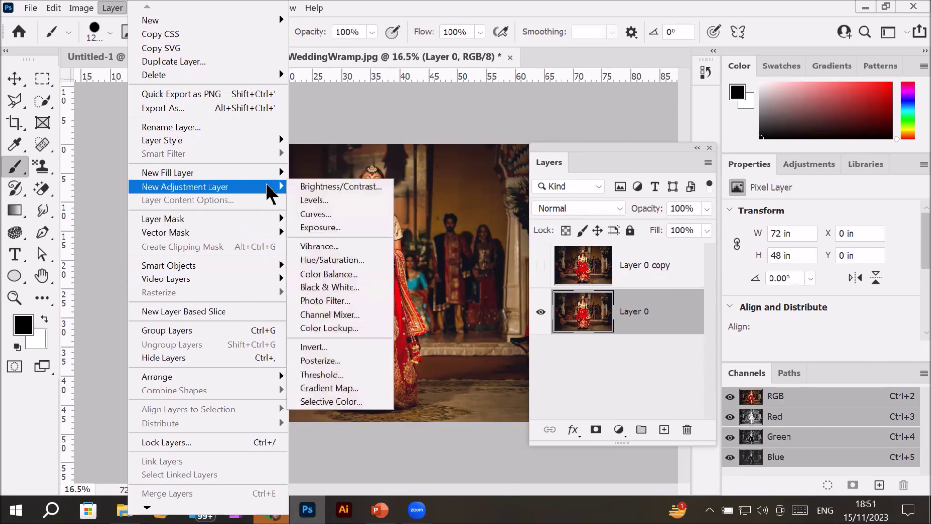
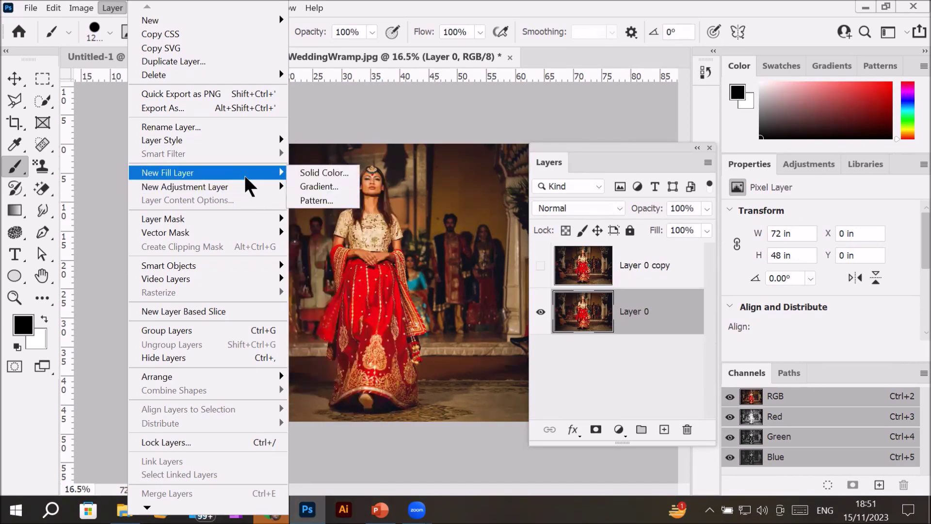
{"action": "mouse_move", "coordinate": [267, 19]}
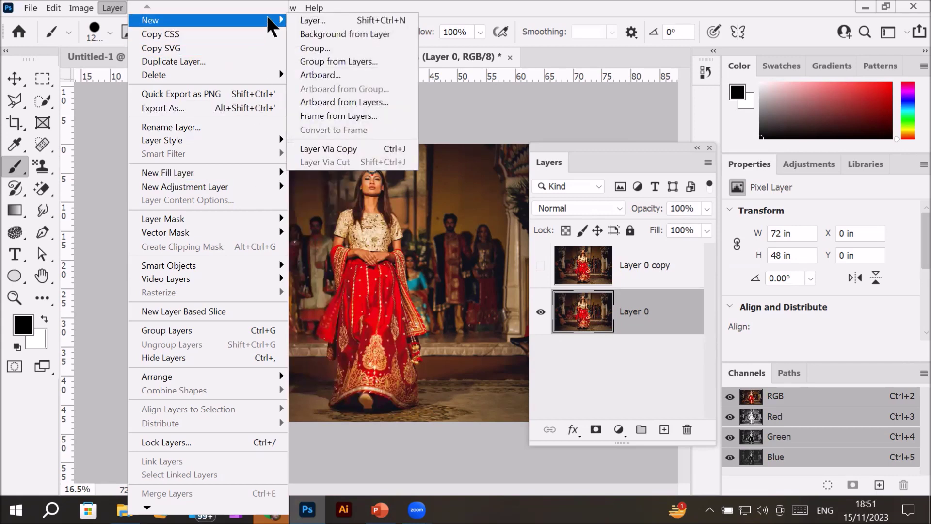
{"action": "left_click", "coordinate": [108, 9]}
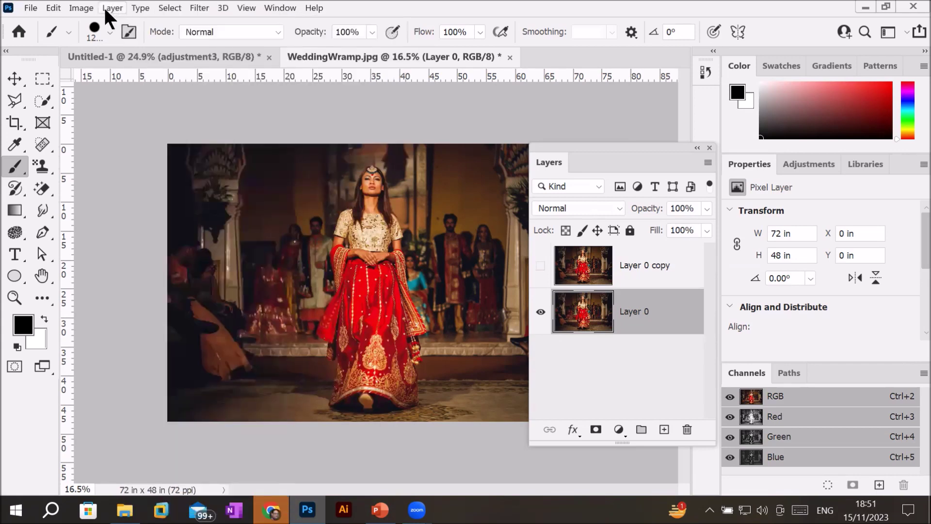
{"action": "left_click", "coordinate": [76, 9]}
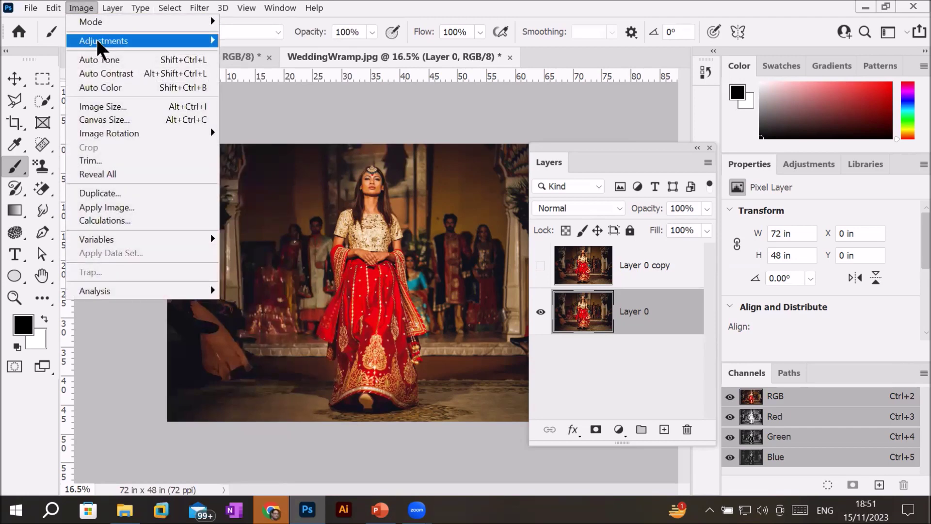
{"action": "mouse_move", "coordinate": [99, 46]}
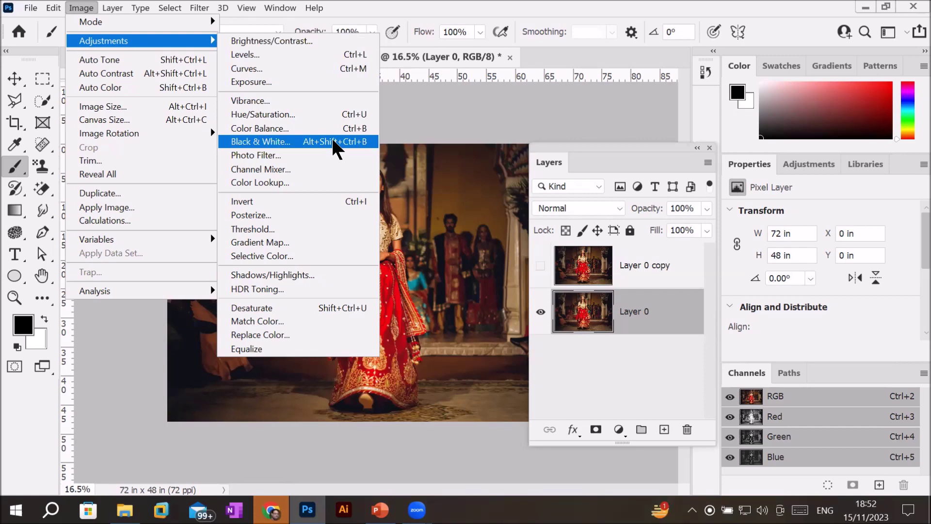
{"action": "left_click", "coordinate": [76, 10]}
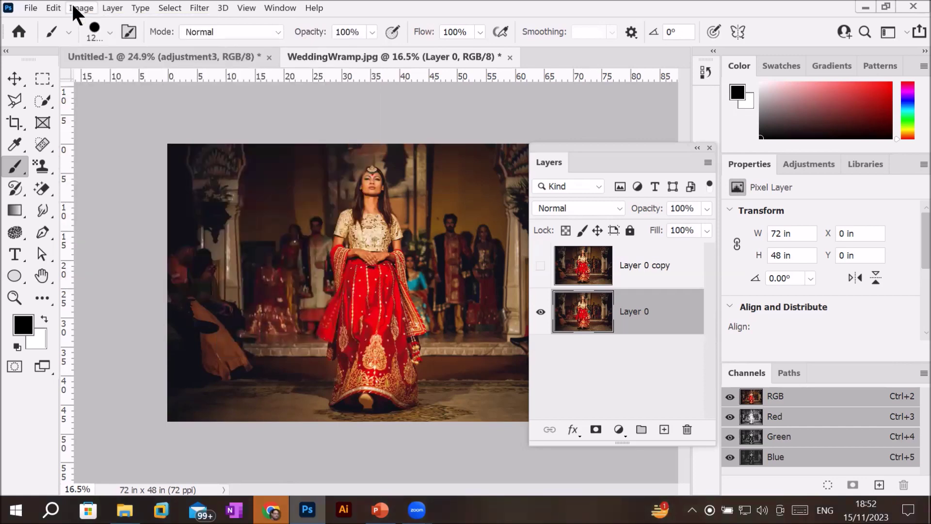
Try a direct Black & White adjustment on Layer 0, varying Reds between a low value and 117%.
{"action": "left_click", "coordinate": [74, 7]}
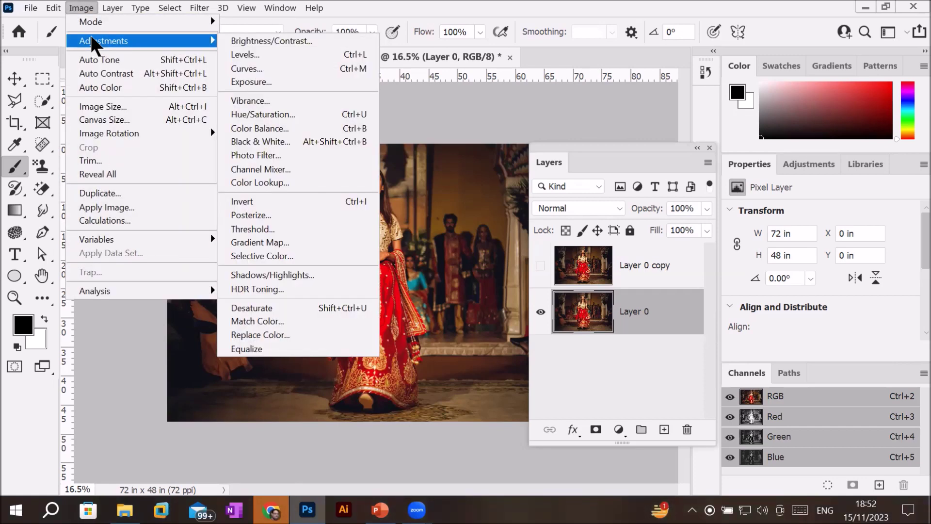
{"action": "left_click", "coordinate": [325, 142]}
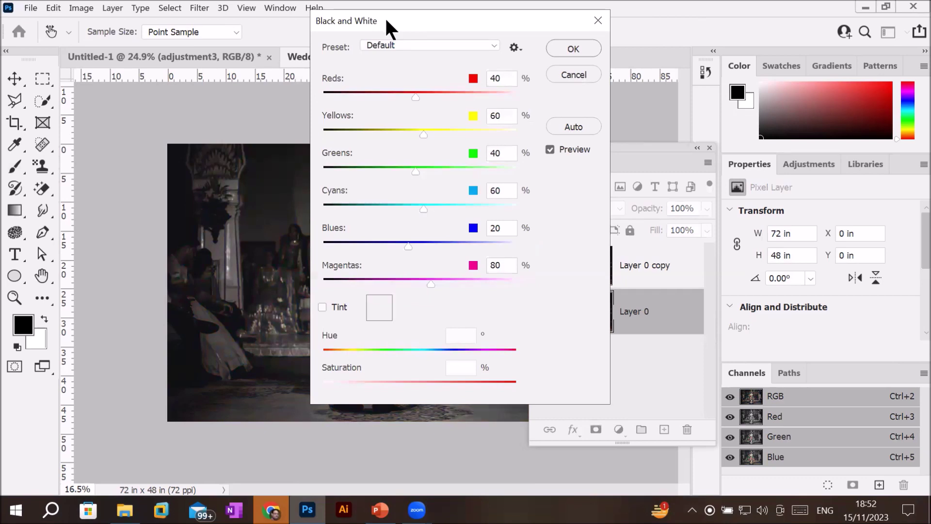
{"action": "left_click_drag", "start_coordinate": [385, 17], "coordinate": [743, 50]}
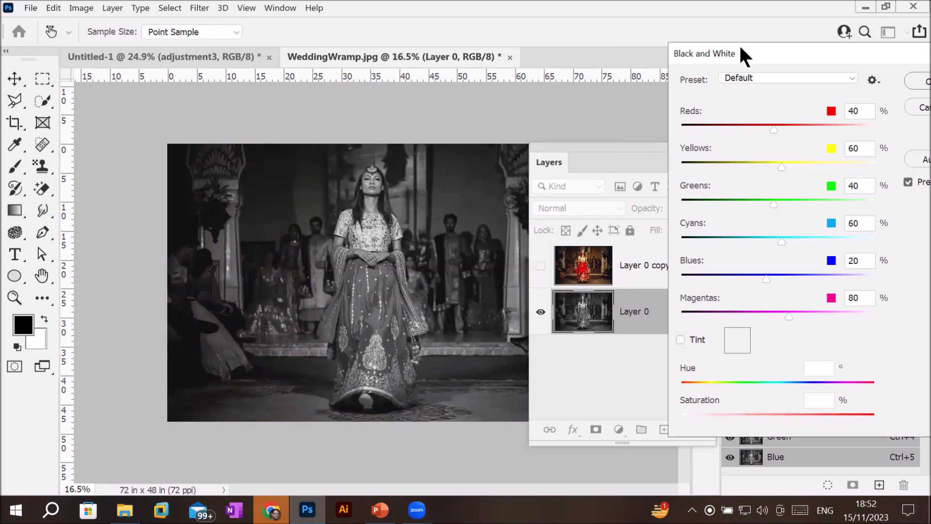
{"action": "left_click_drag", "start_coordinate": [741, 47], "coordinate": [638, 84]}
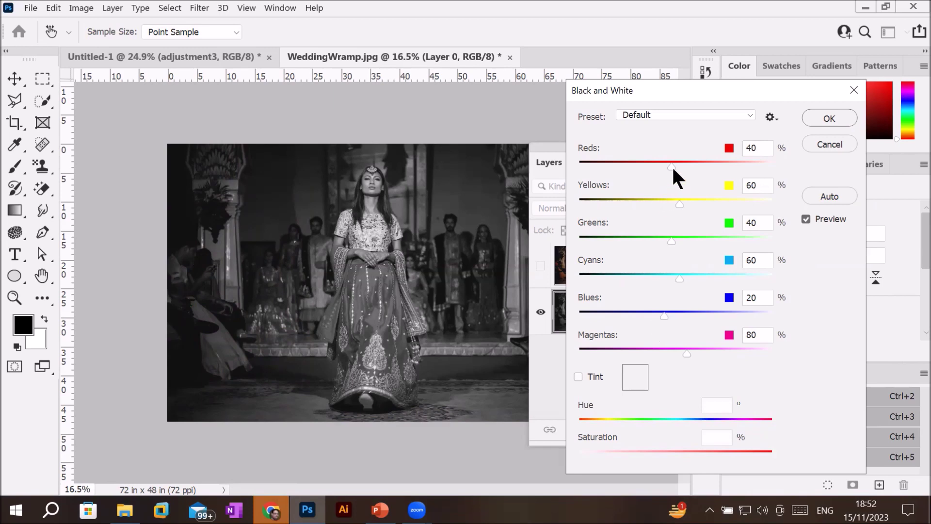
{"action": "left_click_drag", "start_coordinate": [673, 165], "coordinate": [669, 165]}
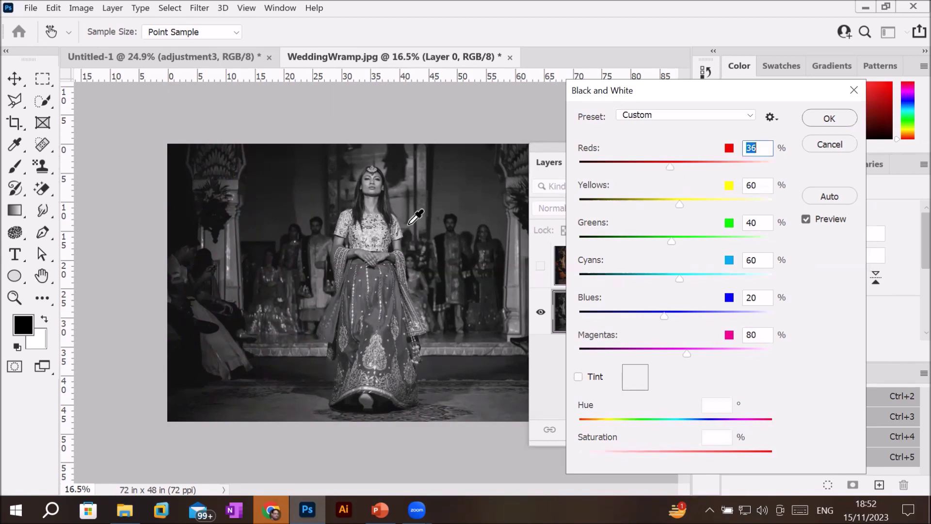
{"action": "left_click_drag", "start_coordinate": [671, 166], "coordinate": [702, 166]}
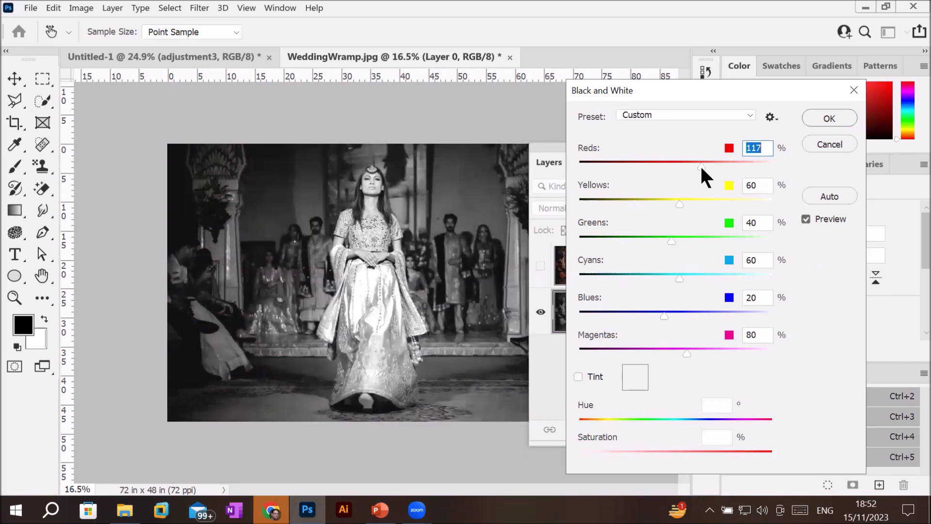
{"action": "left_click_drag", "start_coordinate": [701, 166], "coordinate": [667, 166]}
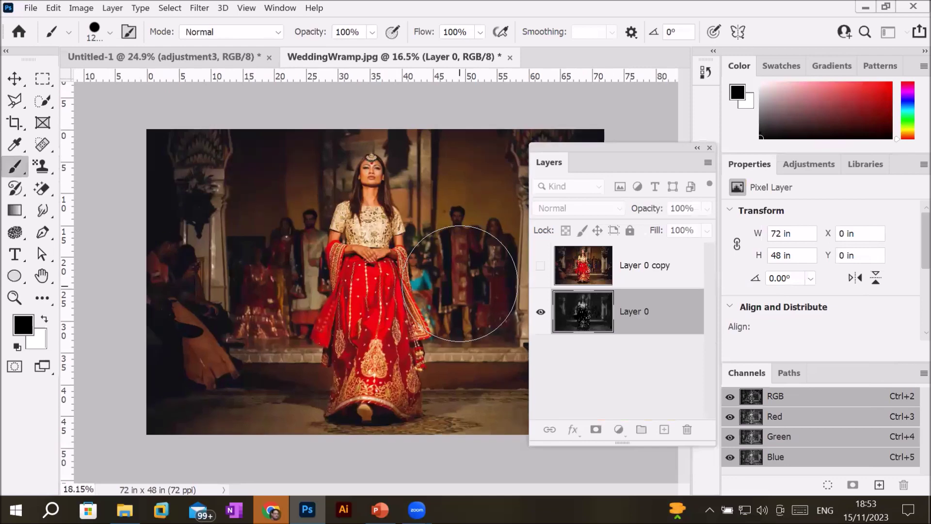
Apply a Black & White adjustment directly to Layer 0 with Cyans set to 153%.
{"action": "scroll", "coordinate": [460, 284], "scroll_direction": "up", "scroll_amount": 4}
{"action": "scroll", "coordinate": [459, 284], "scroll_direction": "up", "scroll_amount": 1}
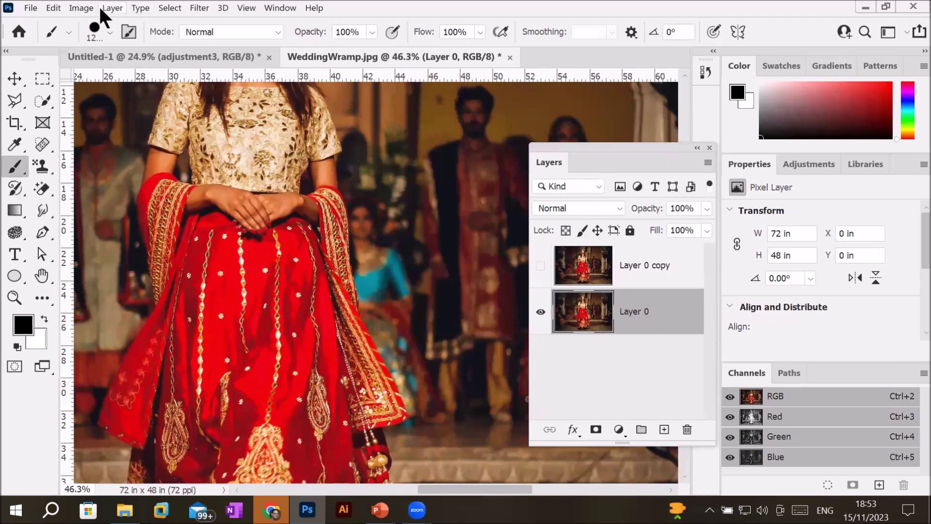
{"action": "left_click", "coordinate": [81, 8]}
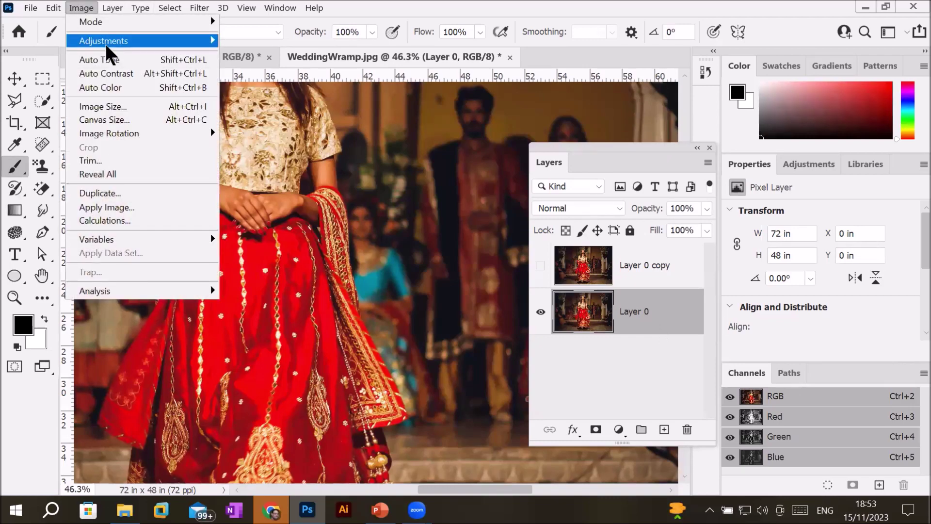
{"action": "mouse_move", "coordinate": [106, 44]}
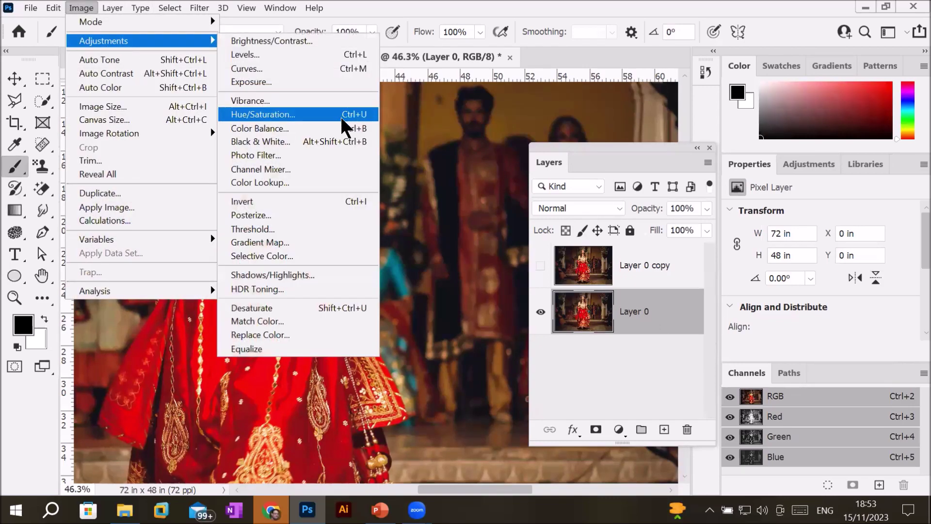
{"action": "left_click", "coordinate": [337, 141]}
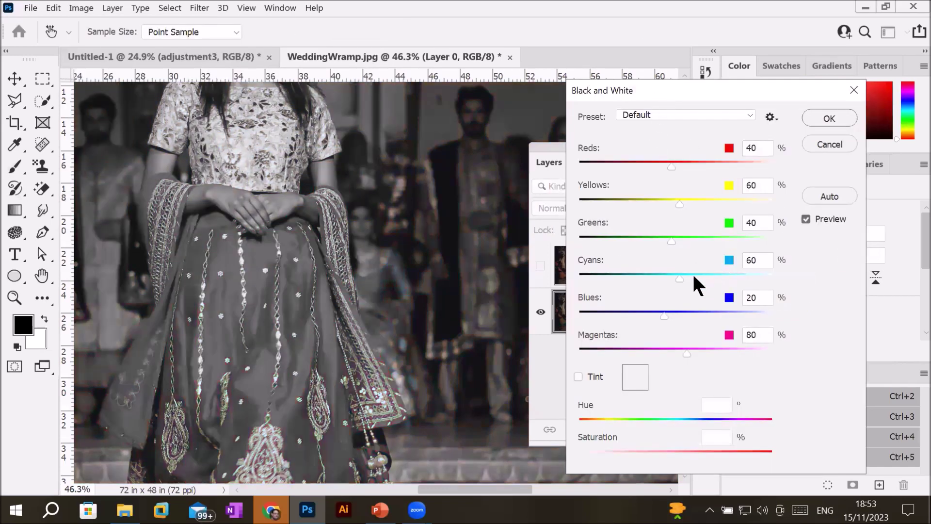
{"action": "left_click_drag", "start_coordinate": [679, 279], "coordinate": [715, 278]}
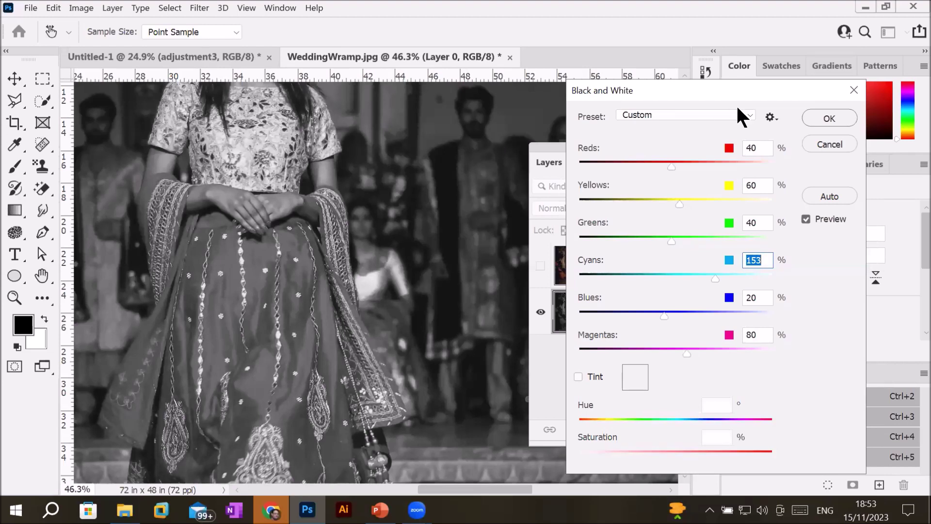
{"action": "left_click", "coordinate": [827, 119]}
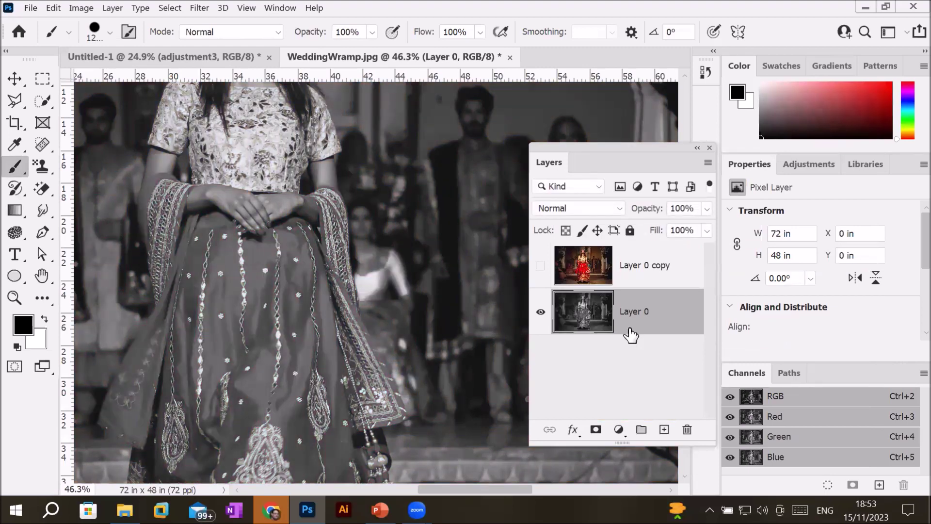
Show Layer 0 copy again and make it the active layer.
{"action": "left_click", "coordinate": [540, 266]}
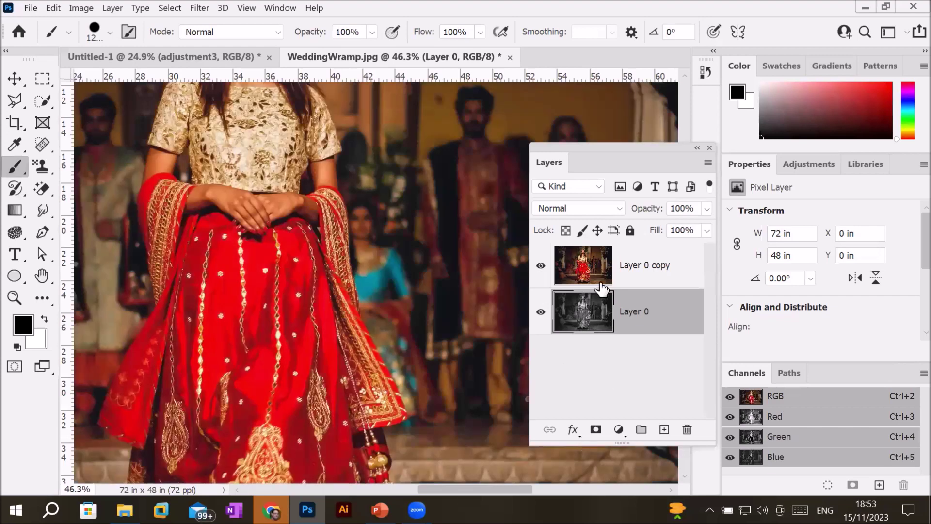
{"action": "left_click", "coordinate": [596, 270]}
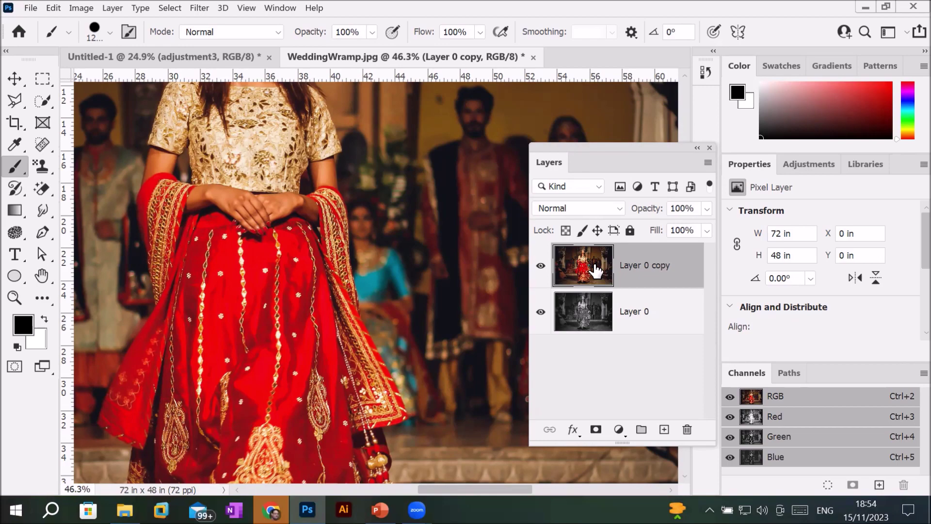
Examine the red dress, face and forehead jewellery in the colour photo on Layer 0 copy.
{"action": "scroll", "coordinate": [232, 257], "scroll_direction": "down", "scroll_amount": 3}
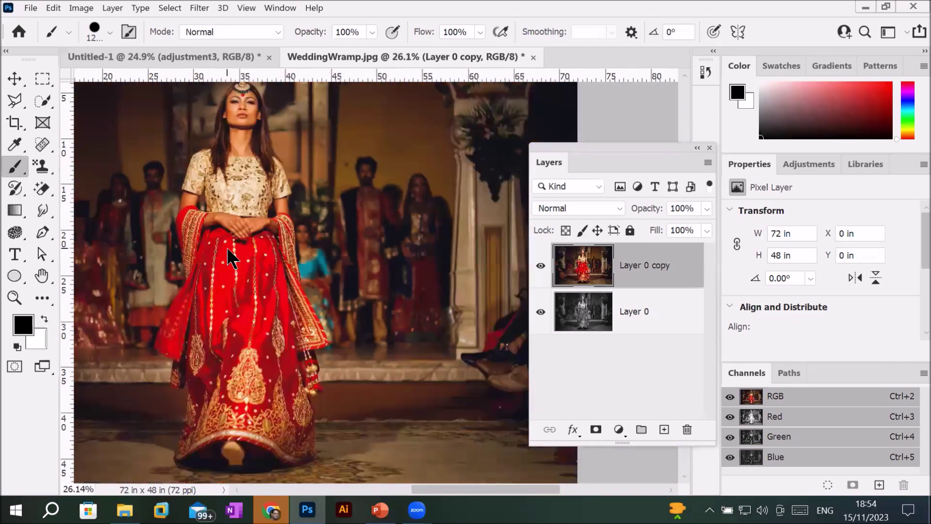
{"action": "scroll", "coordinate": [228, 249], "scroll_direction": "down", "scroll_amount": 1}
{"action": "scroll", "coordinate": [412, 244], "scroll_direction": "up", "scroll_amount": 1}
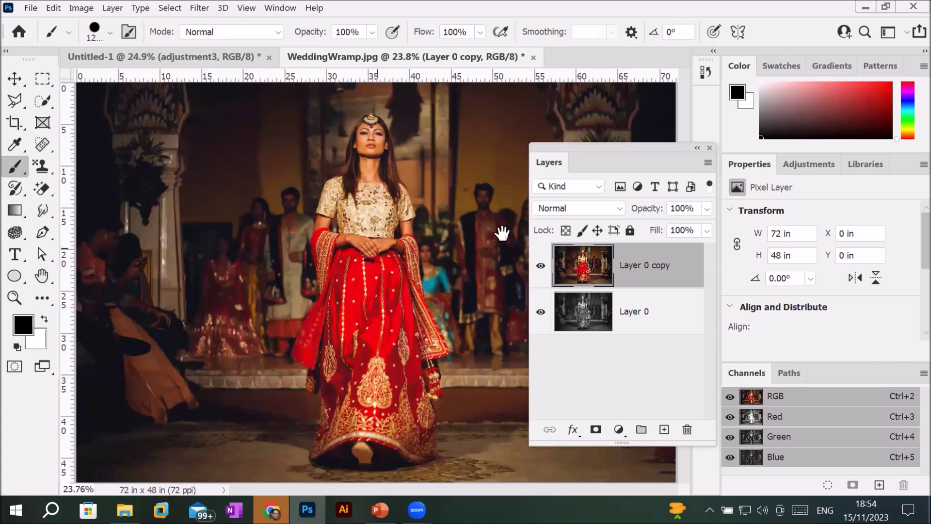
{"action": "left_click_drag", "start_coordinate": [619, 147], "coordinate": [649, 130]}
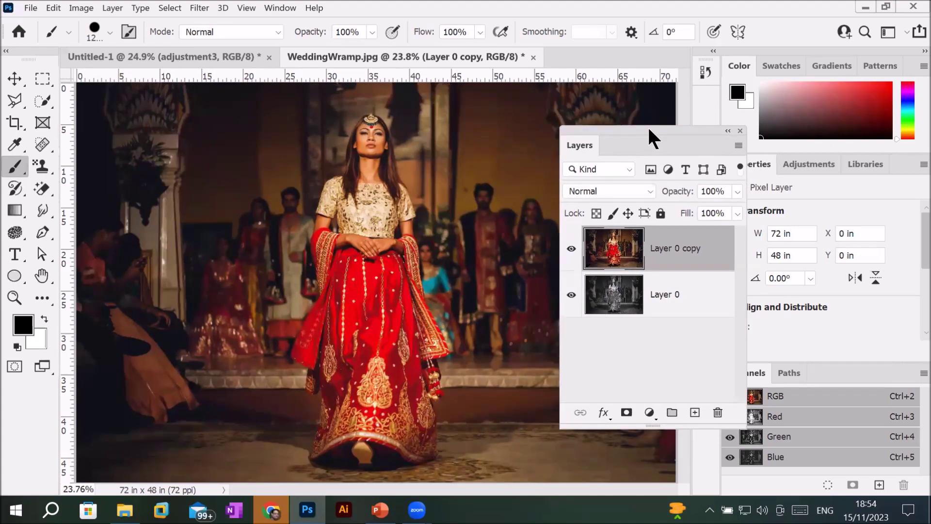
{"action": "scroll", "coordinate": [459, 334], "scroll_direction": "up", "scroll_amount": 2}
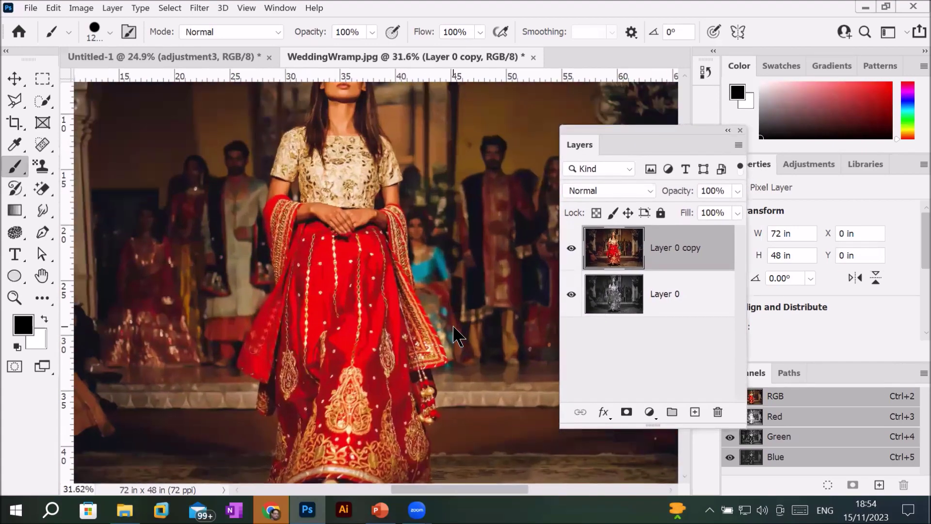
{"action": "scroll", "coordinate": [459, 336], "scroll_direction": "down", "scroll_amount": 1}
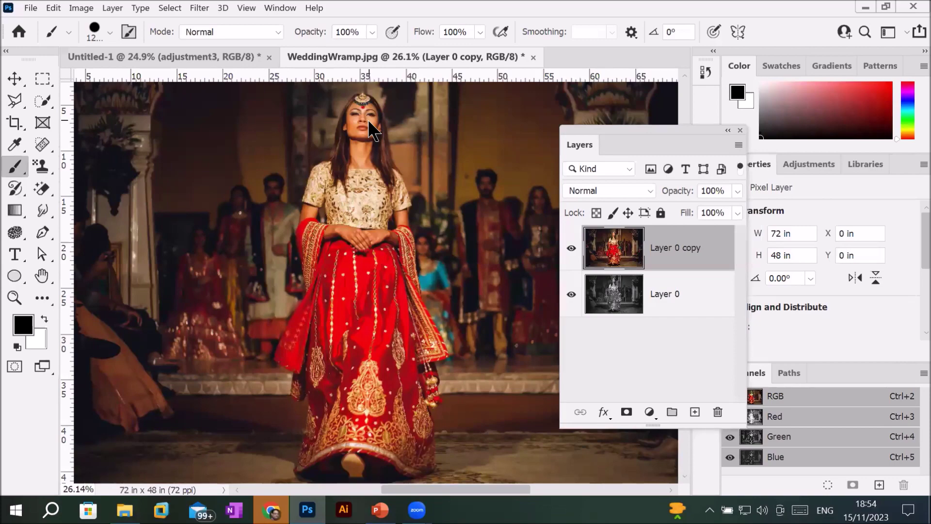
{"action": "scroll", "coordinate": [363, 121], "scroll_direction": "up", "scroll_amount": 2}
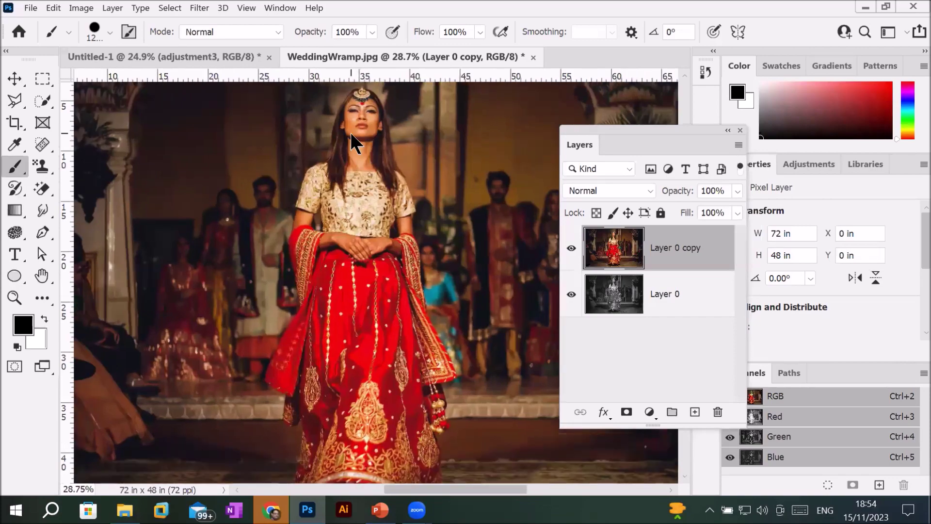
{"action": "scroll", "coordinate": [362, 117], "scroll_direction": "up", "scroll_amount": 7}
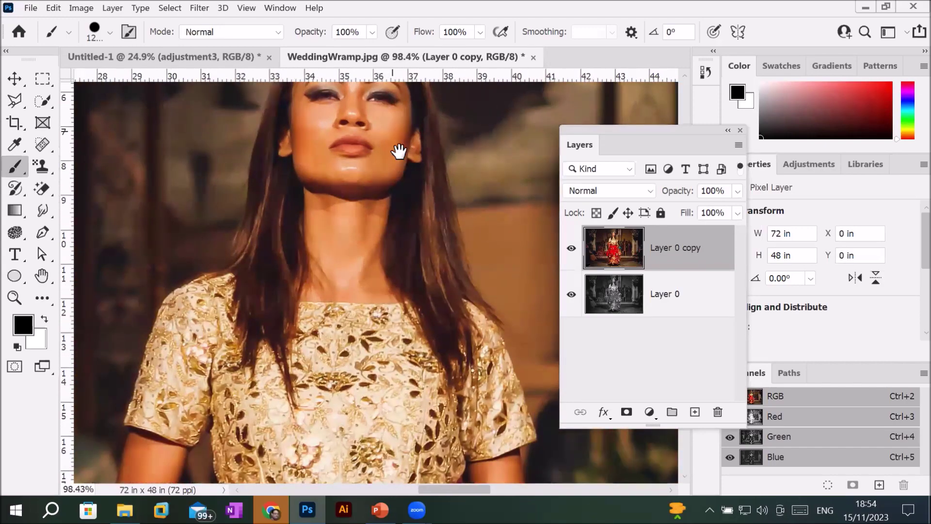
{"action": "left_click_drag", "start_coordinate": [398, 152], "coordinate": [385, 262]}
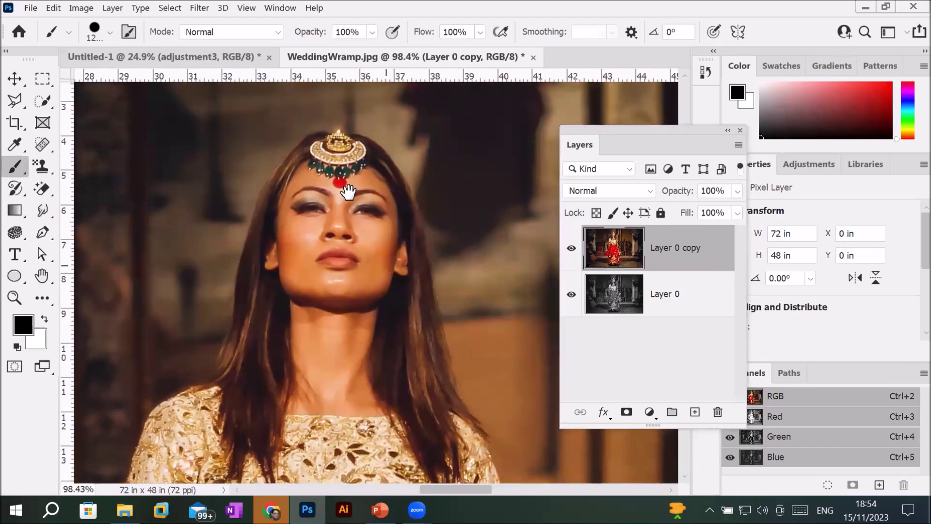
{"action": "scroll", "coordinate": [339, 182], "scroll_direction": "up", "scroll_amount": 4}
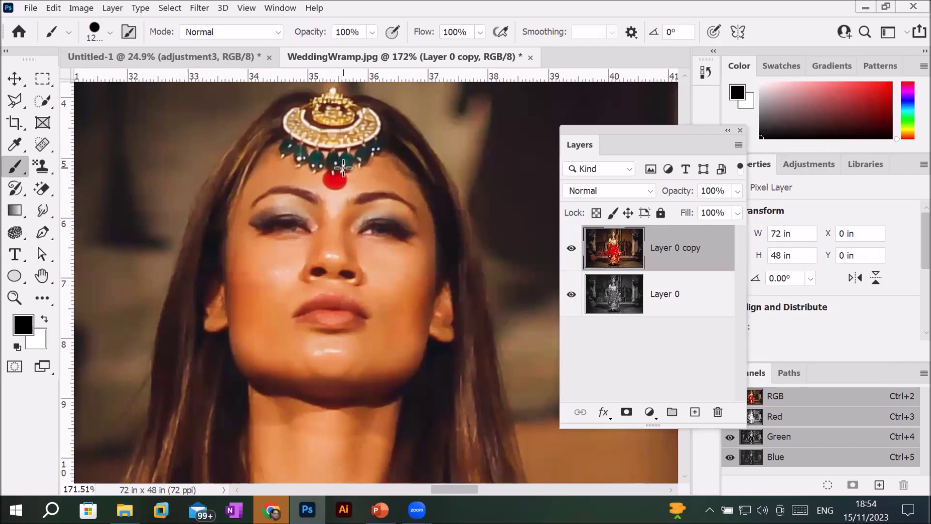
{"action": "scroll", "coordinate": [343, 167], "scroll_direction": "down", "scroll_amount": 11}
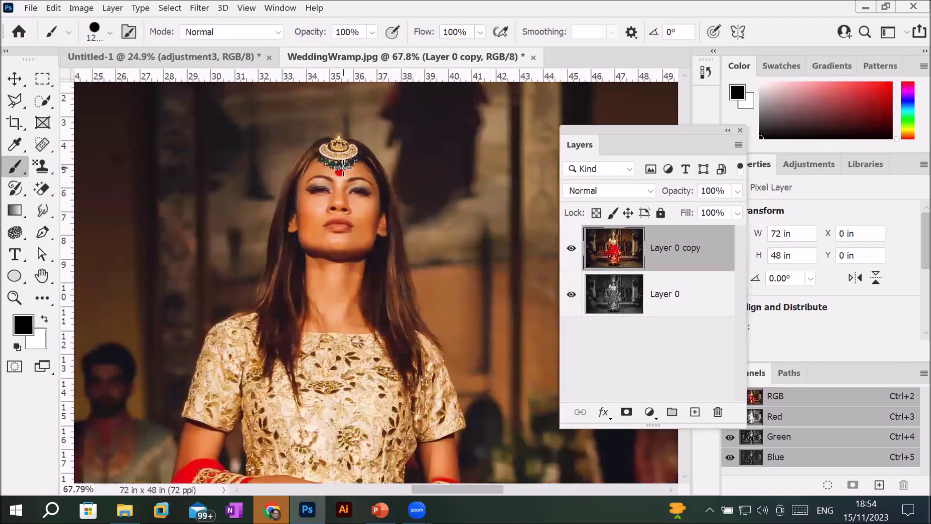
{"action": "scroll", "coordinate": [343, 168], "scroll_direction": "down", "scroll_amount": 3}
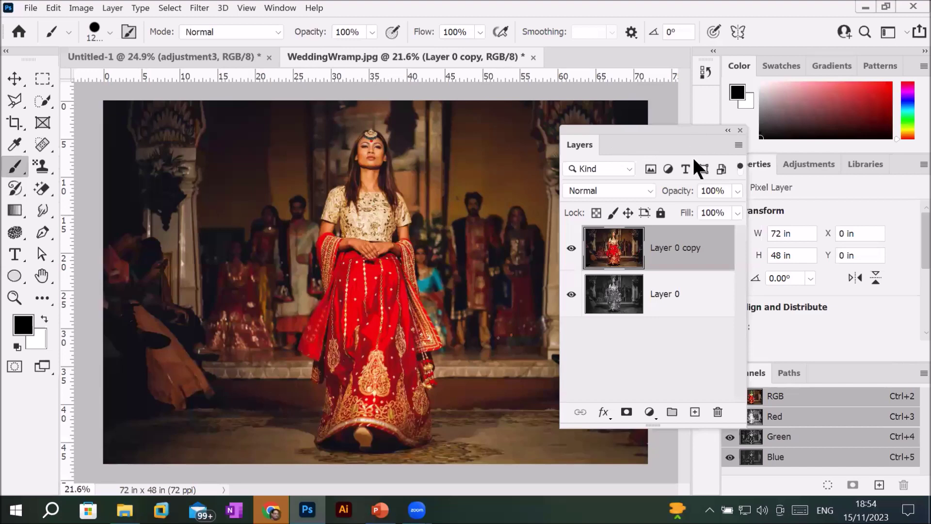
Quick-select the central woman's outfit on Layer 0 copy and subtract the floor below the hem.
{"action": "left_click", "coordinate": [44, 100]}
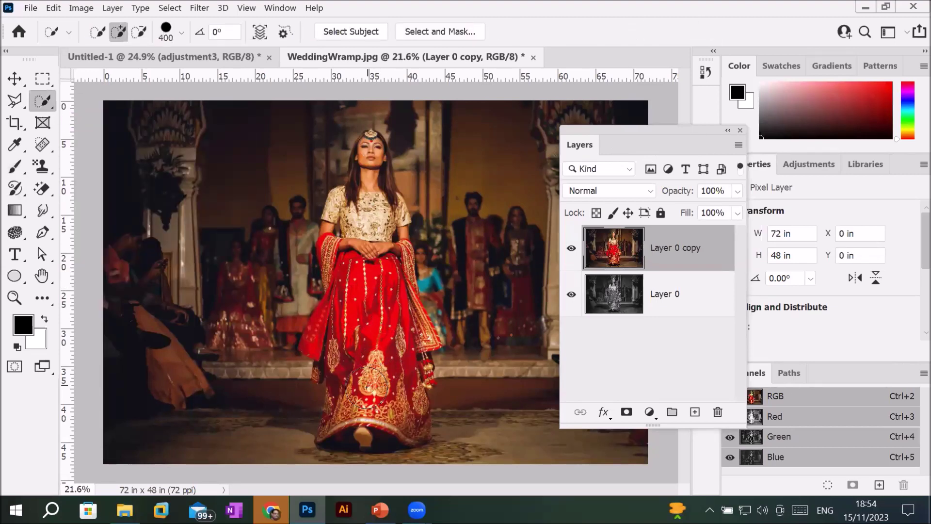
{"action": "mouse_move", "coordinate": [357, 394]}
{"action": "left_mouse_down"}
{"action": "mouse_move", "coordinate": [357, 349]}
{"action": "mouse_move", "coordinate": [381, 286]}
{"action": "mouse_move", "coordinate": [369, 218]}
{"action": "mouse_move", "coordinate": [362, 206]}
{"action": "mouse_move", "coordinate": [335, 206]}
{"action": "mouse_move", "coordinate": [332, 313]}
{"action": "mouse_move", "coordinate": [343, 345]}
{"action": "mouse_move", "coordinate": [409, 316]}
{"action": "mouse_move", "coordinate": [409, 359]}
{"action": "mouse_move", "coordinate": [391, 417]}
{"action": "mouse_move", "coordinate": [406, 413]}
{"action": "mouse_move", "coordinate": [340, 412]}
{"action": "mouse_move", "coordinate": [323, 444]}
{"action": "mouse_move", "coordinate": [398, 388]}
{"action": "left_mouse_up"}
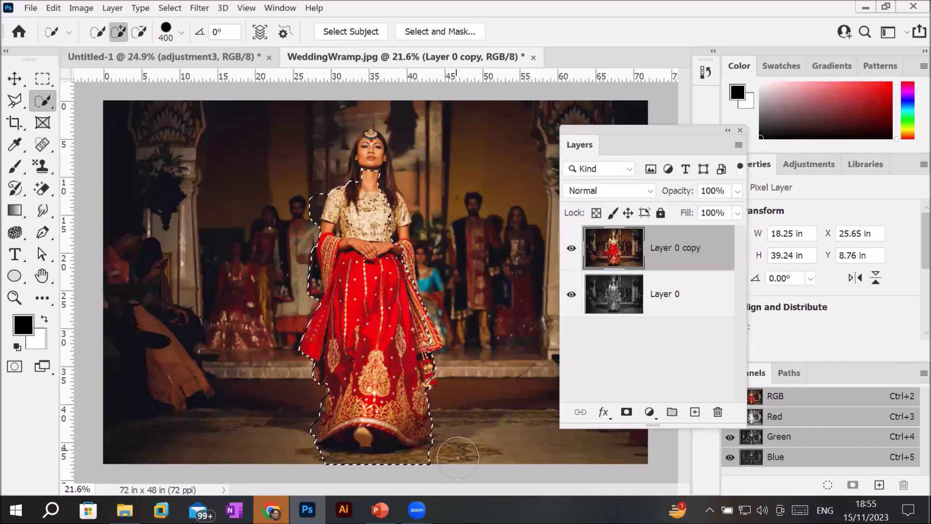
{"action": "key", "text": "alt"}
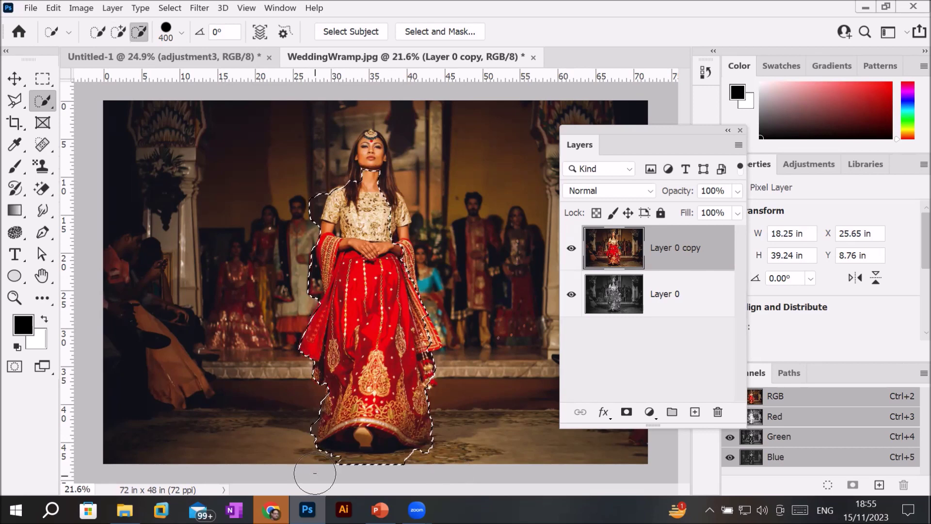
{"action": "left_click_drag", "start_coordinate": [319, 477], "coordinate": [424, 475]}
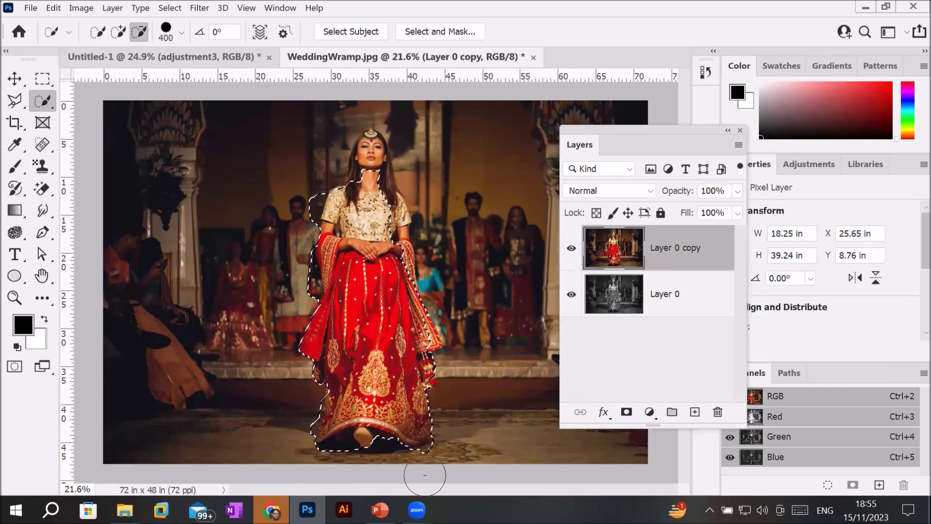
{"action": "left_click_drag", "start_coordinate": [345, 457], "coordinate": [429, 453]}
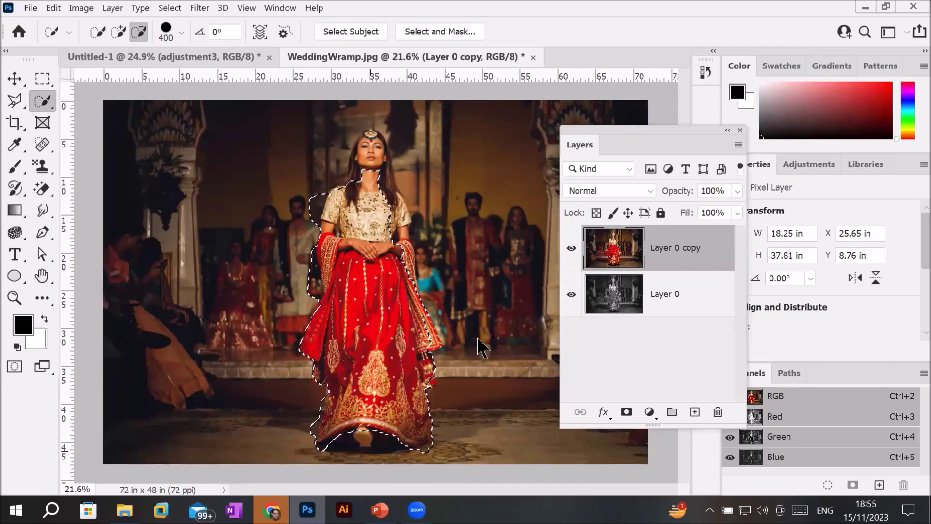
Add the scarf's missing embroidered corner above the hanging tassels to the outfit selection.
{"action": "scroll", "coordinate": [453, 309], "scroll_direction": "up", "scroll_amount": 3}
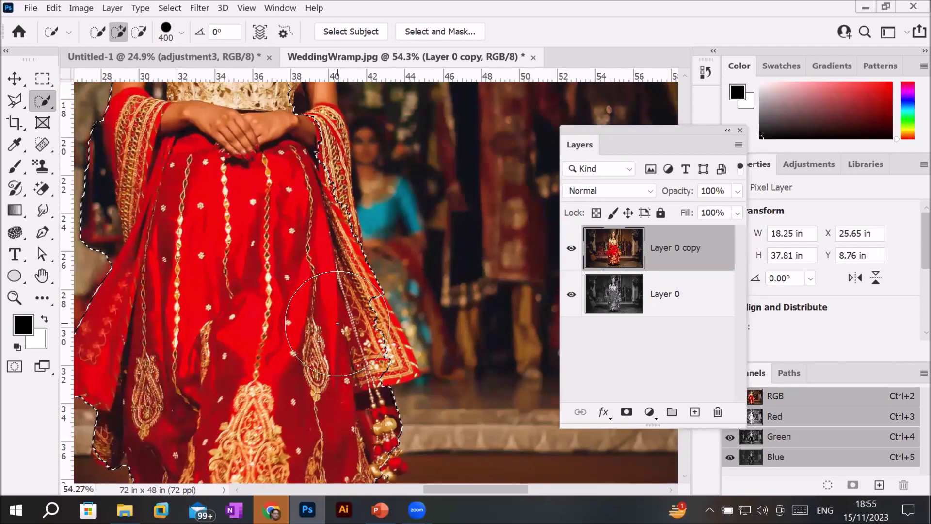
{"action": "mouse_move", "coordinate": [337, 323]}
{"action": "left_mouse_down"}
{"action": "mouse_move", "coordinate": [313, 373]}
{"action": "mouse_move", "coordinate": [347, 354]}
{"action": "left_mouse_up"}
{"action": "scroll", "coordinate": [272, 315], "scroll_direction": "down", "scroll_amount": 3}
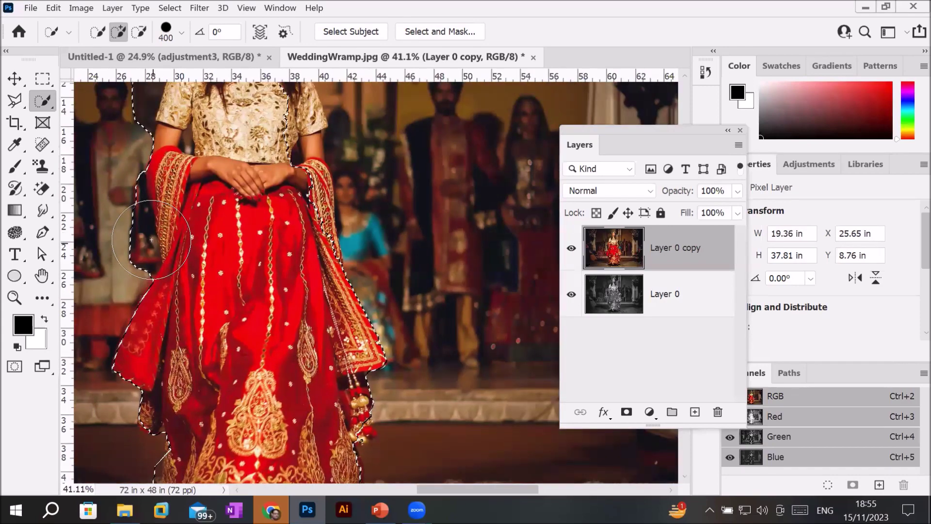
Subtract the background figures beside the woman's scarf and shoulder from the outfit selection.
{"action": "scroll", "coordinate": [120, 211], "scroll_direction": "up", "scroll_amount": 2}
{"action": "scroll", "coordinate": [120, 211], "scroll_direction": "up", "scroll_amount": 4}
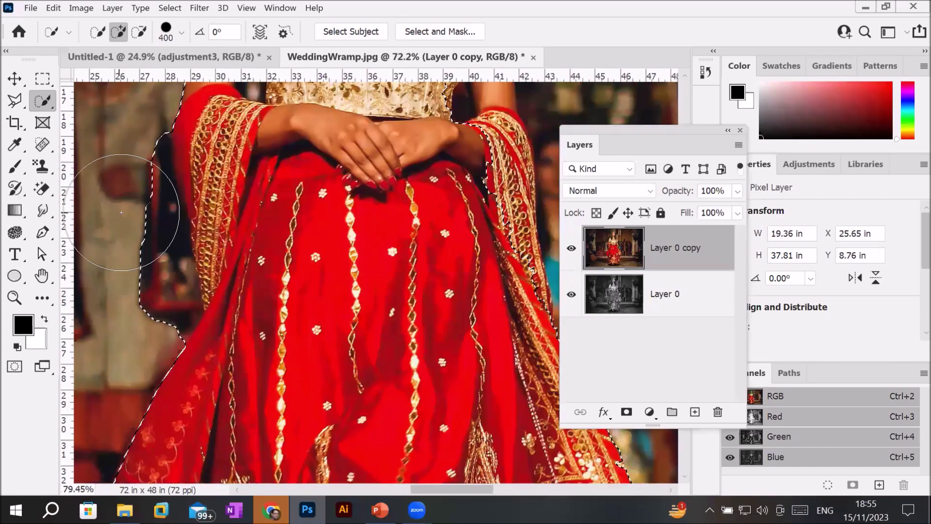
{"action": "scroll", "coordinate": [121, 212], "scroll_direction": "down", "scroll_amount": 2}
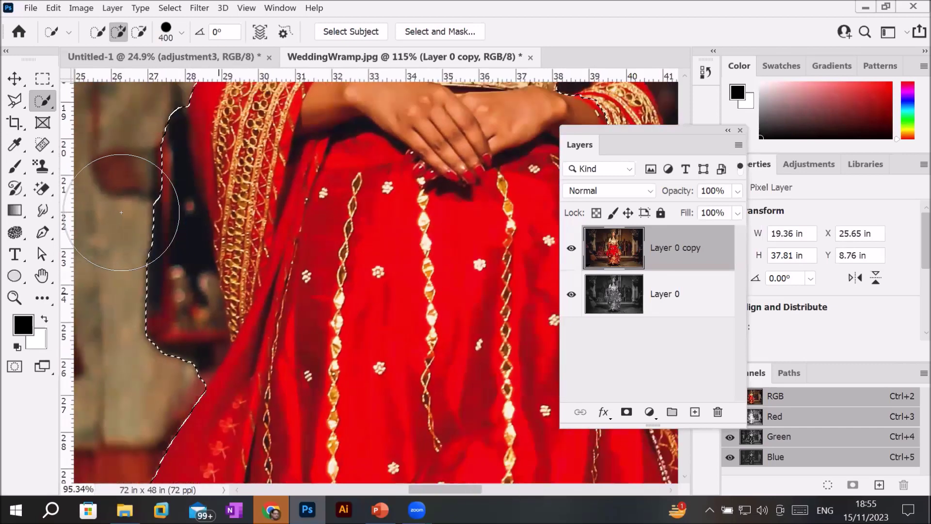
{"action": "left_click_drag", "start_coordinate": [219, 228], "coordinate": [376, 240]}
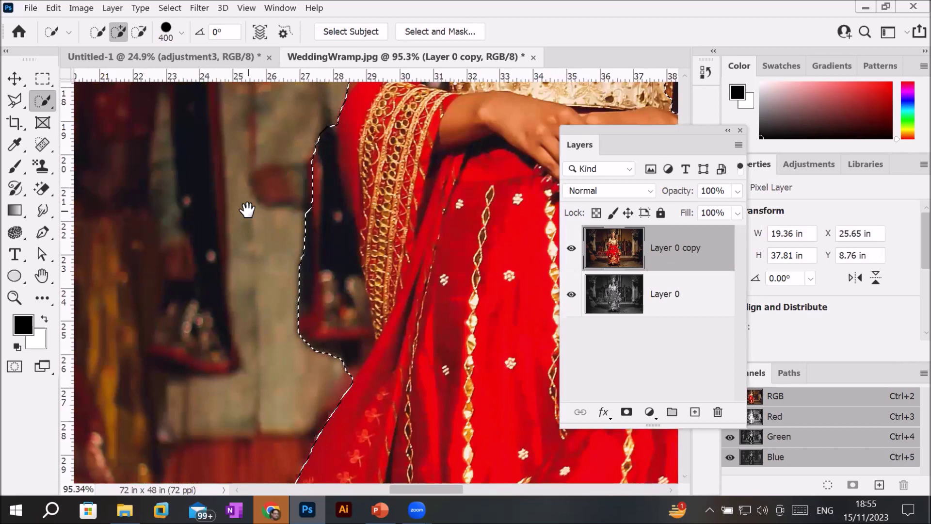
{"action": "mouse_move", "coordinate": [248, 210]}
{"action": "left_mouse_down"}
{"action": "mouse_move", "coordinate": [248, 235]}
{"action": "mouse_move", "coordinate": [208, 181]}
{"action": "mouse_move", "coordinate": [170, 145]}
{"action": "mouse_move", "coordinate": [160, 148]}
{"action": "mouse_move", "coordinate": [183, 281]}
{"action": "mouse_move", "coordinate": [152, 430]}
{"action": "mouse_move", "coordinate": [232, 260]}
{"action": "mouse_move", "coordinate": [264, 339]}
{"action": "mouse_move", "coordinate": [270, 283]}
{"action": "mouse_move", "coordinate": [223, 148]}
{"action": "mouse_move", "coordinate": [262, 208]}
{"action": "mouse_move", "coordinate": [249, 214]}
{"action": "mouse_move", "coordinate": [348, 312]}
{"action": "left_mouse_up"}
{"action": "scroll", "coordinate": [347, 315], "scroll_direction": "down", "scroll_amount": 4}
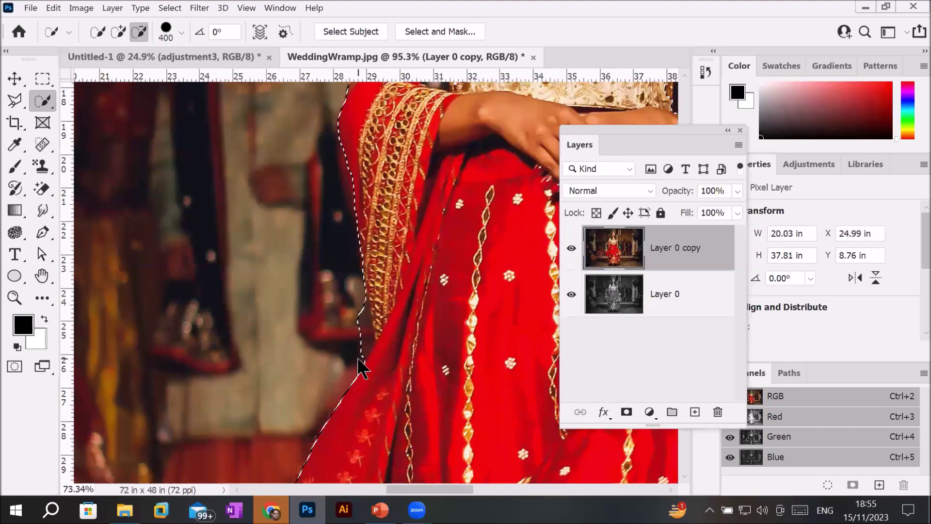
{"action": "scroll", "coordinate": [354, 183], "scroll_direction": "down", "scroll_amount": 3}
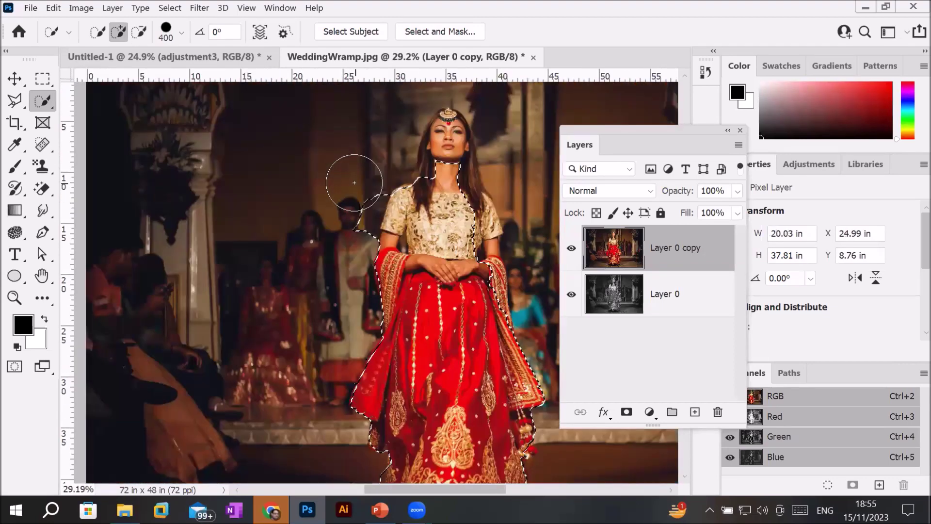
{"action": "left_click", "coordinate": [354, 208], "text": "alt"}
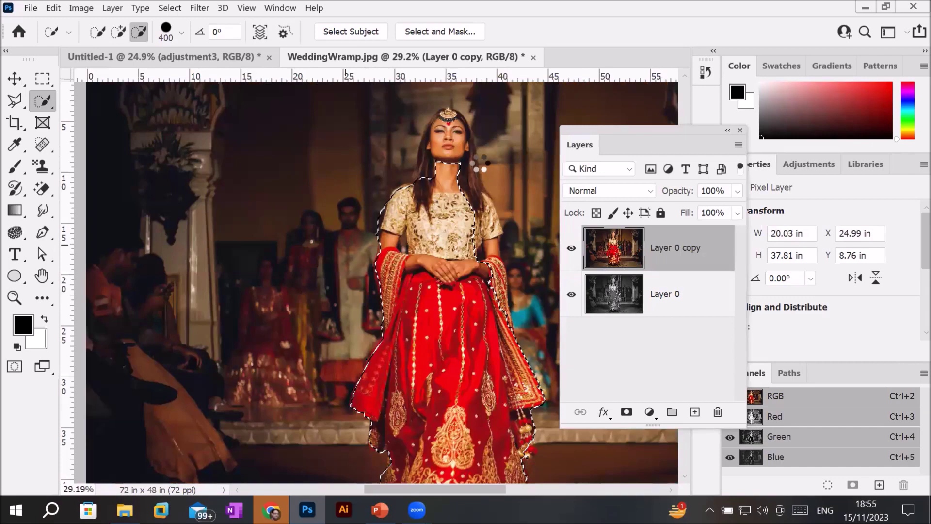
Subtract the woman's neck and the hair above the blouse neckline from the outfit selection.
{"action": "scroll", "coordinate": [470, 127], "scroll_direction": "up", "scroll_amount": 6}
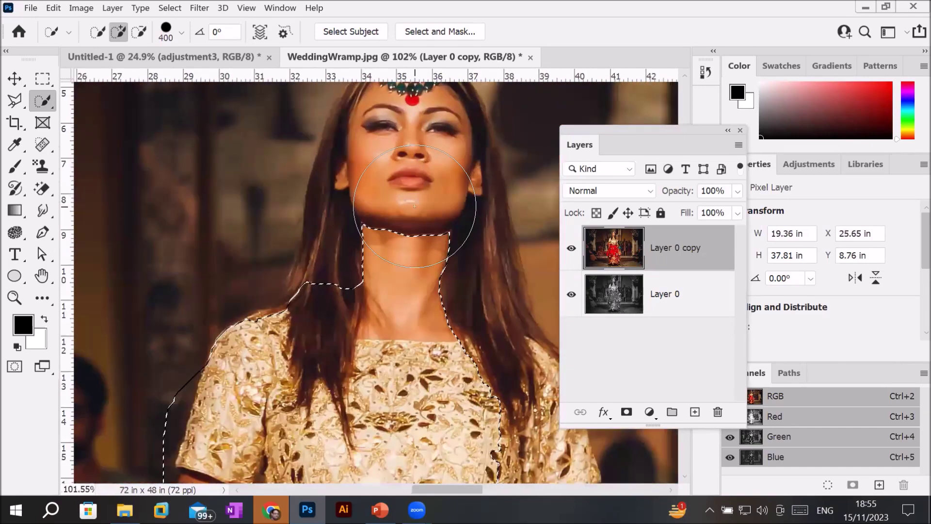
{"action": "left_click", "coordinate": [415, 206], "text": "alt"}
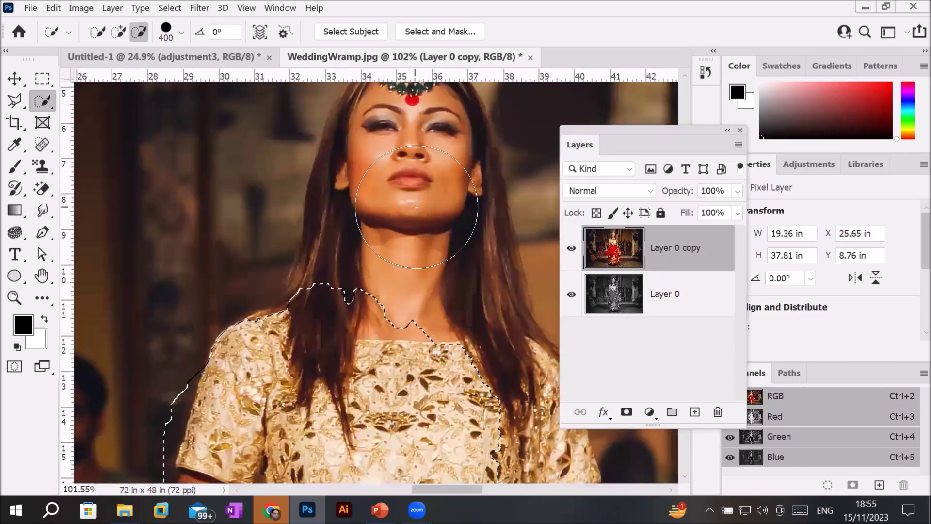
{"action": "left_click", "coordinate": [359, 225], "text": "alt"}
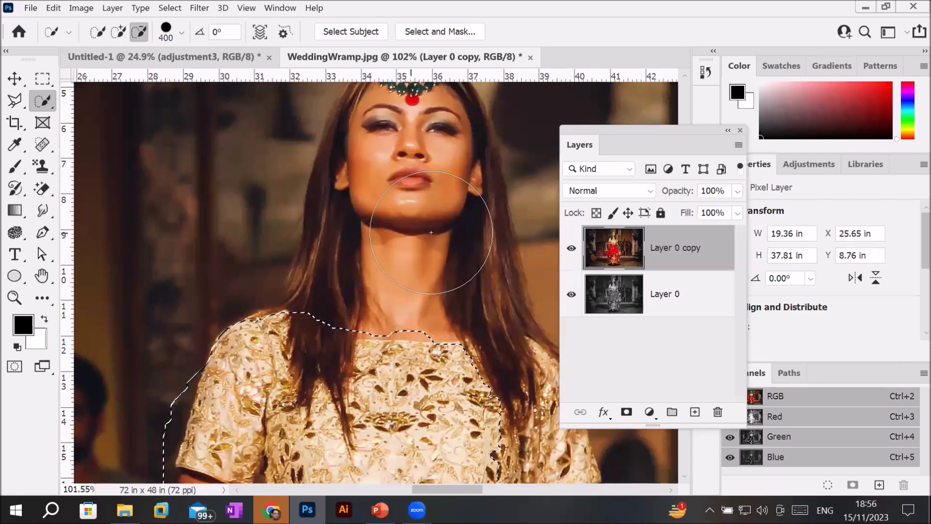
{"action": "left_click", "coordinate": [405, 235], "text": "alt"}
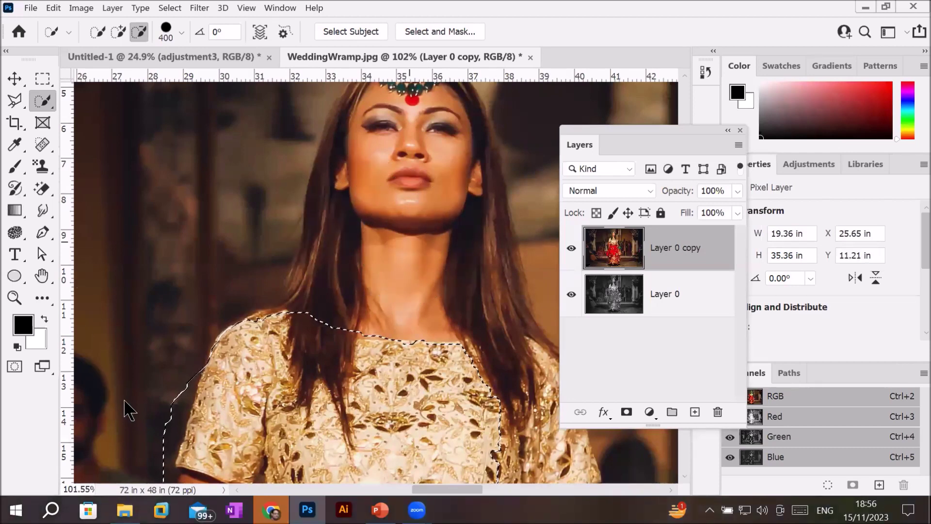
Reduce the Quick Selection brush to 125 and subtract the background strip beside the blouse sleeve.
{"action": "key", "text": "bracketleft"}
{"action": "key", "text": "bracketleft"}
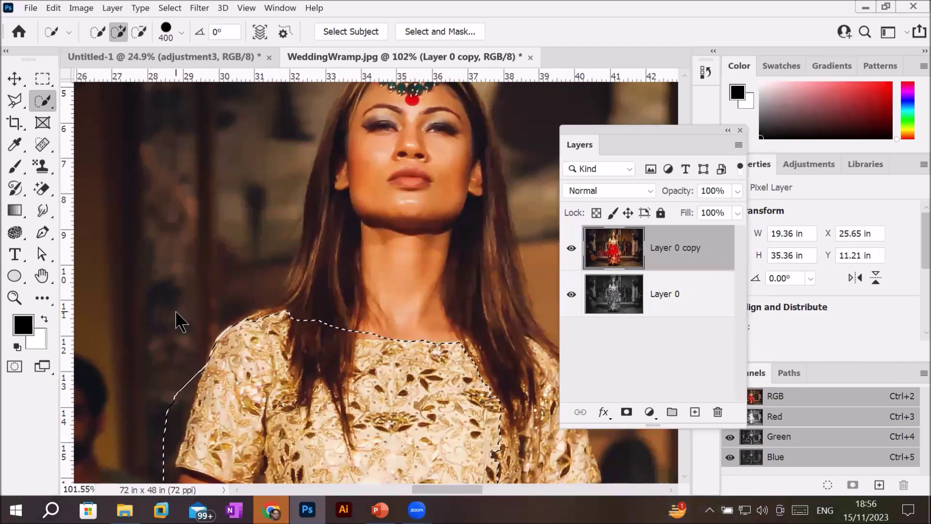
{"action": "key", "text": "bracketleft"}
{"action": "key", "text": "bracketleft"}
{"action": "key", "text": "bracketleft"}
{"action": "key", "text": "bracketleft"}
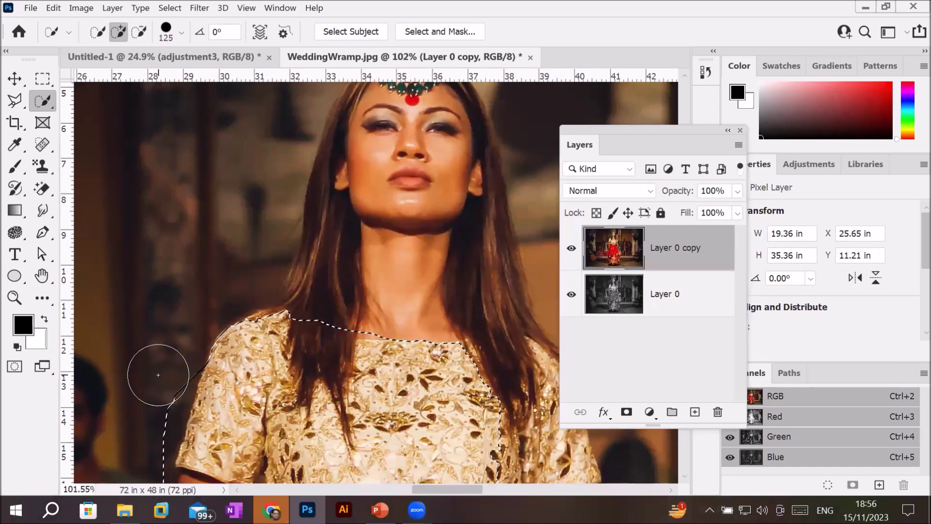
{"action": "mouse_move", "coordinate": [160, 374]}
{"action": "left_mouse_down"}
{"action": "mouse_move", "coordinate": [139, 458]}
{"action": "mouse_move", "coordinate": [133, 443]}
{"action": "mouse_move", "coordinate": [171, 385]}
{"action": "left_mouse_up"}
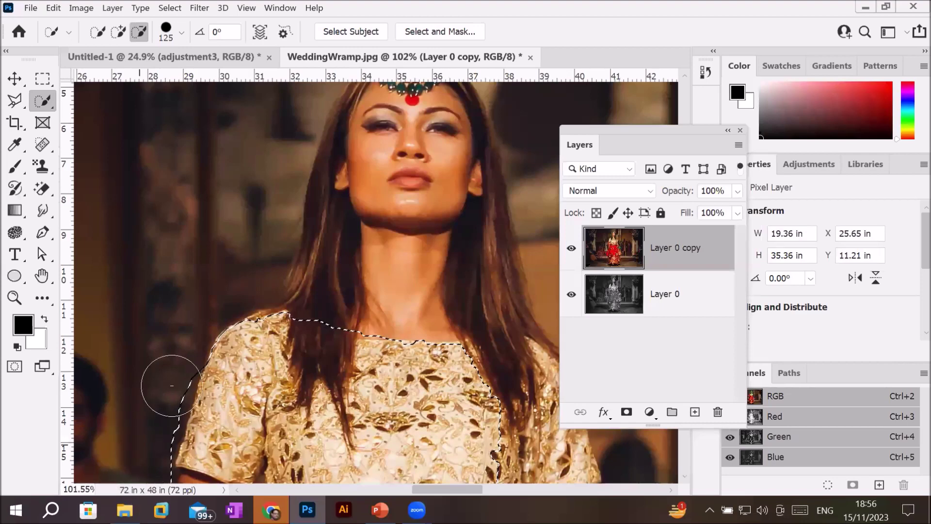
Clear the outfit selection and bring it back with Reselect.
{"action": "key", "text": "ctrl+d"}
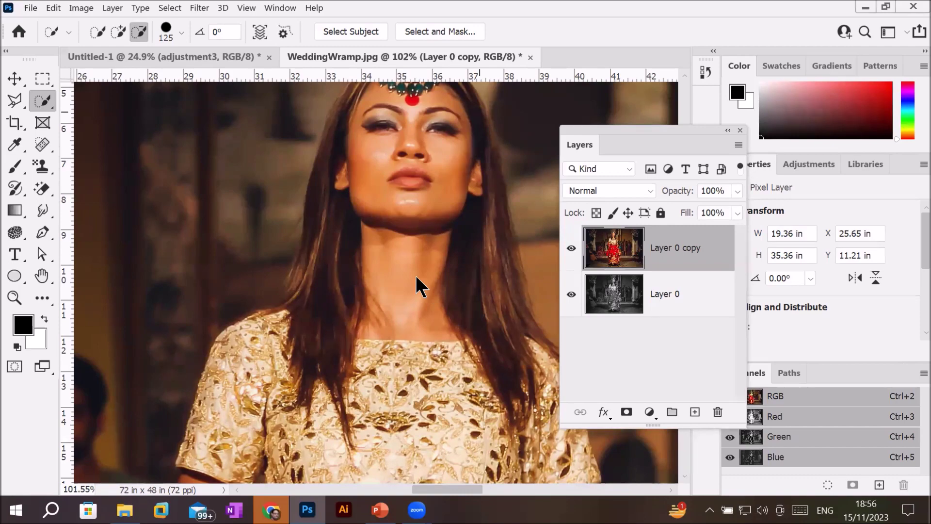
{"action": "scroll", "coordinate": [415, 275], "scroll_direction": "down", "scroll_amount": 8}
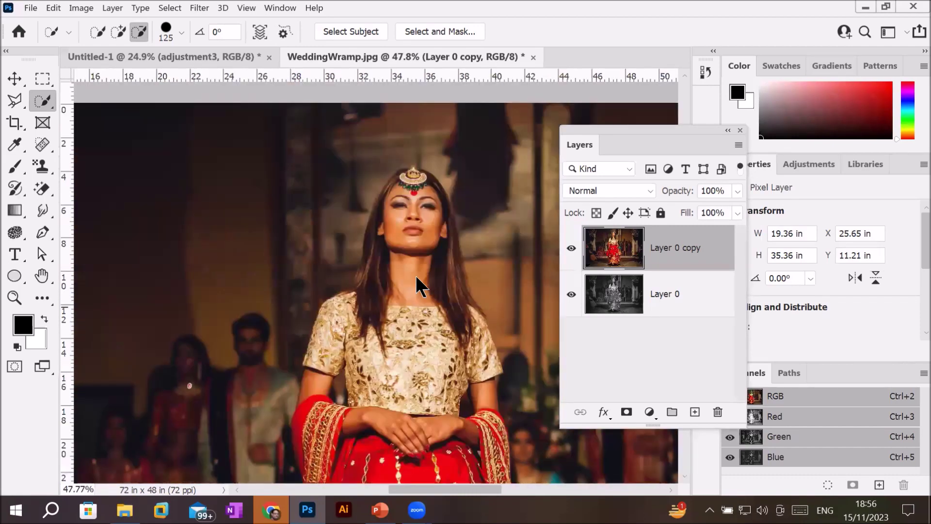
{"action": "scroll", "coordinate": [485, 377], "scroll_direction": "up", "scroll_amount": 1}
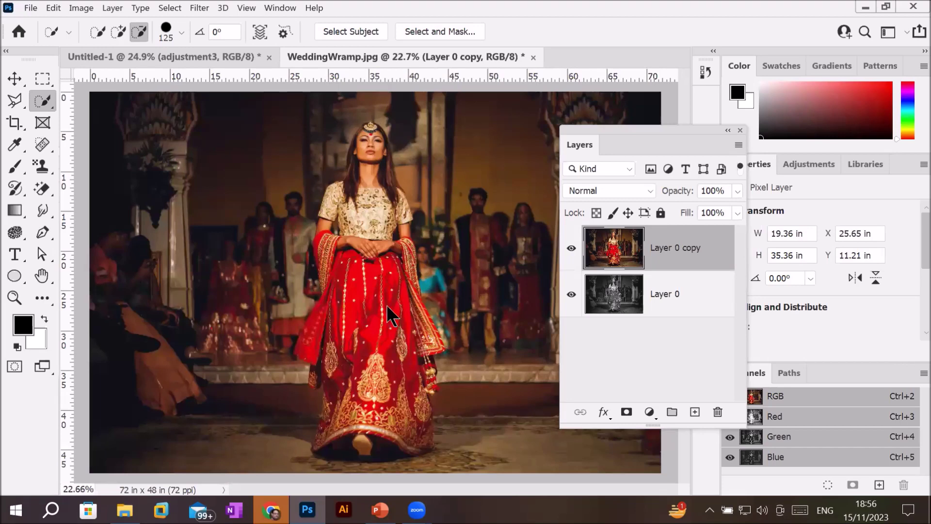
{"action": "key", "text": "ctrl+shift+d"}
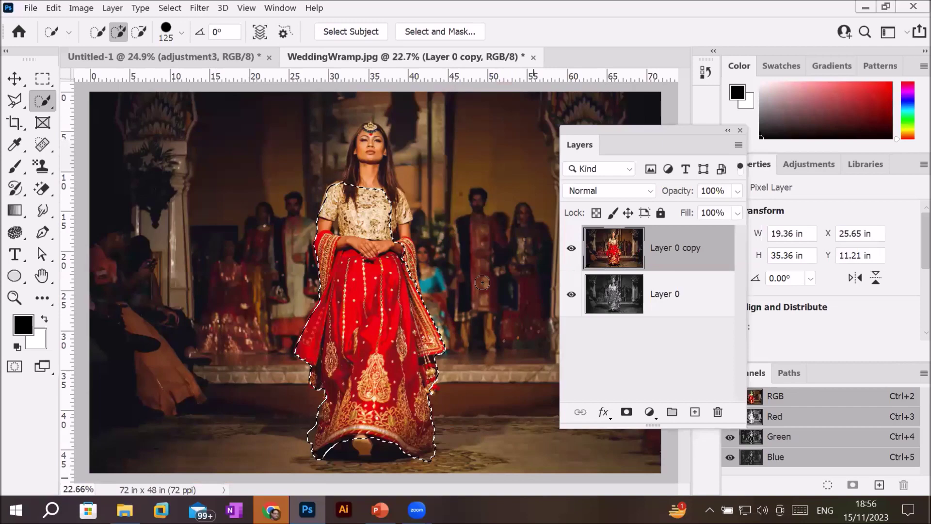
Add the blouse's unselected sleeve to the outfit selection and subtract the background strip beside it.
{"action": "scroll", "coordinate": [344, 170], "scroll_direction": "up", "scroll_amount": 4}
{"action": "scroll", "coordinate": [337, 156], "scroll_direction": "up", "scroll_amount": 2}
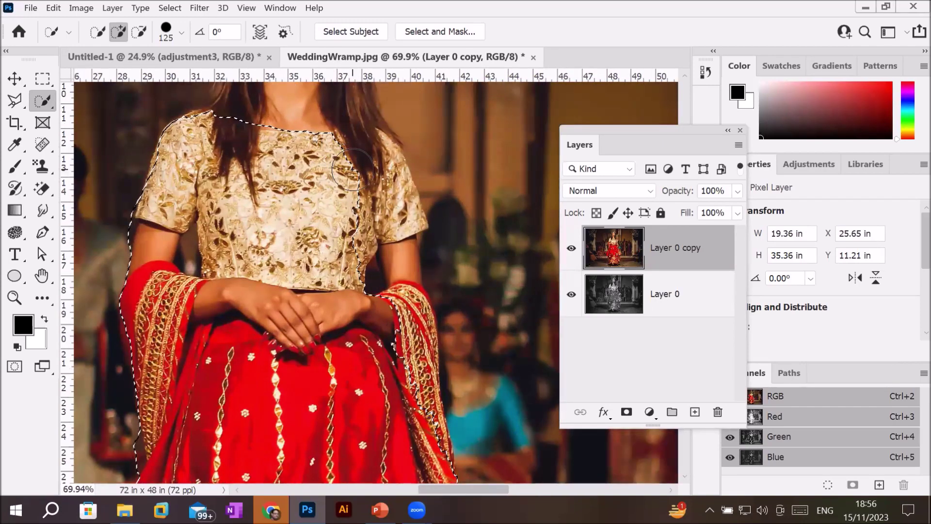
{"action": "left_click_drag", "start_coordinate": [401, 199], "coordinate": [402, 212]}
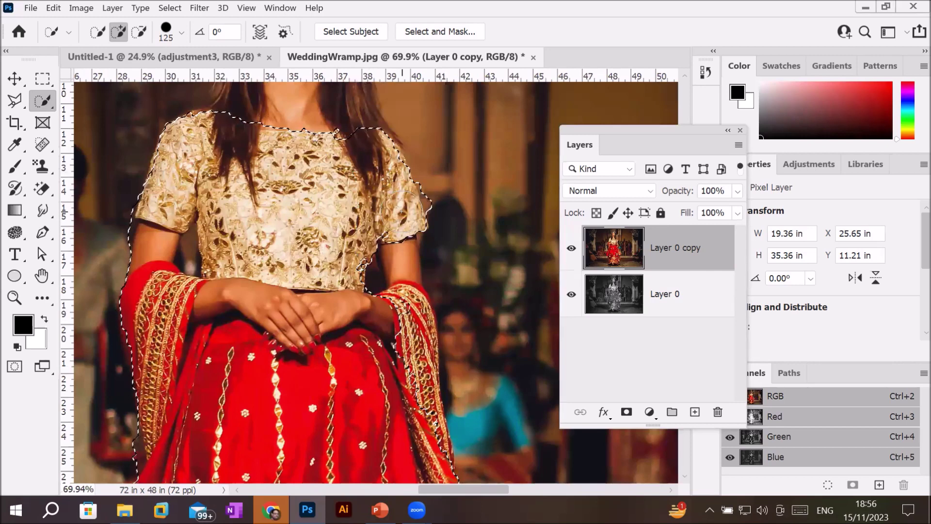
{"action": "left_click", "coordinate": [439, 198], "text": "alt"}
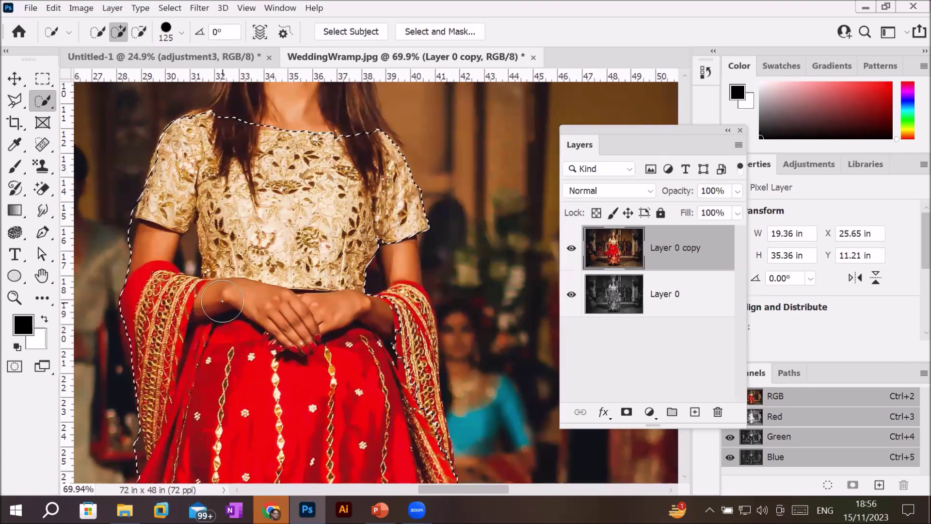
Subtract the forearms and clasped hands from the outfit selection, and add back the scarf and skirt edges around them.
{"action": "left_click_drag", "start_coordinate": [223, 300], "coordinate": [327, 309], "text": "alt"}
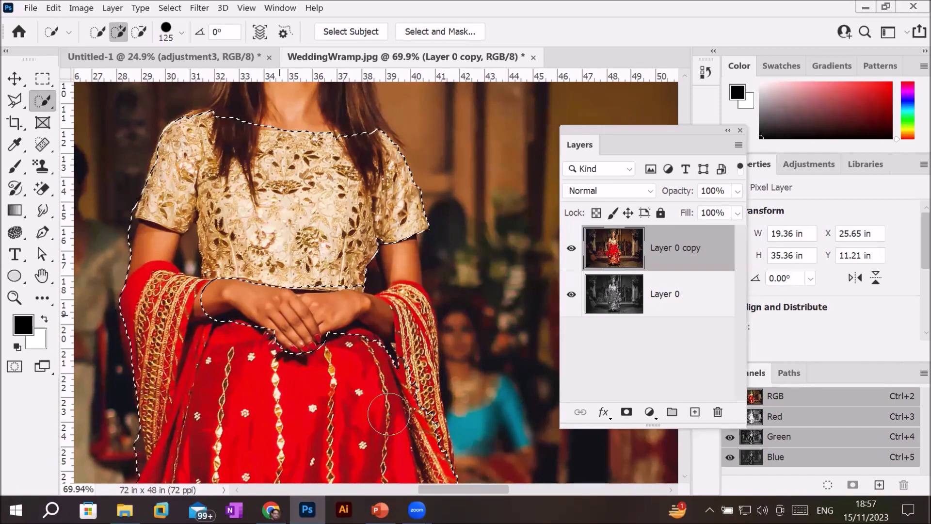
{"action": "scroll", "coordinate": [395, 366], "scroll_direction": "down", "scroll_amount": 1}
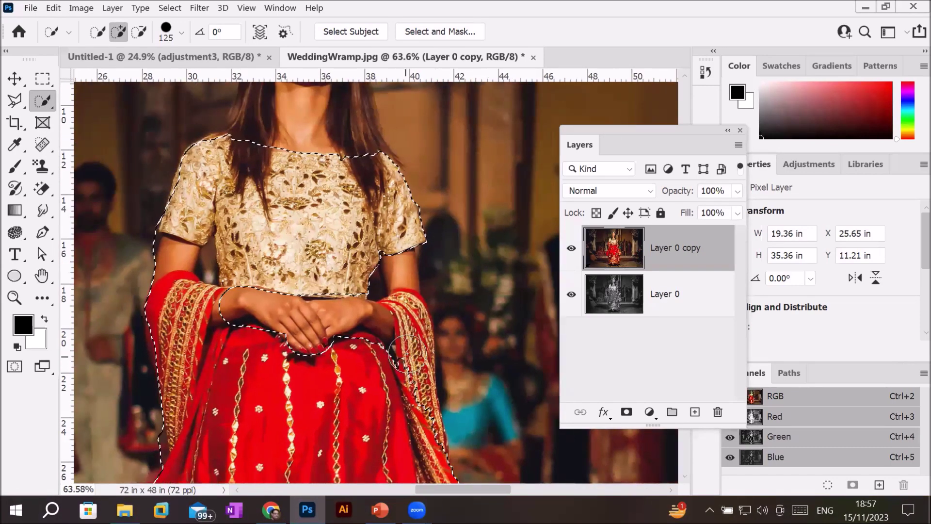
{"action": "scroll", "coordinate": [415, 362], "scroll_direction": "down", "scroll_amount": 1}
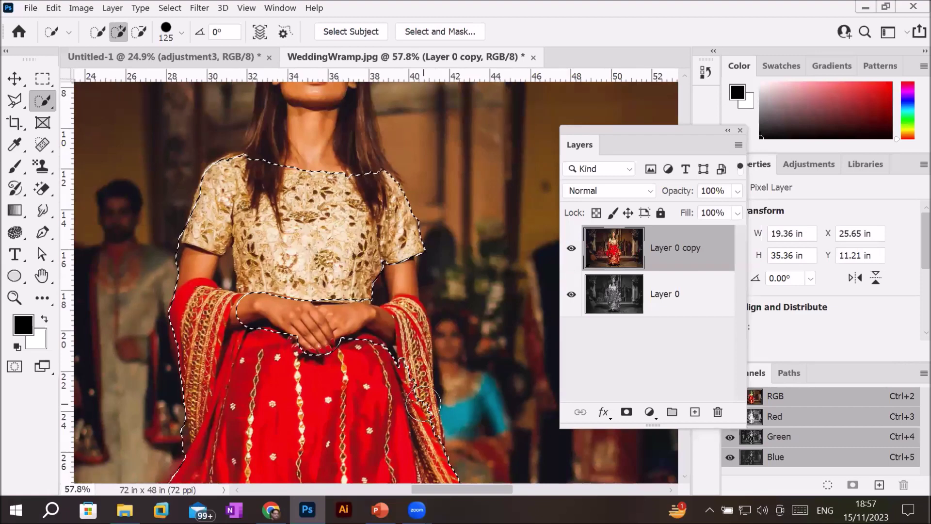
{"action": "left_click", "coordinate": [400, 320]}
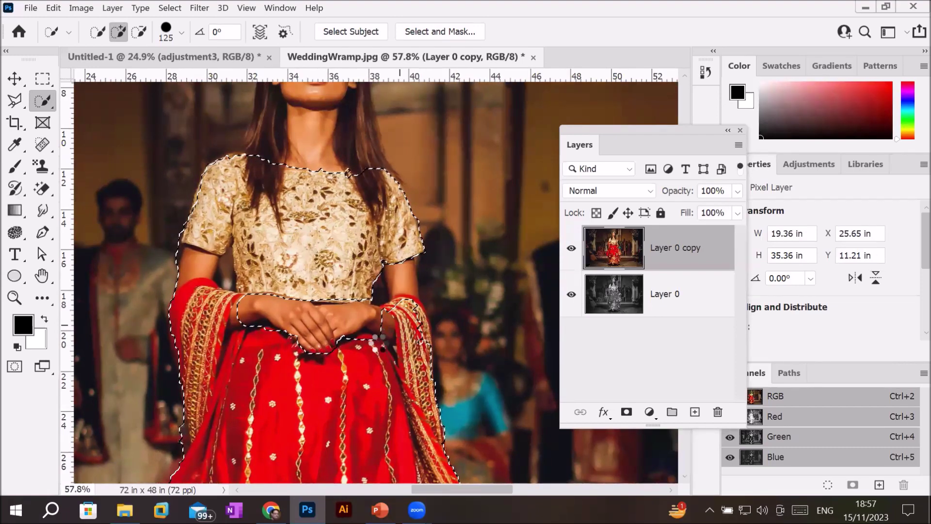
{"action": "left_click", "coordinate": [369, 349]}
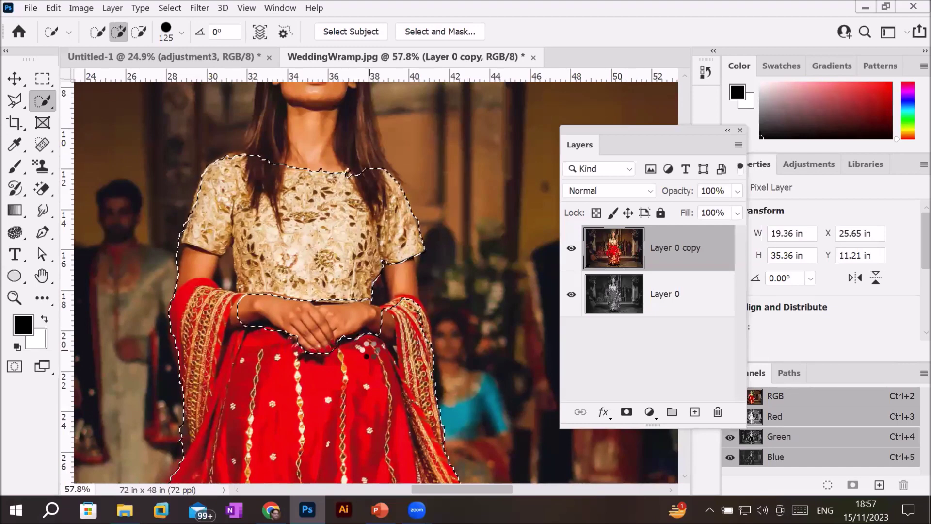
{"action": "left_click", "coordinate": [238, 334]}
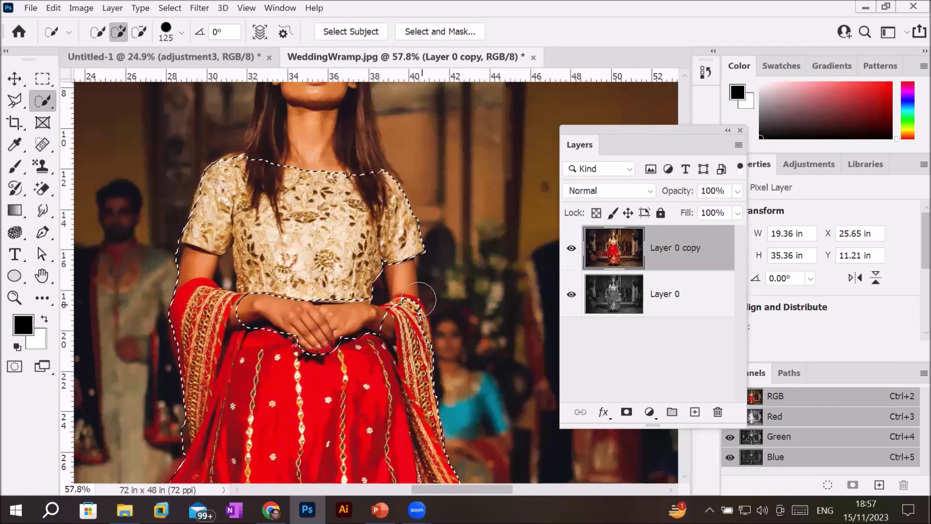
Reduce the Quick Selection brush to 90 and subtract the bare upper arm and background between the sleeve and the scarf.
{"action": "scroll", "coordinate": [419, 299], "scroll_direction": "down", "scroll_amount": 1}
{"action": "scroll", "coordinate": [419, 299], "scroll_direction": "down", "scroll_amount": 6}
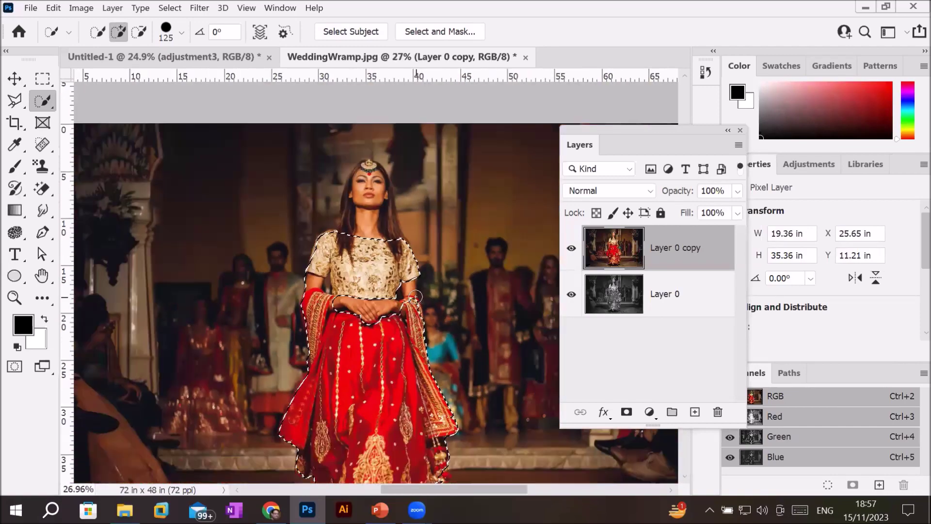
{"action": "scroll", "coordinate": [416, 297], "scroll_direction": "down", "scroll_amount": 1}
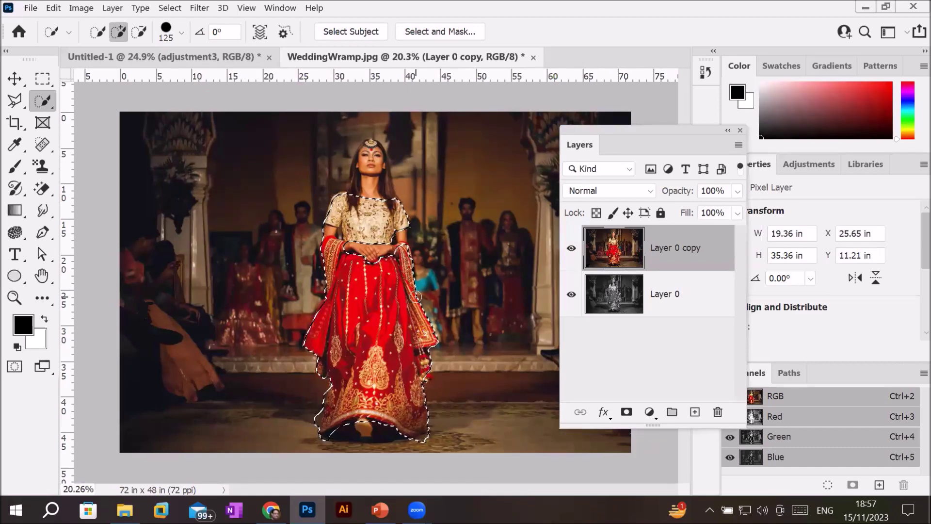
{"action": "scroll", "coordinate": [318, 223], "scroll_direction": "up", "scroll_amount": 5}
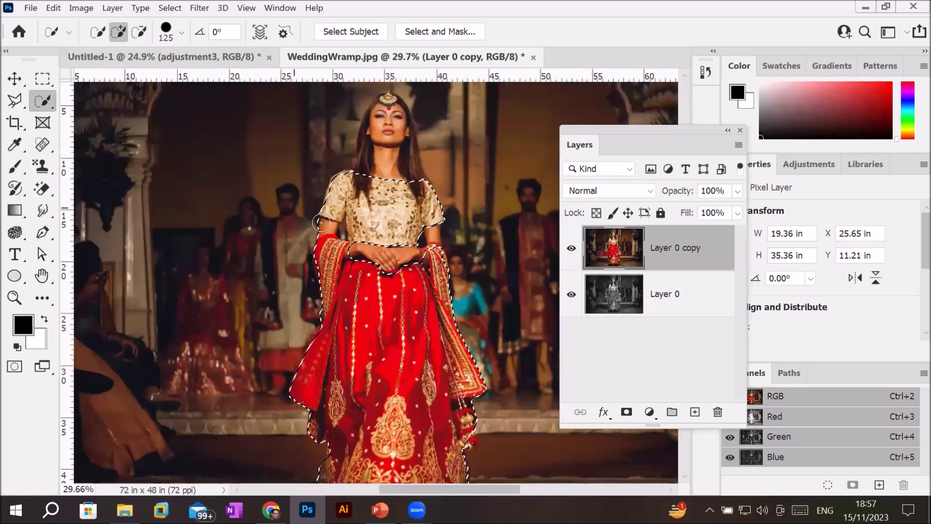
{"action": "scroll", "coordinate": [310, 227], "scroll_direction": "up", "scroll_amount": 2}
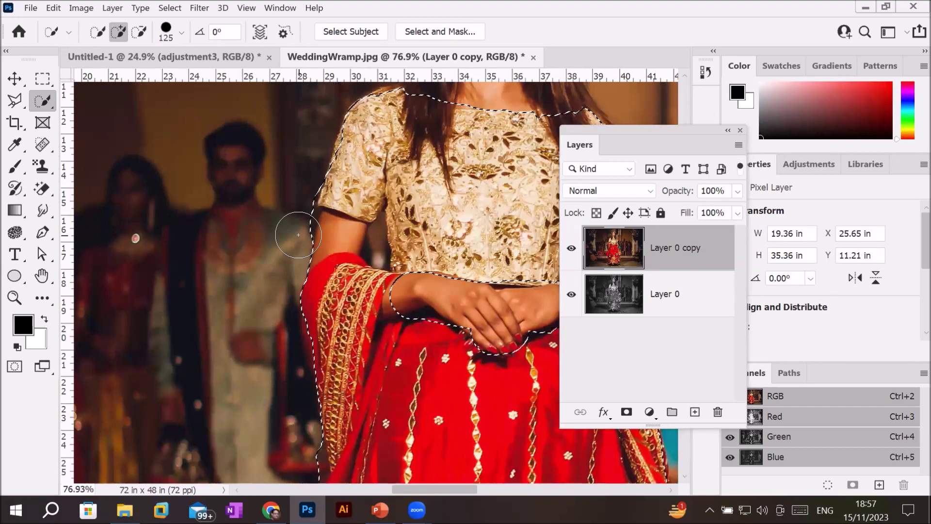
{"action": "key", "text": "bracketleft"}
{"action": "key", "text": "bracketleft"}
{"action": "left_click", "coordinate": [300, 234]}
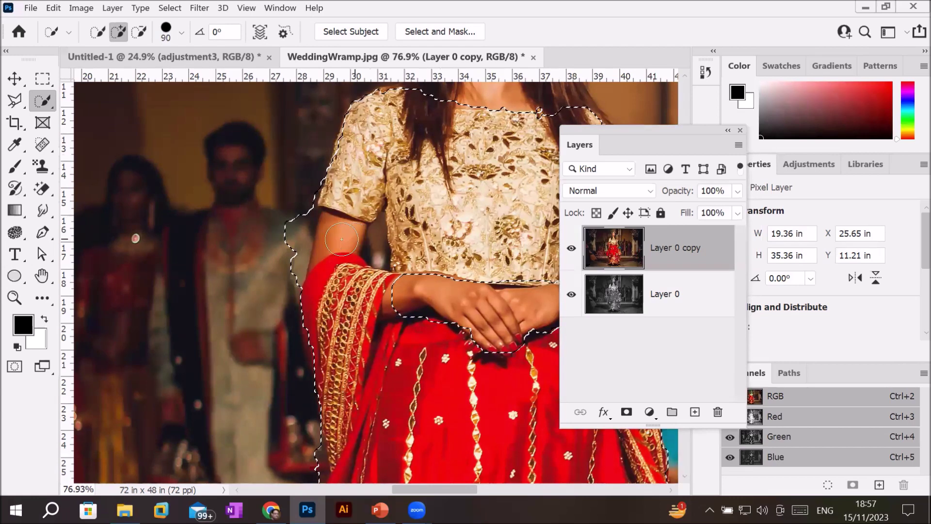
{"action": "left_click_drag", "start_coordinate": [282, 230], "coordinate": [350, 237]}
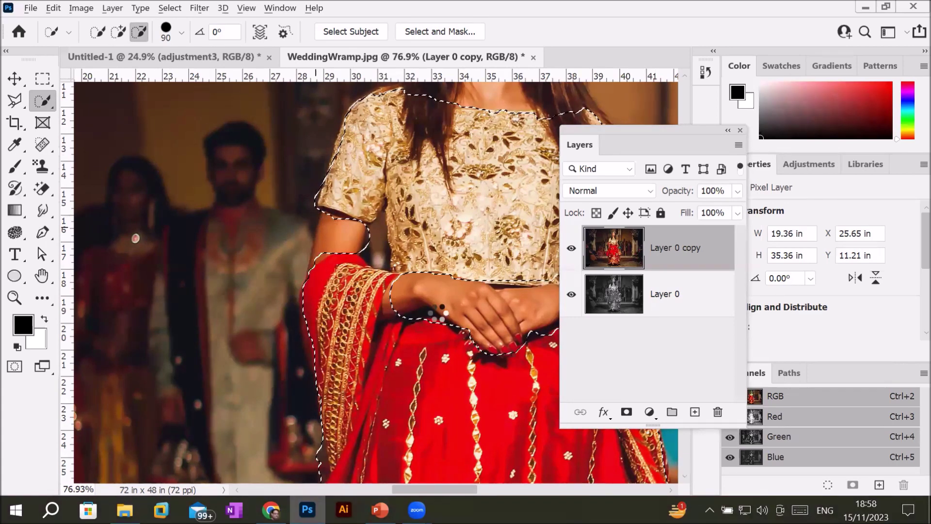
{"action": "scroll", "coordinate": [424, 364], "scroll_direction": "down", "scroll_amount": 2}
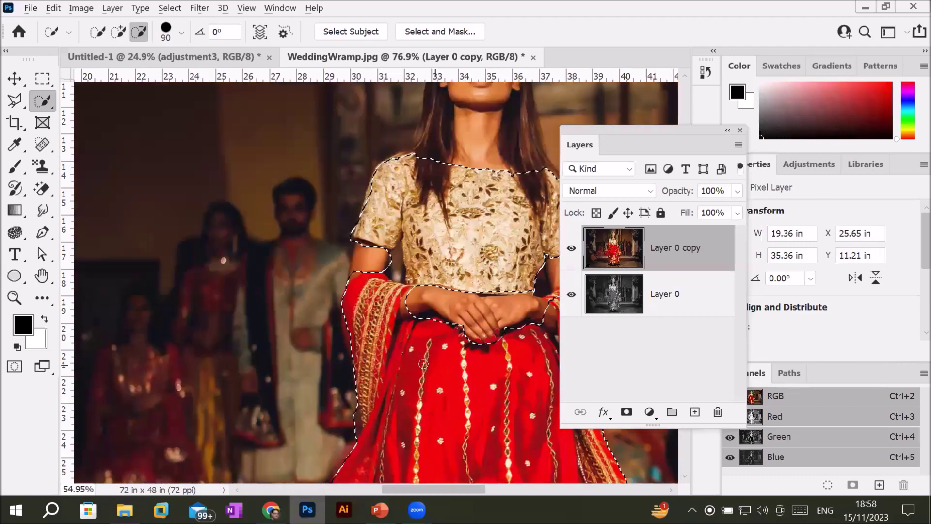
{"action": "scroll", "coordinate": [423, 364], "scroll_direction": "down", "scroll_amount": 6}
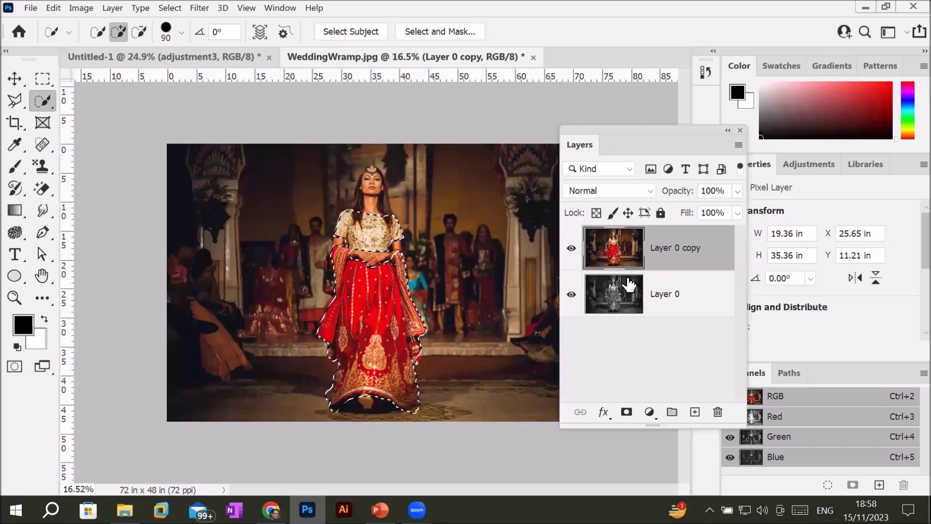
{"action": "key", "text": "ctrl+d"}
{"action": "left_click", "coordinate": [643, 253], "text": "ctrl"}
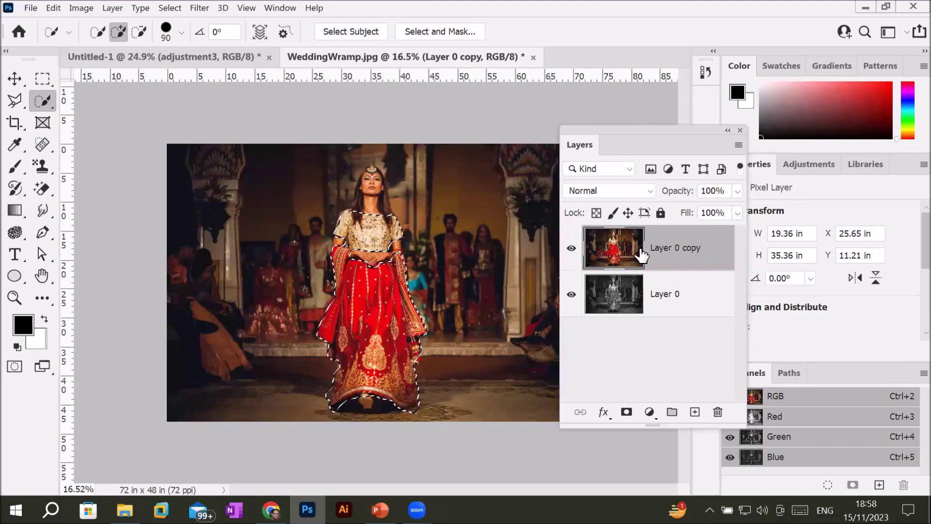
{"action": "left_click", "coordinate": [649, 412]}
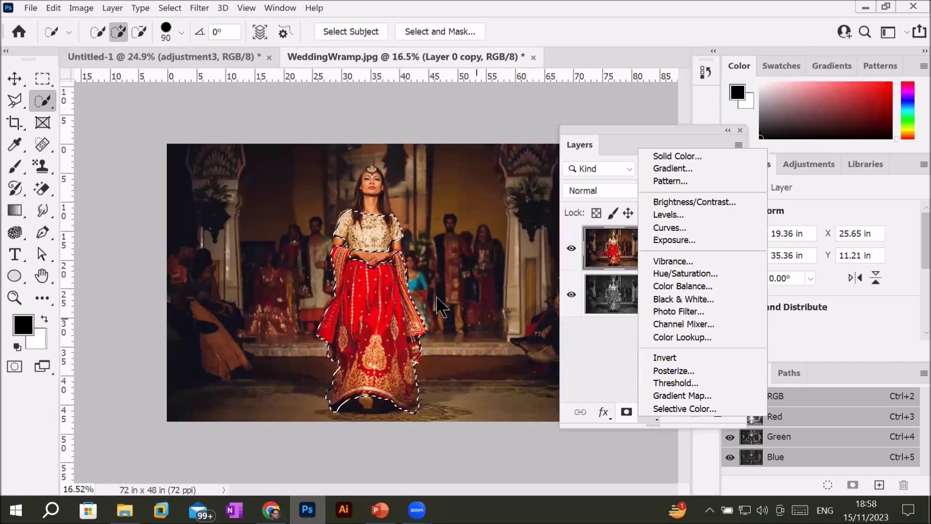
{"action": "key", "text": "Escape"}
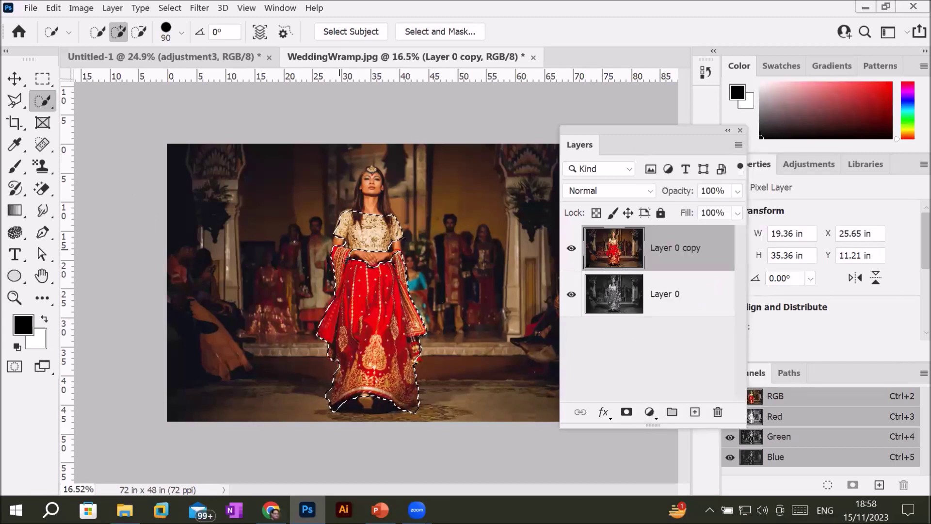
Invert the outfit selection and add a Black & White adjustment layer above Layer 0 copy.
{"action": "right_click", "coordinate": [376, 295]}
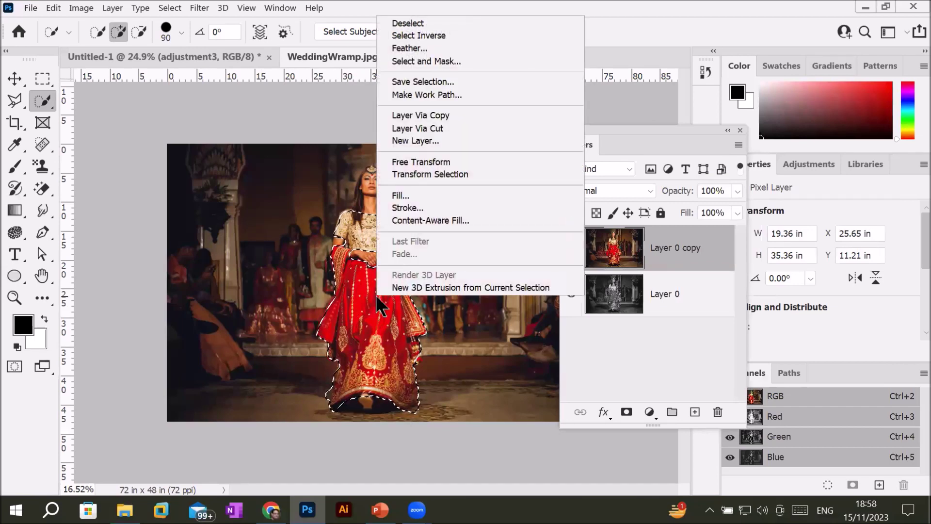
{"action": "left_click", "coordinate": [449, 37]}
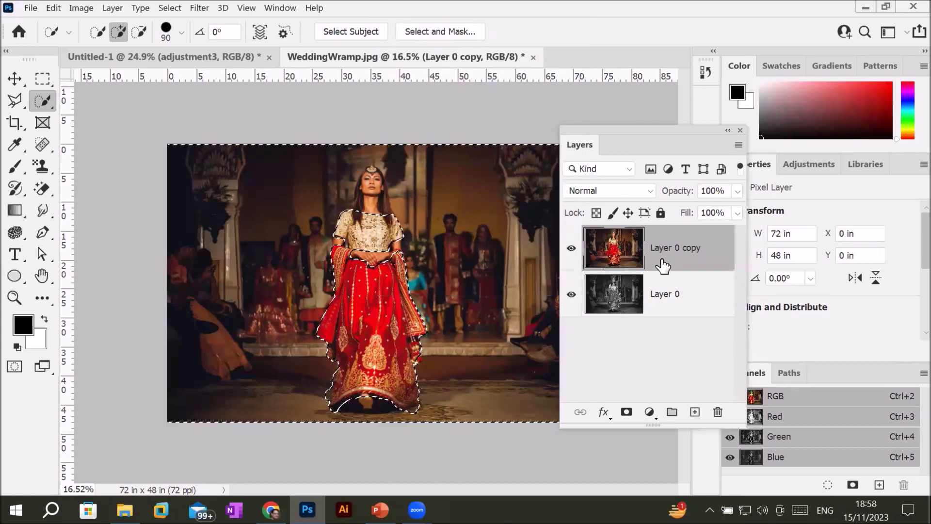
{"action": "left_click", "coordinate": [649, 412]}
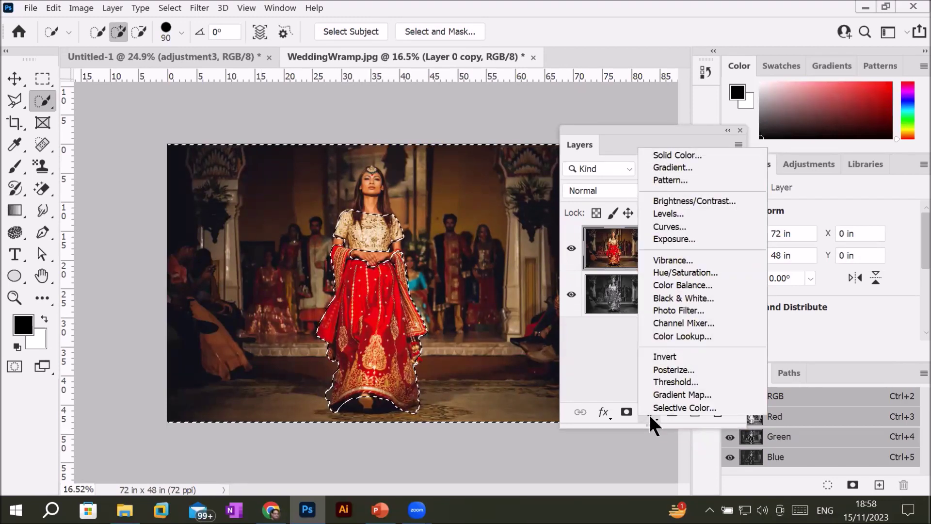
{"action": "left_click", "coordinate": [738, 297]}
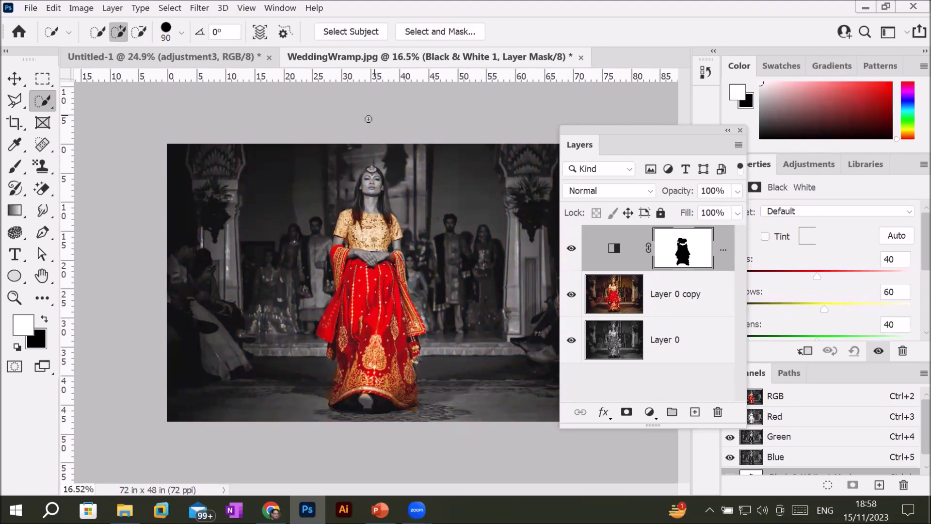
Examine the edges of the coloured outfit against the black-and-white surroundings and inspect the adjustment layer's mask.
{"action": "scroll", "coordinate": [384, 165], "scroll_direction": "up", "scroll_amount": 5}
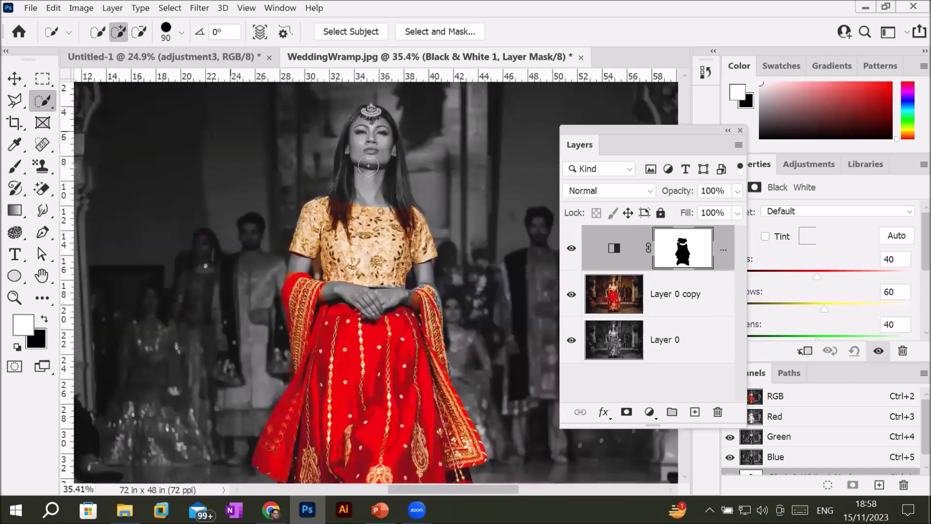
{"action": "scroll", "coordinate": [368, 166], "scroll_direction": "up", "scroll_amount": 2}
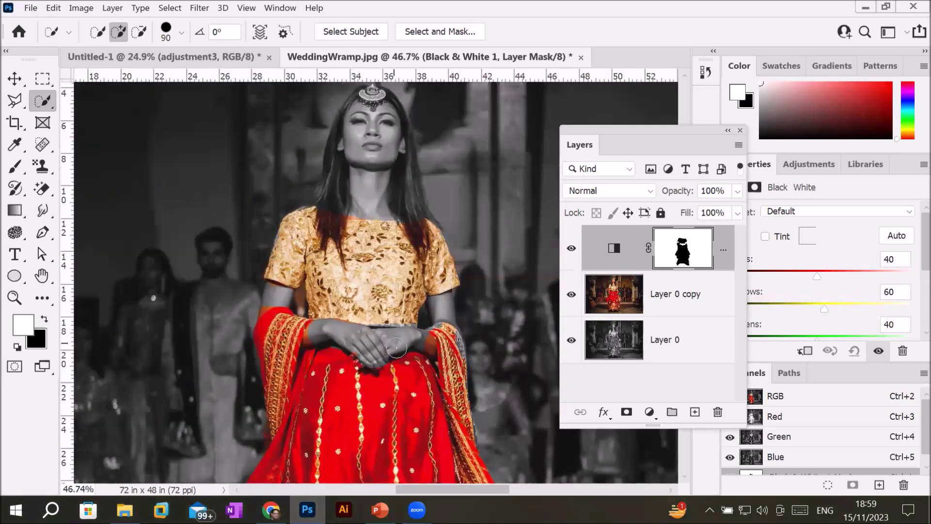
{"action": "scroll", "coordinate": [425, 395], "scroll_direction": "down", "scroll_amount": 1}
{"action": "scroll", "coordinate": [425, 396], "scroll_direction": "down", "scroll_amount": 3}
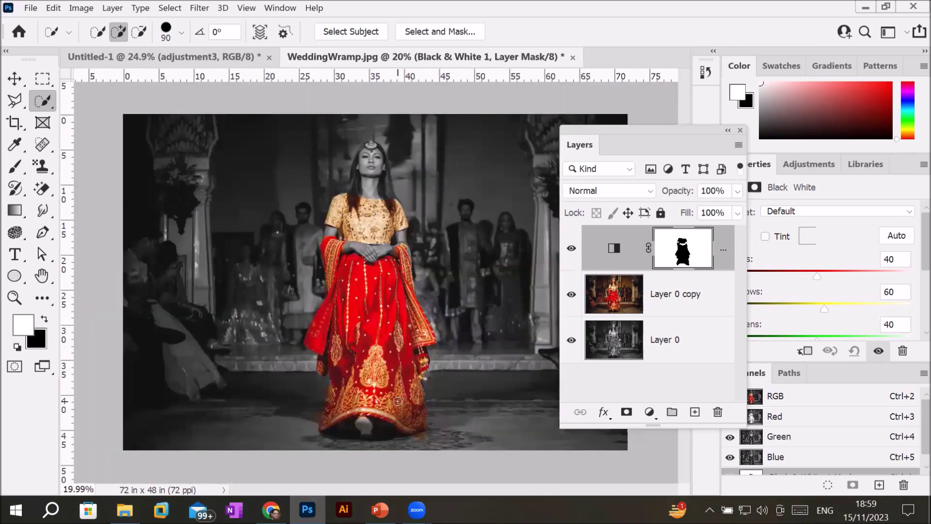
{"action": "scroll", "coordinate": [403, 393], "scroll_direction": "up", "scroll_amount": 1}
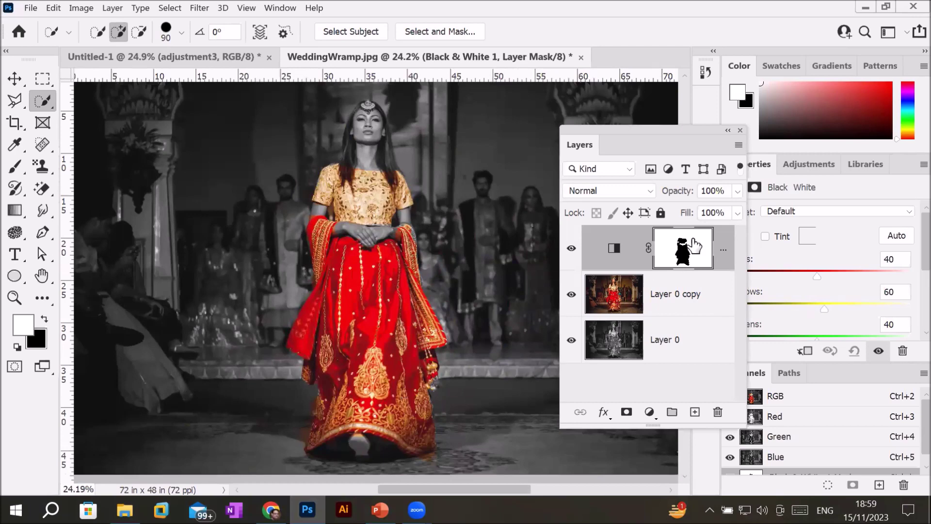
{"action": "left_click", "coordinate": [685, 257]}
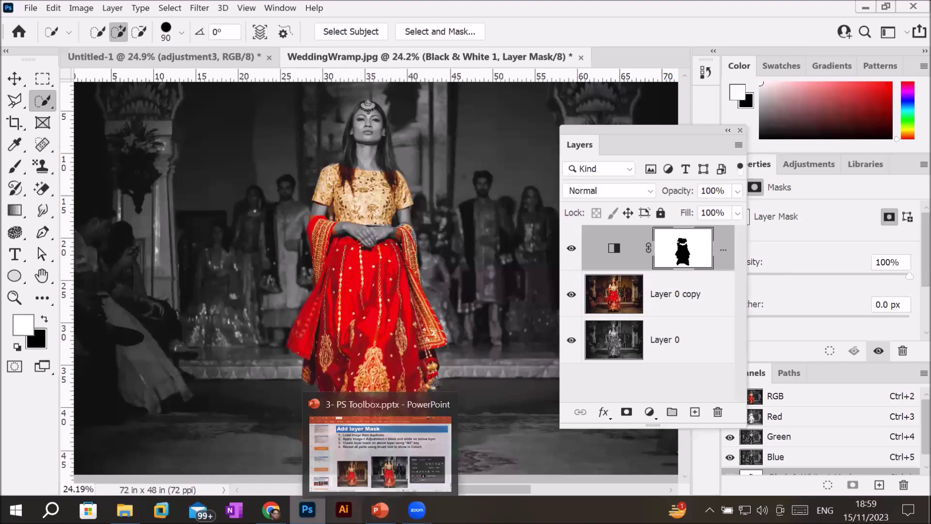
Switch to the PS Toolbox presentation in PowerPoint and show slide 87, "Use of black mask".
{"action": "mouse_move", "coordinate": [307, 509]}
{"action": "mouse_move", "coordinate": [416, 509]}
{"action": "mouse_move", "coordinate": [380, 510]}
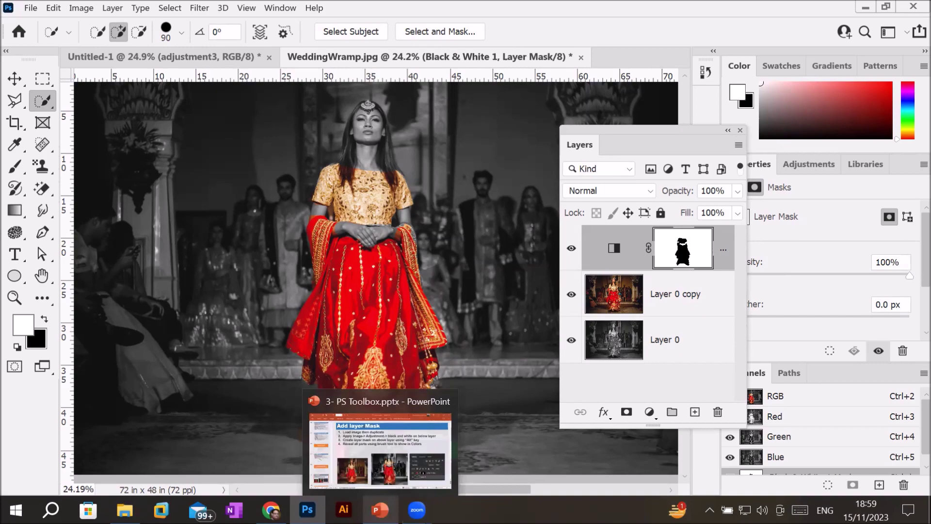
{"action": "left_click", "coordinate": [380, 509]}
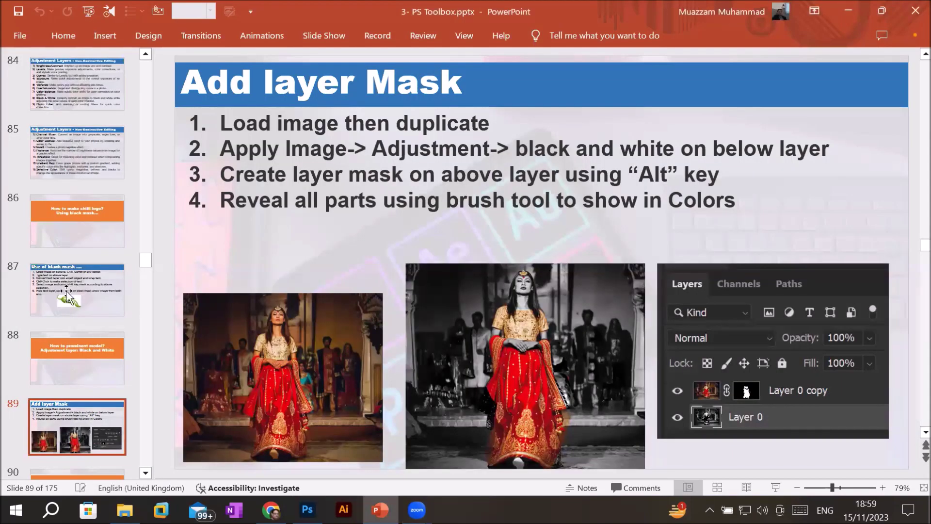
{"action": "left_click", "coordinate": [82, 288]}
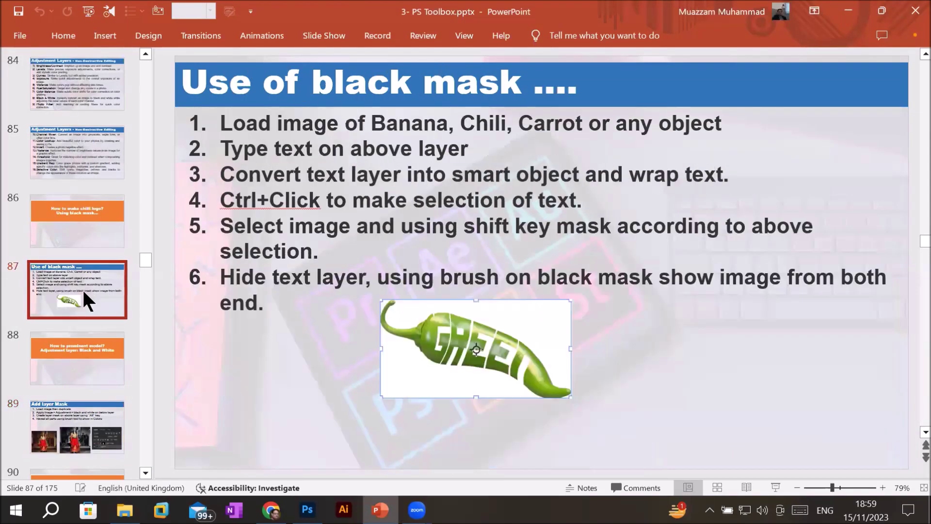
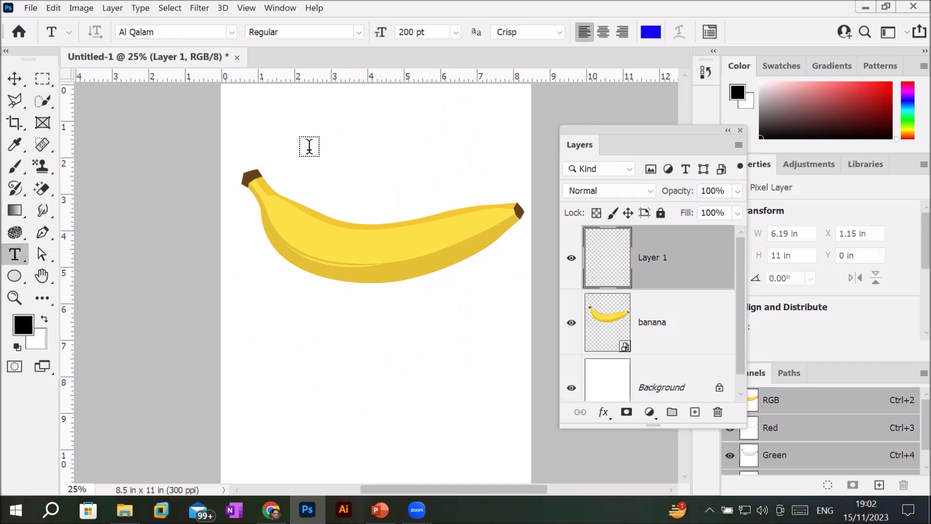
Add a blue 200 pt text BANANA in Al Qalam and position it across the page above the banana.
{"action": "left_click", "coordinate": [309, 145]}
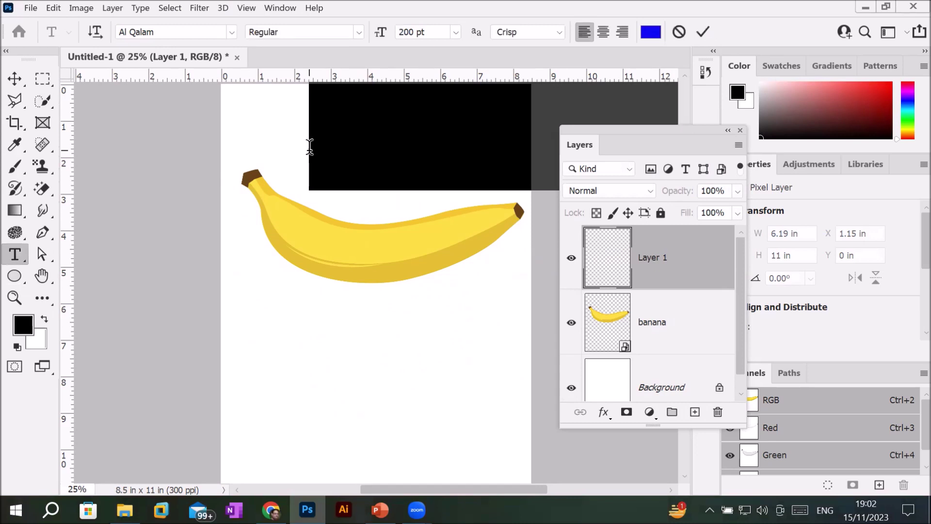
{"action": "type", "text": "BAN"}
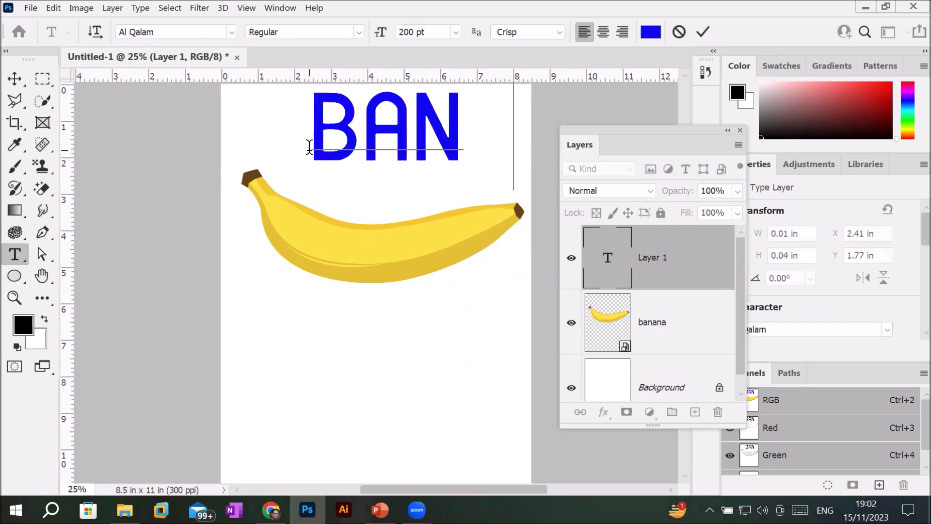
{"action": "type", "text": "ANA"}
{"action": "left_click", "coordinate": [15, 73]}
{"action": "left_click_drag", "start_coordinate": [370, 142], "coordinate": [285, 145]}
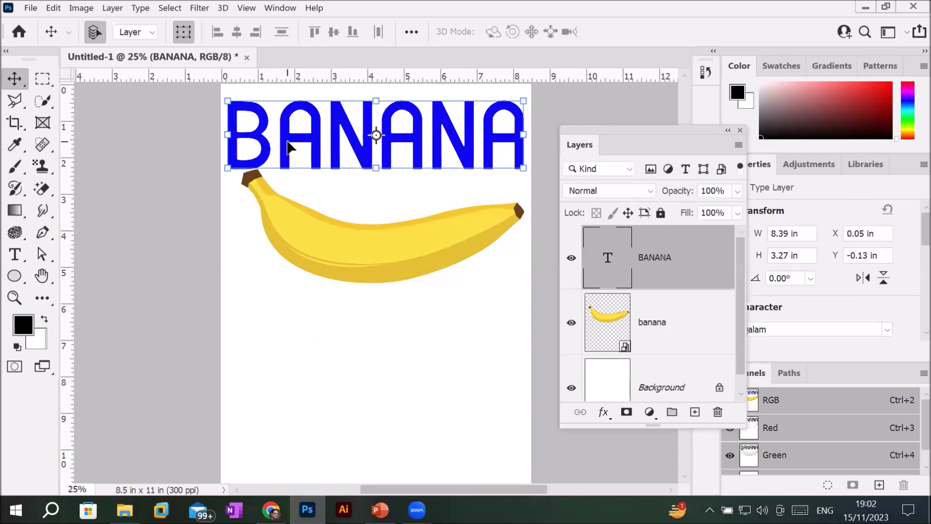
Set the whole BANANA text to the Compact font at 81 pt.
{"action": "left_click", "coordinate": [16, 253]}
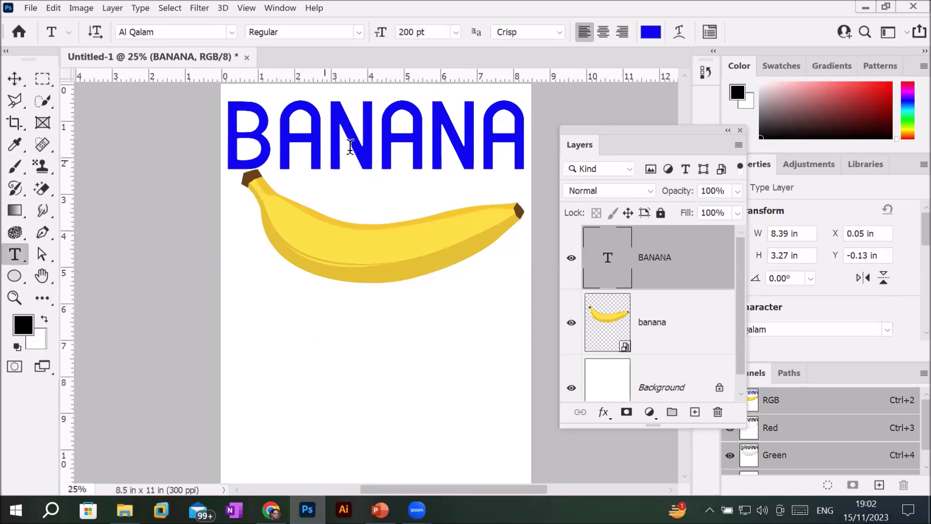
{"action": "left_click", "coordinate": [363, 143]}
{"action": "key", "text": "ctrl+a"}
{"action": "left_click", "coordinate": [362, 143]}
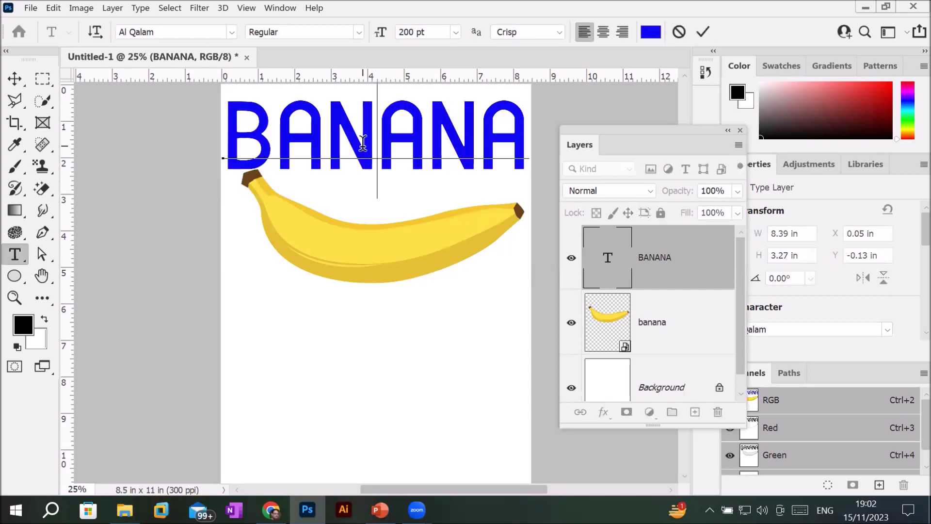
{"action": "double_click", "coordinate": [323, 131]}
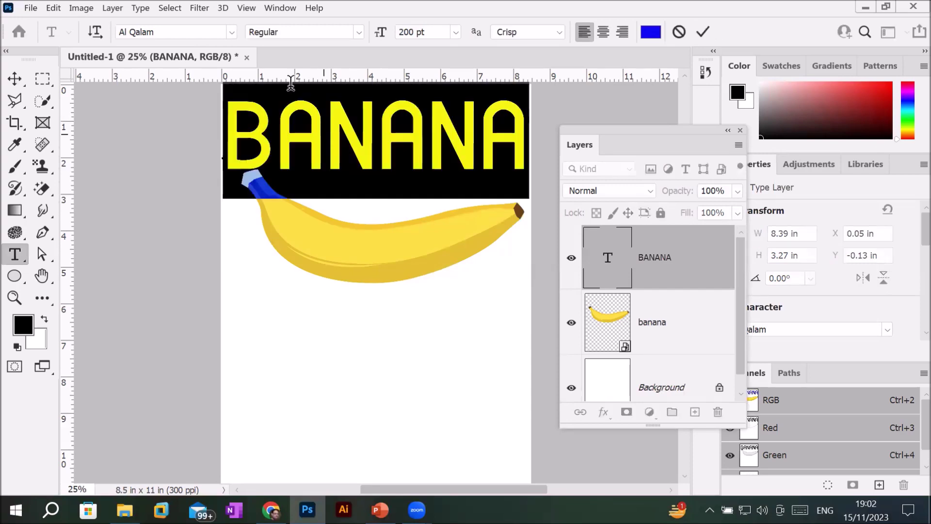
{"action": "left_click", "coordinate": [232, 32]}
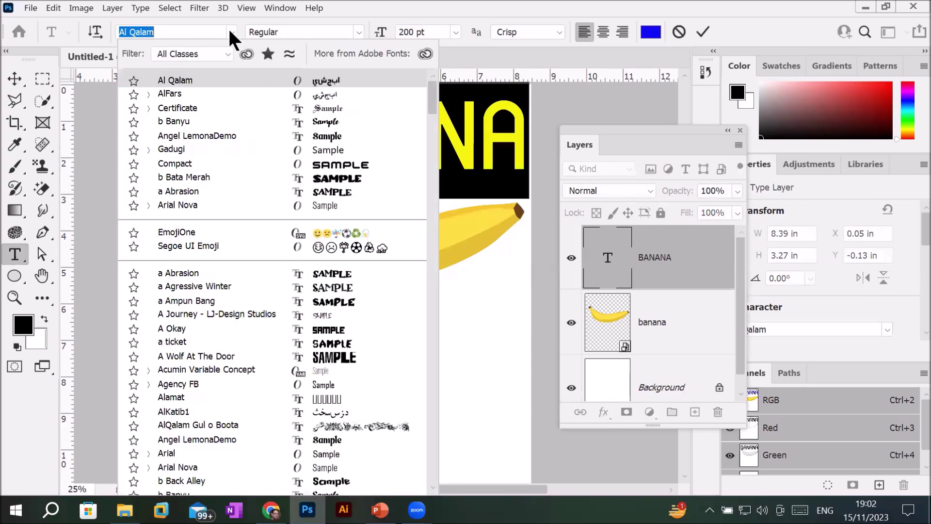
{"action": "left_click", "coordinate": [194, 124]}
{"action": "scroll", "coordinate": [436, 32], "scroll_direction": "down", "scroll_amount": 20}
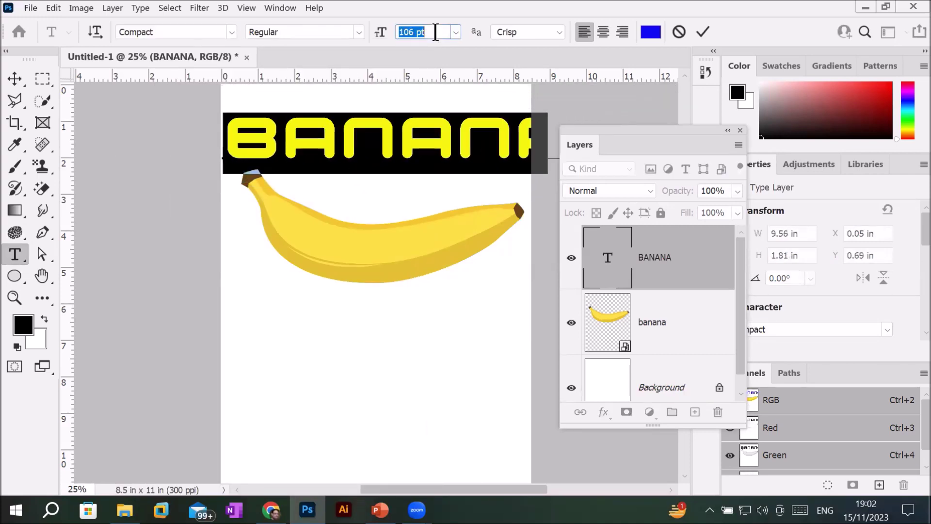
Change the BANANA text colour to a pinkish red.
{"action": "left_click", "coordinate": [650, 32]}
{"action": "left_click", "coordinate": [212, 257]}
{"action": "left_click", "coordinate": [346, 228]}
{"action": "left_click", "coordinate": [428, 253]}
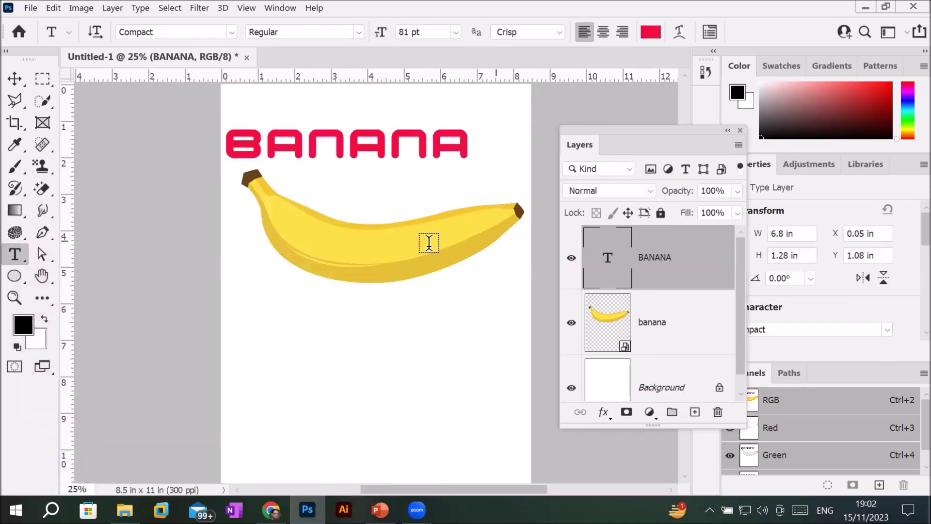
Convert the BANANA text layer to a smart object and move the text onto the middle of the banana.
{"action": "left_click", "coordinate": [19, 78]}
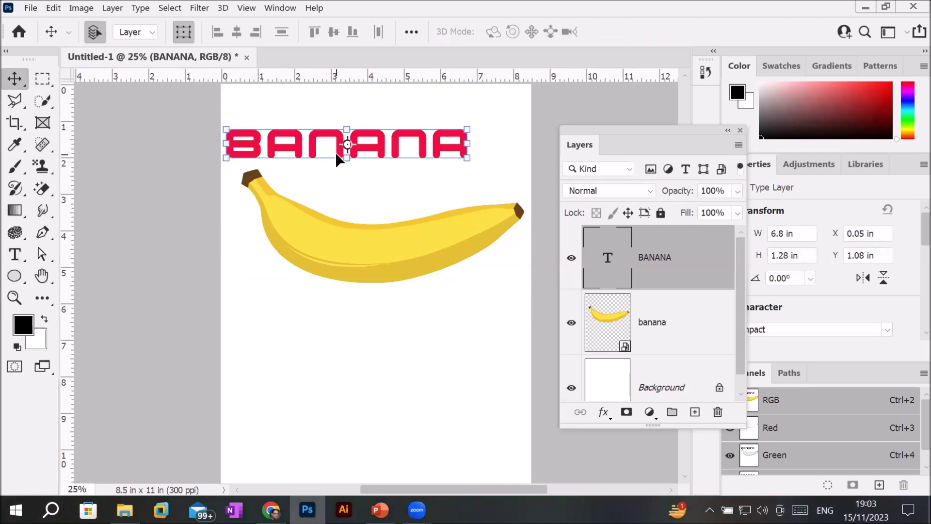
{"action": "left_click", "coordinate": [111, 8]}
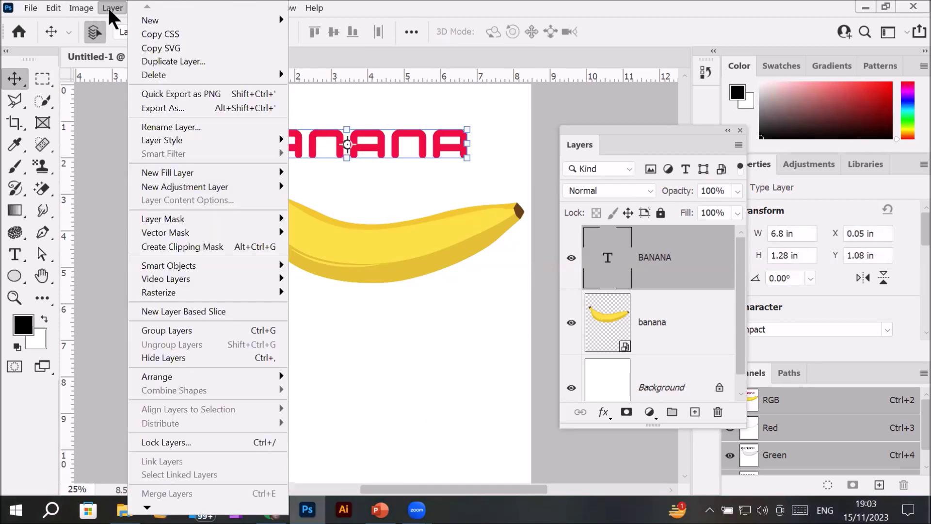
{"action": "mouse_move", "coordinate": [257, 269]}
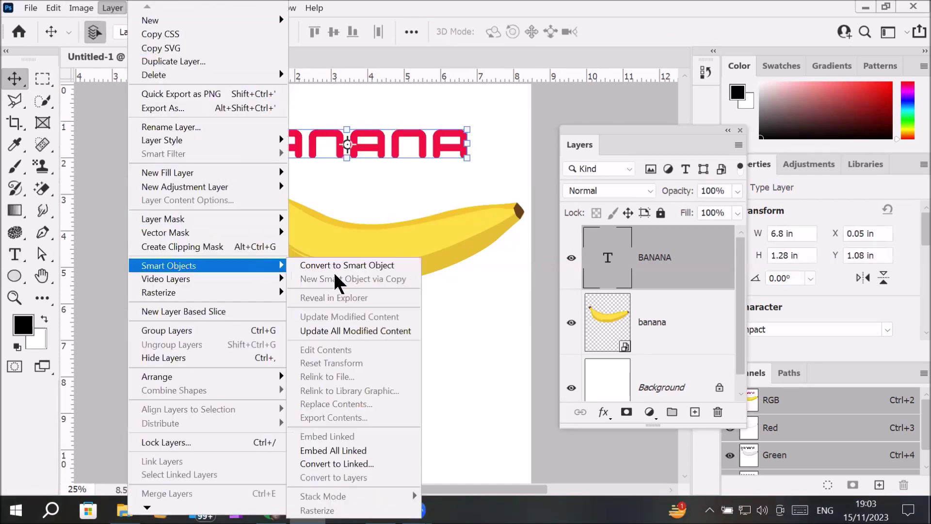
{"action": "left_click", "coordinate": [347, 266]}
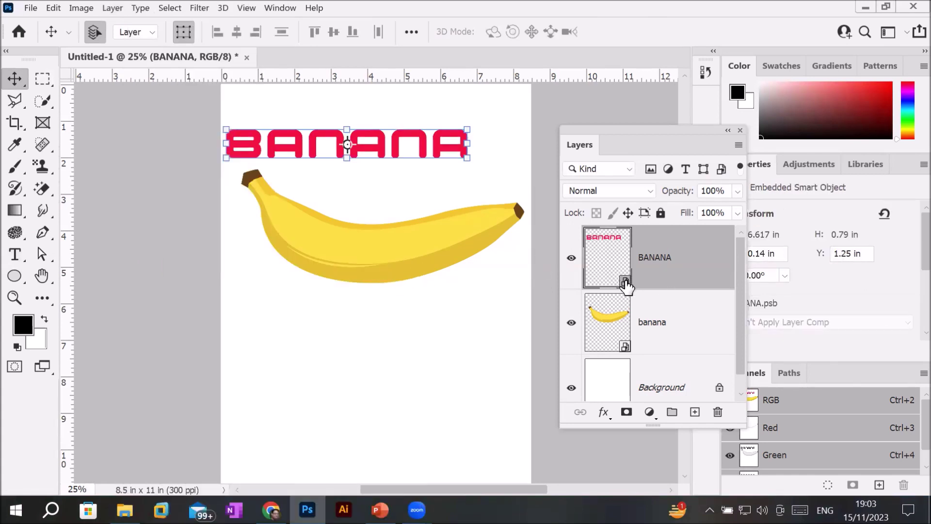
{"action": "left_click_drag", "start_coordinate": [399, 150], "coordinate": [431, 247]}
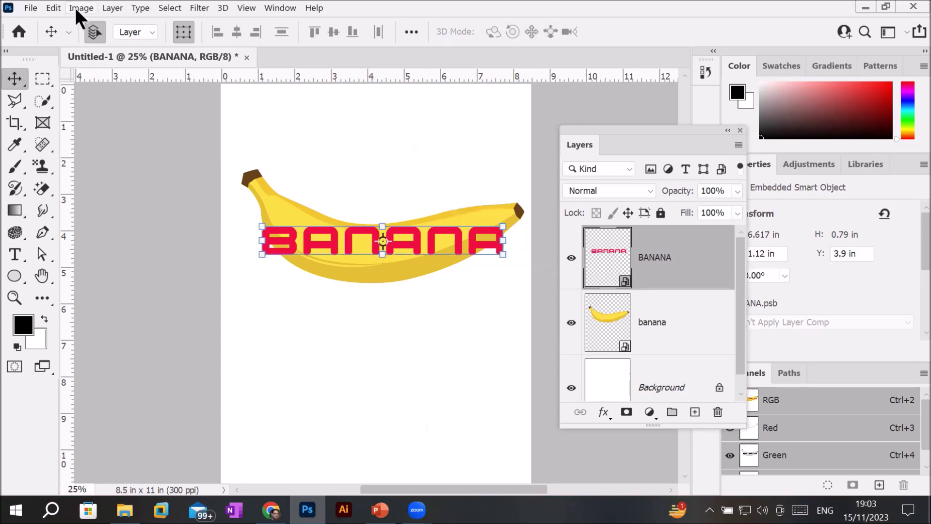
Start a Warp transform on the BANANA text and fit its left end to the banana's slanted stem side.
{"action": "left_click", "coordinate": [57, 8]}
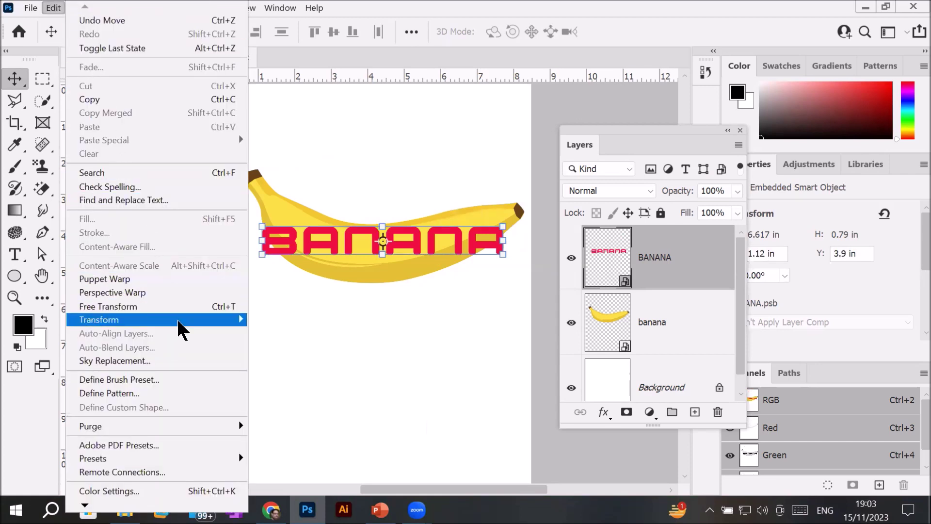
{"action": "mouse_move", "coordinate": [196, 321]}
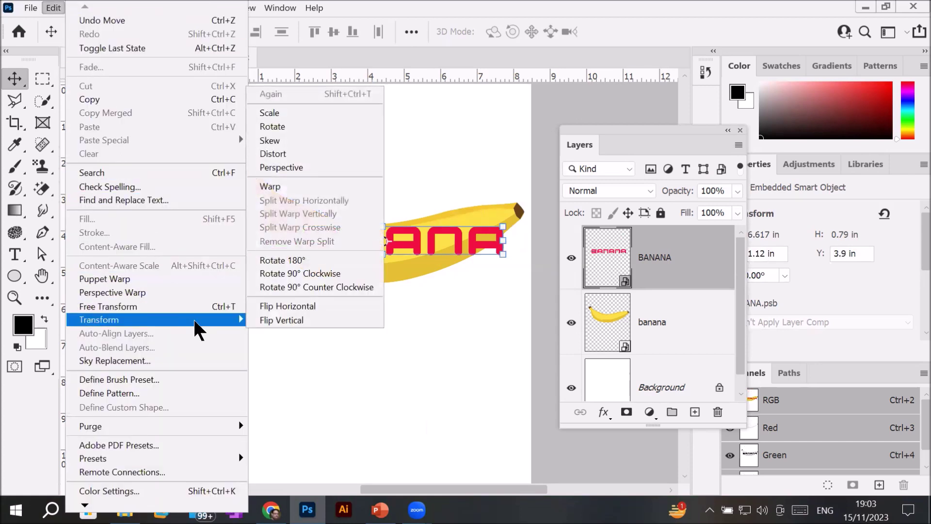
{"action": "left_click", "coordinate": [309, 189]}
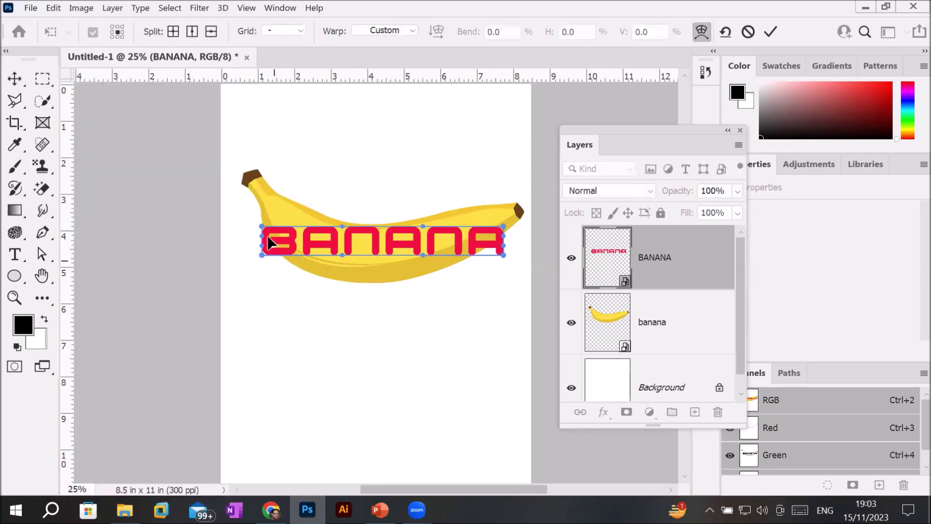
{"action": "left_click_drag", "start_coordinate": [261, 227], "coordinate": [288, 199]}
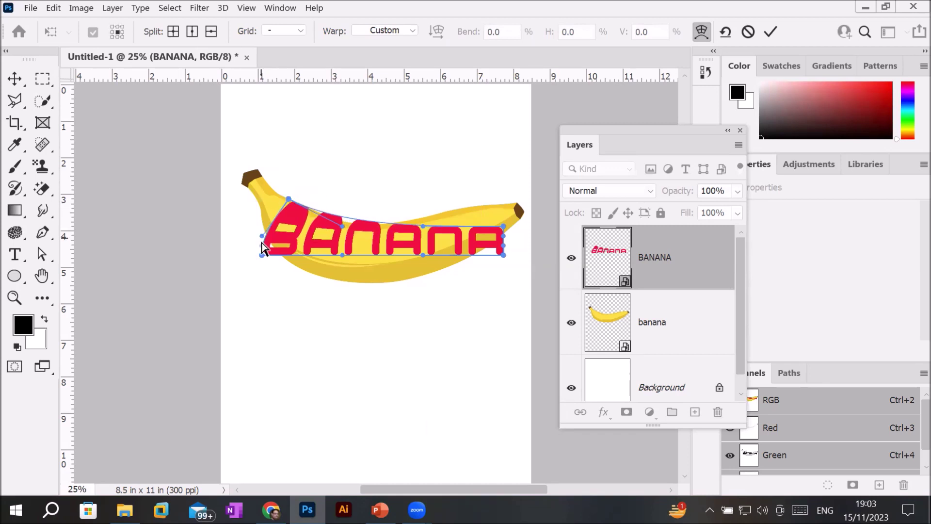
{"action": "left_click_drag", "start_coordinate": [262, 251], "coordinate": [276, 224]}
{"action": "mouse_move", "coordinate": [262, 254]}
{"action": "left_mouse_down"}
{"action": "mouse_move", "coordinate": [271, 247]}
{"action": "mouse_move", "coordinate": [265, 237]}
{"action": "left_mouse_up"}
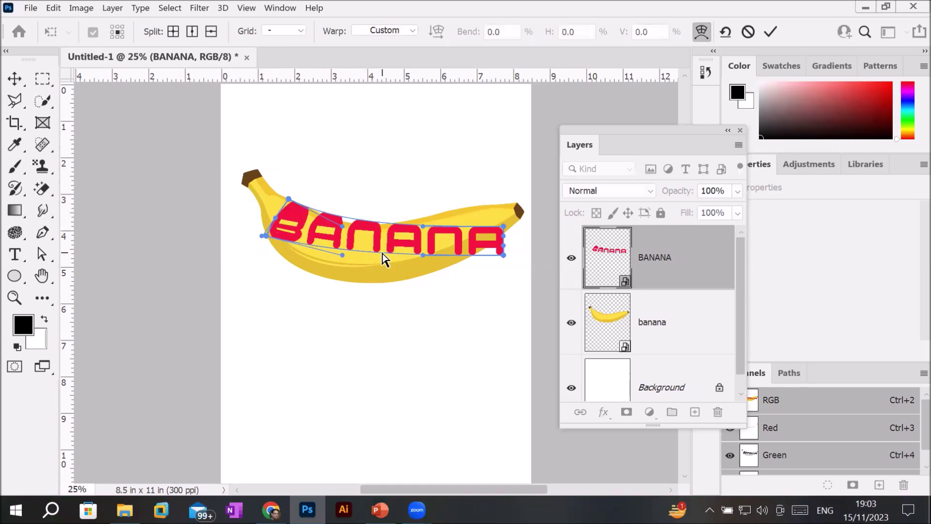
Bend the text's lower edge, right end and upper edge to the banana's curve, apply the warp, and load the lettering as a selection.
{"action": "left_click_drag", "start_coordinate": [376, 264], "coordinate": [359, 287]}
{"action": "left_click_drag", "start_coordinate": [505, 226], "coordinate": [506, 205]}
{"action": "left_click_drag", "start_coordinate": [503, 252], "coordinate": [509, 238]}
{"action": "mouse_move", "coordinate": [424, 226]}
{"action": "left_mouse_down"}
{"action": "mouse_move", "coordinate": [475, 209]}
{"action": "mouse_move", "coordinate": [440, 219]}
{"action": "left_mouse_up"}
{"action": "left_click_drag", "start_coordinate": [338, 233], "coordinate": [367, 237]}
{"action": "mouse_move", "coordinate": [457, 211]}
{"action": "left_mouse_down"}
{"action": "mouse_move", "coordinate": [357, 276]}
{"action": "mouse_move", "coordinate": [445, 212]}
{"action": "left_mouse_up"}
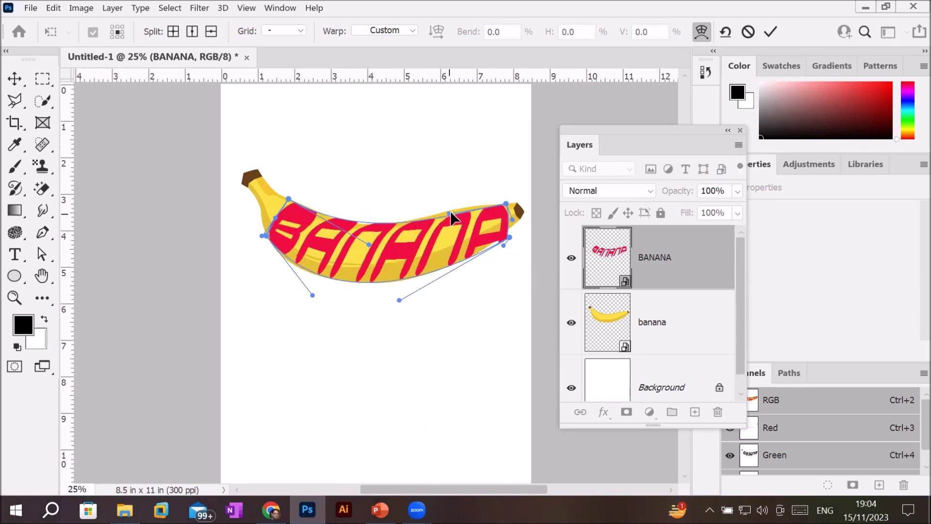
{"action": "key", "text": "Return"}
{"action": "left_click", "coordinate": [604, 250], "text": "ctrl"}
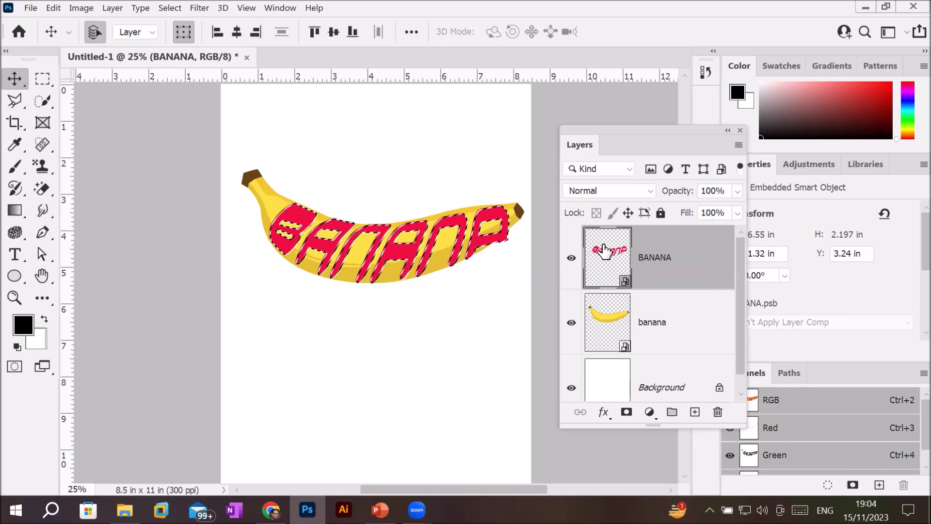
{"action": "scroll", "coordinate": [398, 194], "scroll_direction": "up", "scroll_amount": 3}
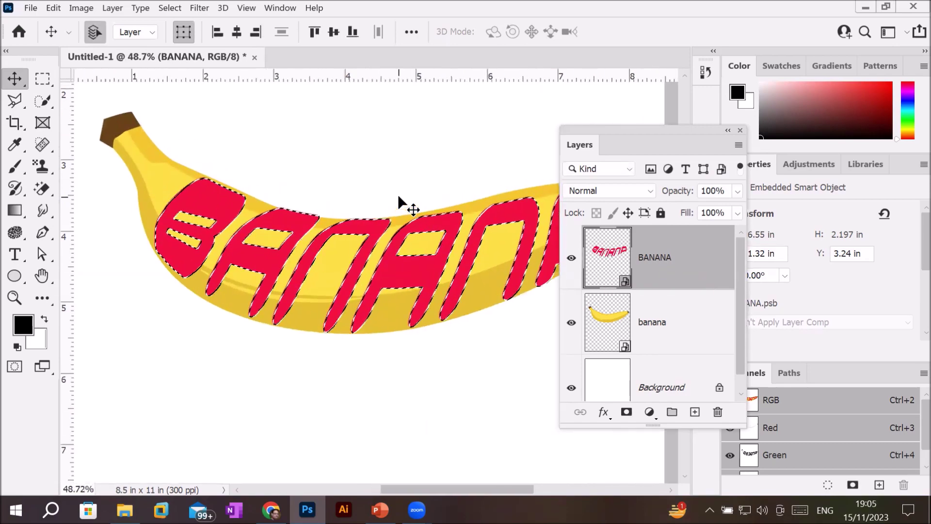
Try to mask the BANANA text layer with the lettering selection, testing both a normal and an inverted mask.
{"action": "left_click", "coordinate": [626, 412]}
{"action": "key", "text": "ctrl+z"}
{"action": "left_click", "coordinate": [626, 413], "text": "alt"}
{"action": "key", "text": "ctrl+z"}
{"action": "left_click", "coordinate": [627, 412]}
{"action": "scroll", "coordinate": [505, 291], "scroll_direction": "down", "scroll_amount": 3}
{"action": "scroll", "coordinate": [505, 291], "scroll_direction": "up", "scroll_amount": 1}
{"action": "left_click", "coordinate": [661, 266]}
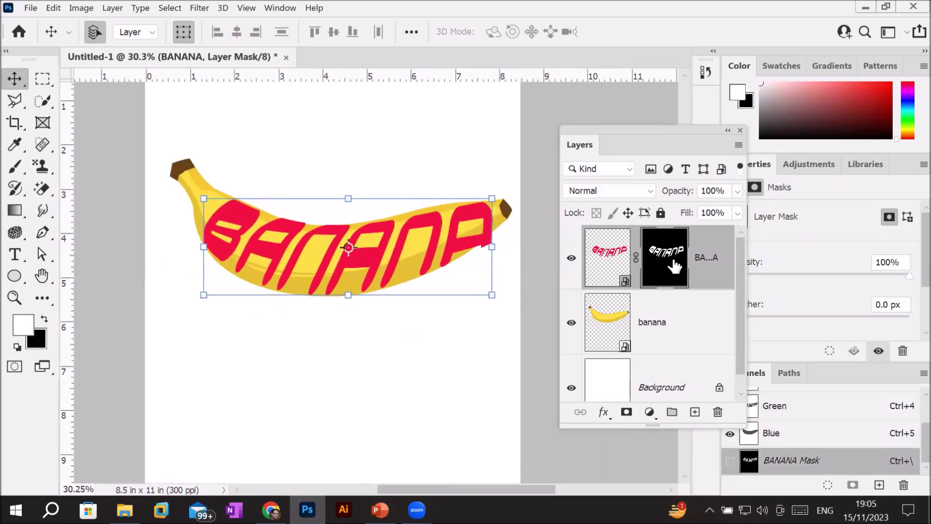
Check the masked text with the banana layer hidden and shown, and undo back to the lettering selection without the mask.
{"action": "left_click", "coordinate": [571, 322]}
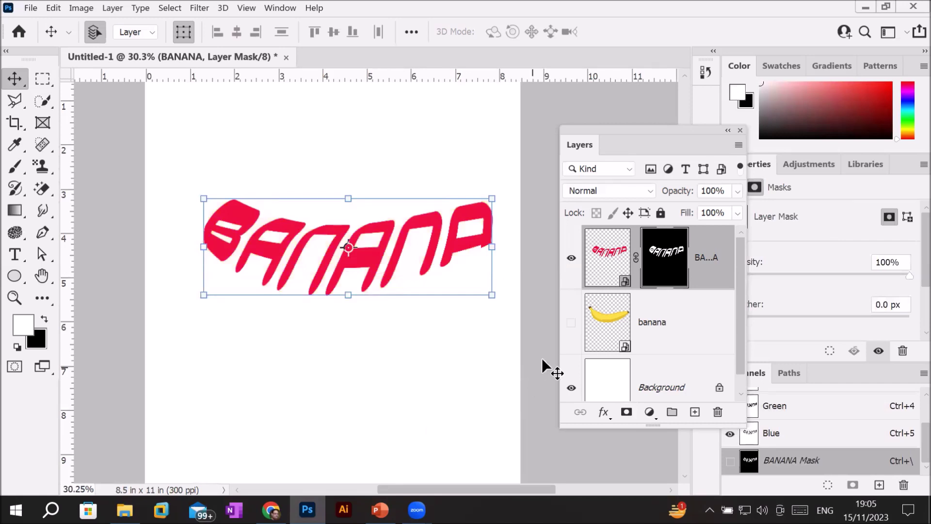
{"action": "left_click", "coordinate": [572, 324]}
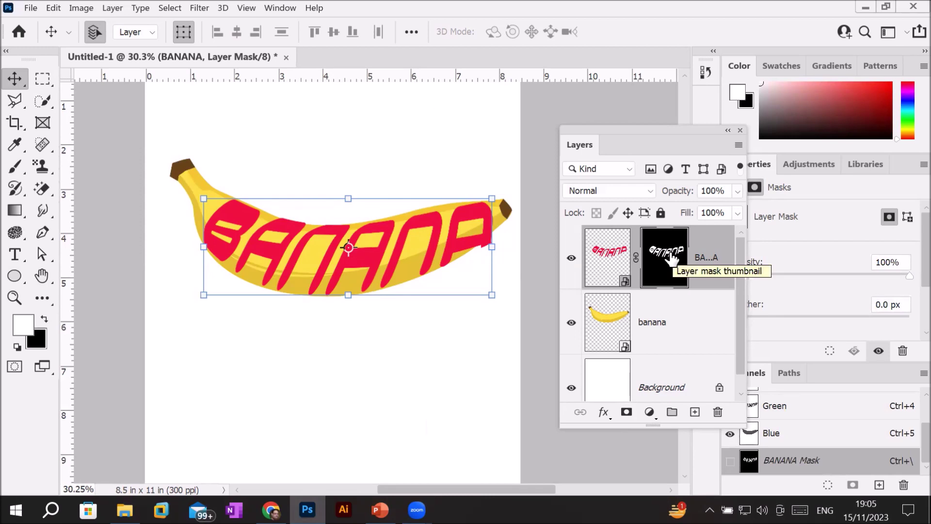
{"action": "left_click_drag", "start_coordinate": [672, 258], "coordinate": [673, 259]}
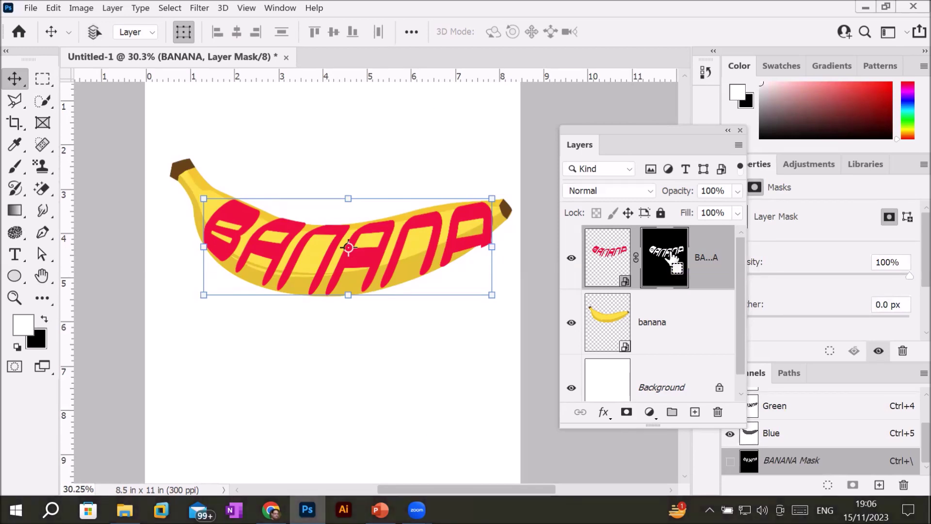
{"action": "key", "text": "ctrl+z"}
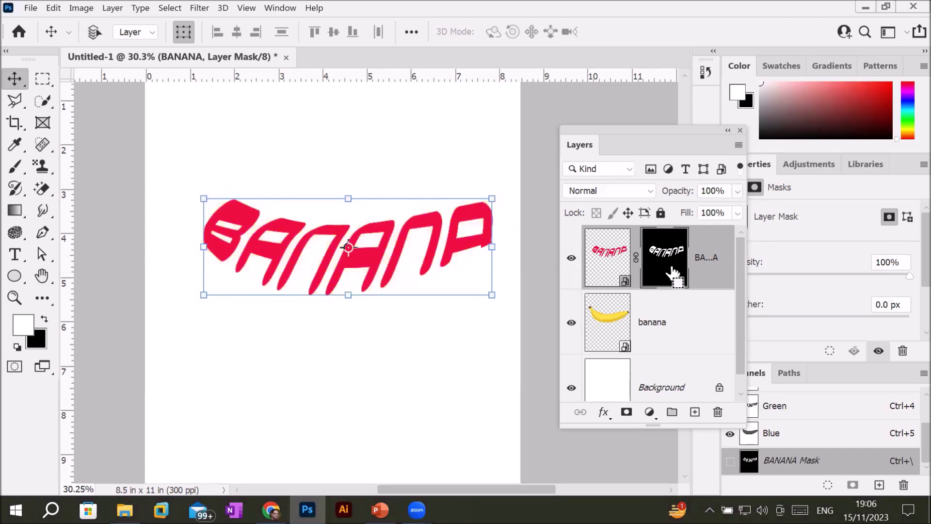
{"action": "key", "text": "ctrl+z"}
{"action": "key", "text": "ctrl+z"}
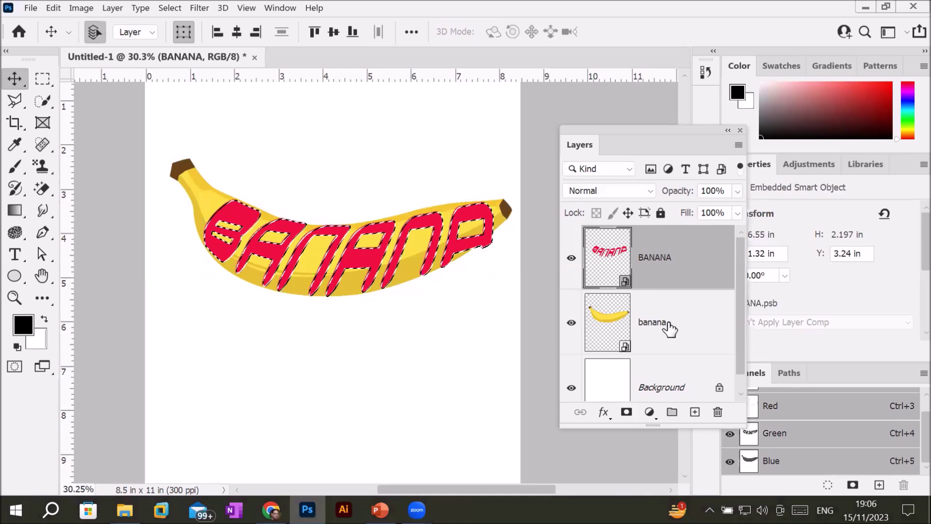
Add a layer mask to the banana layer from the lettering selection.
{"action": "left_click", "coordinate": [663, 334]}
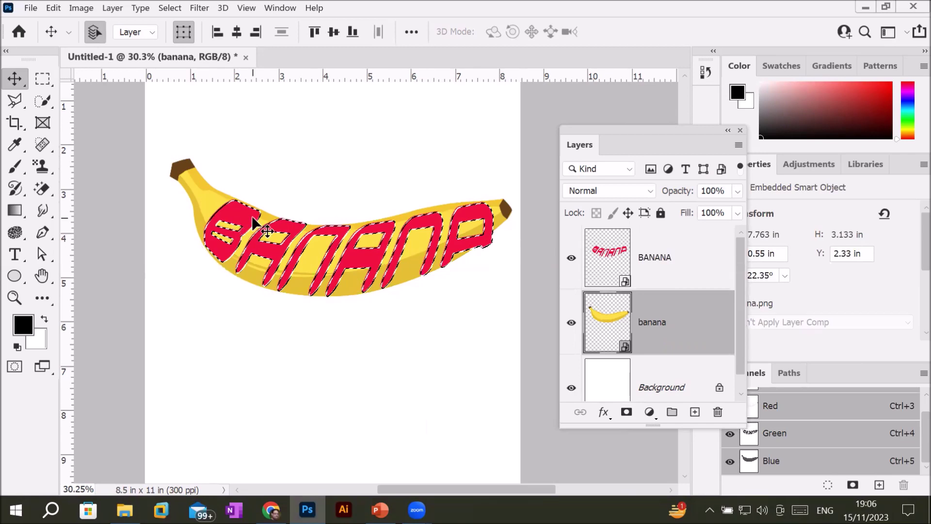
{"action": "left_click", "coordinate": [626, 412]}
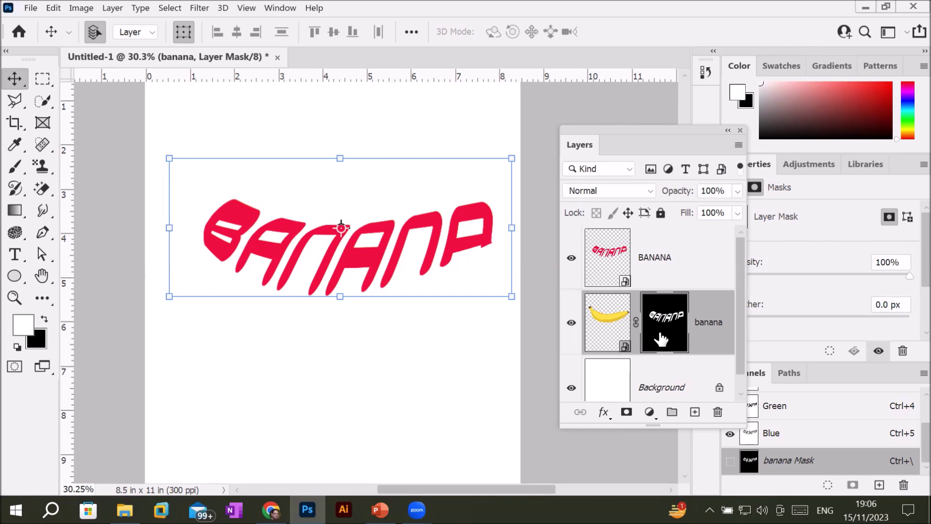
Enlarge the brush to 600 and paint white on the banana layer's mask to reveal the stem and tip beyond the lettering.
{"action": "left_click", "coordinate": [15, 168]}
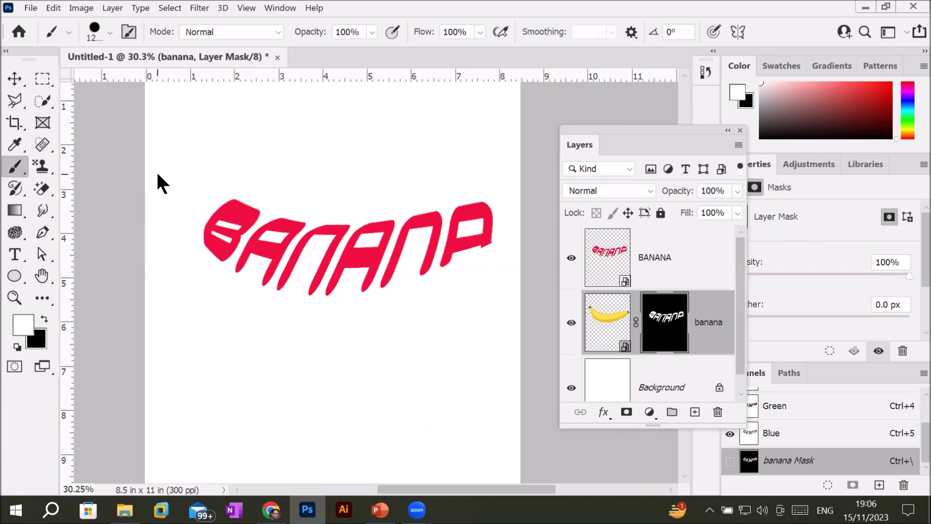
{"action": "key", "text": "bracketright"}
{"action": "key", "text": "bracketright"}
{"action": "key", "text": "bracketright"}
{"action": "key", "text": "bracketright"}
{"action": "key", "text": "bracketright"}
{"action": "key", "text": "bracketright"}
{"action": "key", "text": "bracketright"}
{"action": "key", "text": "bracketright"}
{"action": "key", "text": "bracketright"}
{"action": "key", "text": "bracketright"}
{"action": "key", "text": "bracketright"}
{"action": "key", "text": "bracketright"}
{"action": "key", "text": "bracketright"}
{"action": "key", "text": "bracketright"}
{"action": "key", "text": "bracketright"}
{"action": "key", "text": "bracketright"}
{"action": "key", "text": "bracketright"}
{"action": "key", "text": "bracketright"}
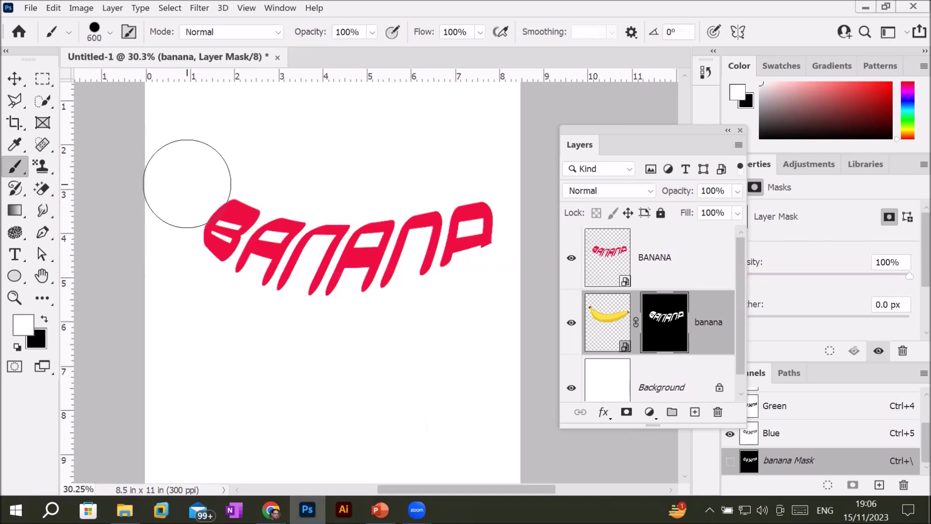
{"action": "left_click", "coordinate": [187, 183]}
{"action": "left_click_drag", "start_coordinate": [187, 183], "coordinate": [168, 220]}
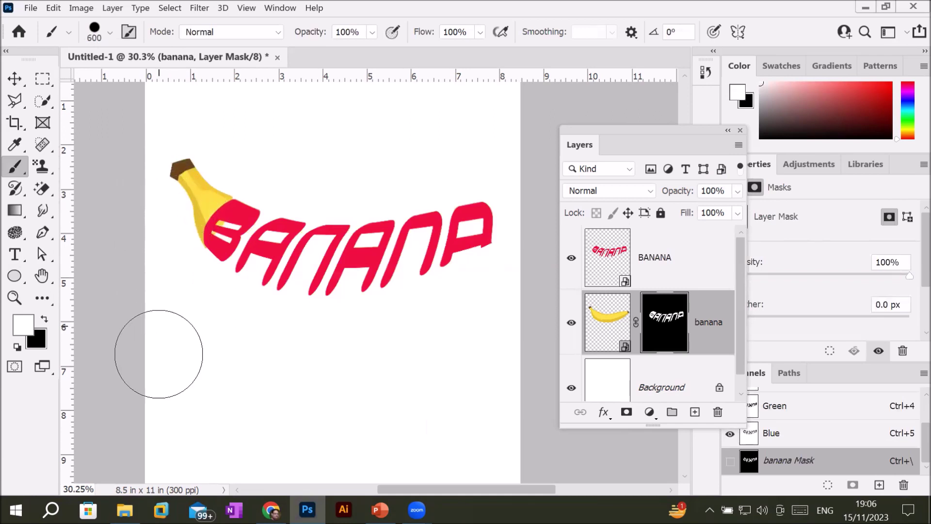
{"action": "mouse_move", "coordinate": [545, 208]}
{"action": "left_mouse_down"}
{"action": "mouse_move", "coordinate": [522, 209]}
{"action": "mouse_move", "coordinate": [536, 229]}
{"action": "left_mouse_up"}
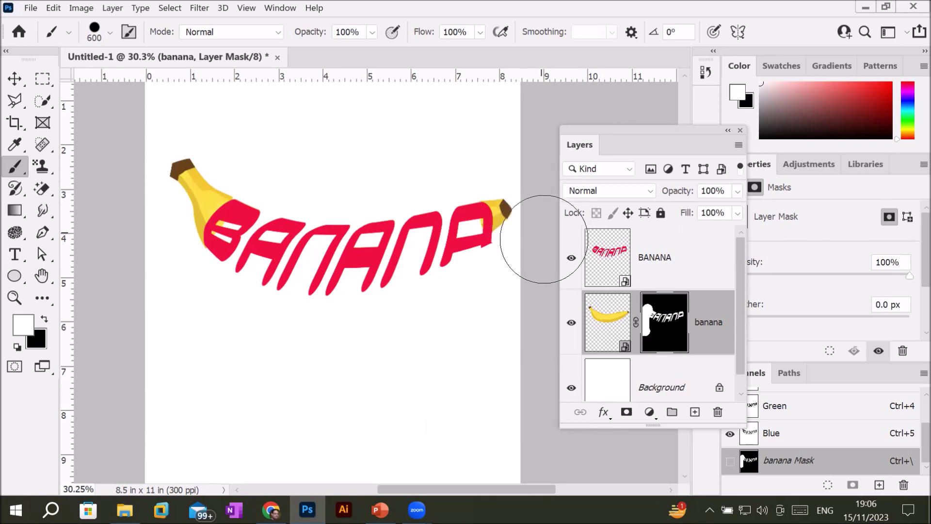
{"action": "mouse_move", "coordinate": [534, 298]}
{"action": "left_mouse_down"}
{"action": "mouse_move", "coordinate": [323, 436]}
{"action": "mouse_move", "coordinate": [285, 386]}
{"action": "left_mouse_up"}
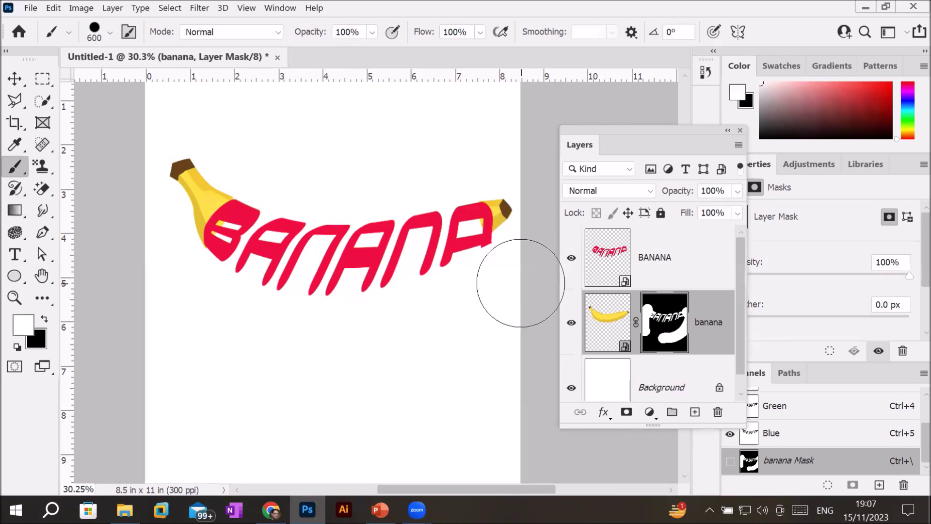
Paint white on the banana layer's mask to reveal the fruit's body, and hide the body between both ends again by painting black.
{"action": "mouse_move", "coordinate": [266, 242]}
{"action": "left_mouse_down"}
{"action": "mouse_move", "coordinate": [287, 262]}
{"action": "mouse_move", "coordinate": [394, 246]}
{"action": "mouse_move", "coordinate": [433, 222]}
{"action": "mouse_move", "coordinate": [446, 276]}
{"action": "left_mouse_up"}
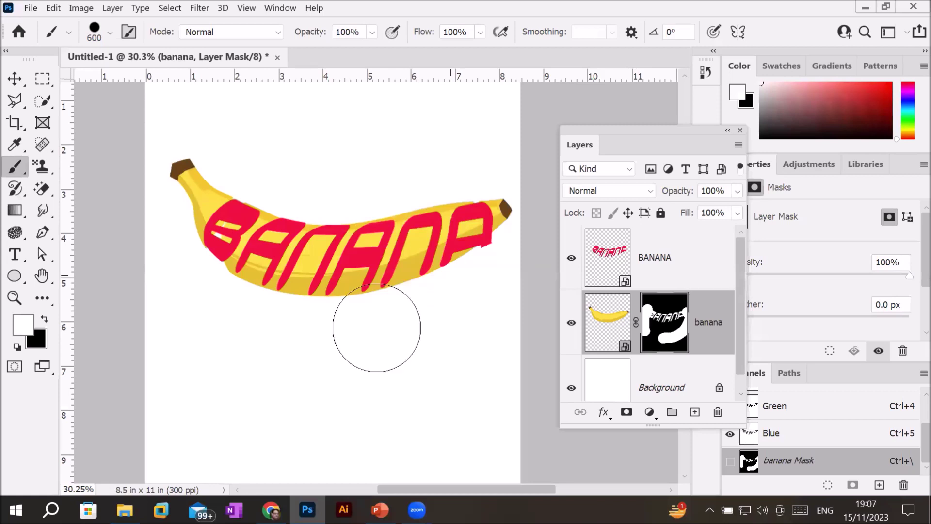
{"action": "left_click", "coordinate": [44, 319]}
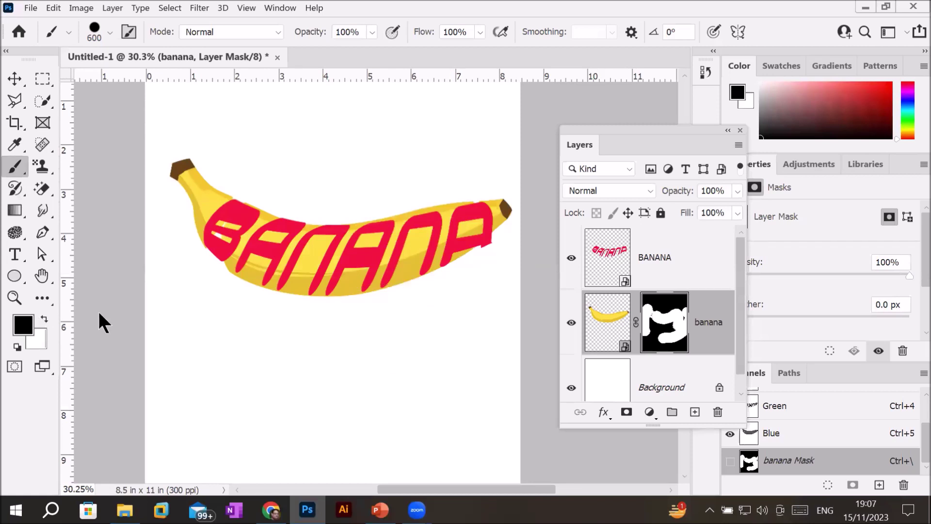
{"action": "mouse_move", "coordinate": [272, 187]}
{"action": "left_mouse_down"}
{"action": "mouse_move", "coordinate": [282, 211]}
{"action": "mouse_move", "coordinate": [232, 285]}
{"action": "mouse_move", "coordinate": [245, 342]}
{"action": "mouse_move", "coordinate": [389, 211]}
{"action": "mouse_move", "coordinate": [374, 283]}
{"action": "mouse_move", "coordinate": [420, 229]}
{"action": "mouse_move", "coordinate": [427, 249]}
{"action": "mouse_move", "coordinate": [449, 208]}
{"action": "left_mouse_up"}
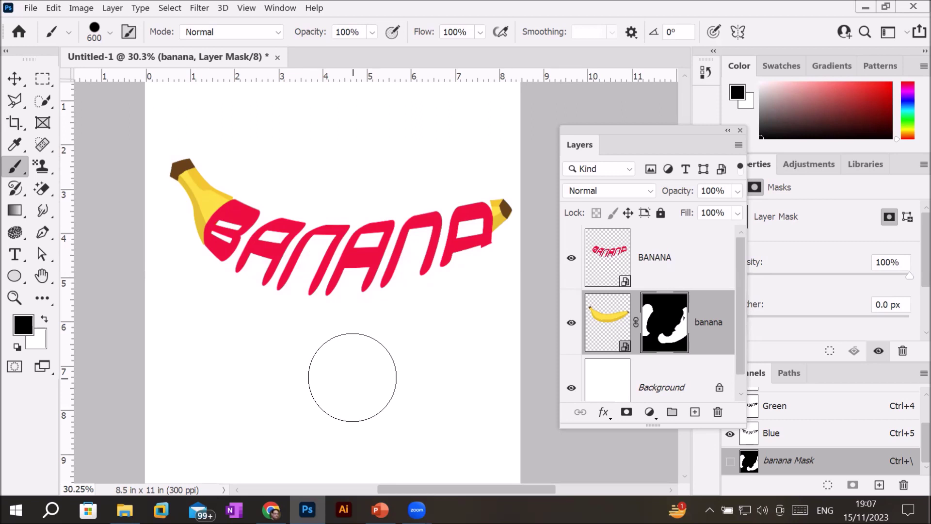
Reduce the brush to 125 and paint white on the banana layer's mask to reveal the fruit in the wide gaps of the middle letters.
{"action": "key", "text": "bracketleft"}
{"action": "key", "text": "bracketleft"}
{"action": "key", "text": "bracketleft"}
{"action": "key", "text": "bracketleft"}
{"action": "key", "text": "bracketleft"}
{"action": "key", "text": "bracketleft"}
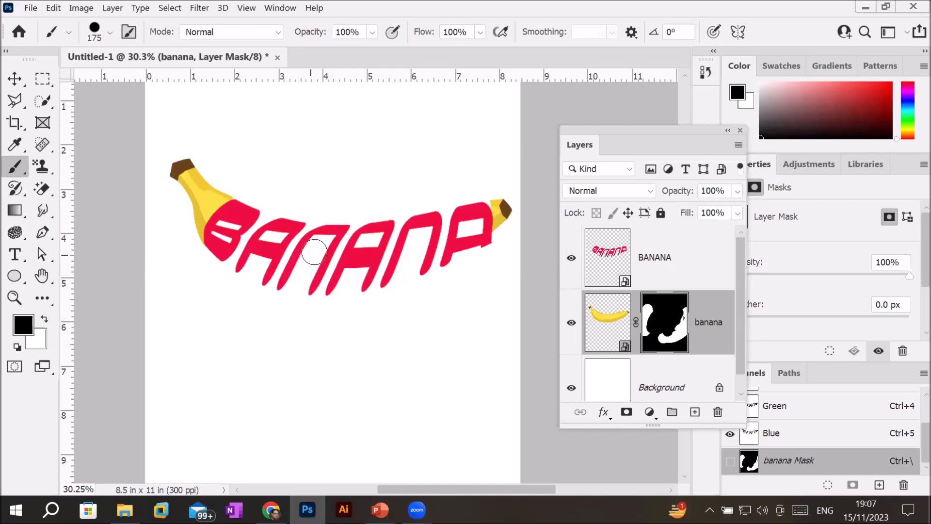
{"action": "key", "text": "bracketleft"}
{"action": "key", "text": "bracketleft"}
{"action": "left_click", "coordinate": [44, 319]}
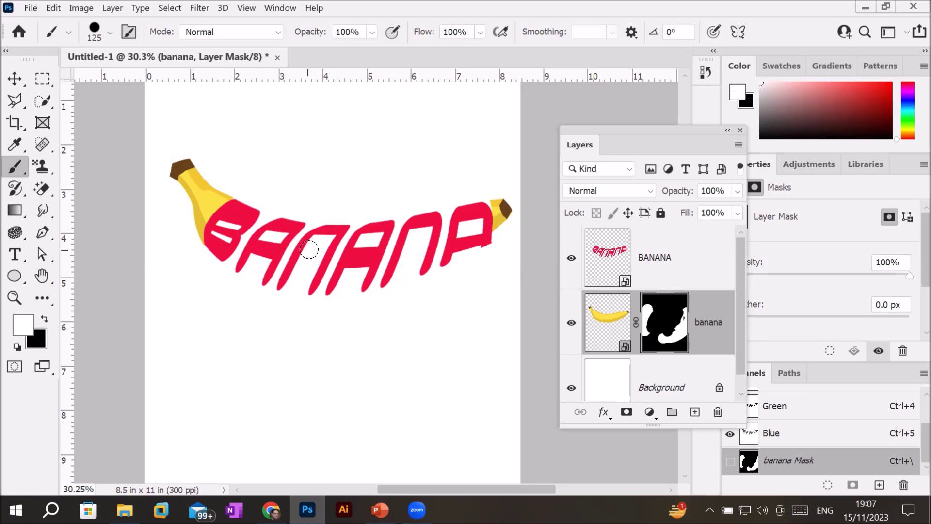
{"action": "mouse_move", "coordinate": [317, 243]}
{"action": "left_mouse_down"}
{"action": "mouse_move", "coordinate": [295, 293]}
{"action": "mouse_move", "coordinate": [326, 242]}
{"action": "mouse_move", "coordinate": [298, 284]}
{"action": "left_mouse_up"}
{"action": "mouse_move", "coordinate": [366, 283]}
{"action": "left_mouse_down"}
{"action": "mouse_move", "coordinate": [353, 278]}
{"action": "mouse_move", "coordinate": [340, 294]}
{"action": "mouse_move", "coordinate": [360, 269]}
{"action": "mouse_move", "coordinate": [348, 280]}
{"action": "left_mouse_up"}
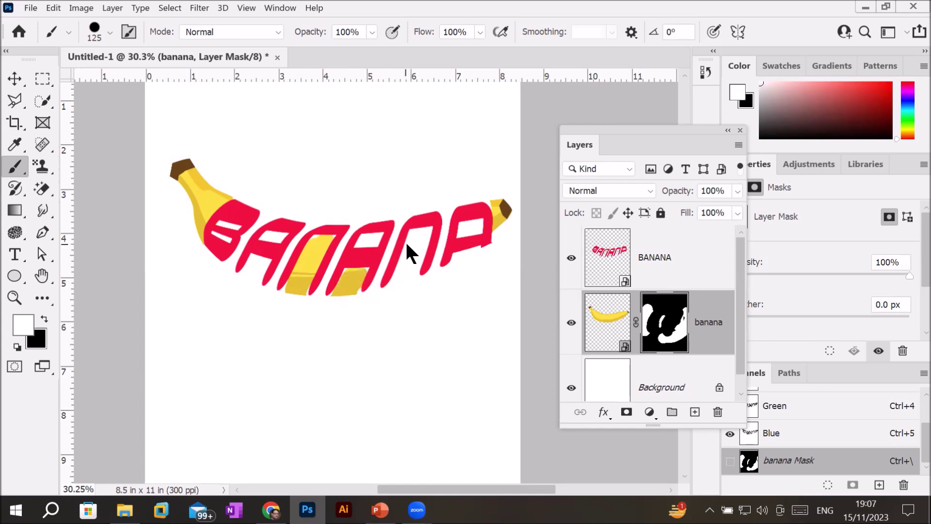
{"action": "mouse_move", "coordinate": [409, 243]}
{"action": "left_mouse_down"}
{"action": "mouse_move", "coordinate": [394, 296]}
{"action": "mouse_move", "coordinate": [423, 236]}
{"action": "mouse_move", "coordinate": [415, 289]}
{"action": "left_mouse_up"}
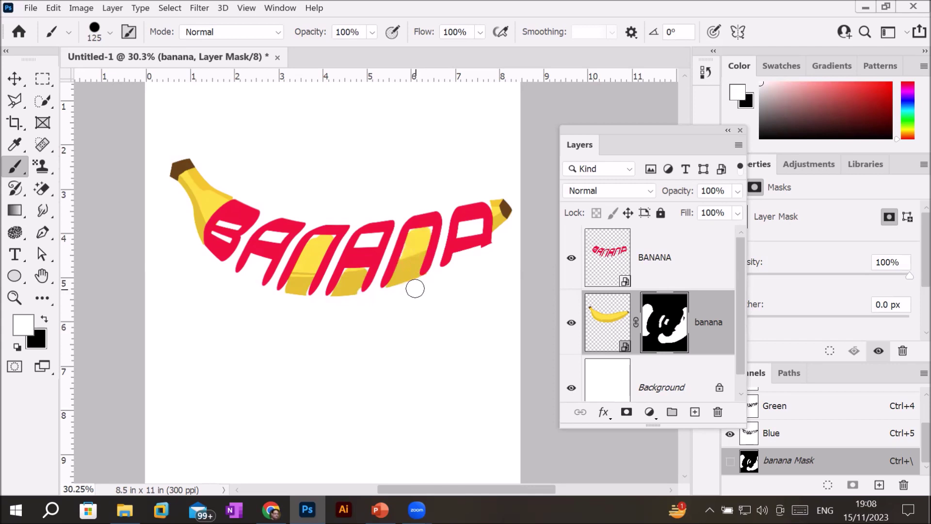
{"action": "mouse_move", "coordinate": [258, 270]}
{"action": "left_mouse_down"}
{"action": "mouse_move", "coordinate": [252, 262]}
{"action": "mouse_move", "coordinate": [240, 289]}
{"action": "mouse_move", "coordinate": [257, 269]}
{"action": "mouse_move", "coordinate": [252, 289]}
{"action": "left_mouse_up"}
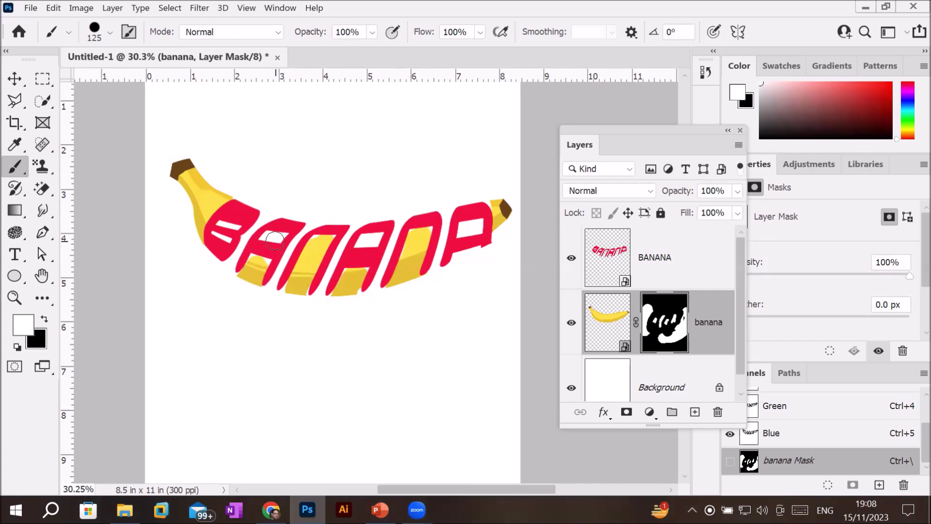
Reduce the brush to 45 and paint white on the banana layer's mask to reveal the fruit in the narrow gaps between the letters.
{"action": "key", "text": "bracketleft"}
{"action": "key", "text": "bracketleft"}
{"action": "key", "text": "bracketleft"}
{"action": "key", "text": "bracketleft"}
{"action": "key", "text": "bracketleft"}
{"action": "key", "text": "bracketleft"}
{"action": "key", "text": "bracketleft"}
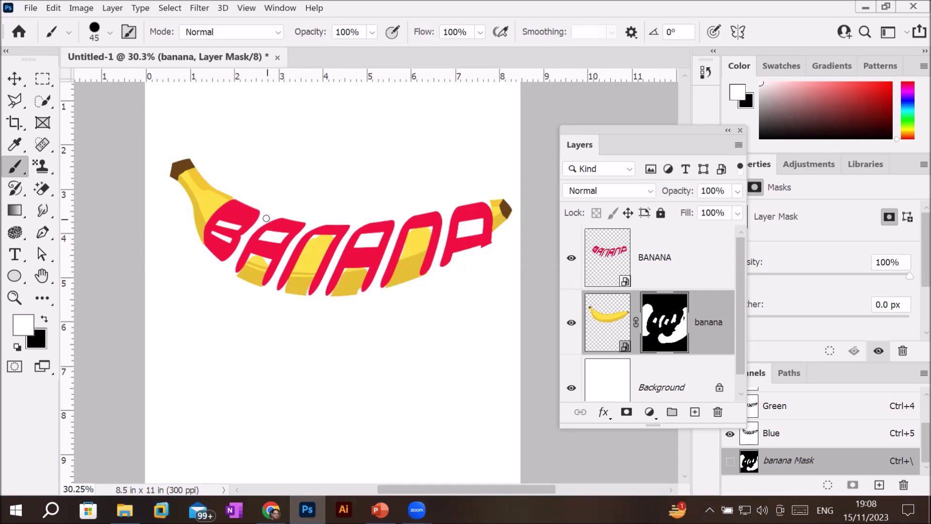
{"action": "mouse_move", "coordinate": [266, 219]}
{"action": "left_mouse_down"}
{"action": "mouse_move", "coordinate": [228, 274]}
{"action": "mouse_move", "coordinate": [232, 262]}
{"action": "mouse_move", "coordinate": [223, 267]}
{"action": "mouse_move", "coordinate": [241, 276]}
{"action": "left_mouse_up"}
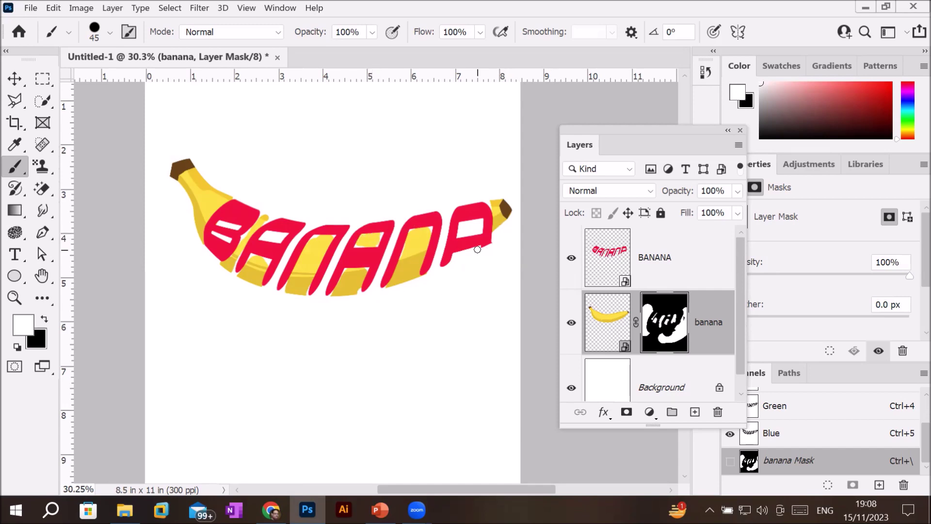
{"action": "left_click_drag", "start_coordinate": [471, 255], "coordinate": [452, 261]}
{"action": "mouse_move", "coordinate": [463, 232]}
{"action": "left_mouse_down"}
{"action": "mouse_move", "coordinate": [482, 228]}
{"action": "mouse_move", "coordinate": [462, 226]}
{"action": "mouse_move", "coordinate": [478, 235]}
{"action": "mouse_move", "coordinate": [463, 235]}
{"action": "left_mouse_up"}
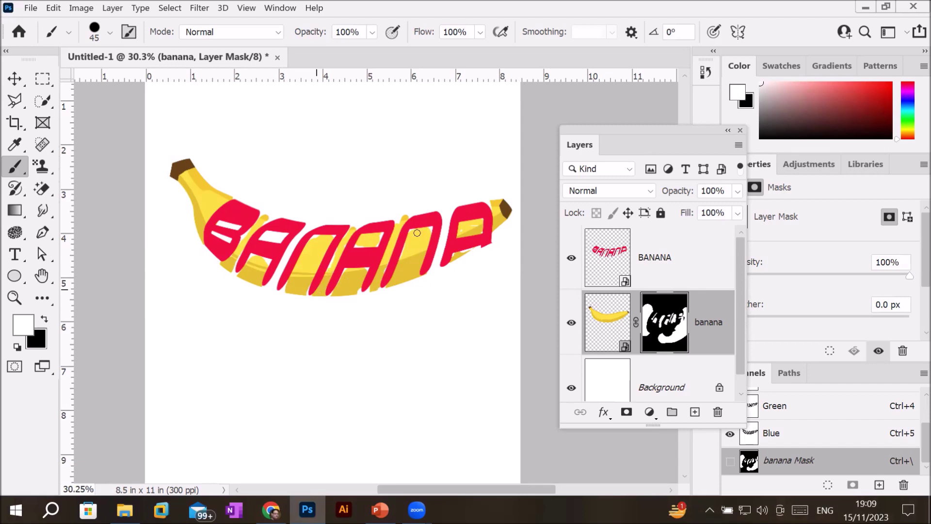
{"action": "mouse_move", "coordinate": [444, 214]}
{"action": "left_mouse_down"}
{"action": "mouse_move", "coordinate": [436, 276]}
{"action": "mouse_move", "coordinate": [435, 262]}
{"action": "left_mouse_up"}
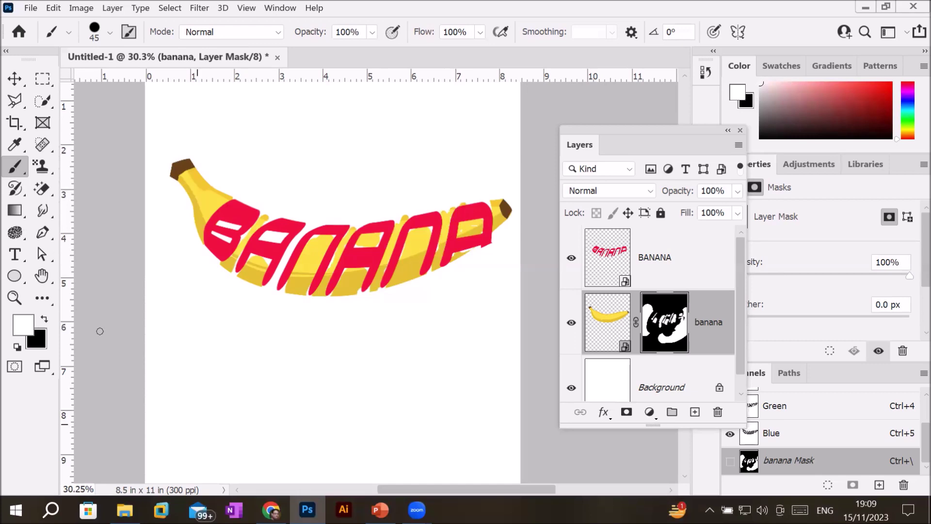
{"action": "left_click_drag", "start_coordinate": [310, 224], "coordinate": [269, 296]}
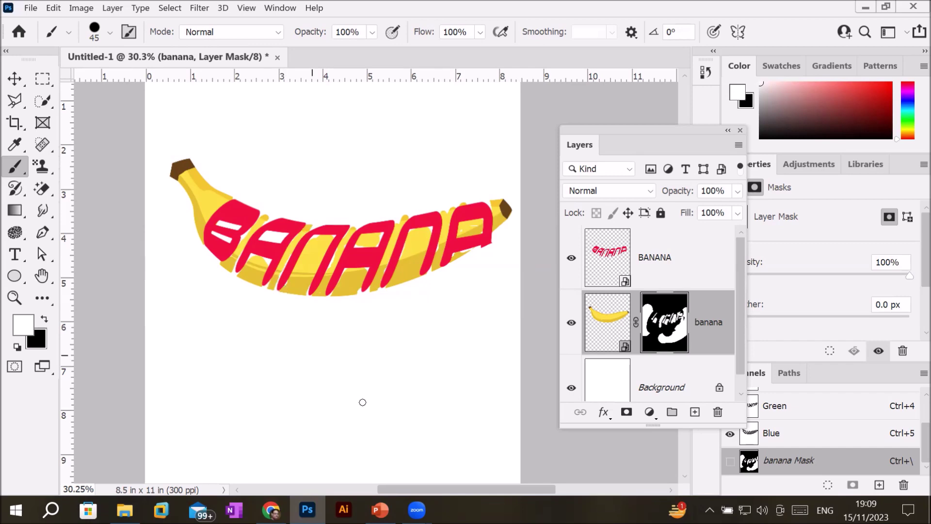
Switch to the PowerPoint presentation to review the slide on using a black mask.
{"action": "left_click", "coordinate": [380, 509]}
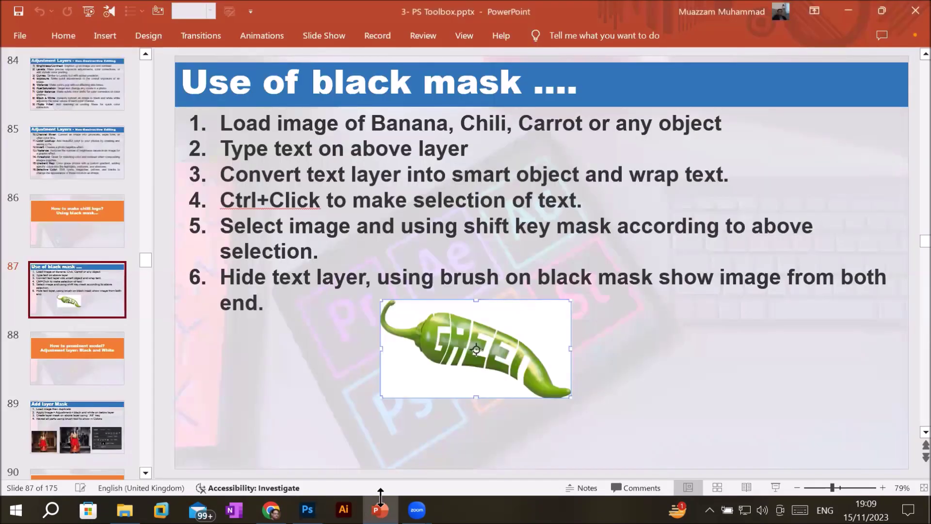